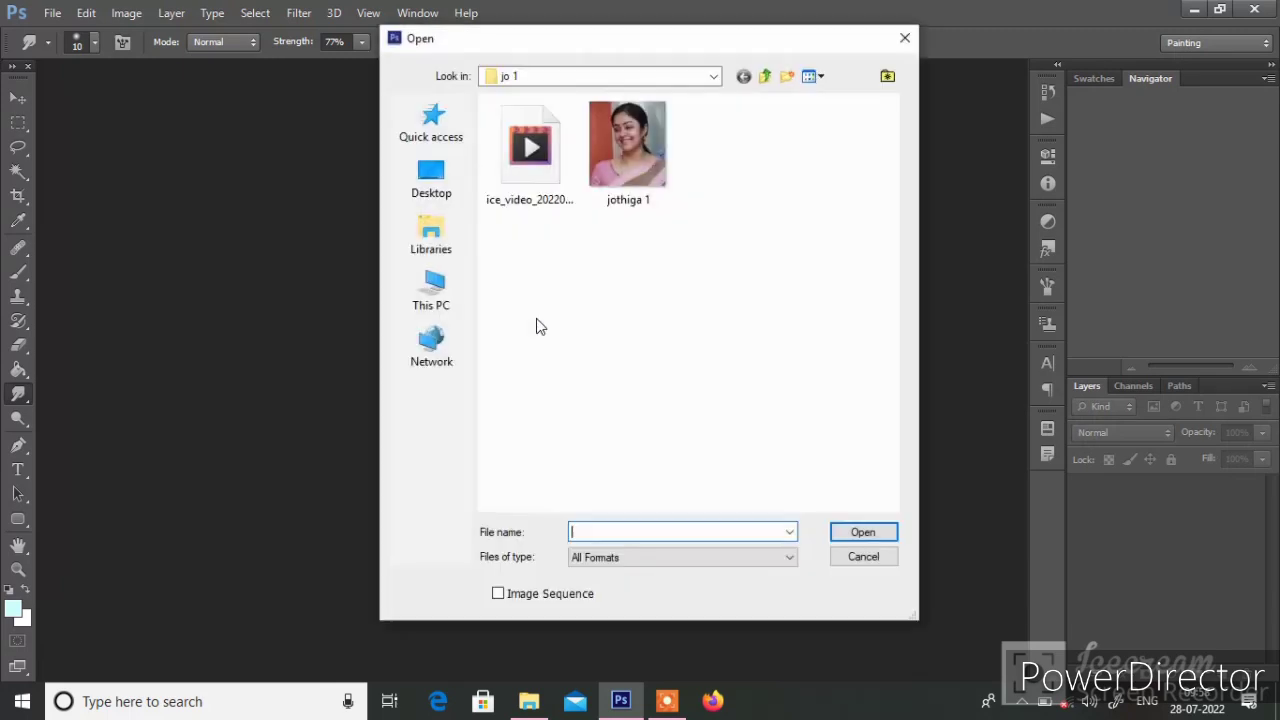
# Step: Open the jothiga 1 photo
pyautogui.click(645, 148)
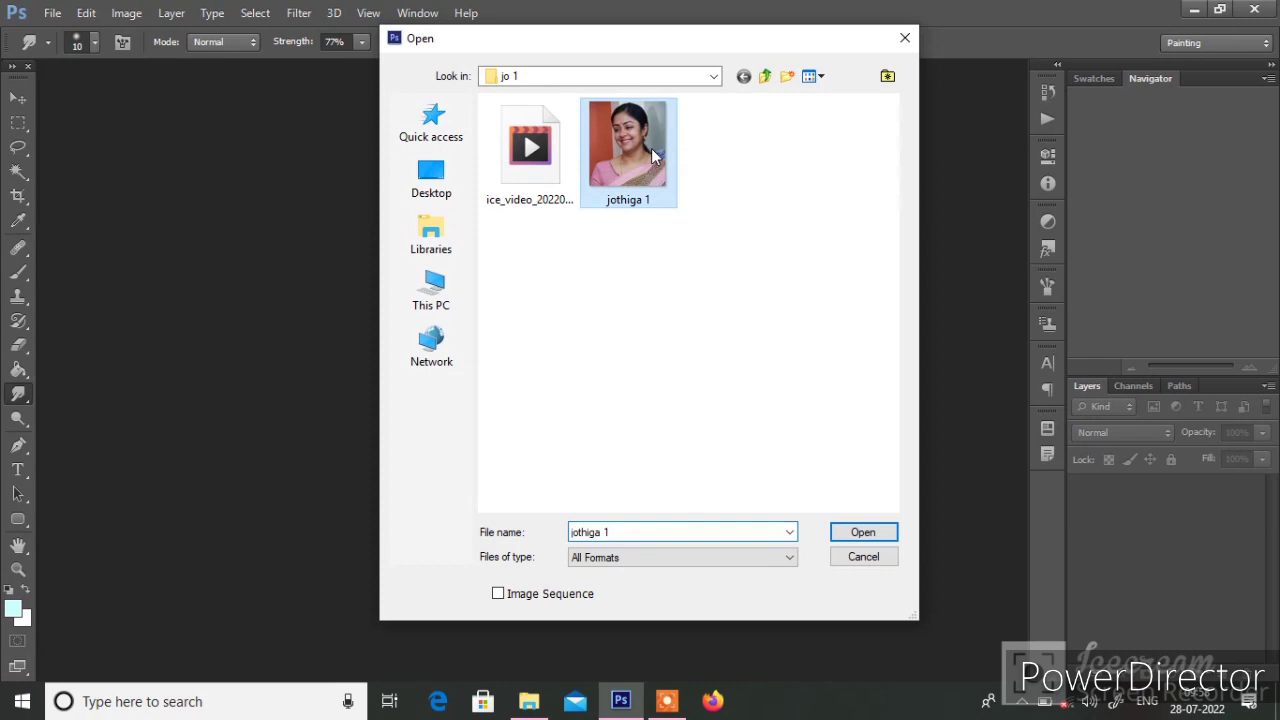
pyautogui.click(878, 533)
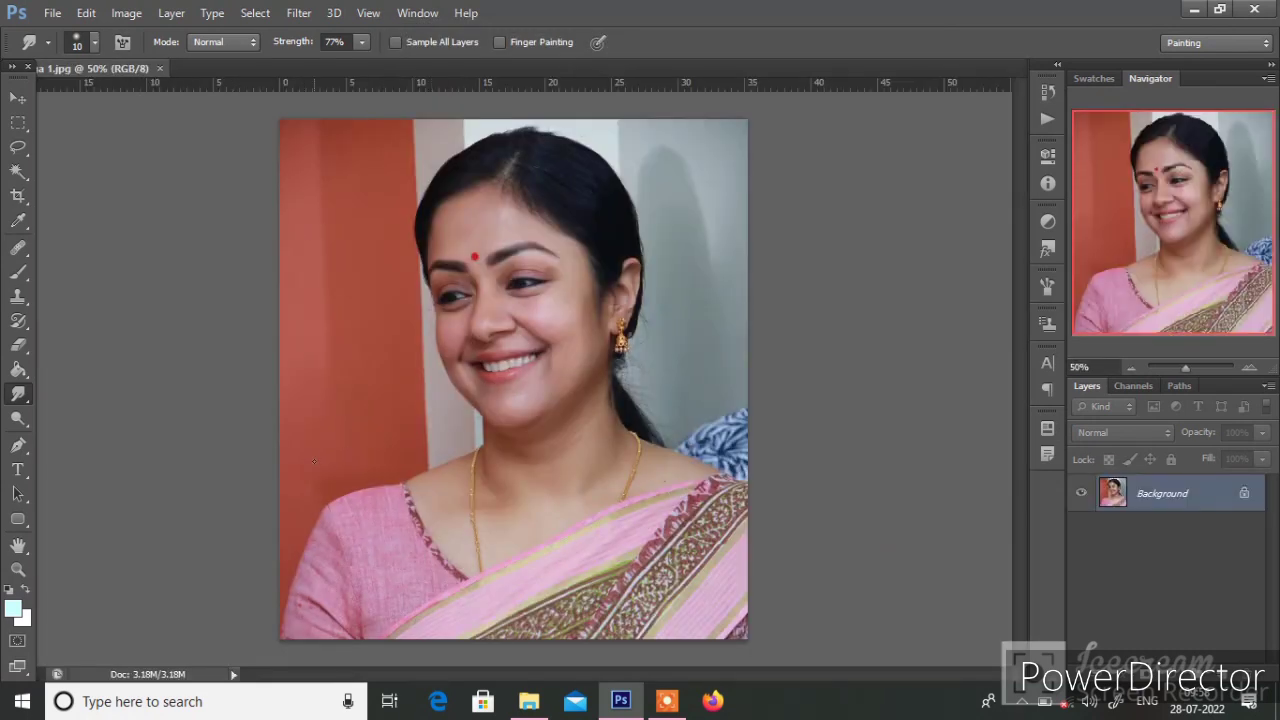
pyautogui.scroll(1, 288, 625)
pyautogui.scroll(1, 288, 625)
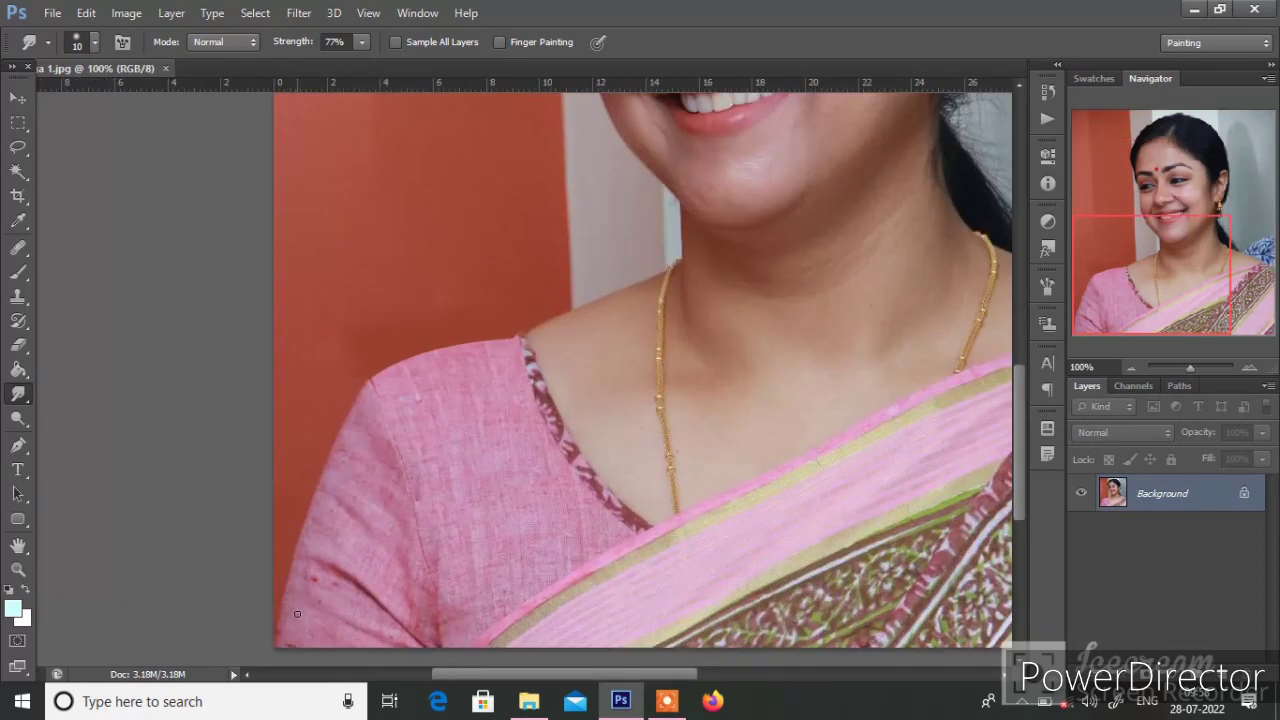
# Step: Start a Pen path at the photo's bottom-left corner and trace along the shoulder edge
pyautogui.click(18, 445)
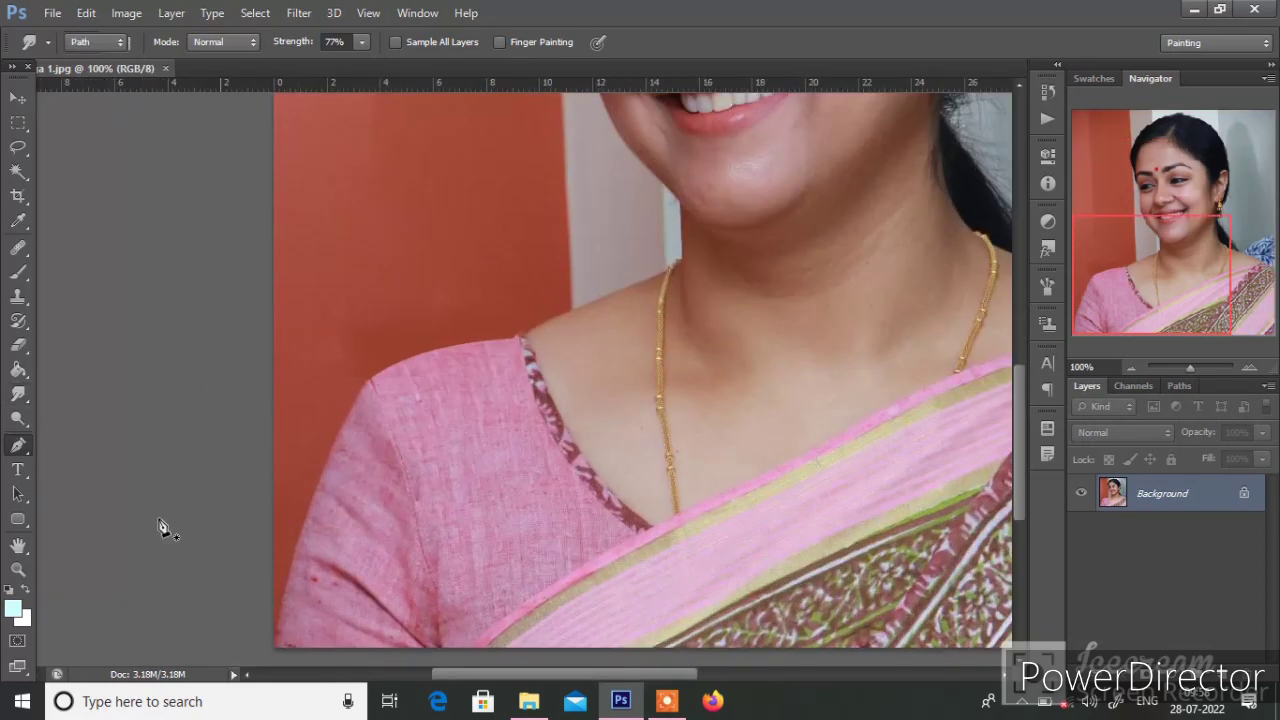
pyautogui.scroll(1, 304, 627)
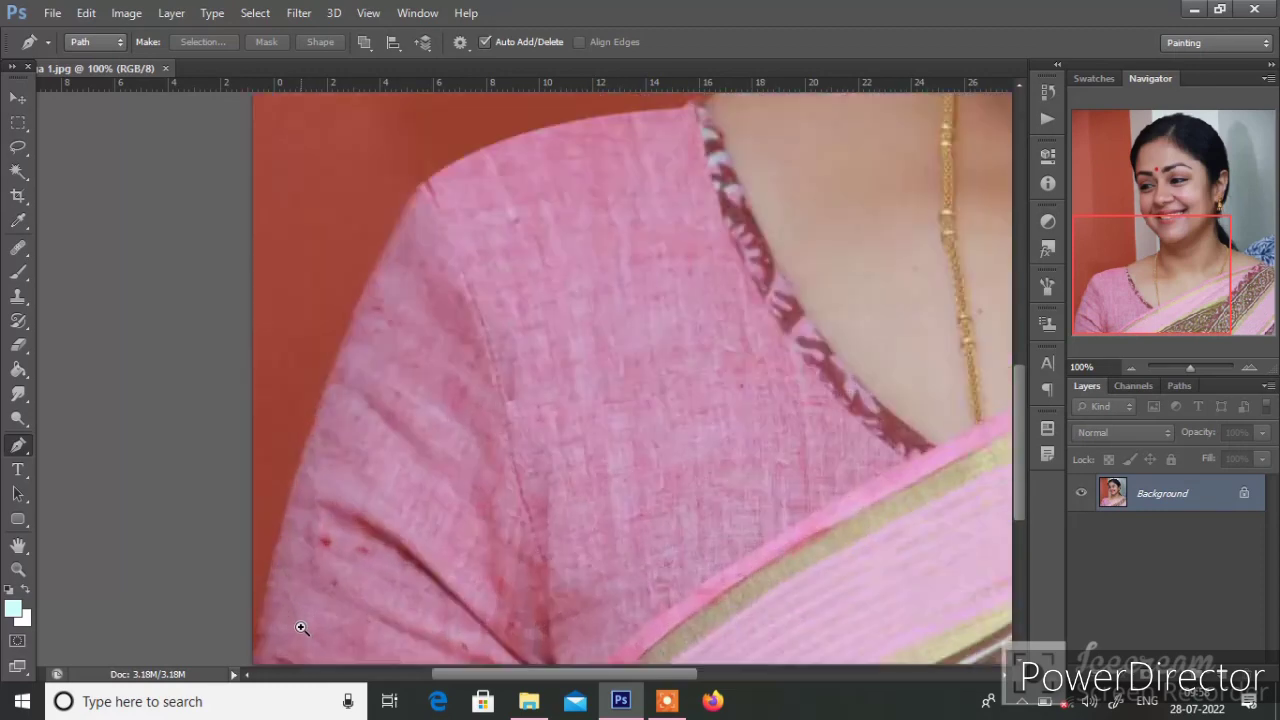
pyautogui.press('p')
pyautogui.moveTo(267, 638); pyautogui.dragTo(348, 585)
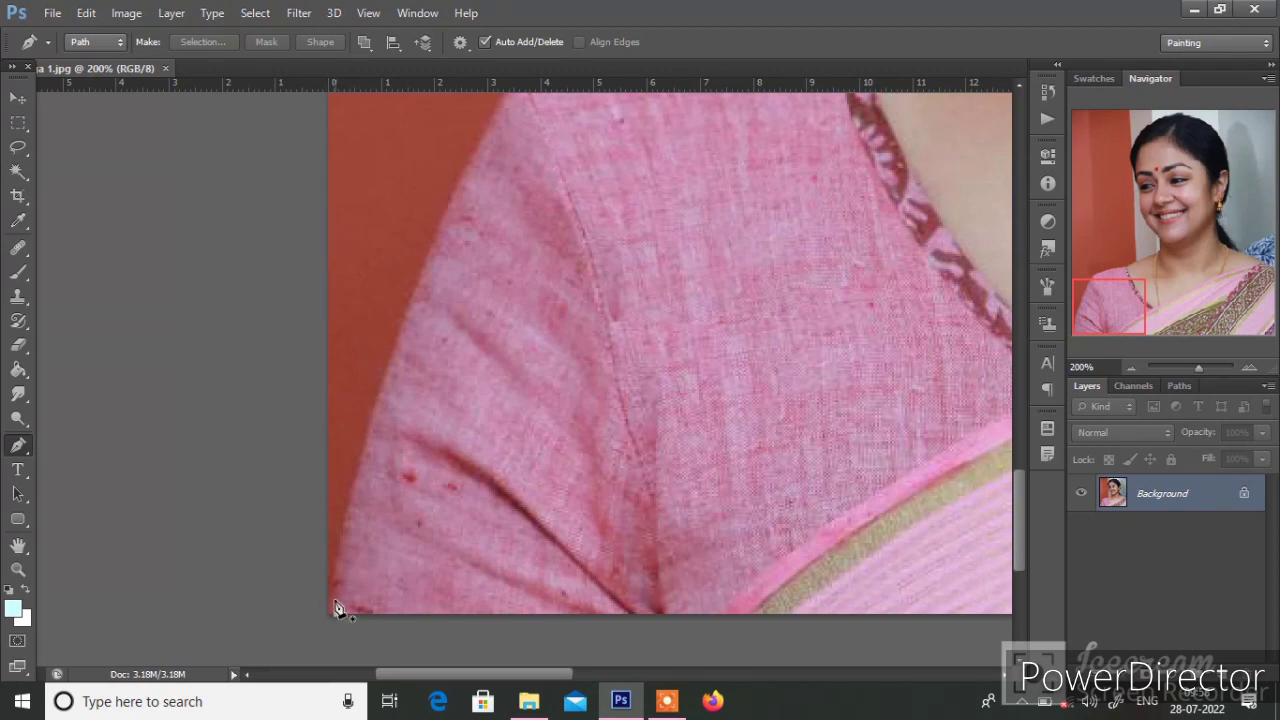
pyautogui.click(336, 610)
pyautogui.moveTo(437, 263); pyautogui.dragTo(420, 383)
pyautogui.click(460, 298)
pyautogui.click(673, 224)
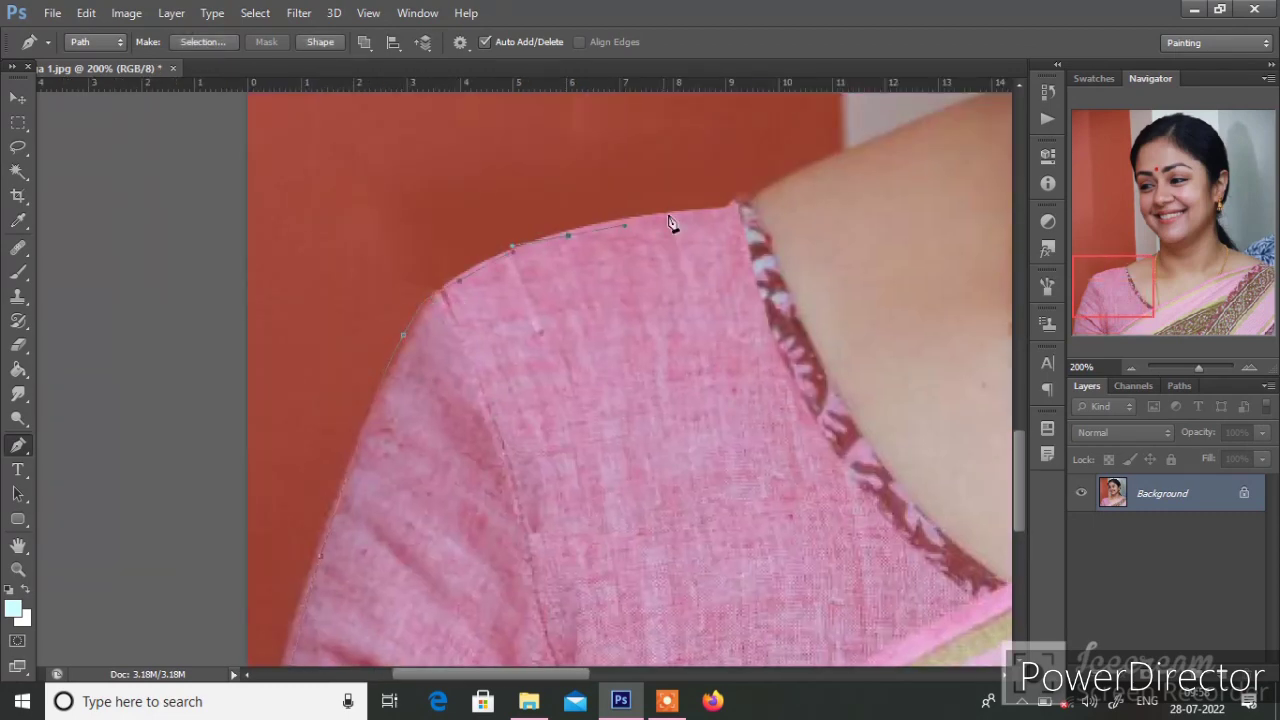
pyautogui.moveTo(673, 224); pyautogui.dragTo(563, 300)
# Step: Zoom to 400% and add a path point along the neck edge
pyautogui.hotkey('ctrl', '+')
pyautogui.moveTo(829, 171); pyautogui.dragTo(544, 317)
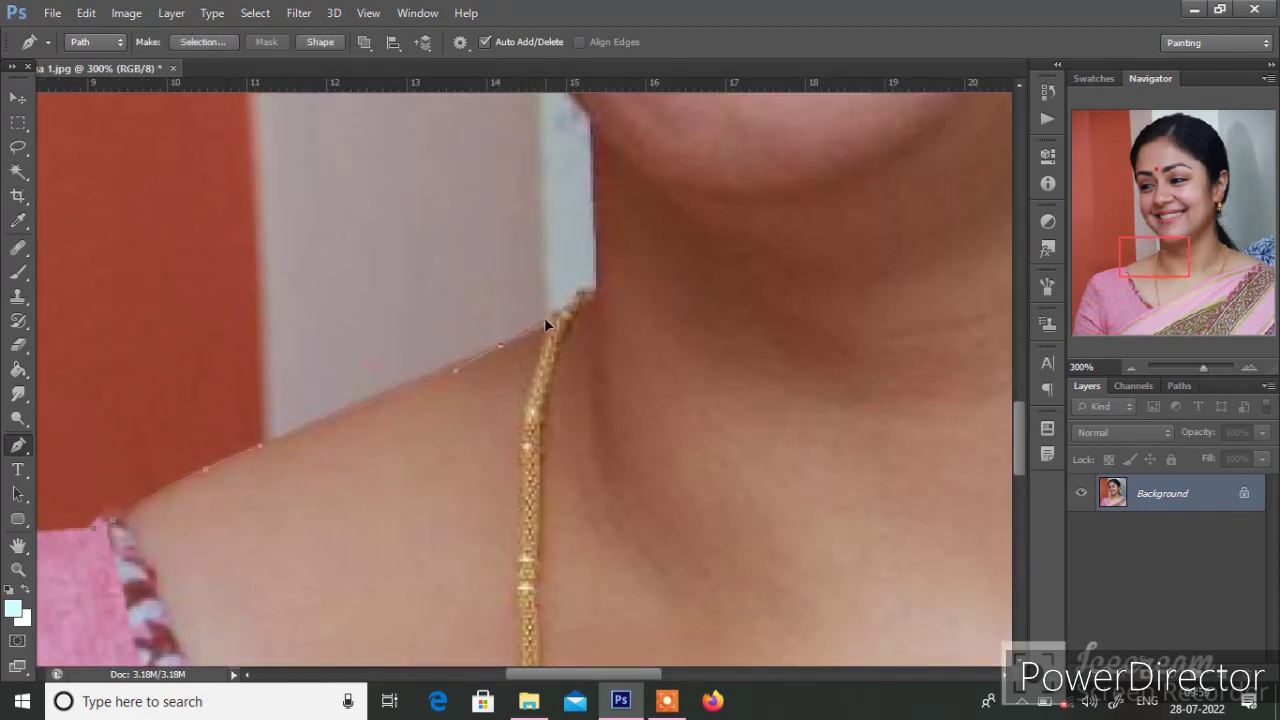
pyautogui.hotkey('ctrl', '+')
pyautogui.click(609, 162)
# Step: Continue the path across the top of the hair to where it curves down
pyautogui.scroll(4, 597, 460)
pyautogui.scroll(3, 597, 460)
pyautogui.hscroll(-2, 580, 450)
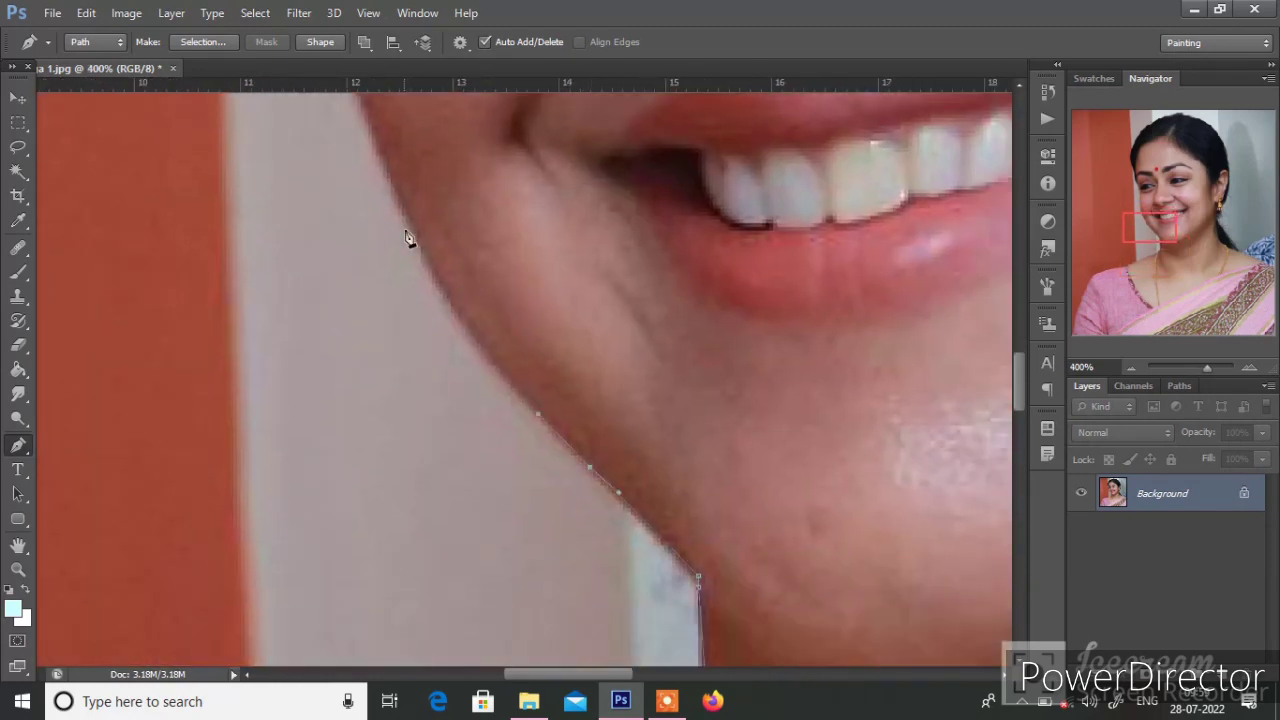
pyautogui.scroll(3, 405, 238)
pyautogui.scroll(3, 366, 277)
pyautogui.scroll(3, 394, 443)
pyautogui.scroll(3, 405, 450)
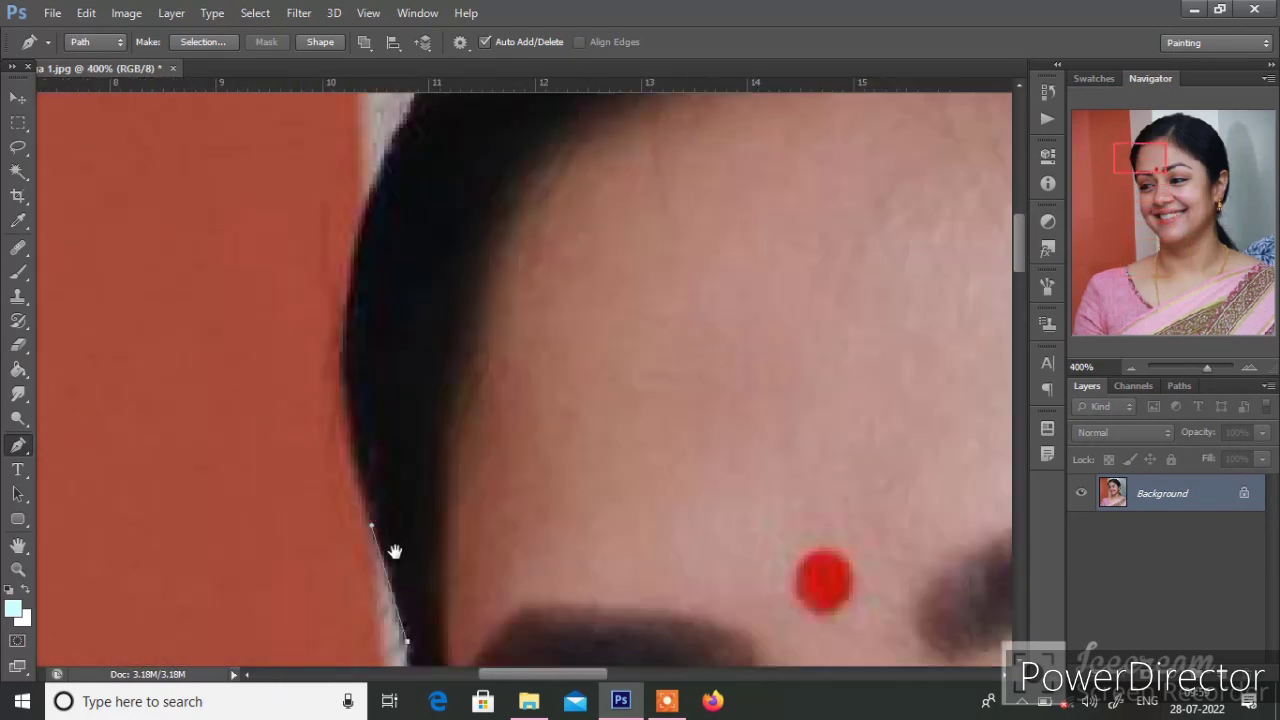
pyautogui.scroll(2, 395, 551)
pyautogui.hotkey('ctrl', '-')
pyautogui.click(441, 265)
pyautogui.click(645, 165)
pyautogui.click(723, 157)
pyautogui.click(880, 181)
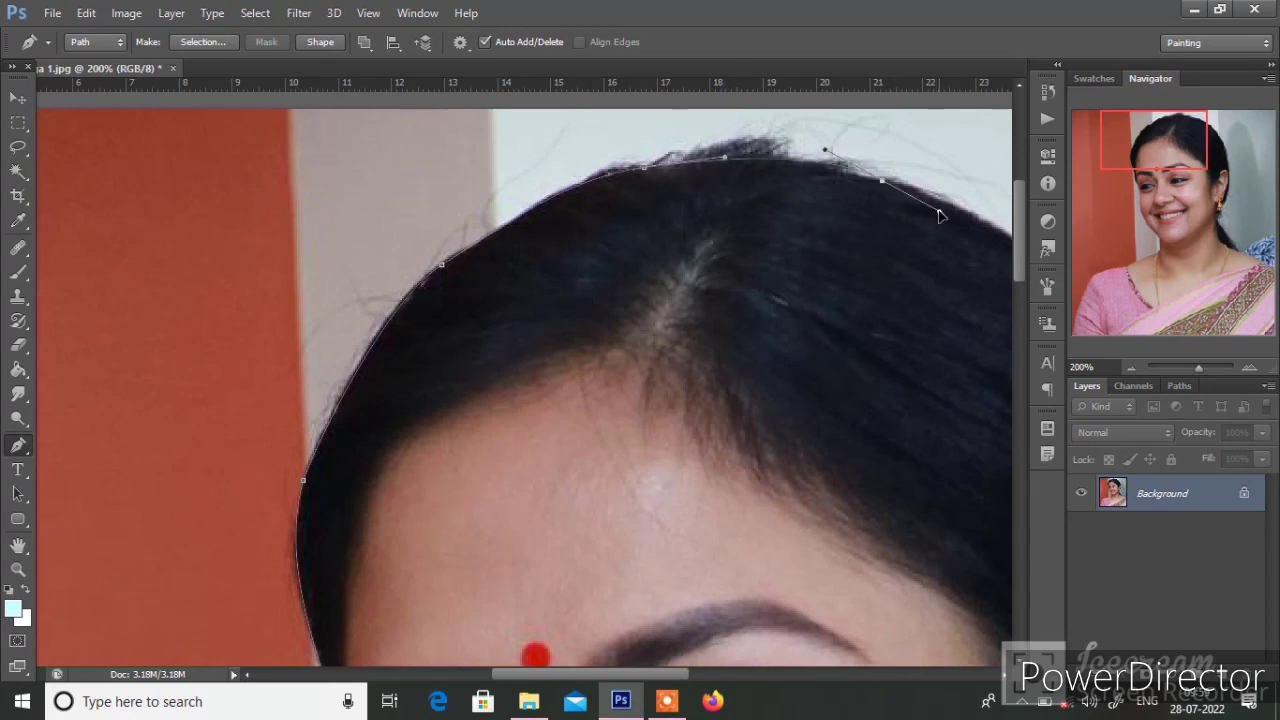
# Step: Trace the hair down behind the ear to the shoulder and view the whole outline
pyautogui.moveTo(940, 215); pyautogui.dragTo(610, 215)
pyautogui.click(674, 266)
pyautogui.moveTo(700, 600); pyautogui.dragTo(560, 255)
pyautogui.moveTo(631, 565); pyautogui.dragTo(651, 325)
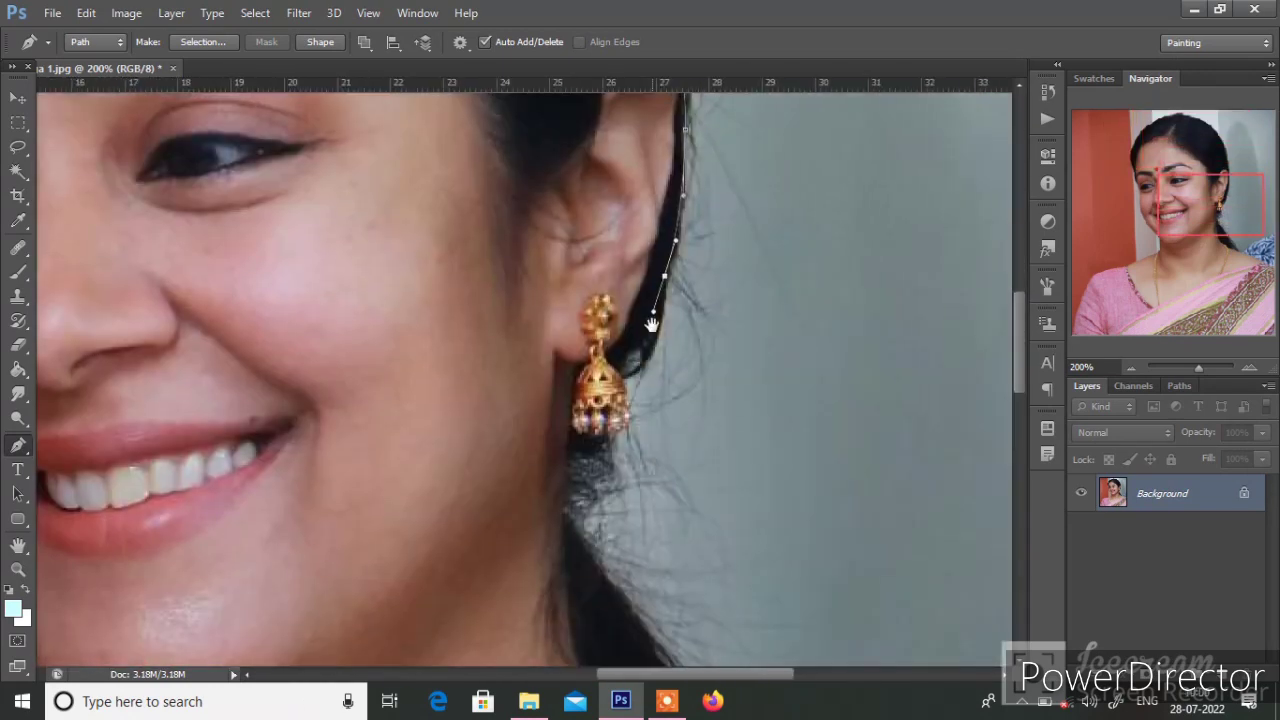
pyautogui.hotkey('ctrl', '+')
pyautogui.moveTo(551, 586)
pyautogui.mouseDown()
pyautogui.moveTo(586, 414)
pyautogui.moveTo(640, 489)
pyautogui.mouseUp()
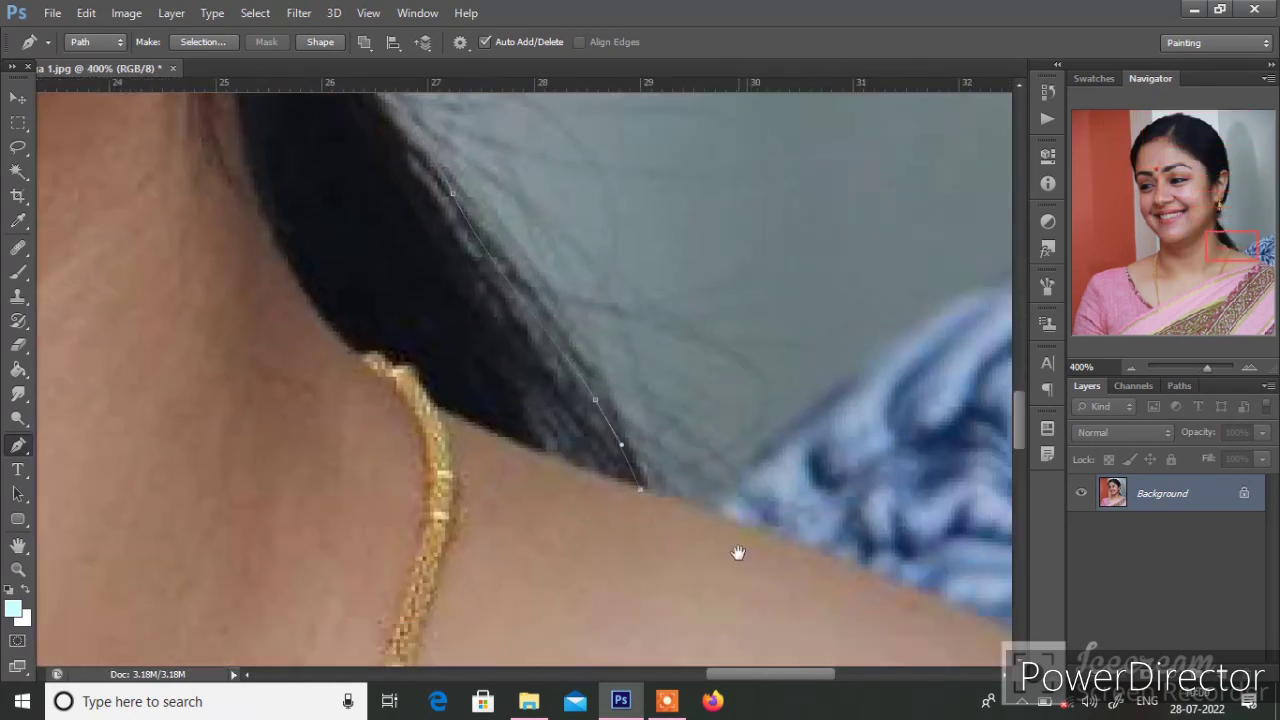
pyautogui.hotkey('ctrl', '-')
pyautogui.hotkey('ctrl', '-')
pyautogui.hotkey('ctrl', '-')
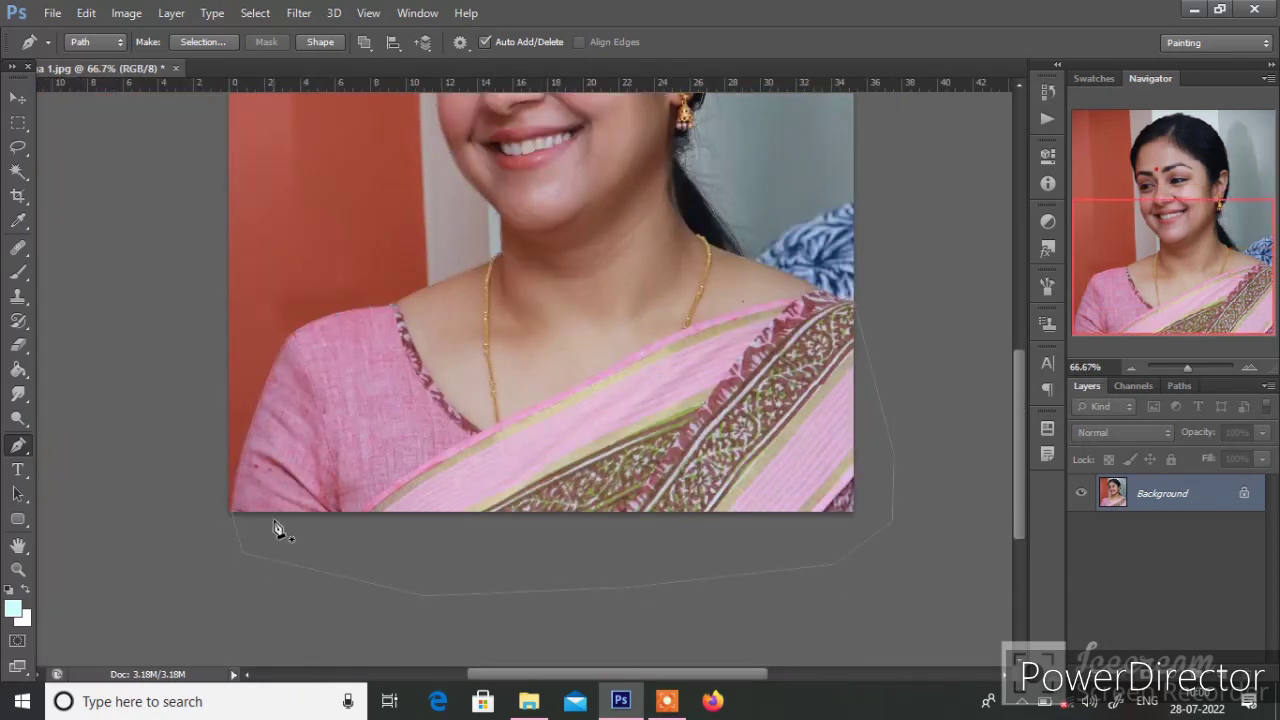
# Step: Turn the path into a selection, copy the figure to Layer 1, and hide the Background layer
pyautogui.hotkey('ctrl', 'Return')
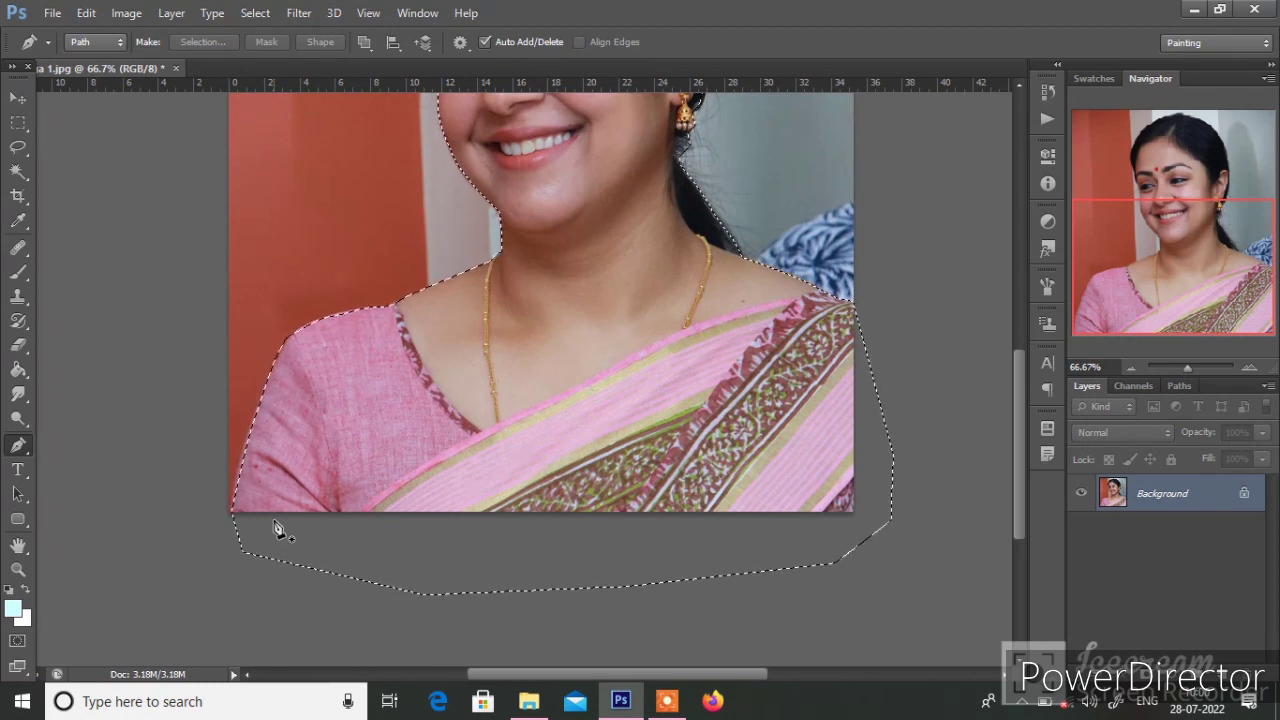
pyautogui.hotkey('ctrl', 'j')
pyautogui.hotkey('ctrl', 'j')
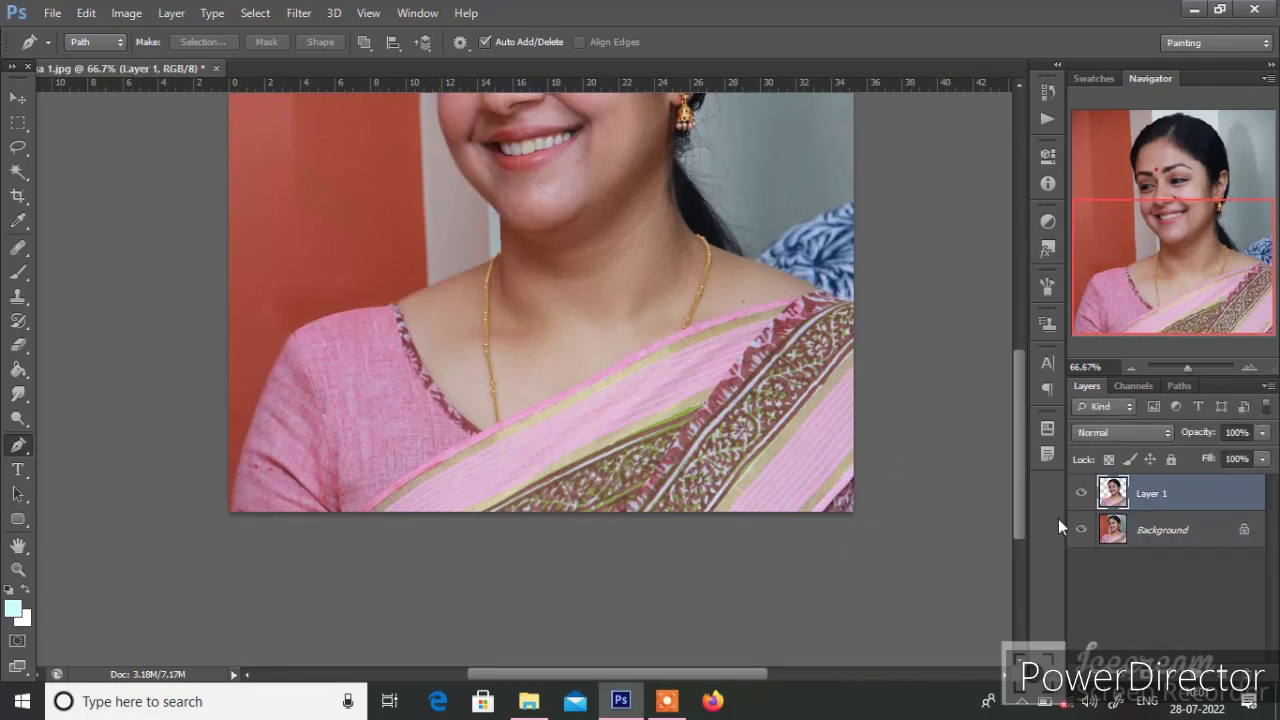
pyautogui.click(1081, 531)
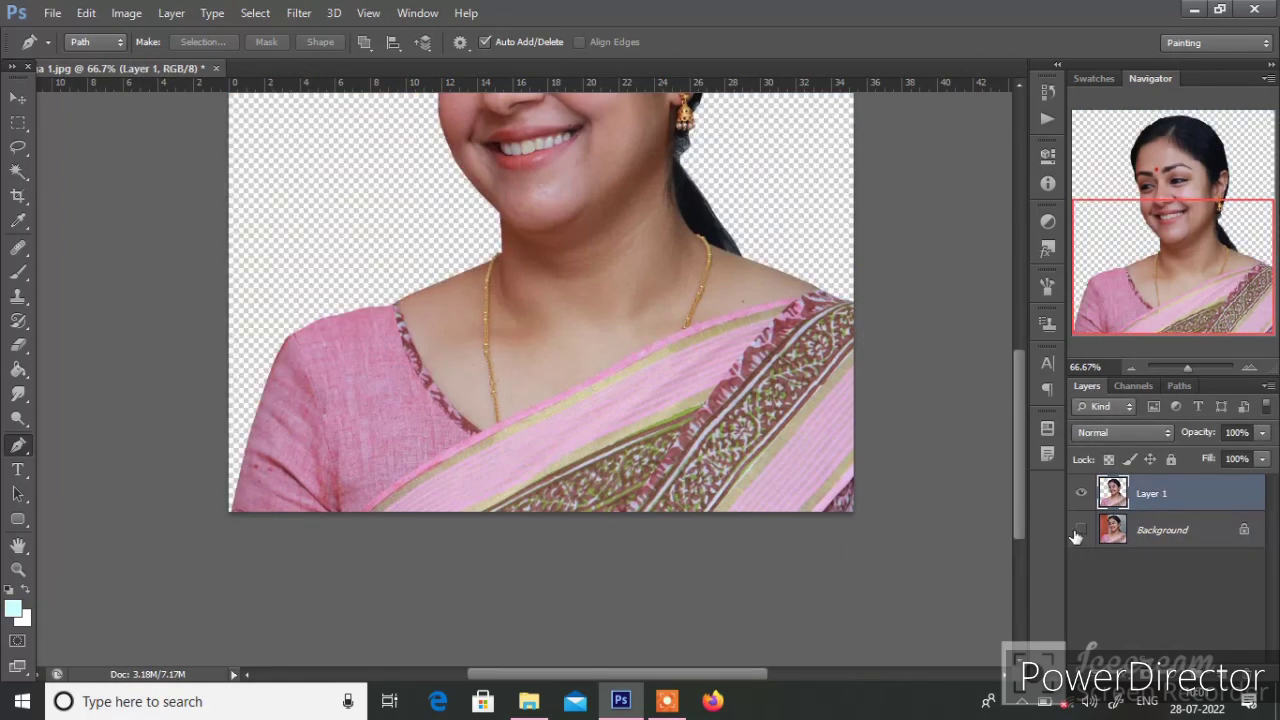
pyautogui.hotkey('ctrl', '1')
pyautogui.press('v')
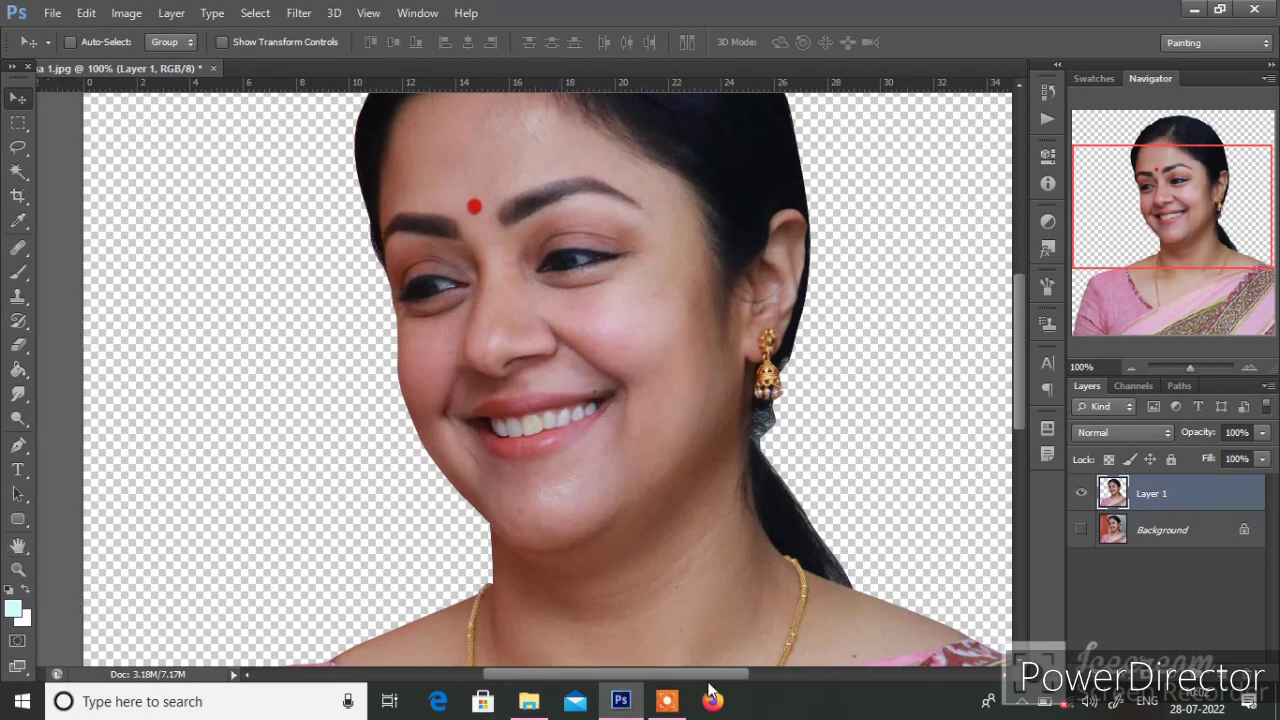
# Step: Duplicate Layer 1 and select its Highlights with Color Range
pyautogui.hotkey('ctrl', 'j')
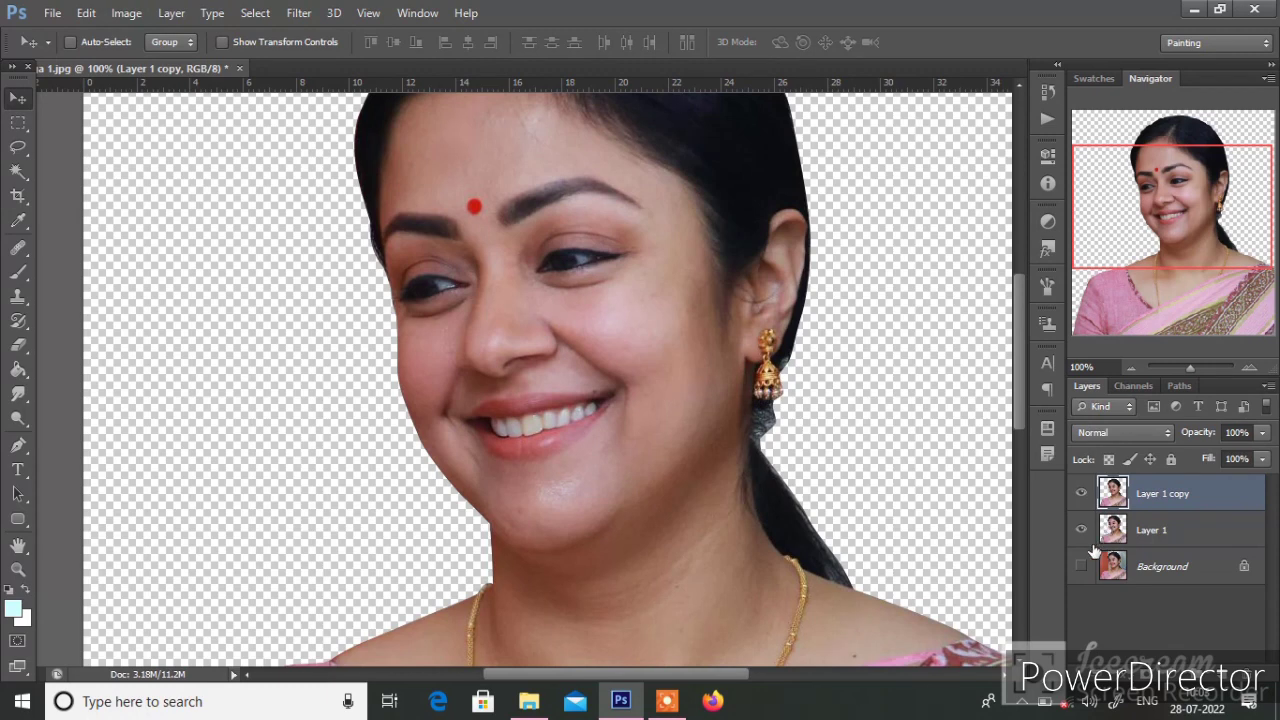
pyautogui.click(258, 13)
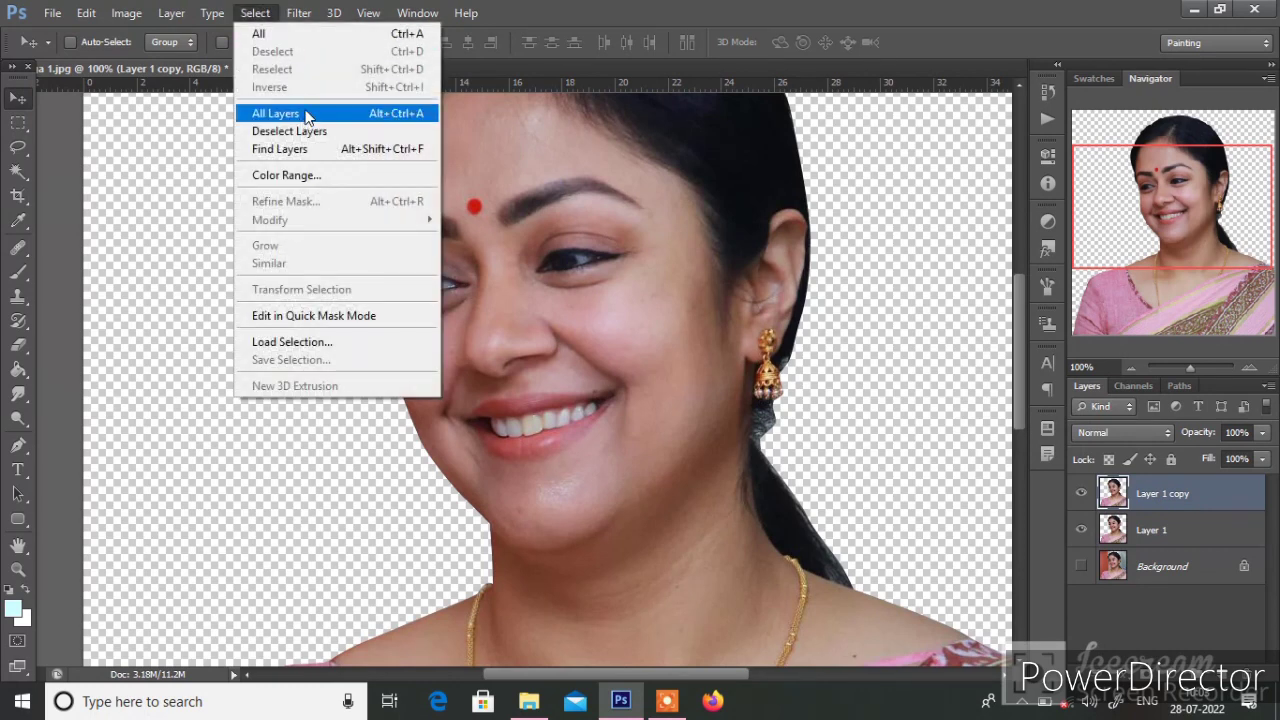
pyautogui.click(332, 179)
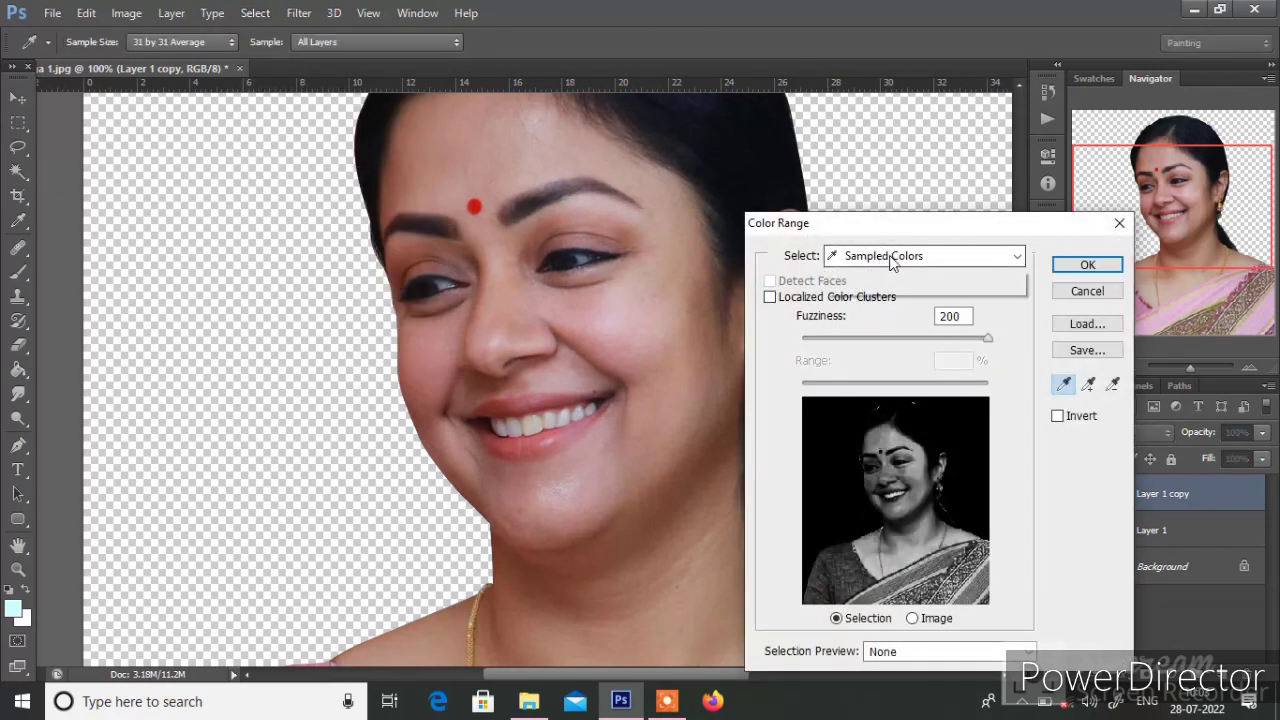
pyautogui.click(892, 256)
pyautogui.click(910, 434)
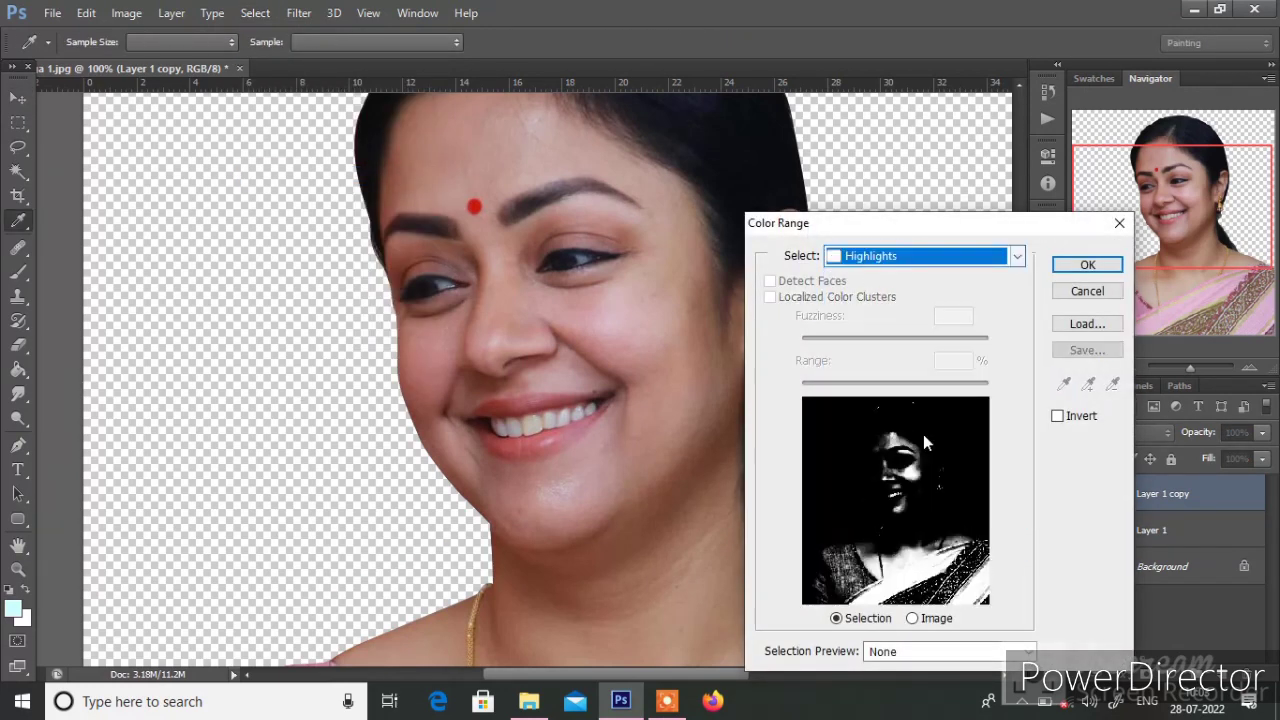
pyautogui.click(1087, 266)
pyautogui.press('v')
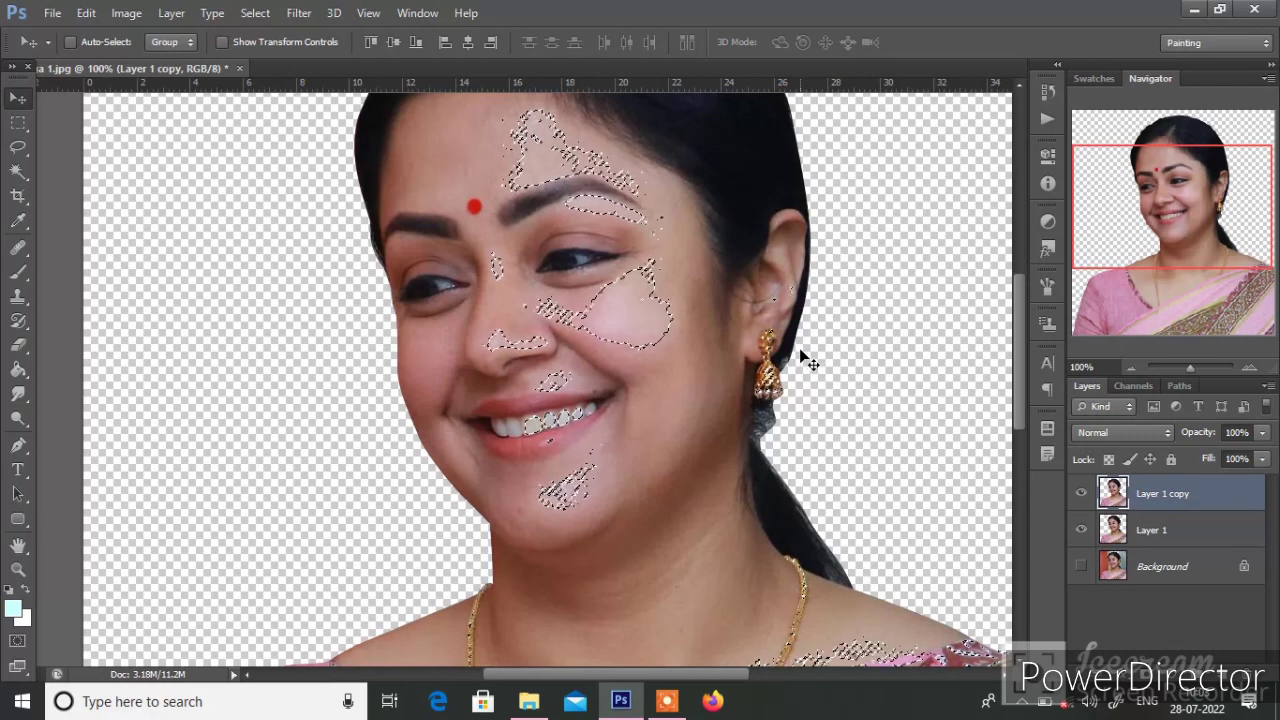
# Step: Brighten the highlights with a Levels white input of 244
pyautogui.click(126, 13)
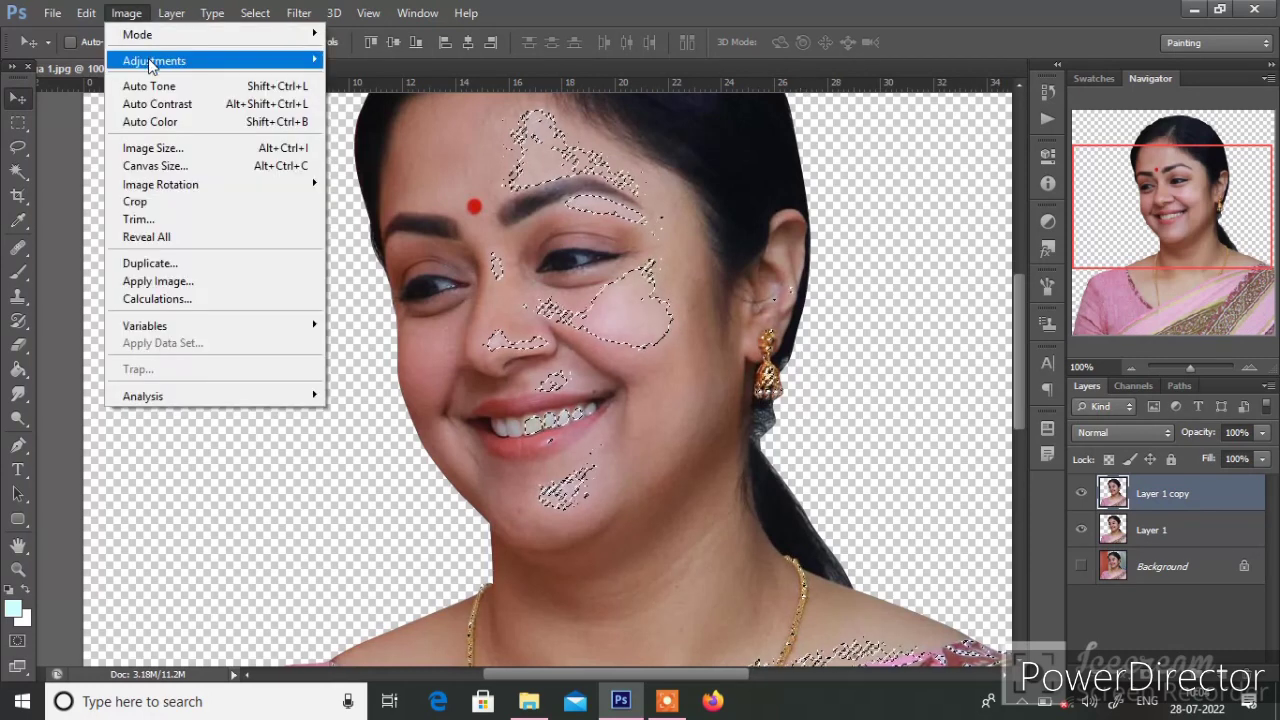
pyautogui.moveTo(154, 61)
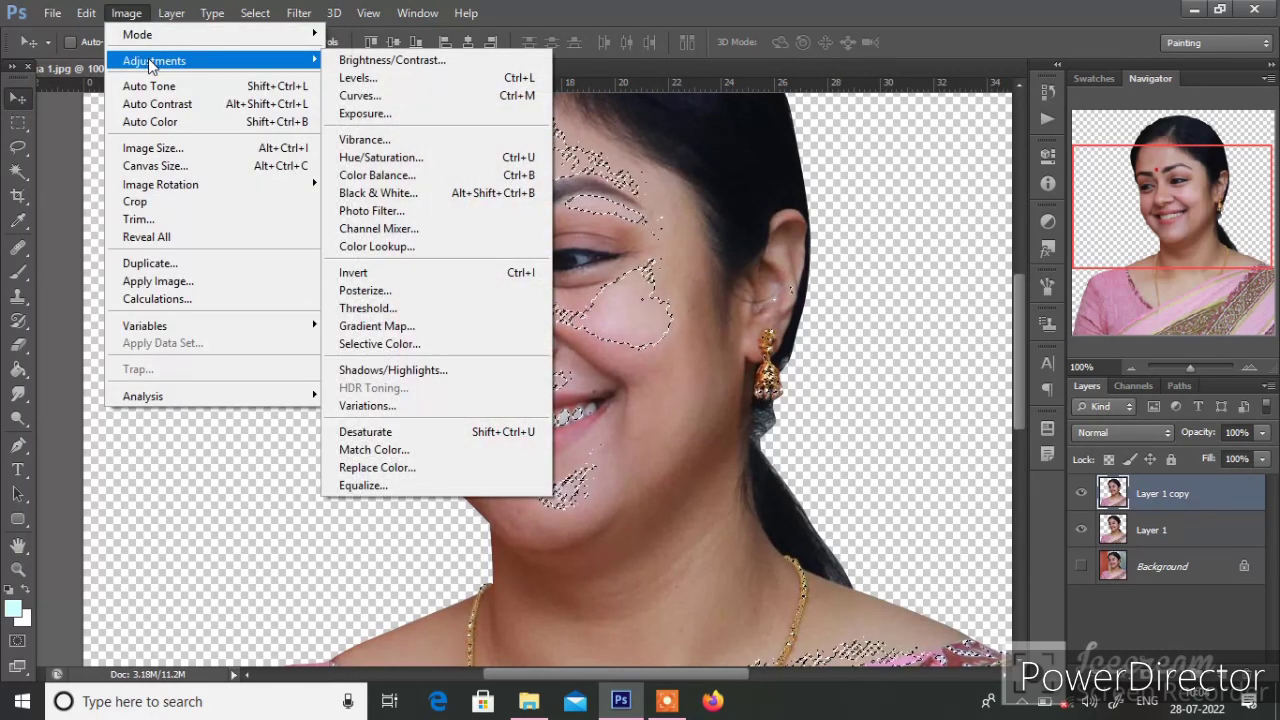
pyautogui.click(724, 12)
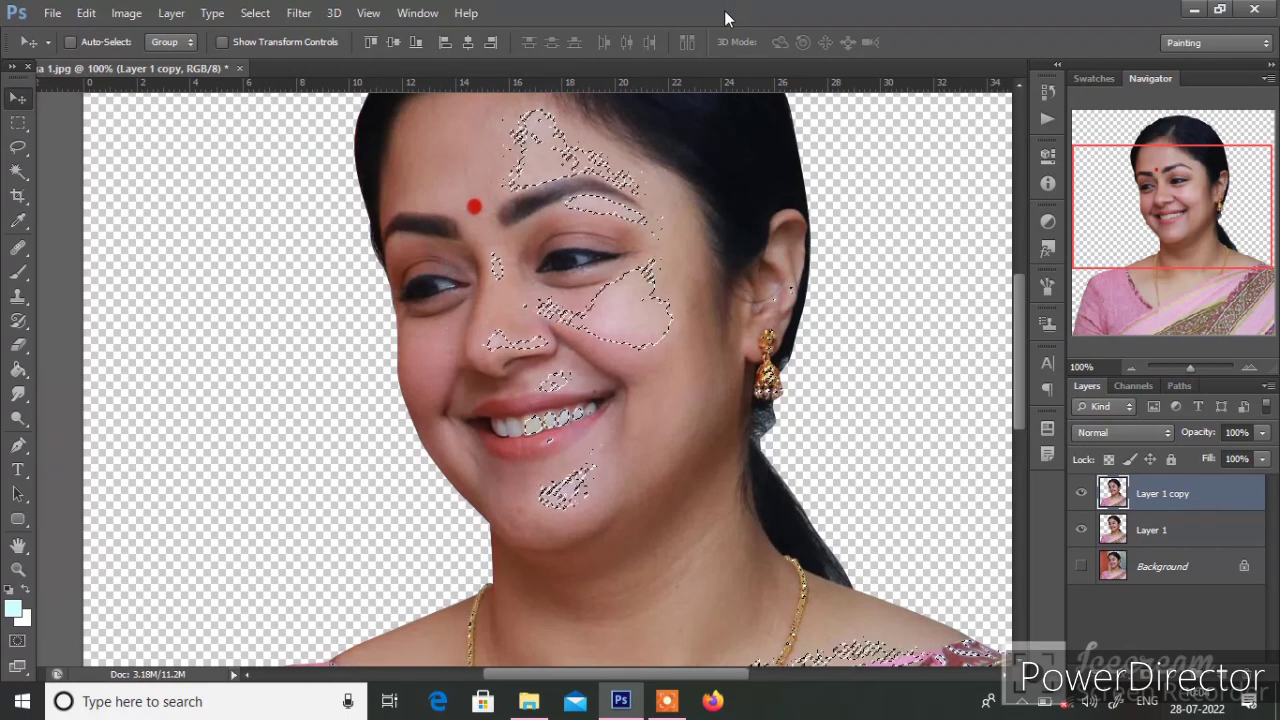
pyautogui.hotkey('ctrl', 'l')
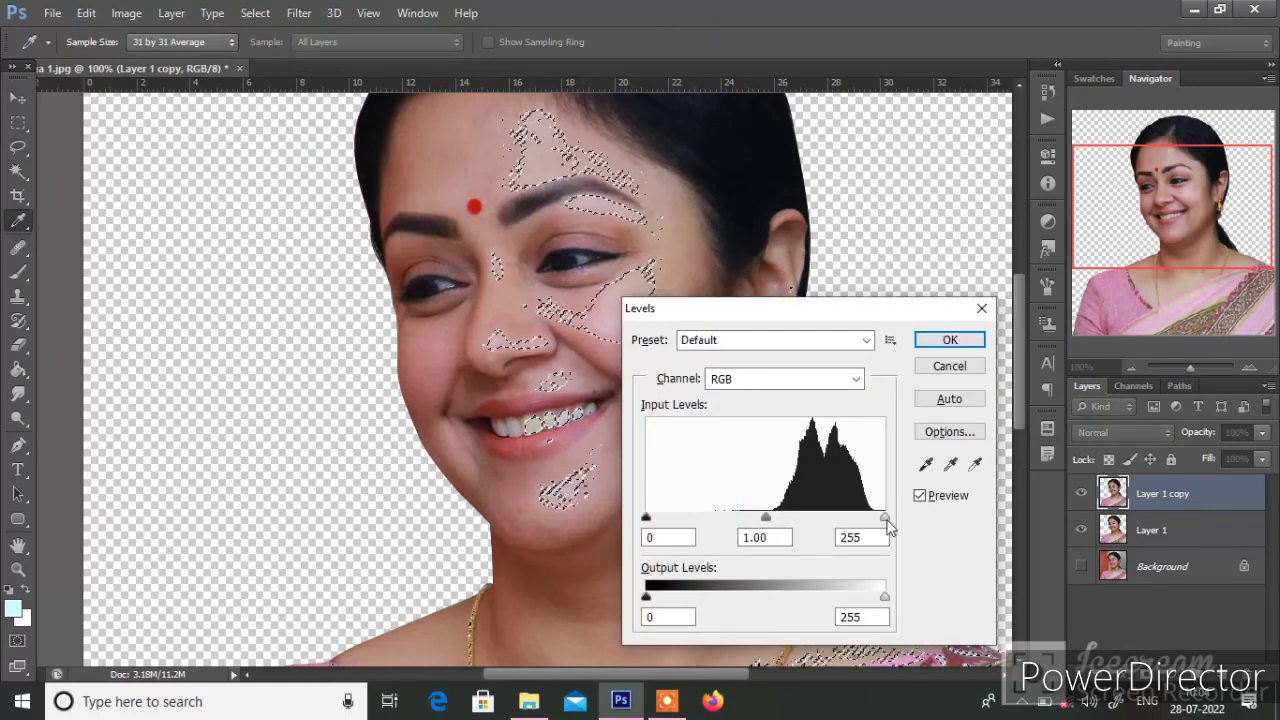
pyautogui.moveTo(886, 527); pyautogui.dragTo(878, 530)
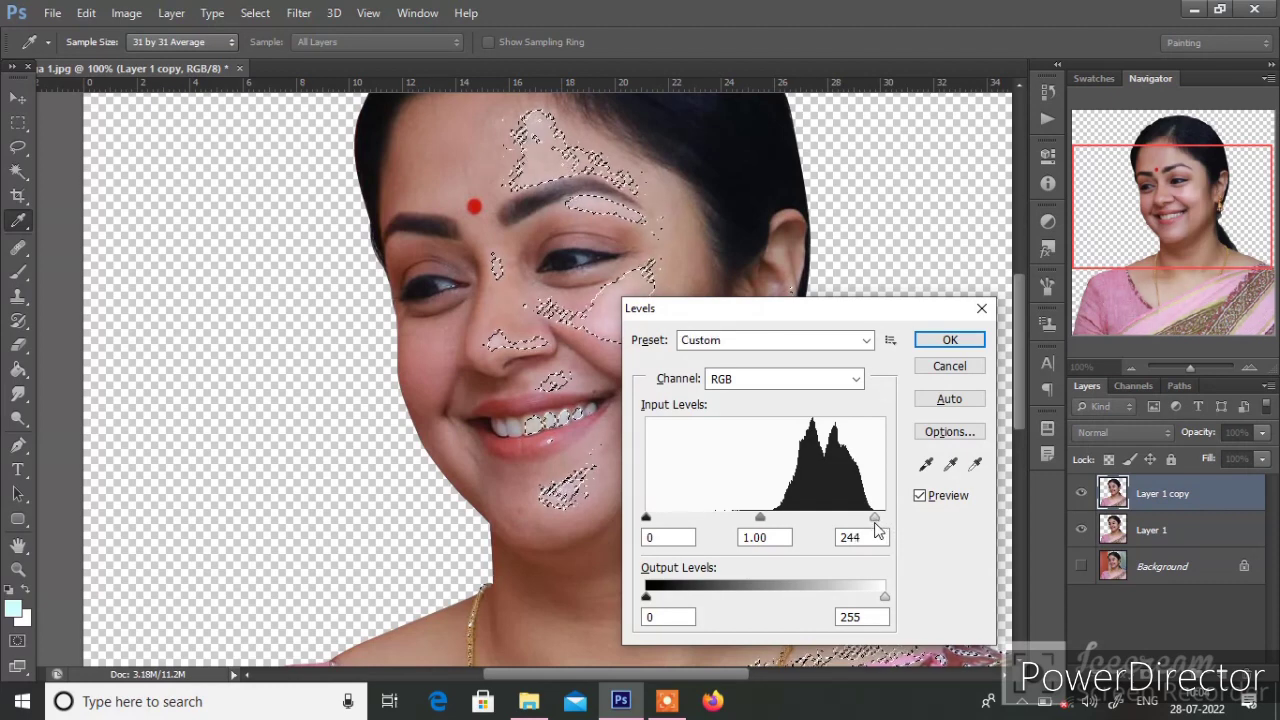
pyautogui.click(948, 341)
pyautogui.press('v')
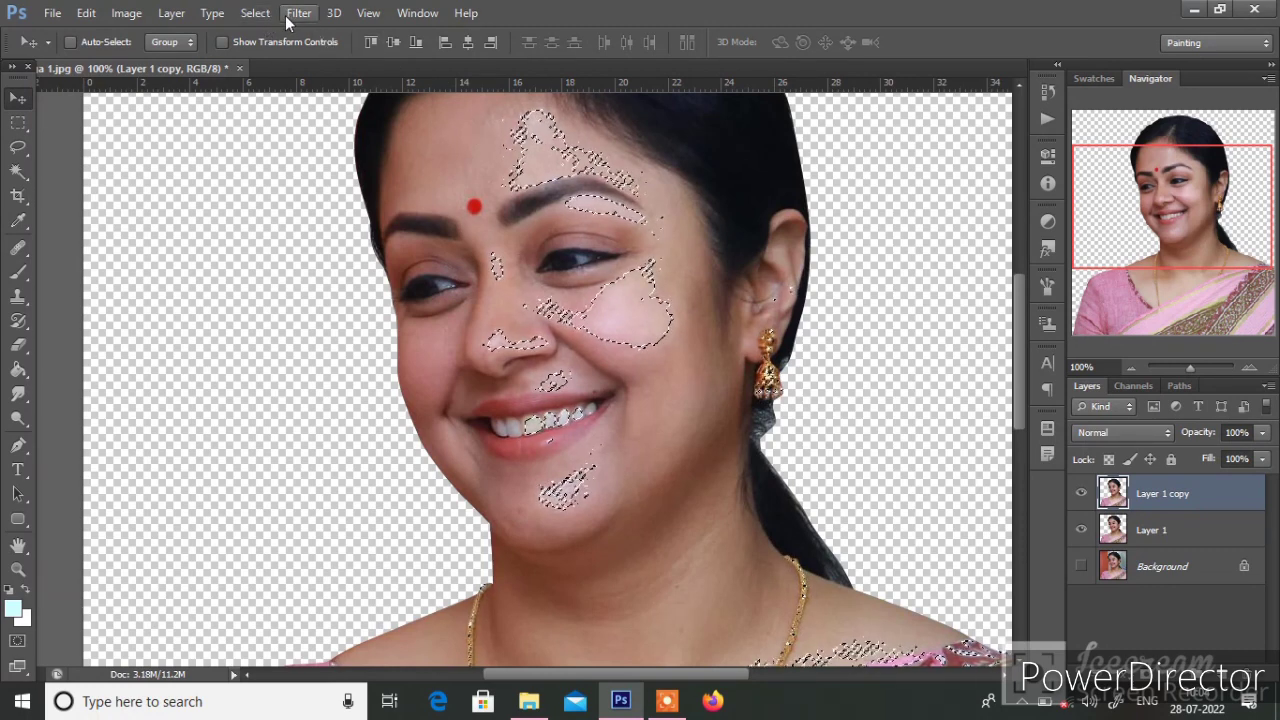
# Step: Deselect and select the portrait's Midtones with Color Range
pyautogui.click(255, 13)
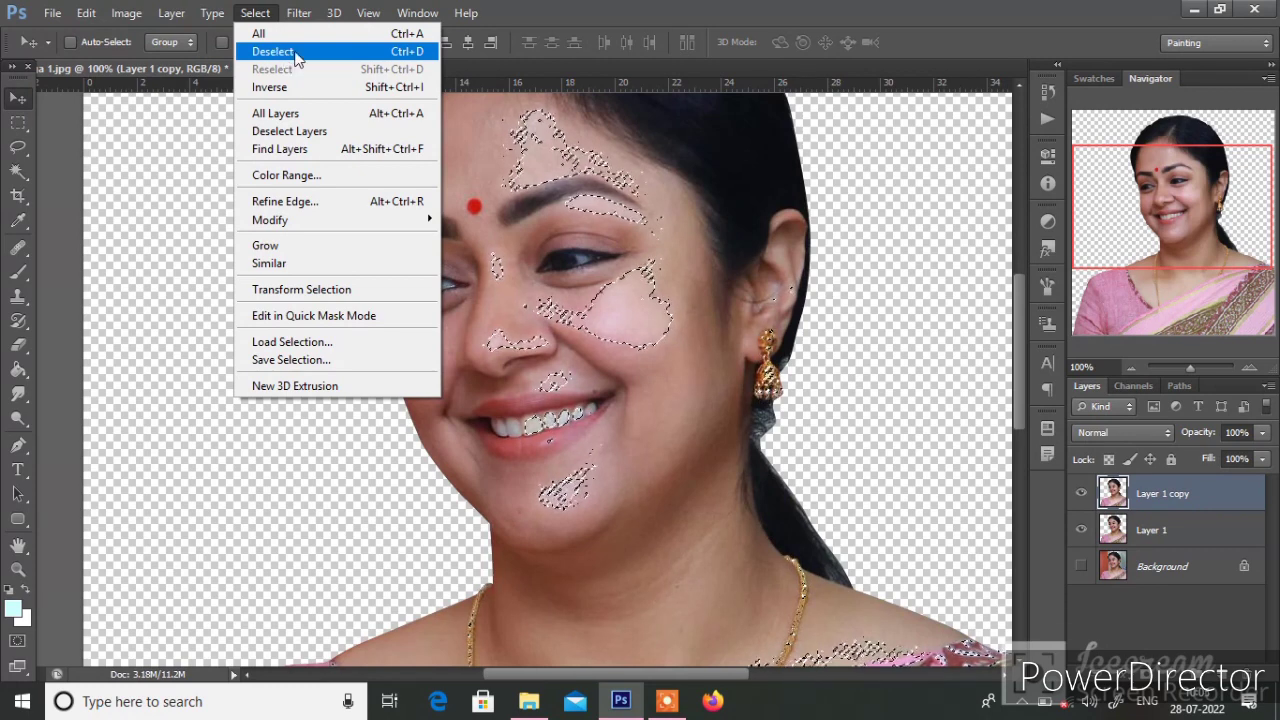
pyautogui.click(820, 8)
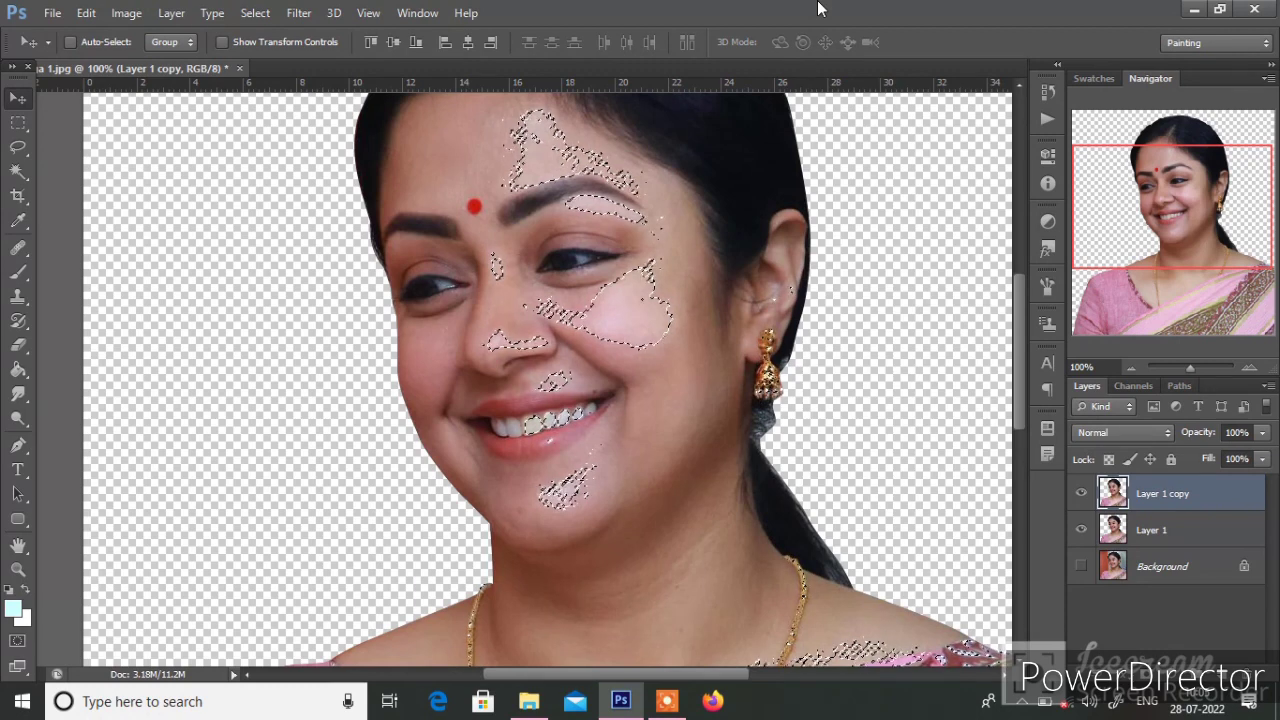
pyautogui.hotkey('ctrl', 'd')
pyautogui.click(334, 12)
pyautogui.moveTo(255, 12)
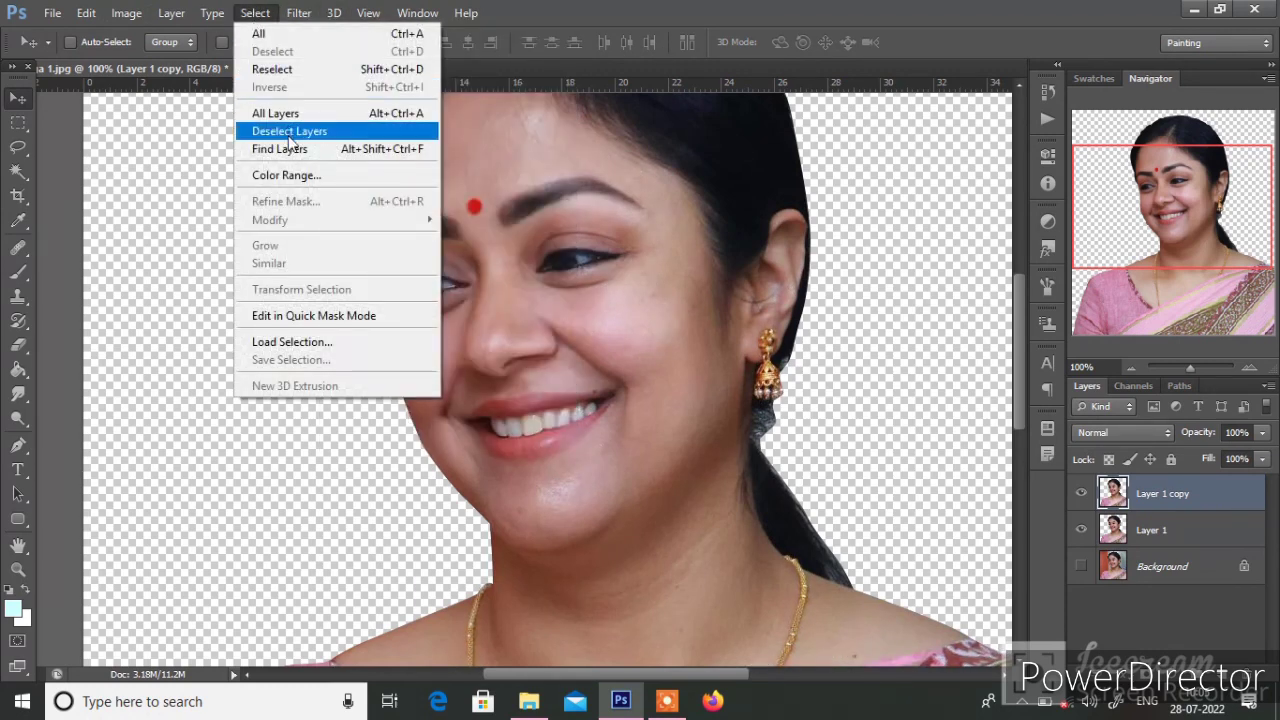
pyautogui.click(286, 175)
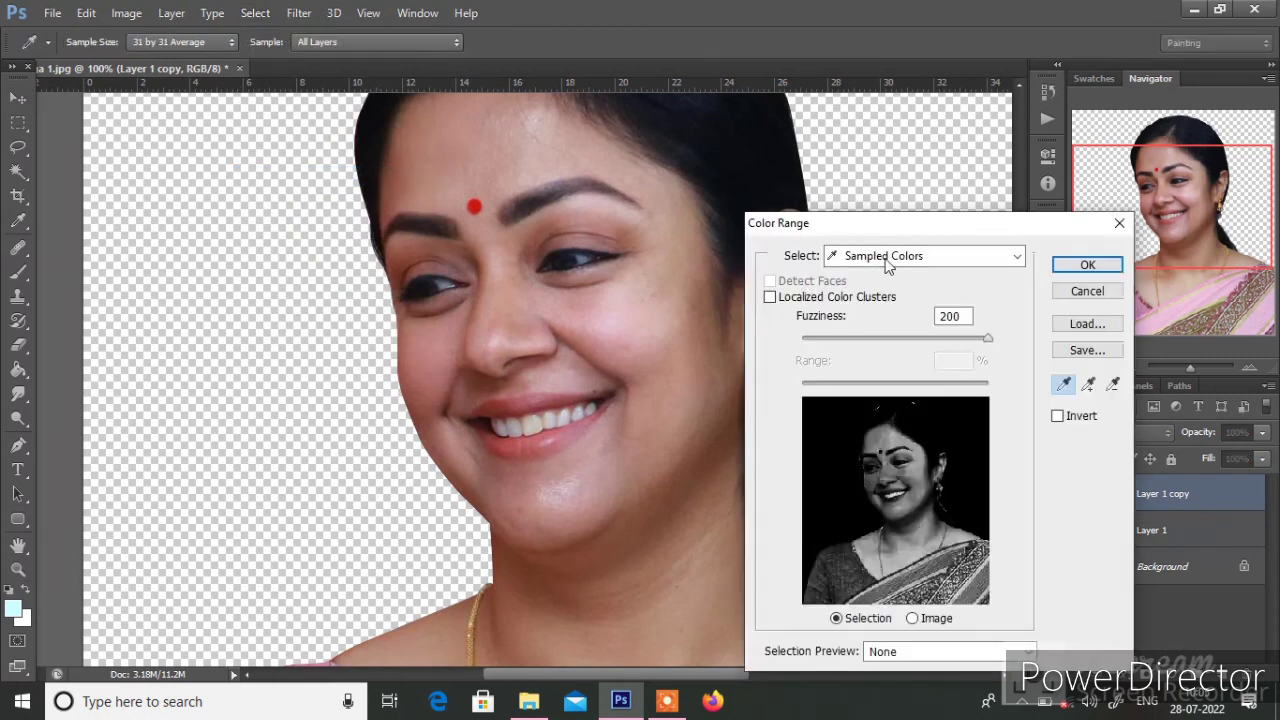
pyautogui.click(886, 258)
pyautogui.click(903, 452)
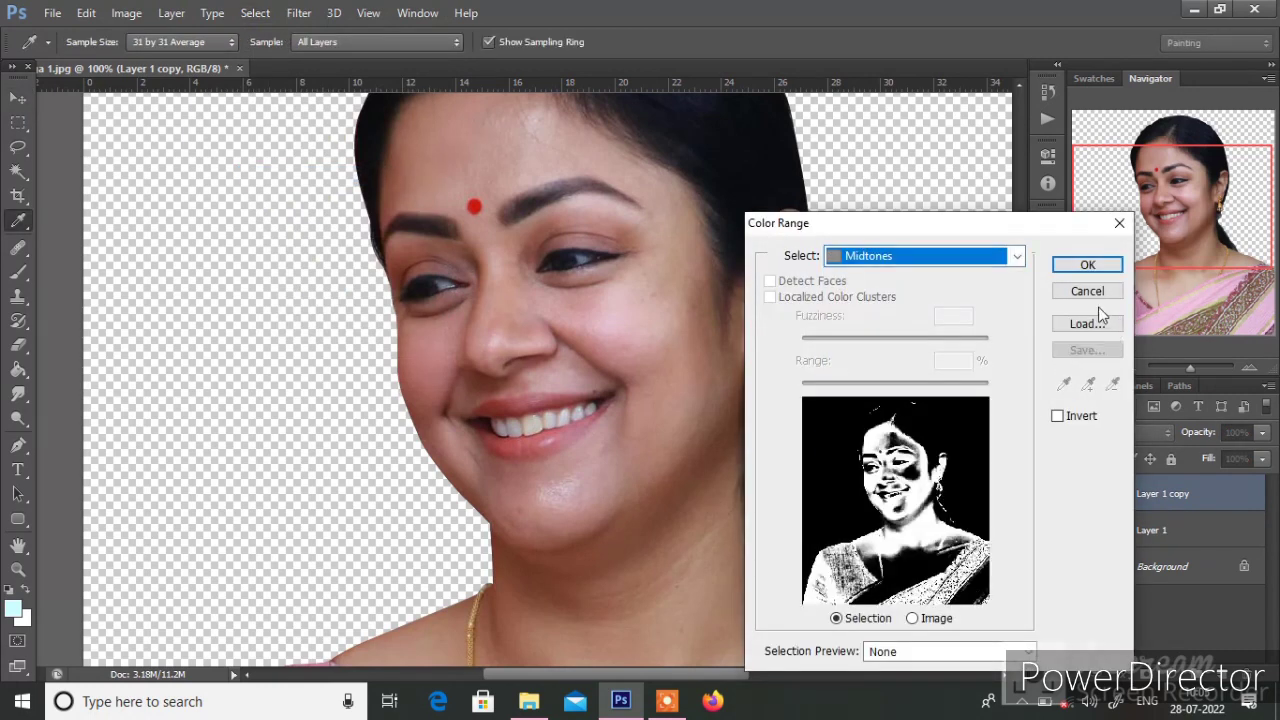
pyautogui.click(1096, 270)
pyautogui.press('v')
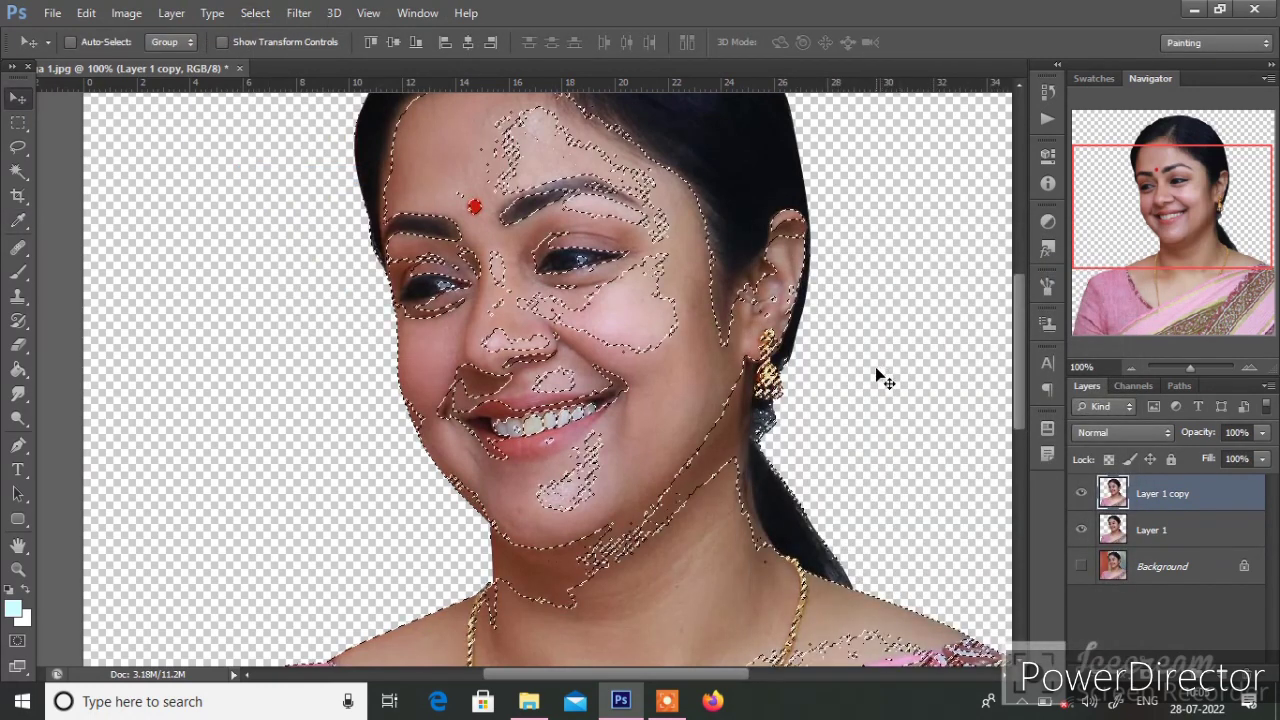
# Step: Apply Levels with black input 22 and white input 238 to the midtones, then deselect
pyautogui.hotkey('ctrl', 'l')
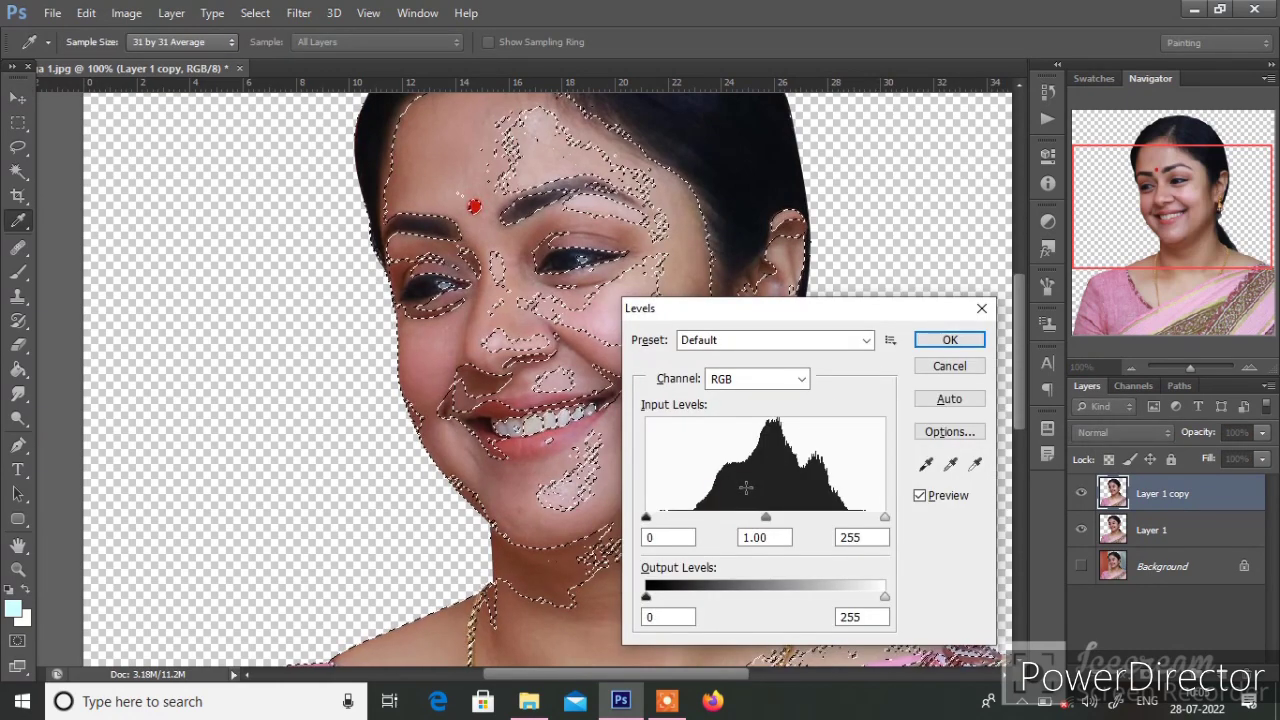
pyautogui.moveTo(645, 517); pyautogui.dragTo(658, 518)
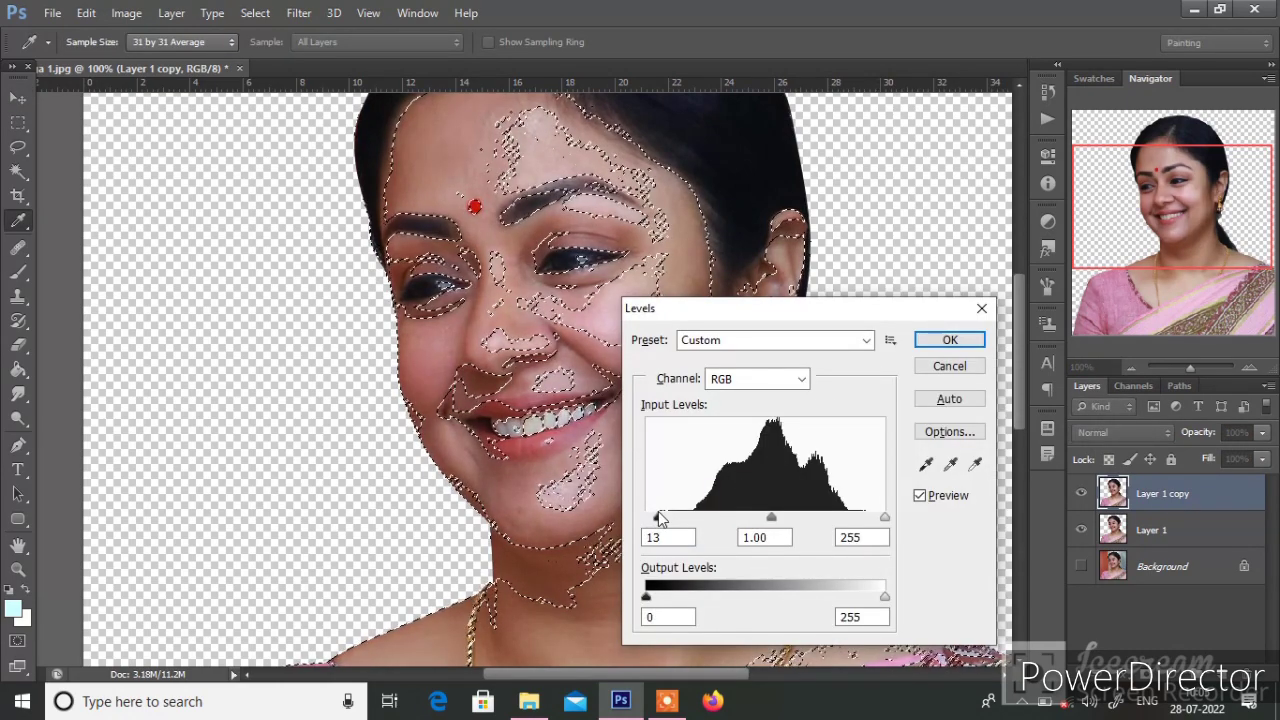
pyautogui.moveTo(889, 528); pyautogui.dragTo(871, 530)
pyautogui.hotkey('ctrl', '+')
pyautogui.hotkey('ctrl', '+')
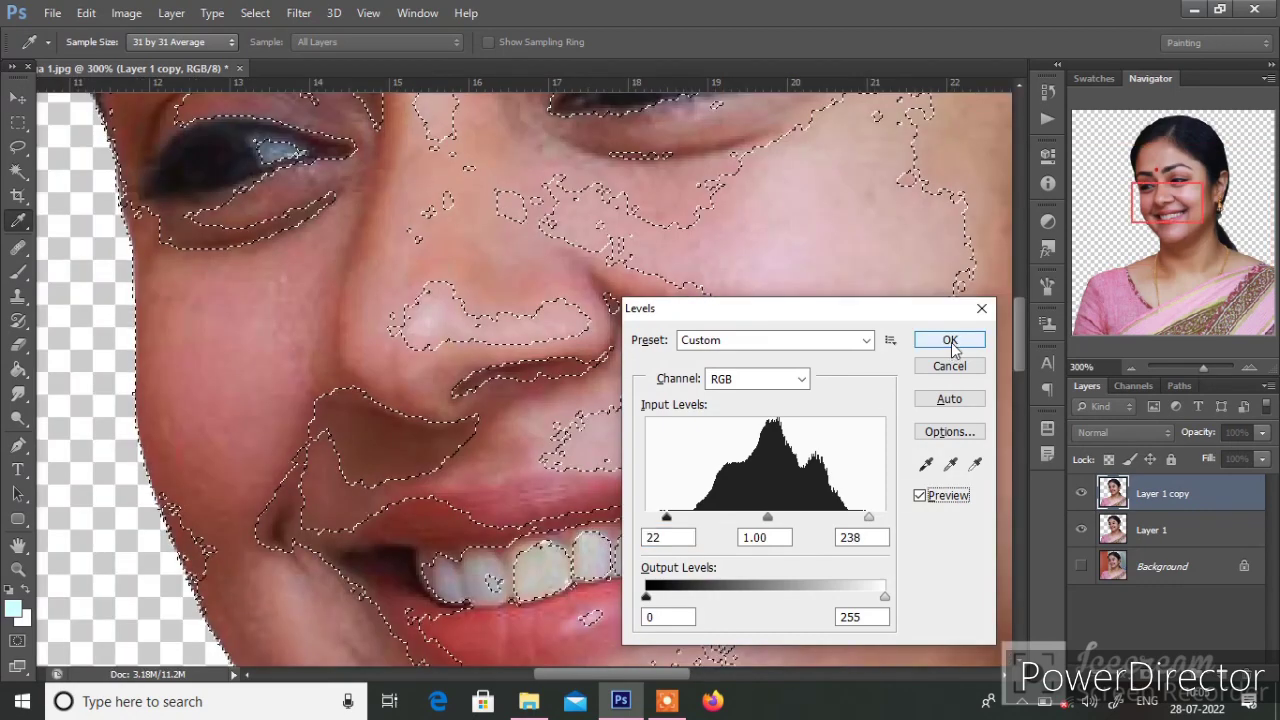
pyautogui.click(950, 342)
pyautogui.scroll(-1, 695, 367)
pyautogui.scroll(-2, 695, 367)
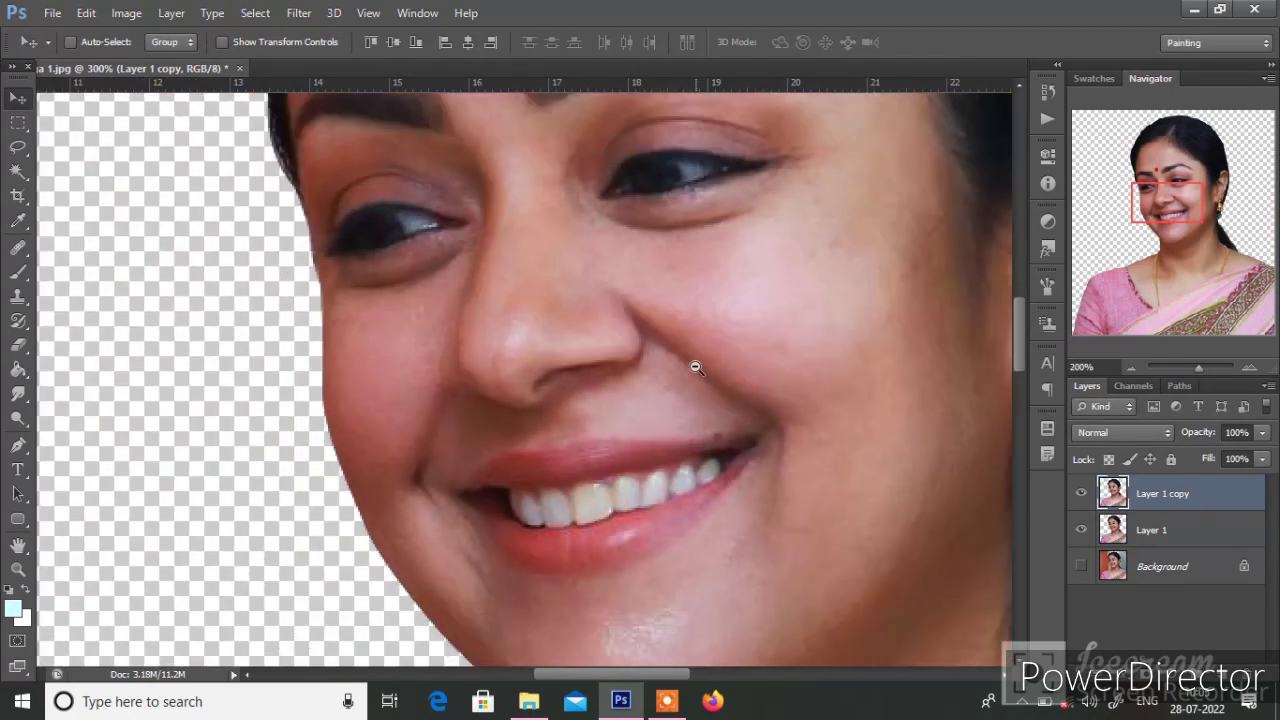
pyautogui.scroll(-2, 695, 367)
pyautogui.scroll(-3, 695, 367)
pyautogui.scroll(-1, 695, 367)
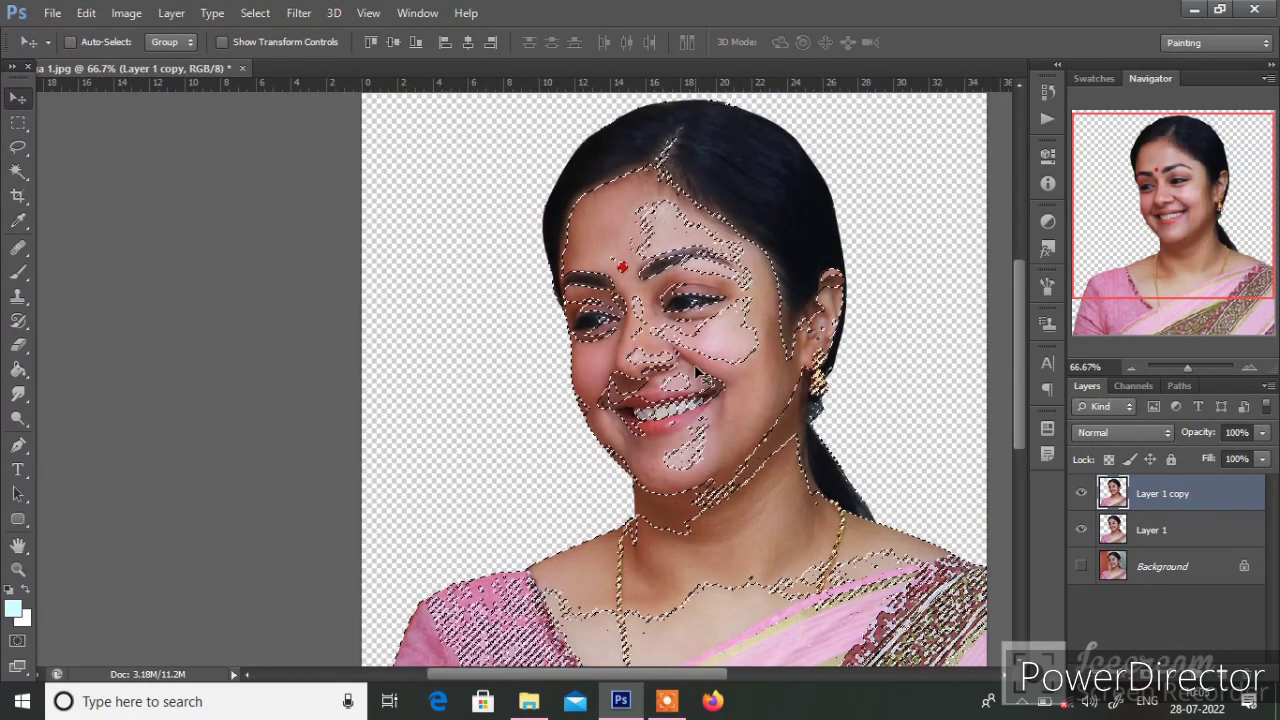
pyautogui.hotkey('ctrl', 'd')
# Step: Start a Color Range selection set to Shadows
pyautogui.click(255, 12)
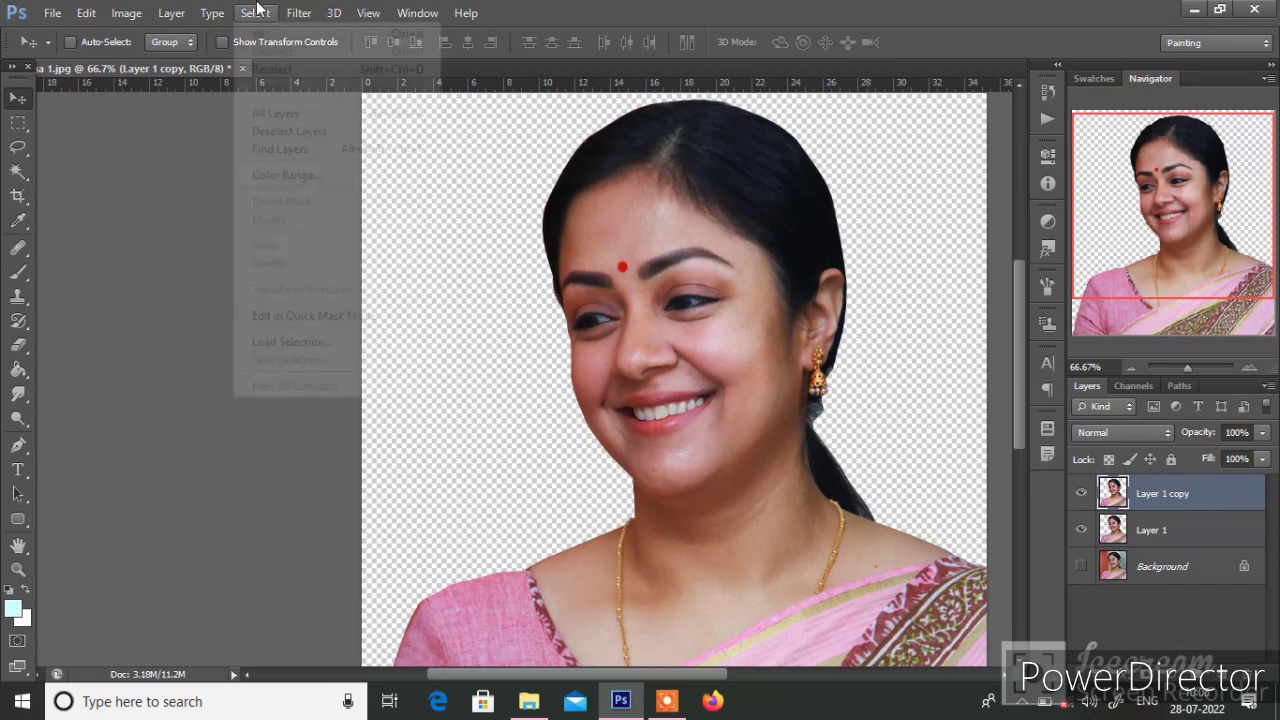
pyautogui.click(290, 175)
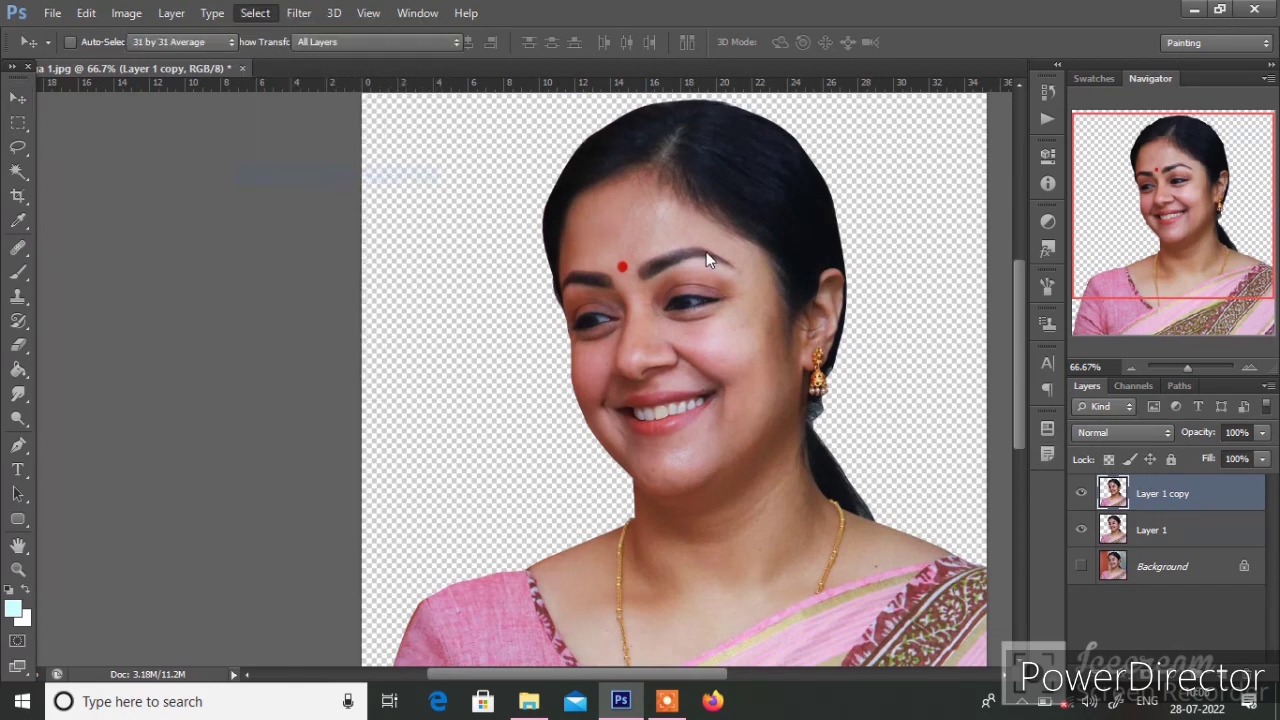
pyautogui.click(920, 256)
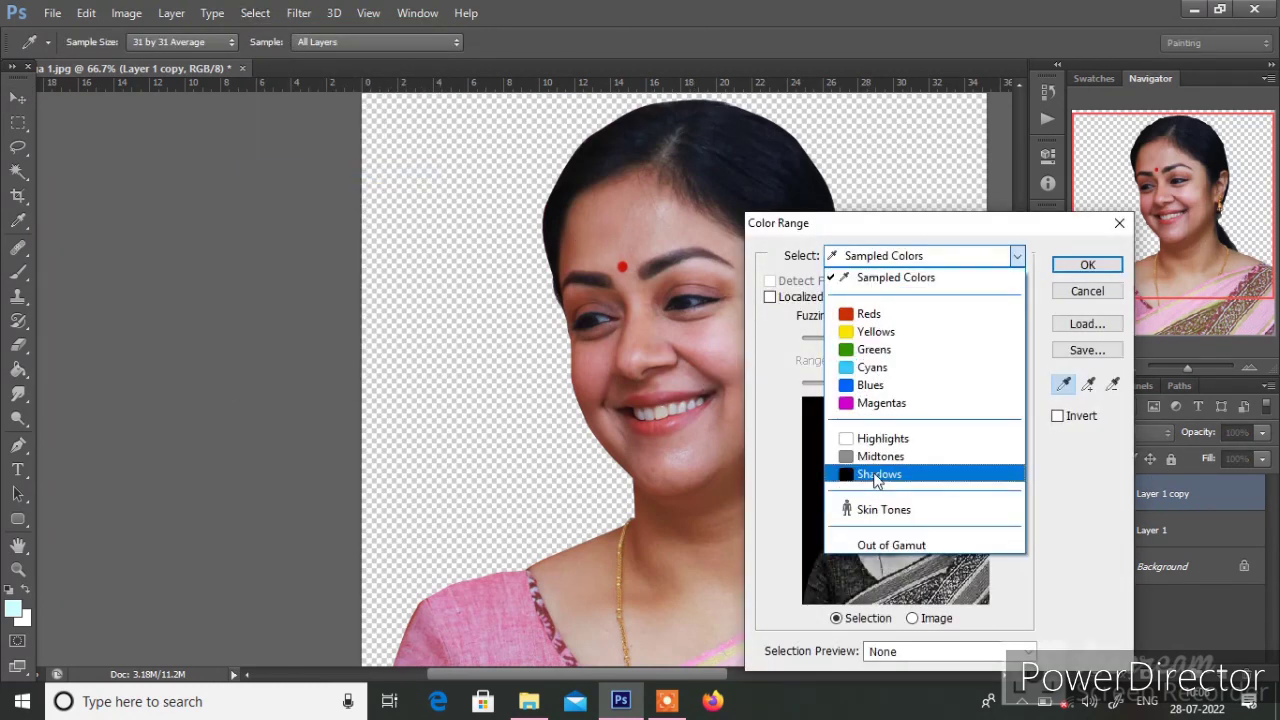
pyautogui.click(878, 474)
# Step: Select the Shadows and apply Levels with black input 13 and white input 238
pyautogui.click(1087, 265)
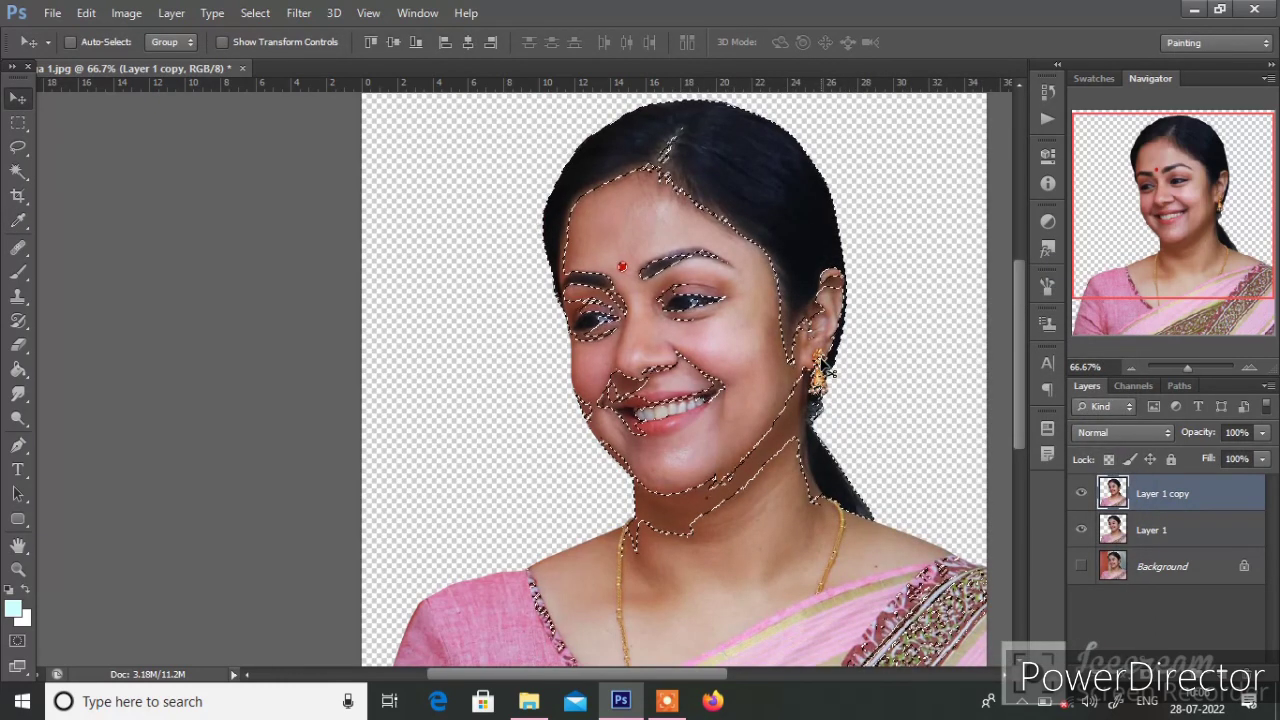
pyautogui.hotkey('ctrl', 'l')
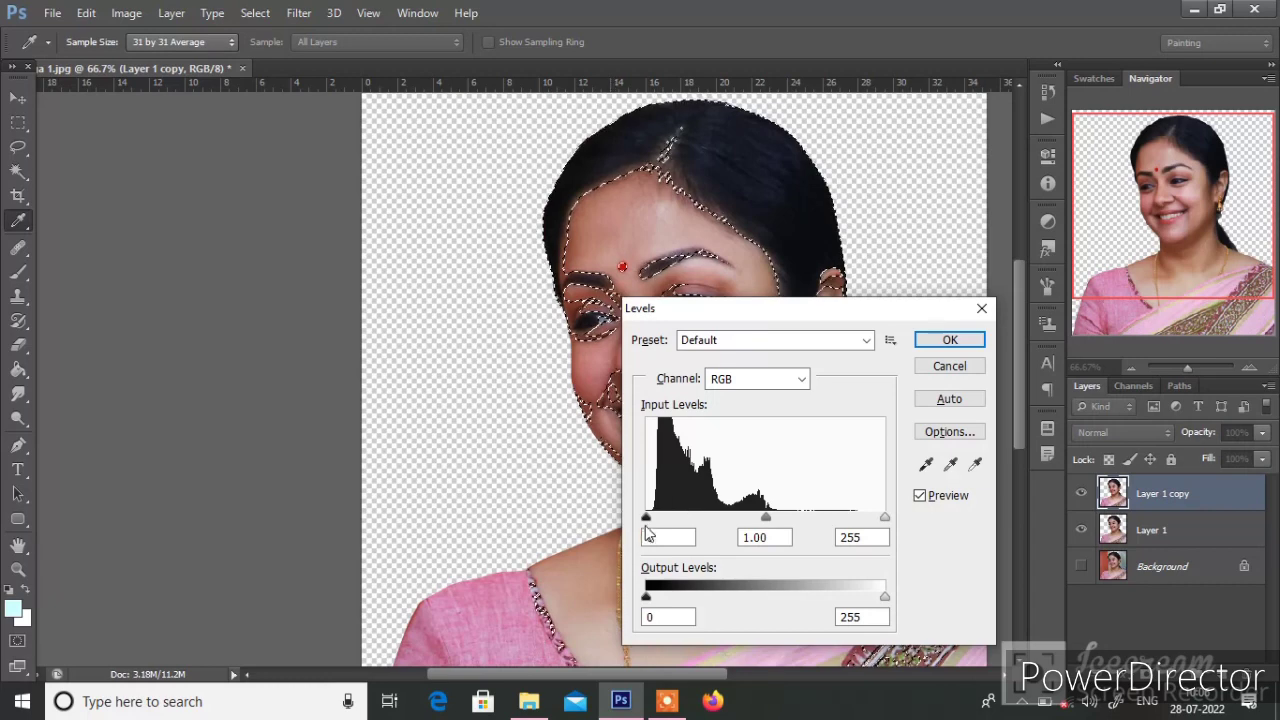
pyautogui.moveTo(646, 517); pyautogui.dragTo(657, 517)
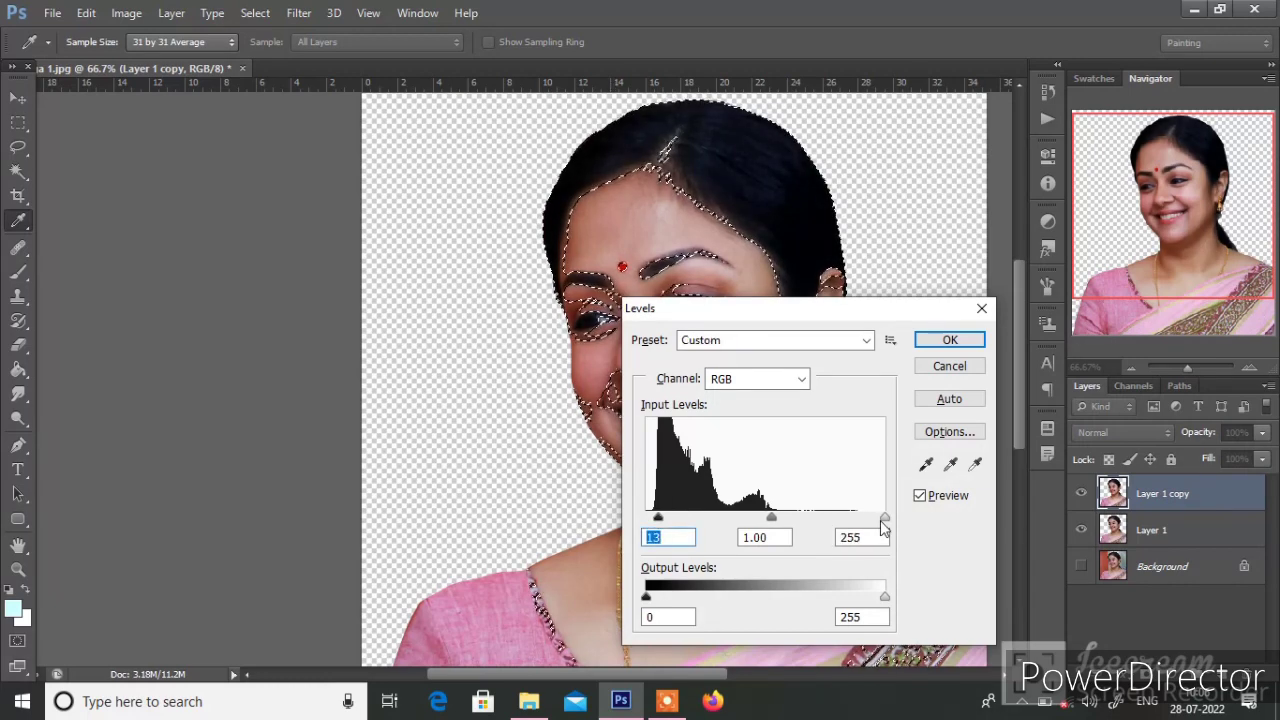
pyautogui.moveTo(884, 517); pyautogui.dragTo(868, 517)
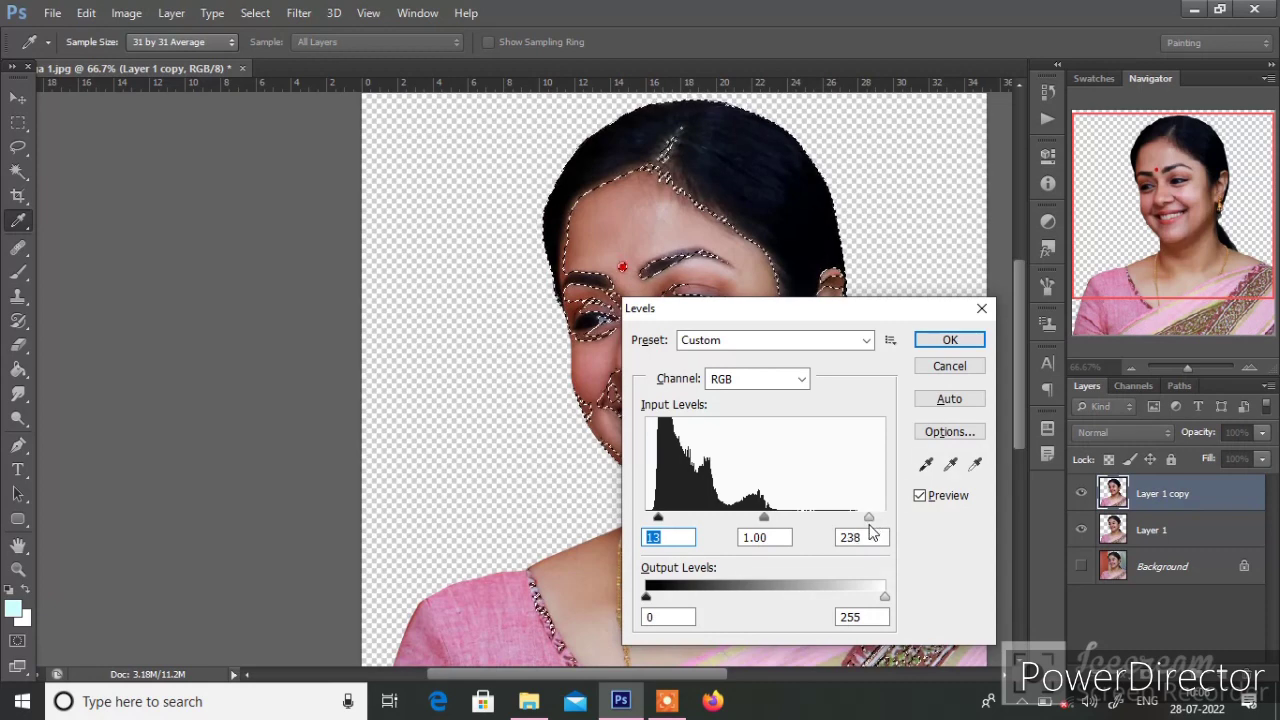
pyautogui.click(956, 342)
pyautogui.press('v')
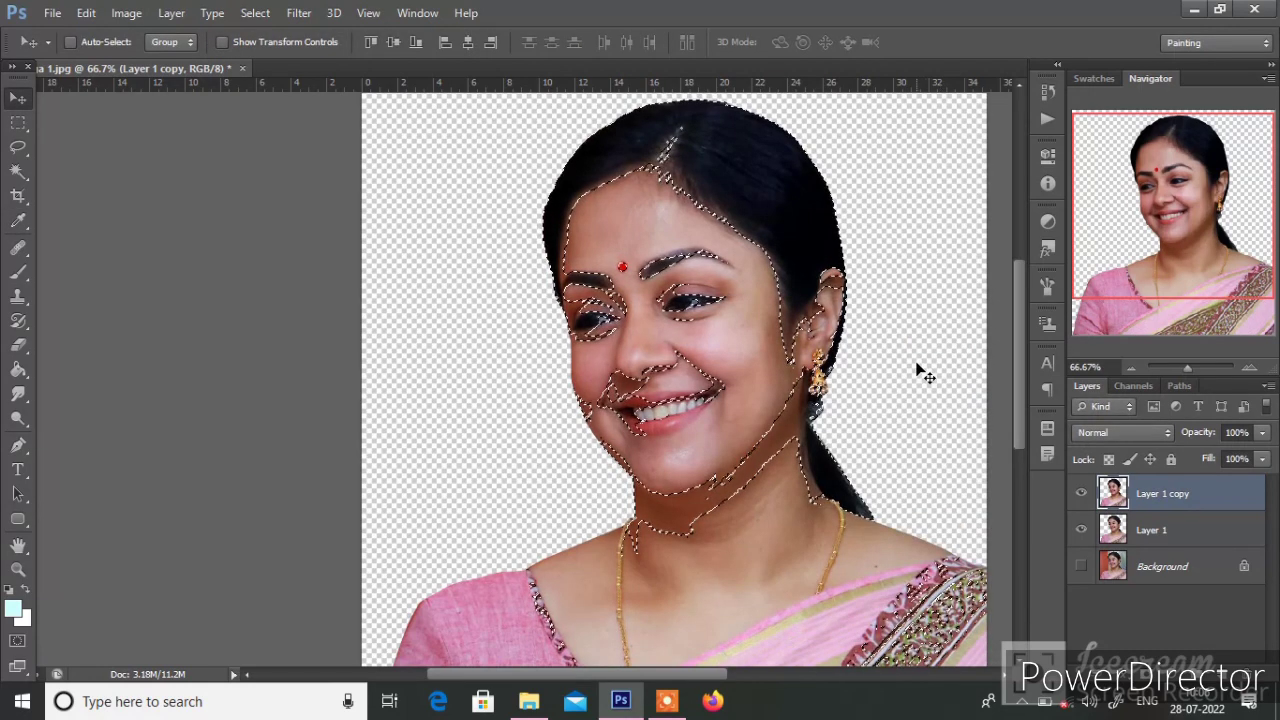
pyautogui.click(255, 13)
# Step: Deselect, pick the Smudge tool and choose a soft 10 px brush preset
pyautogui.click(272, 50)
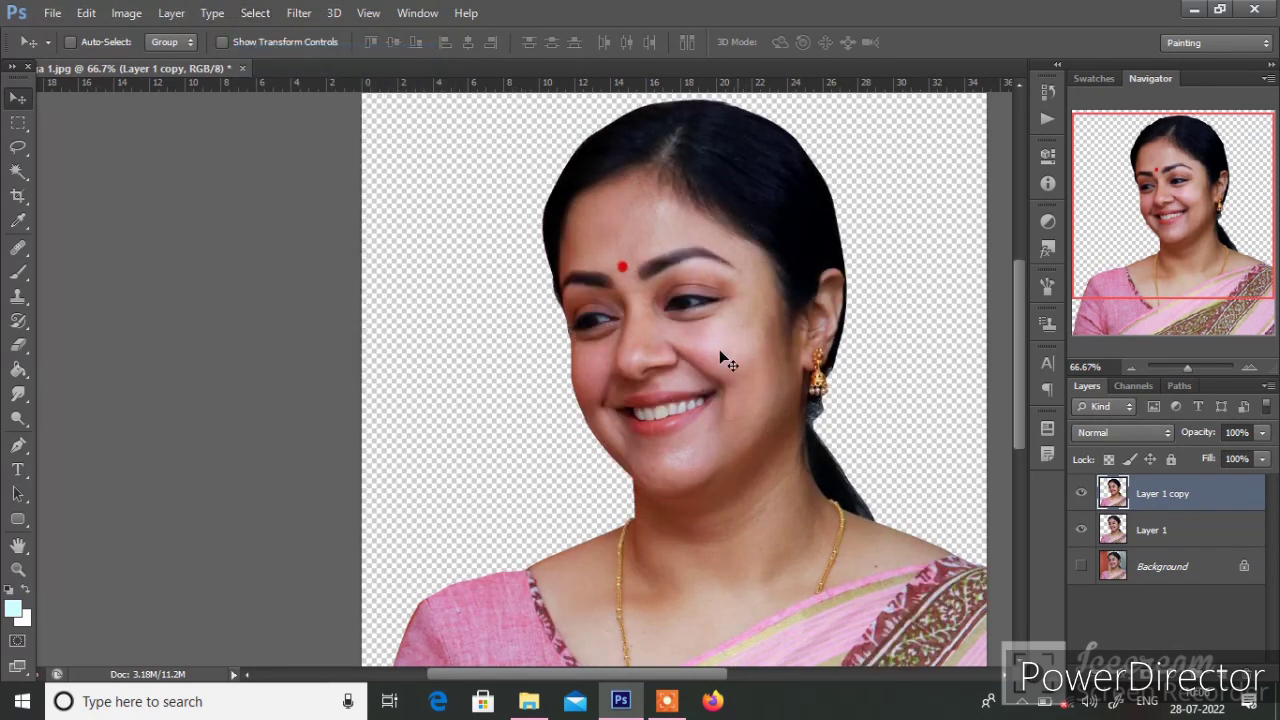
pyautogui.click(20, 396)
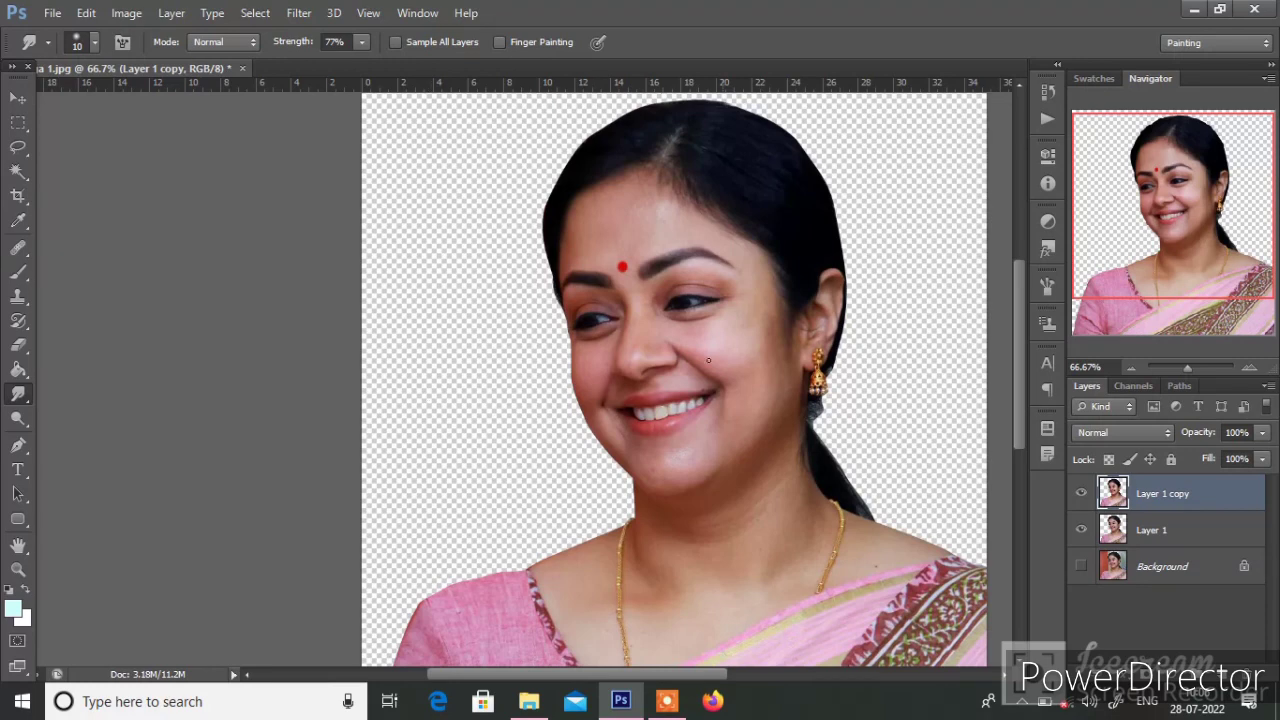
pyautogui.rightClick(663, 349)
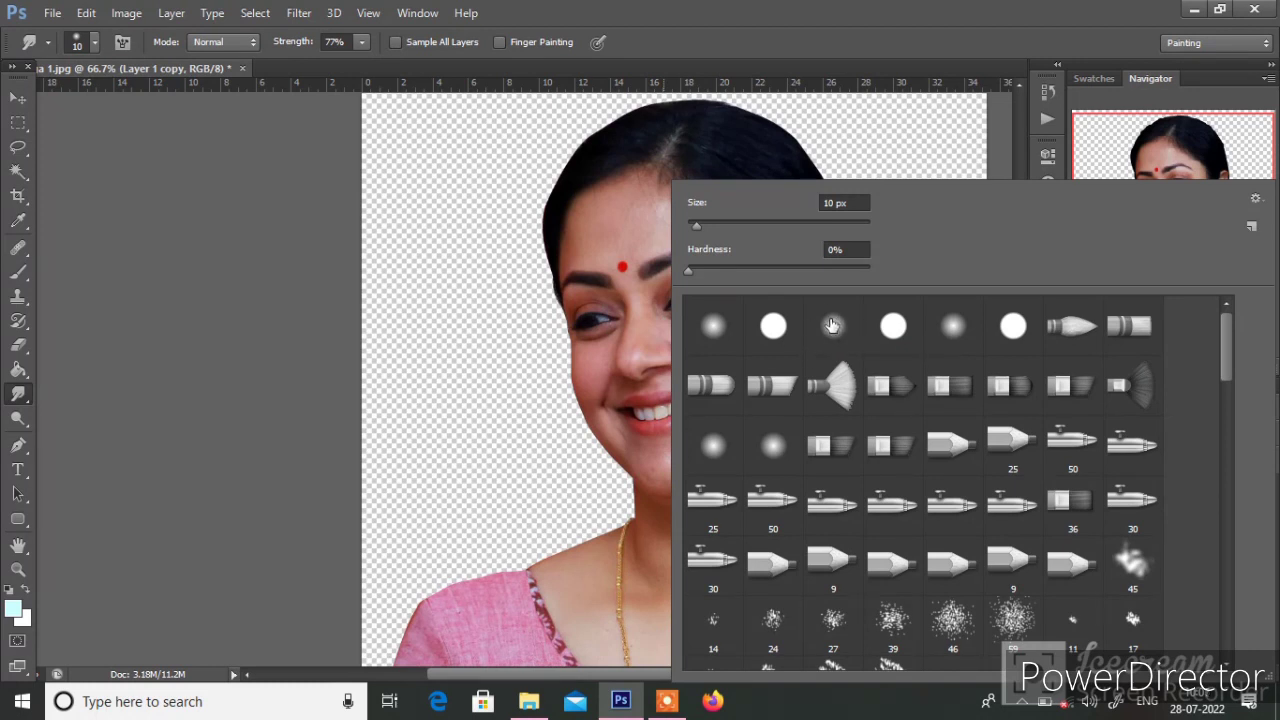
pyautogui.scroll(-5, 800, 500)
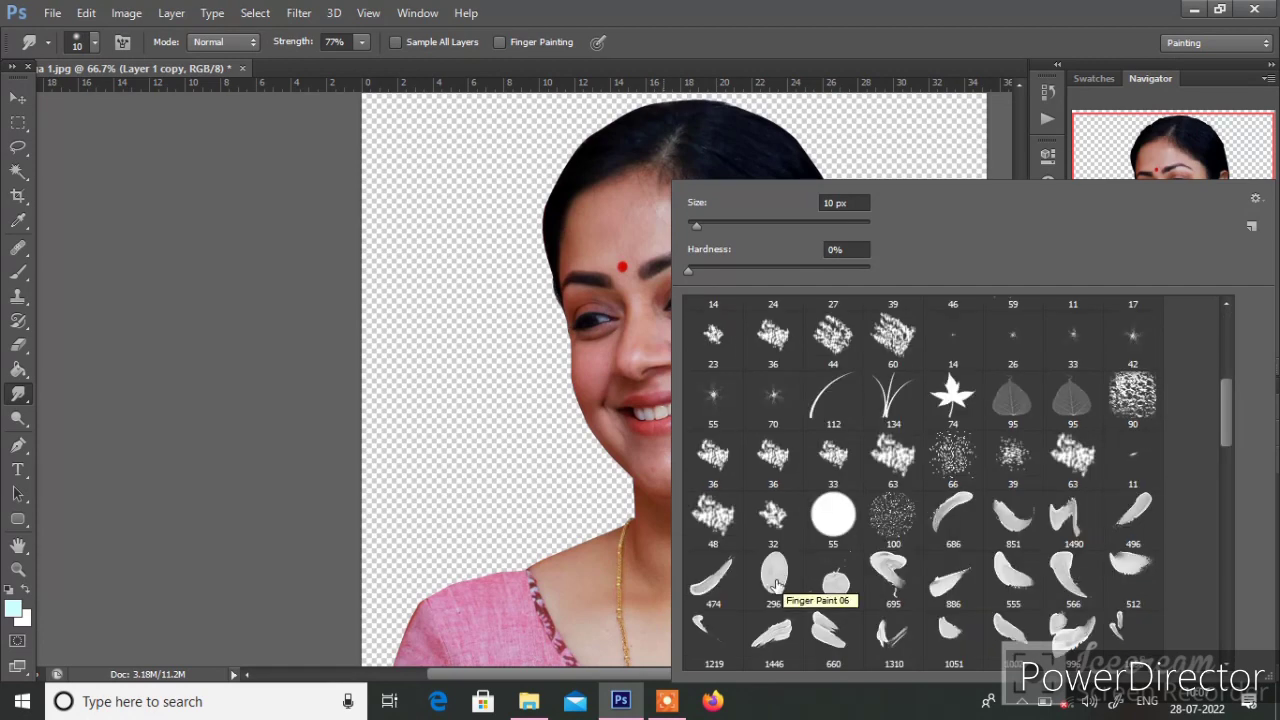
pyautogui.click(473, 376)
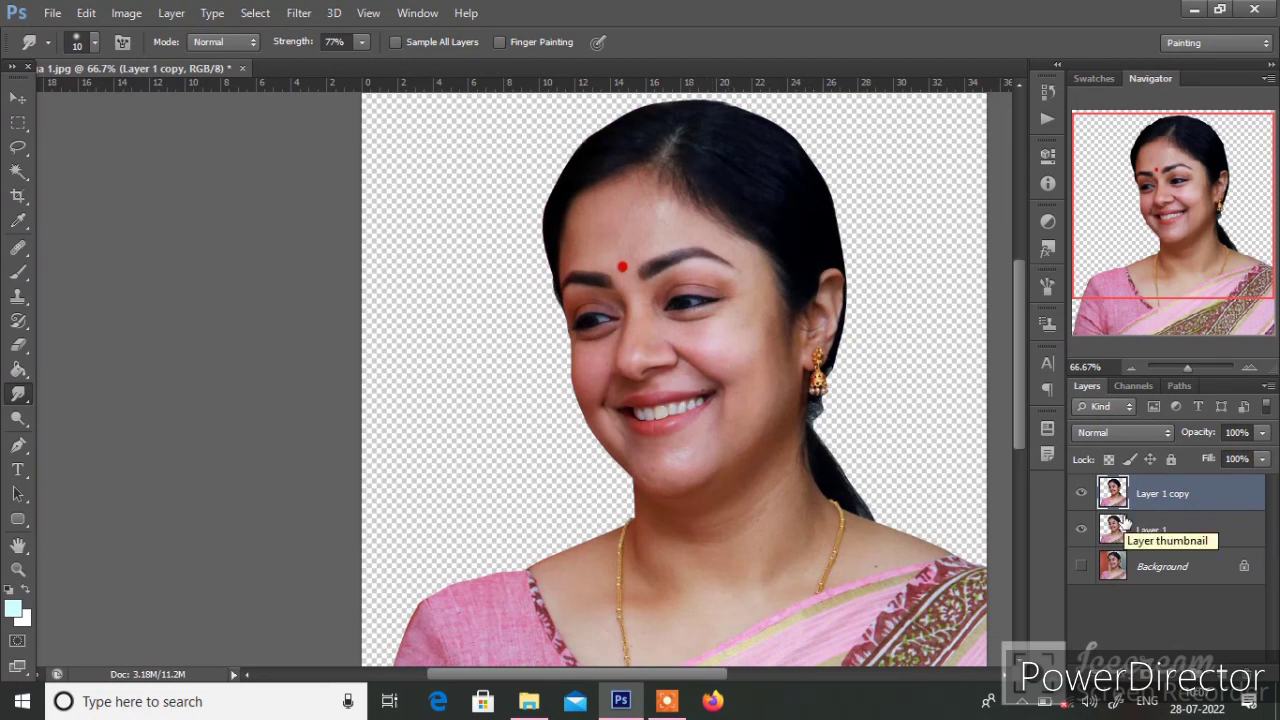
pyautogui.hotkey('ctrl', 'b')
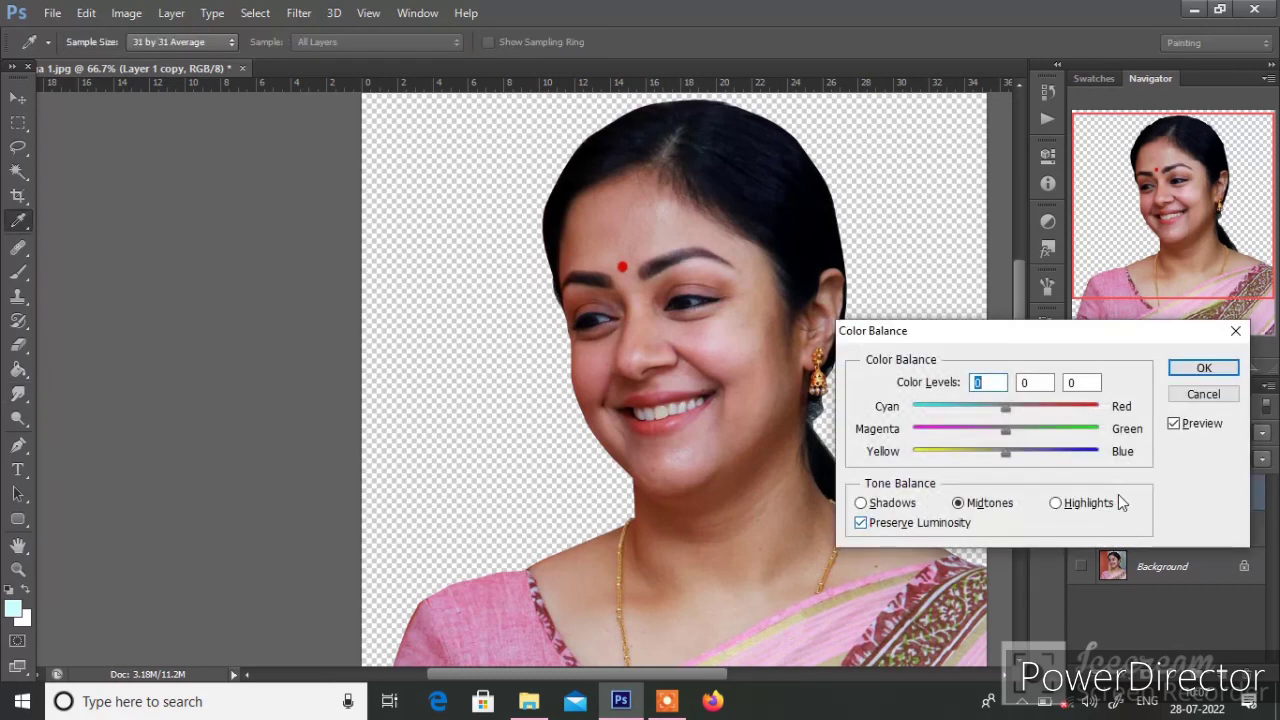
pyautogui.moveTo(996, 454); pyautogui.dragTo(987, 461)
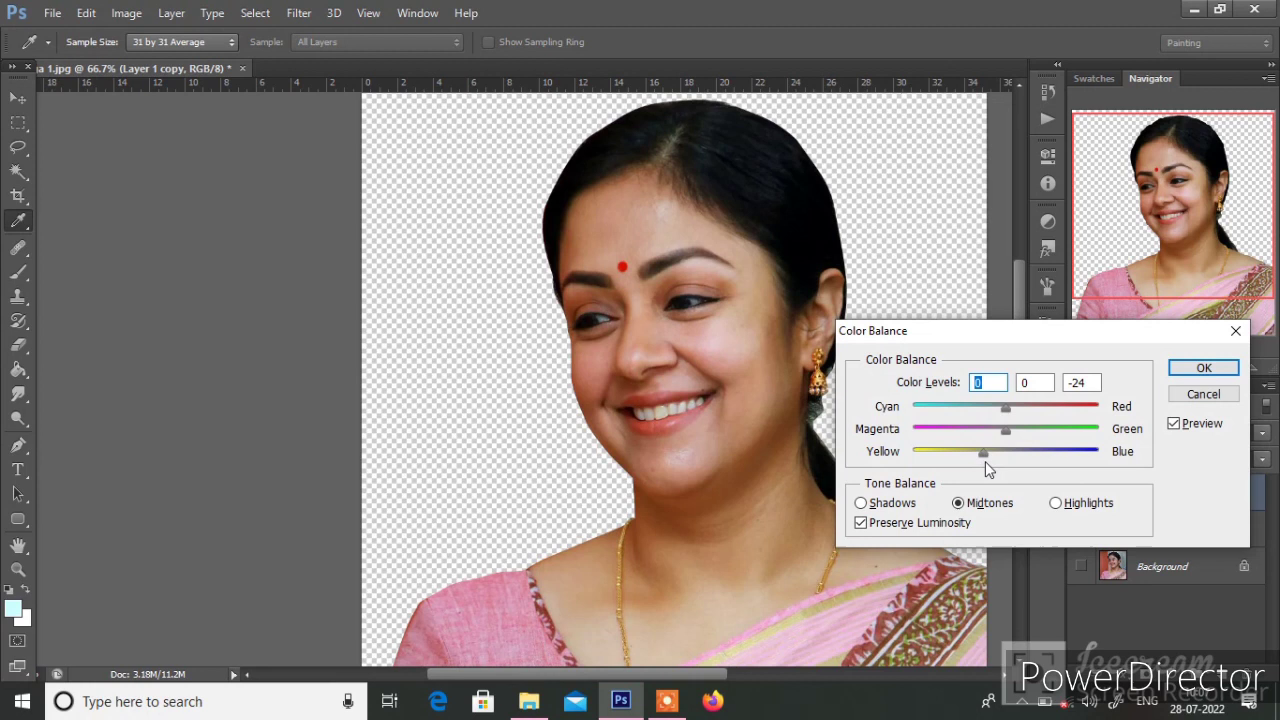
pyautogui.click(1014, 409)
pyautogui.click(1181, 428)
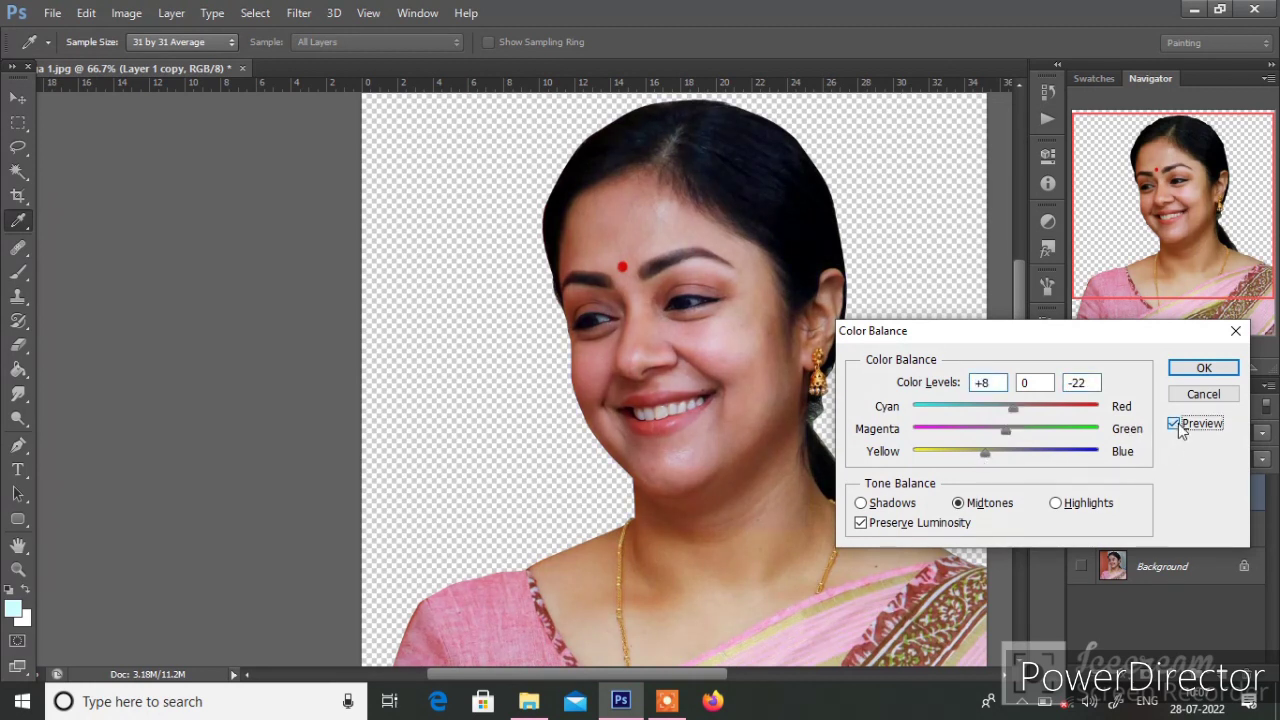
pyautogui.click(1176, 424)
pyautogui.click(1204, 395)
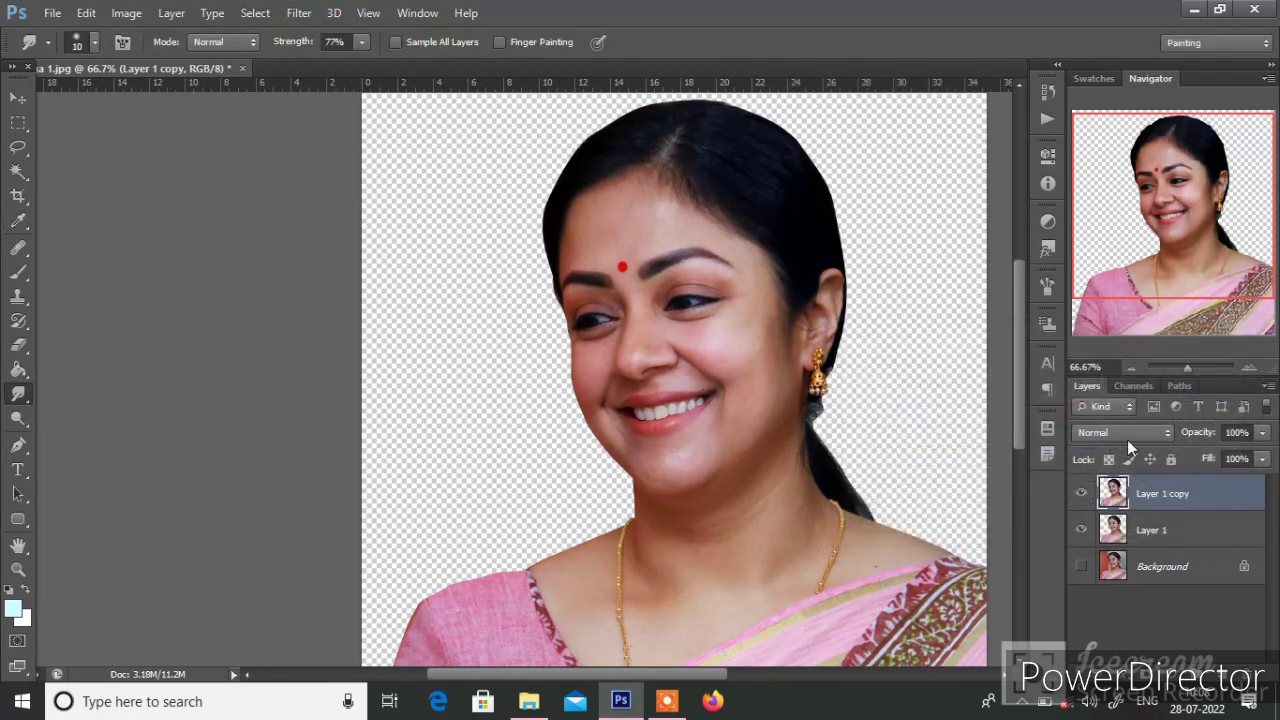
# Step: Apply Unsharp Mask with Amount 45%, Radius 3.7 px and Threshold 0
pyautogui.click(295, 12)
pyautogui.moveTo(318, 291)
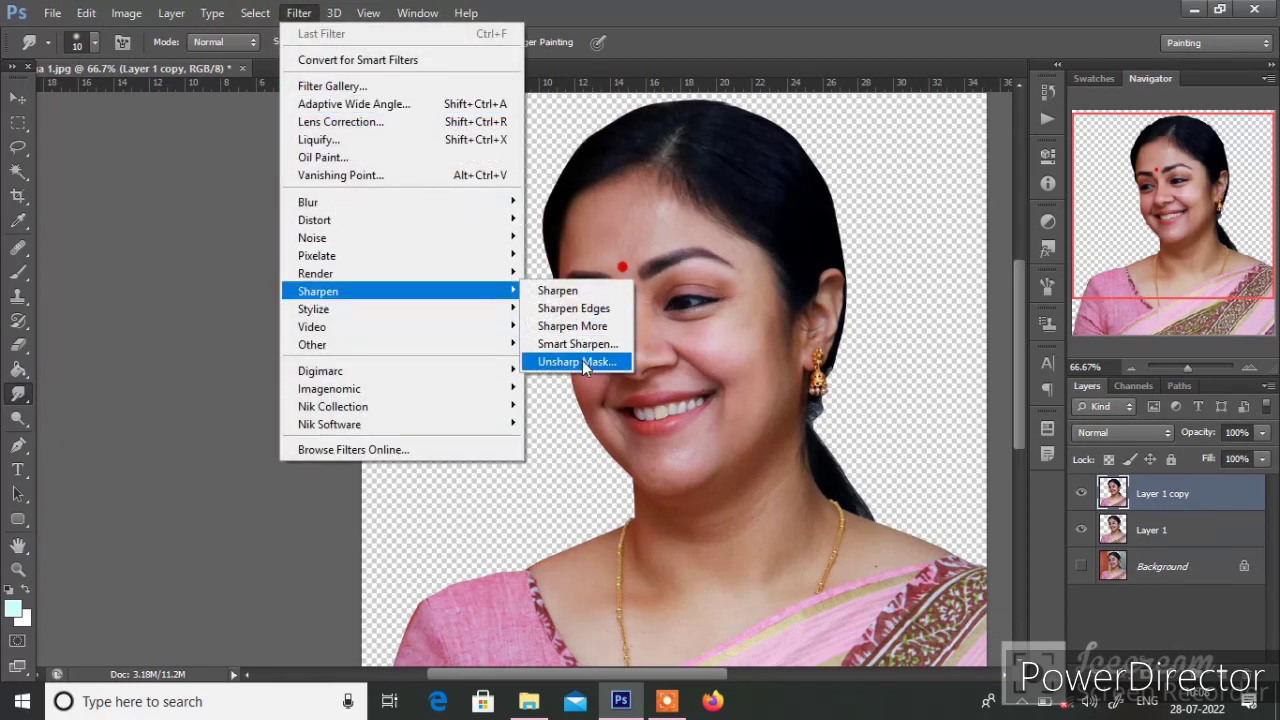
pyautogui.click(582, 360)
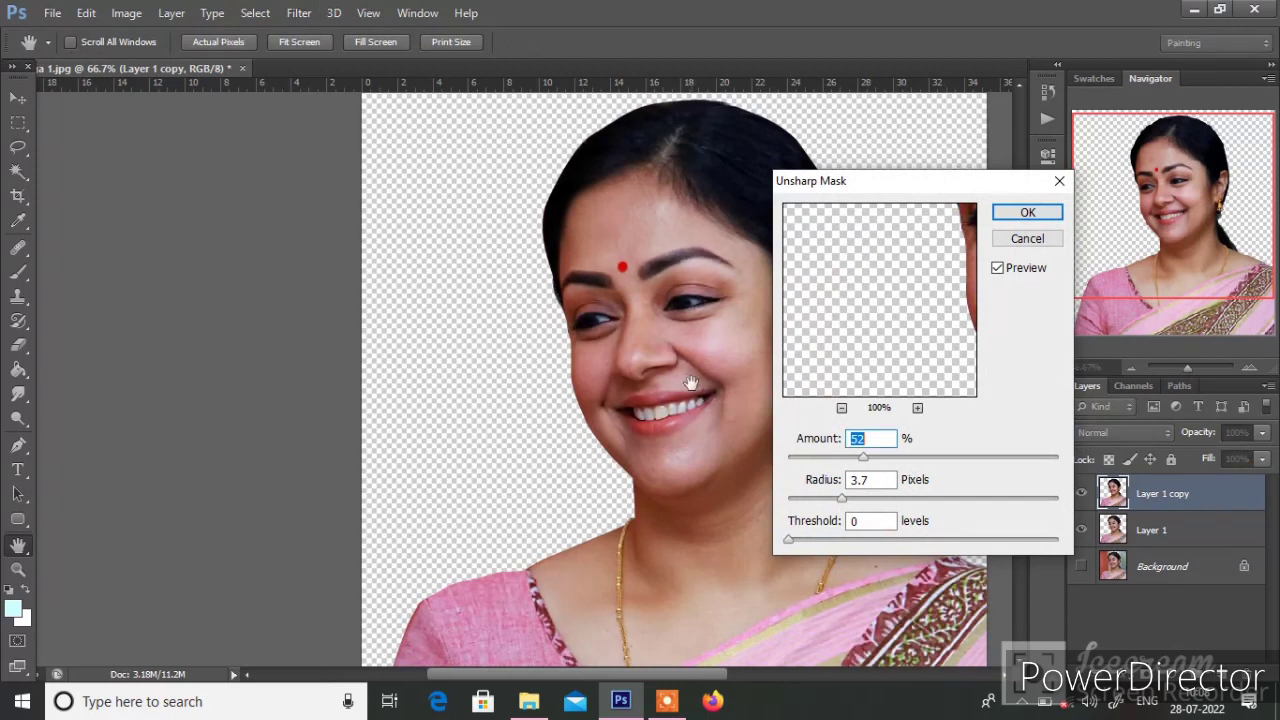
pyautogui.scroll(3, 690, 383)
pyautogui.write('45')
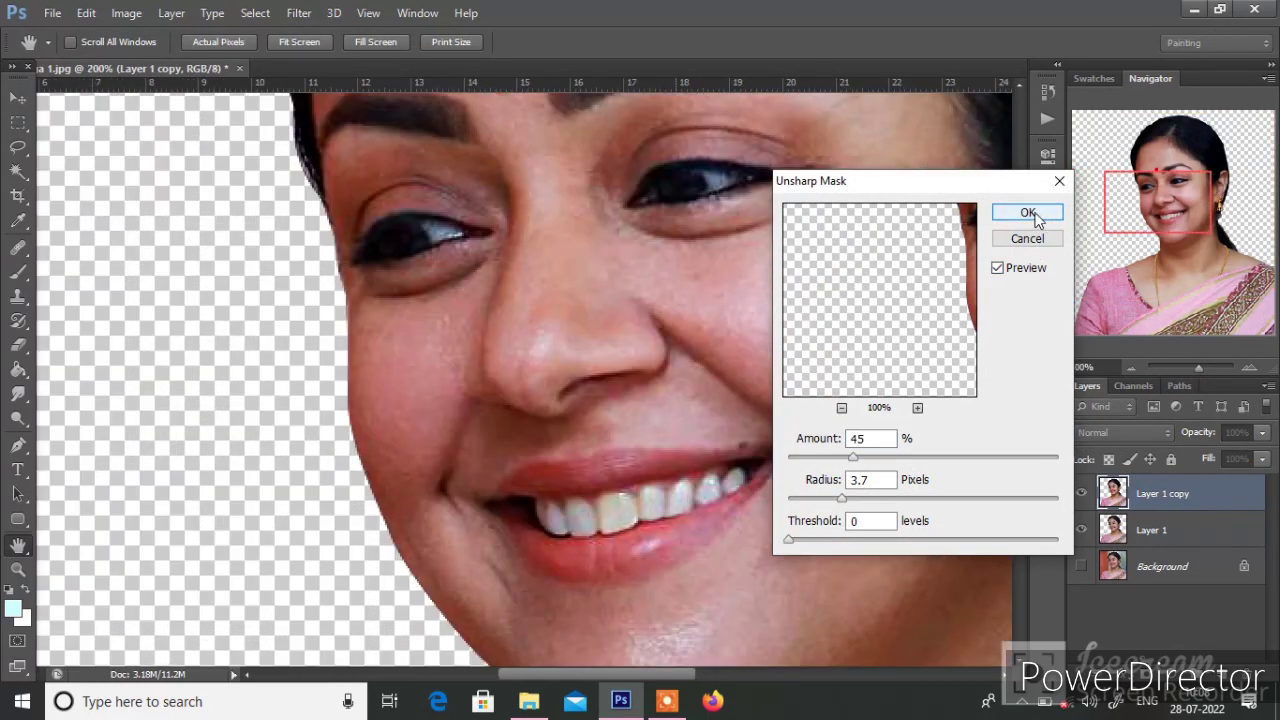
pyautogui.click(1028, 213)
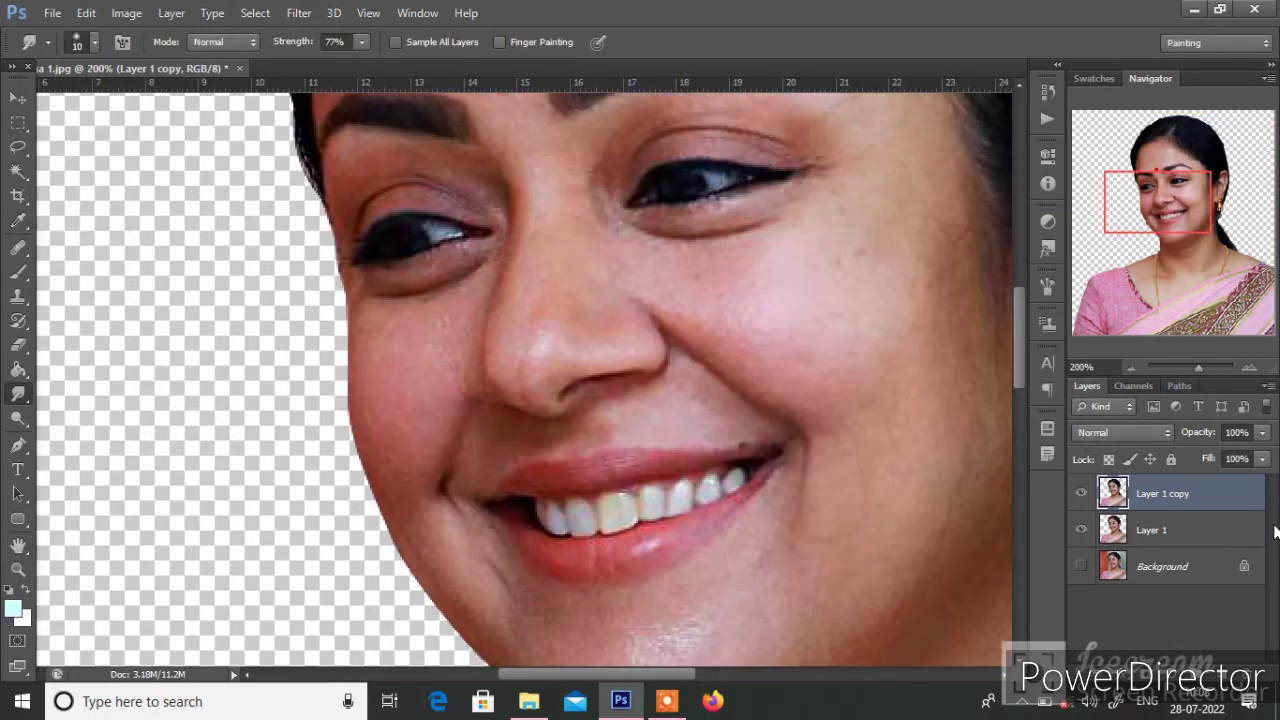
# Step: Duplicate the sharpened layer and hide Layer 1 copy and Layer 1
pyautogui.hotkey('ctrl', 'j')
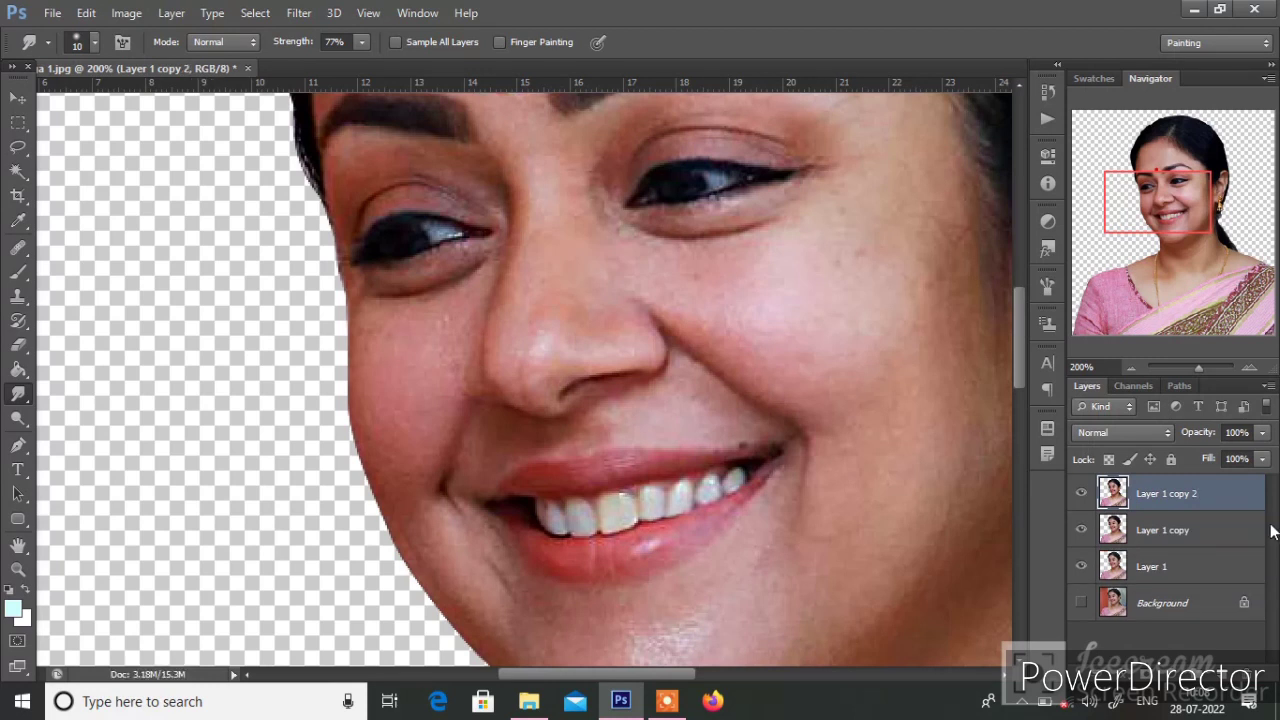
pyautogui.click(1081, 529)
pyautogui.click(1081, 566)
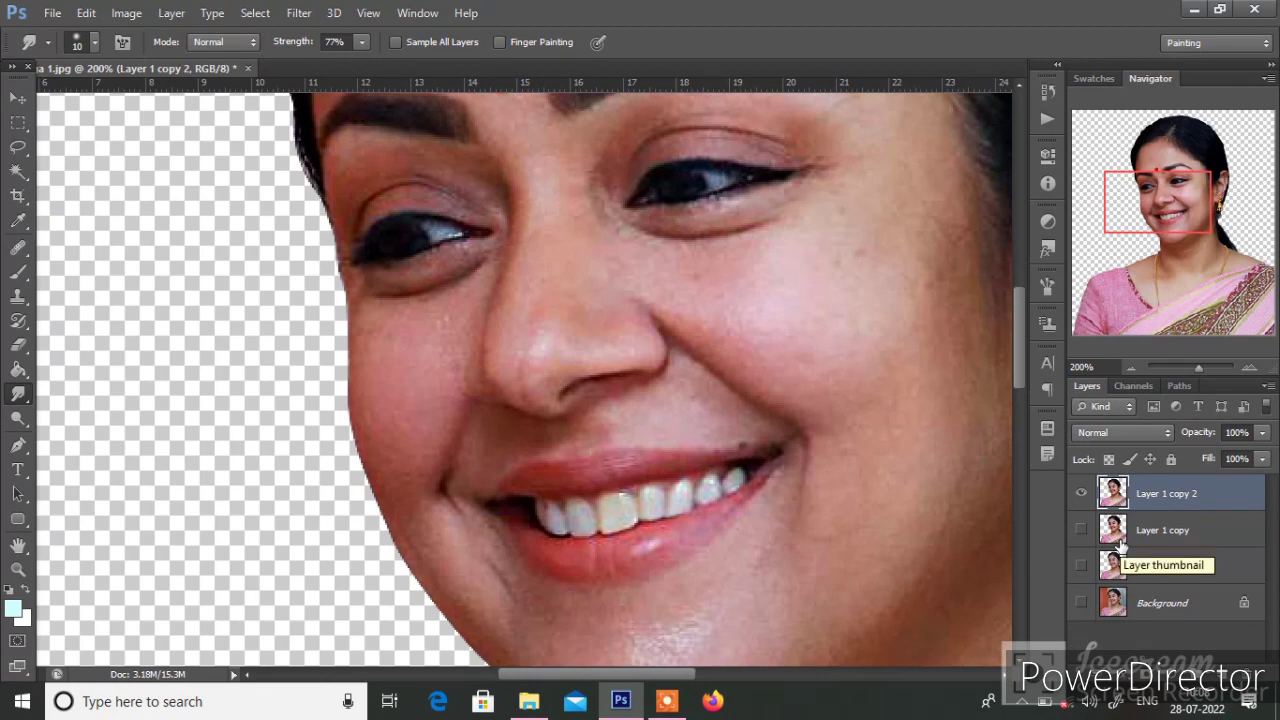
# Step: Set the Smudge brush to tip 296 at 35 px with 75% strength
pyautogui.scroll(1, 685, 288)
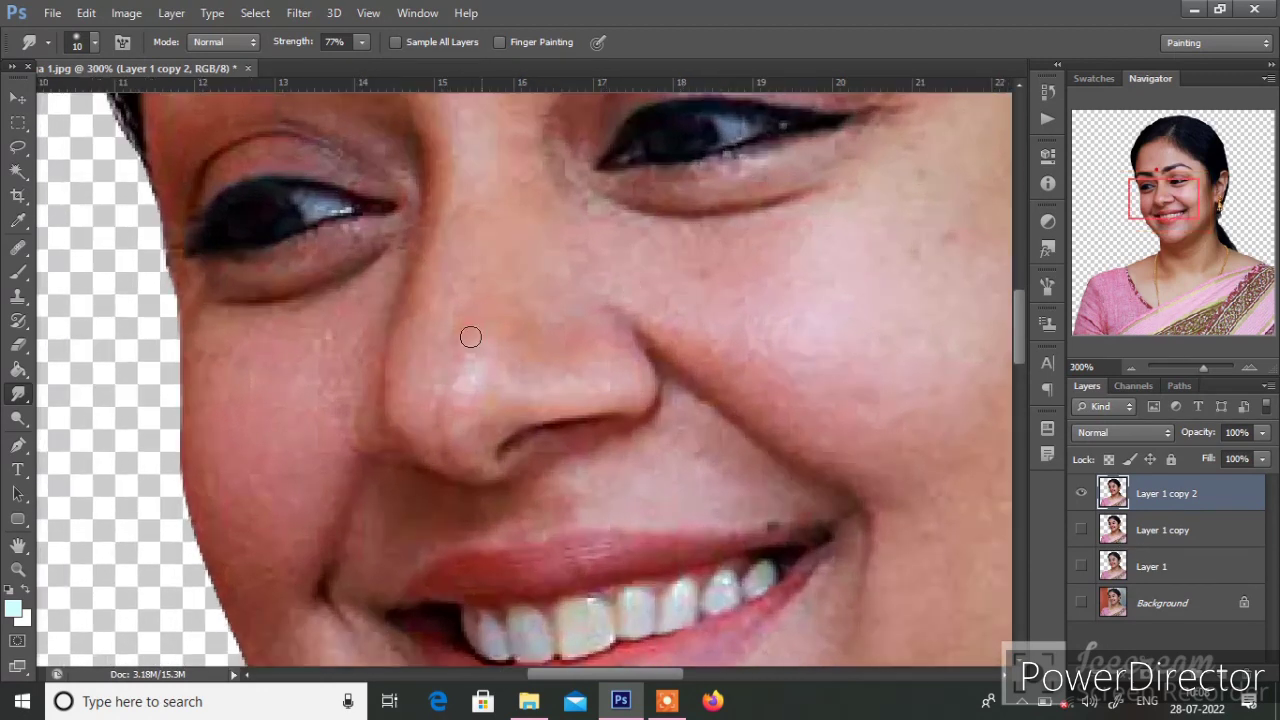
pyautogui.rightClick(435, 316)
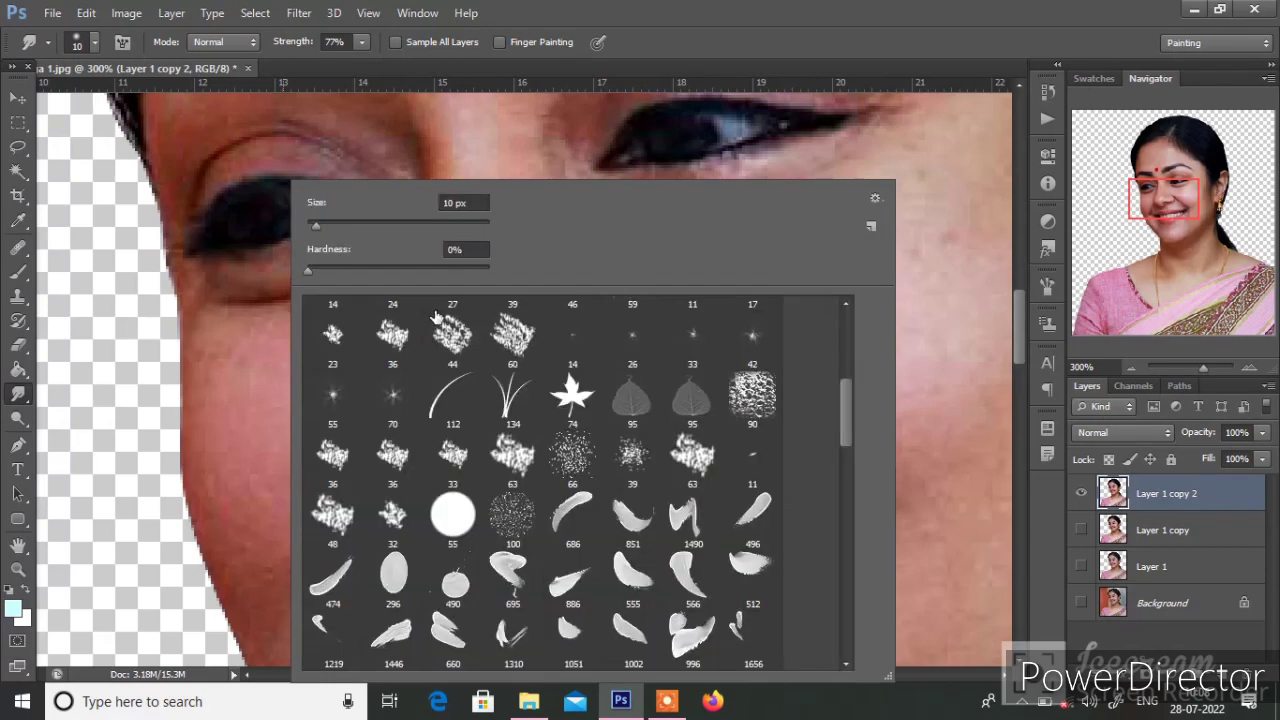
pyautogui.scroll(-2, 510, 530)
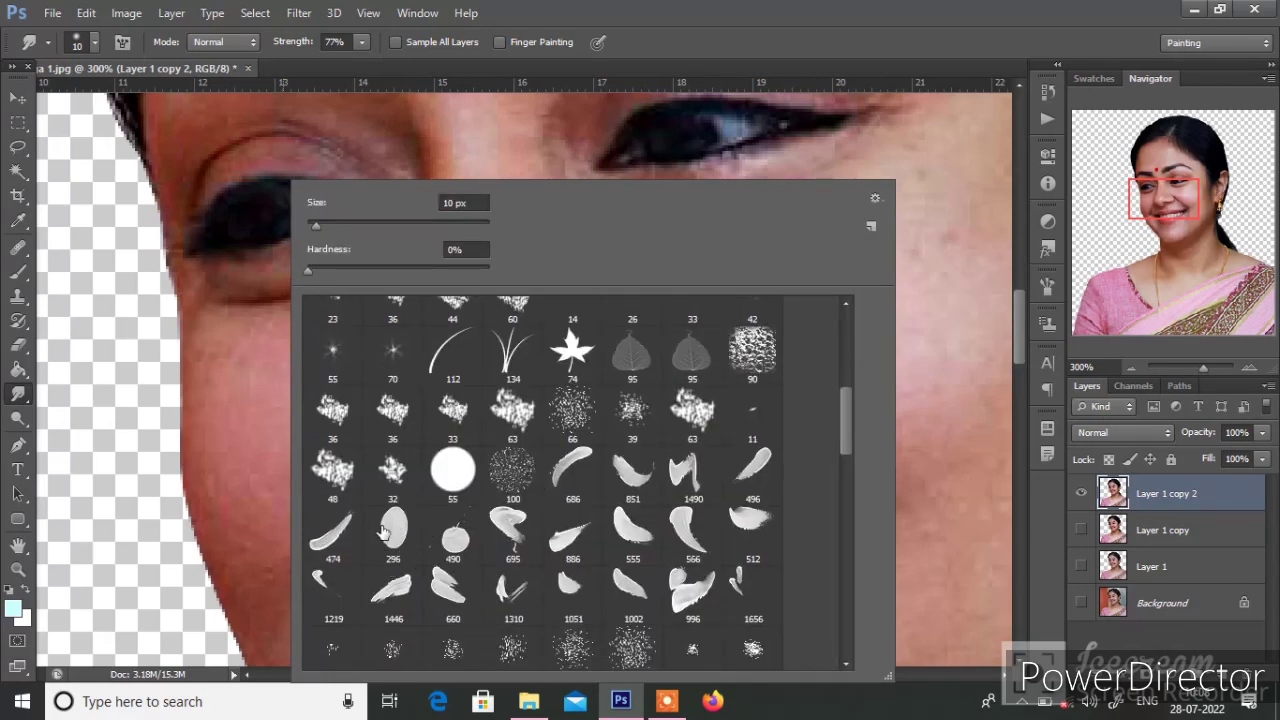
pyautogui.doubleClick(392, 530)
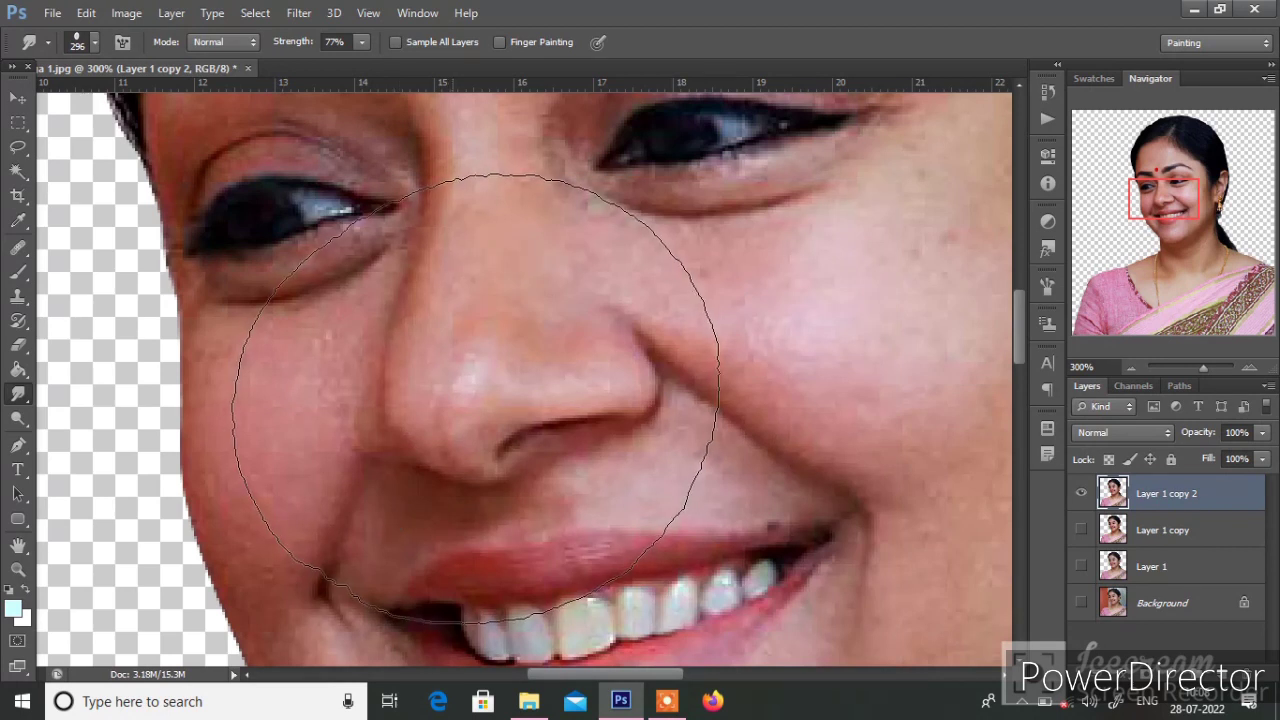
pyautogui.press('[')
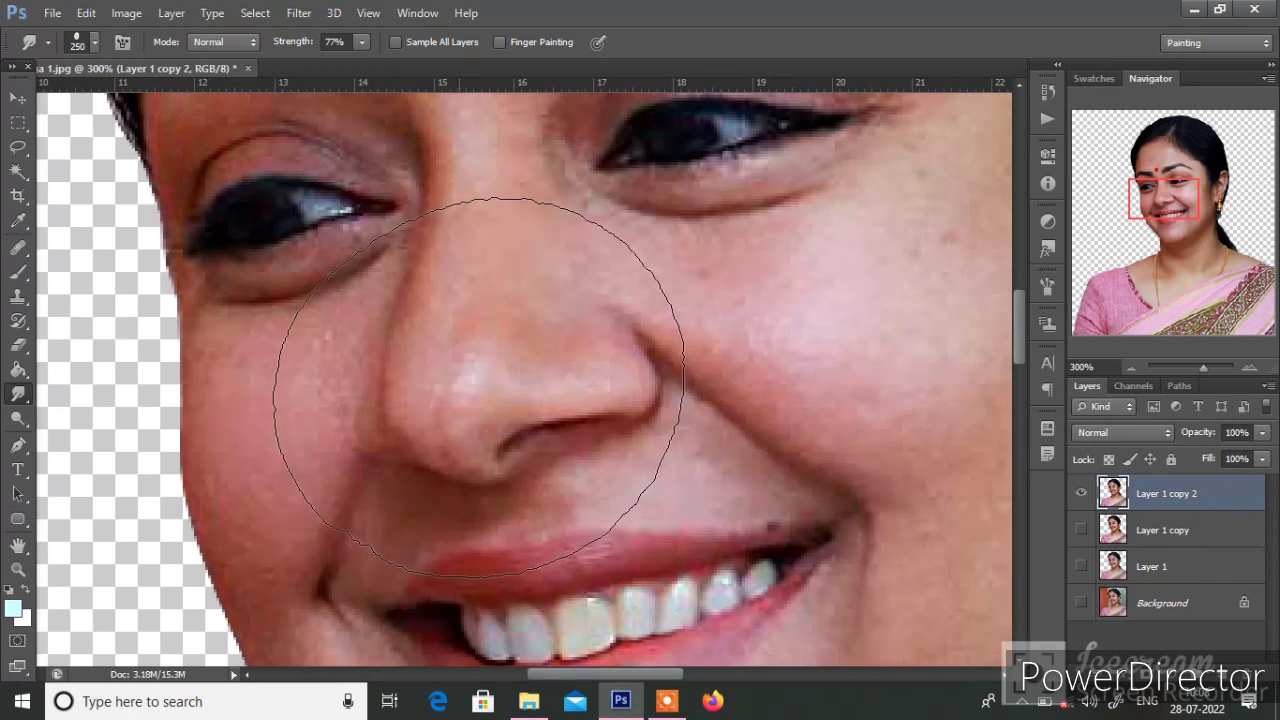
pyautogui.press('[')
pyautogui.press('[')
pyautogui.press('[')
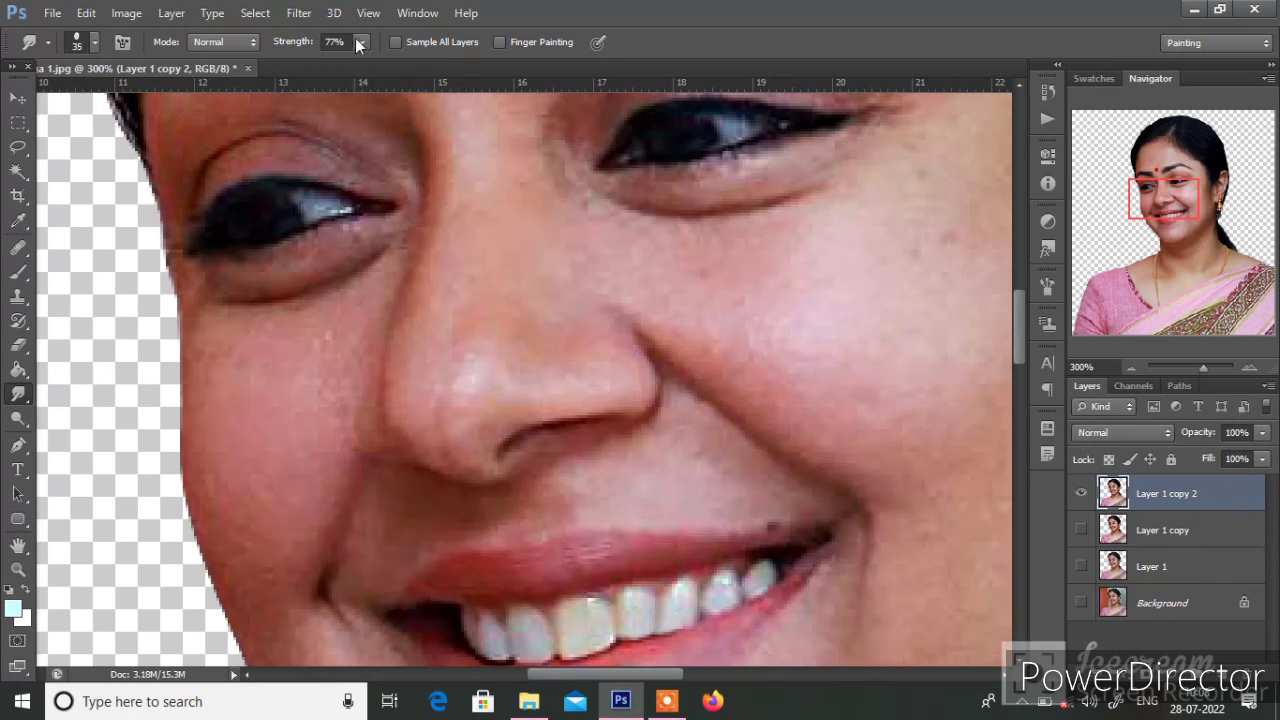
pyautogui.click(362, 43)
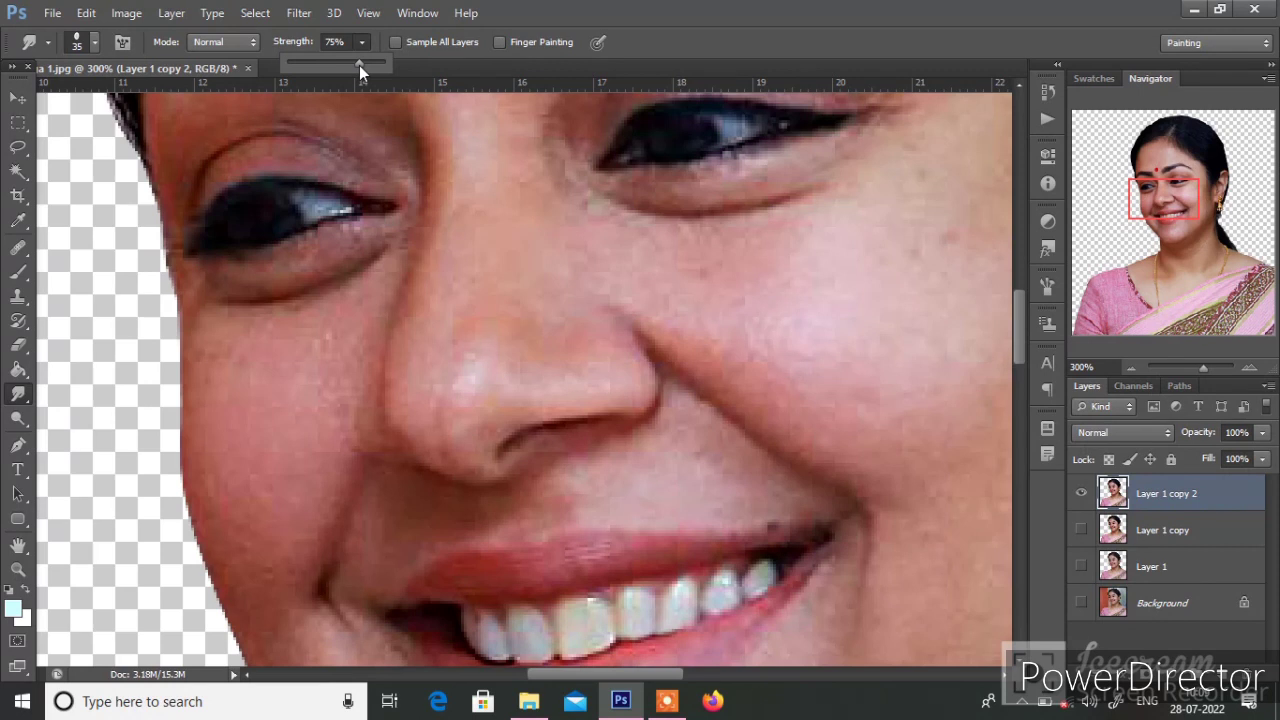
# Step: Confirm 75% strength, zoom to 400% on the nose, and shrink the brush to 9 px
pyautogui.click(470, 400)
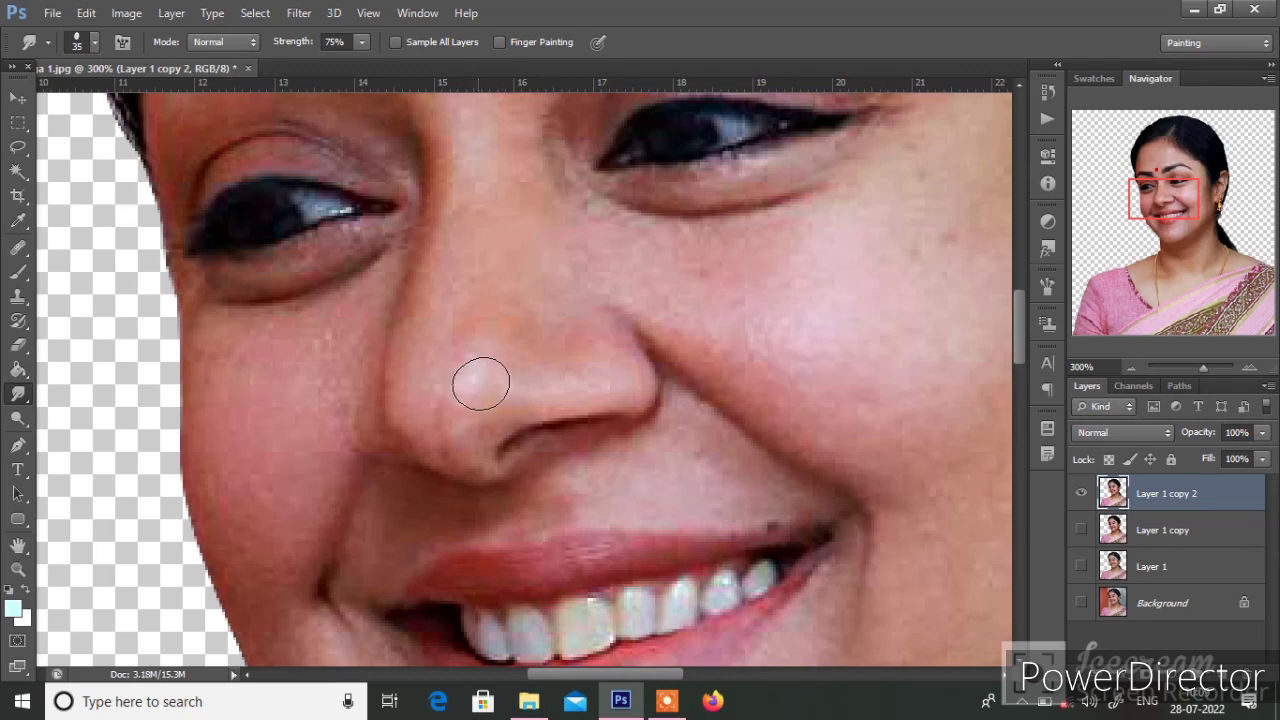
pyautogui.hotkey('ctrl', '+')
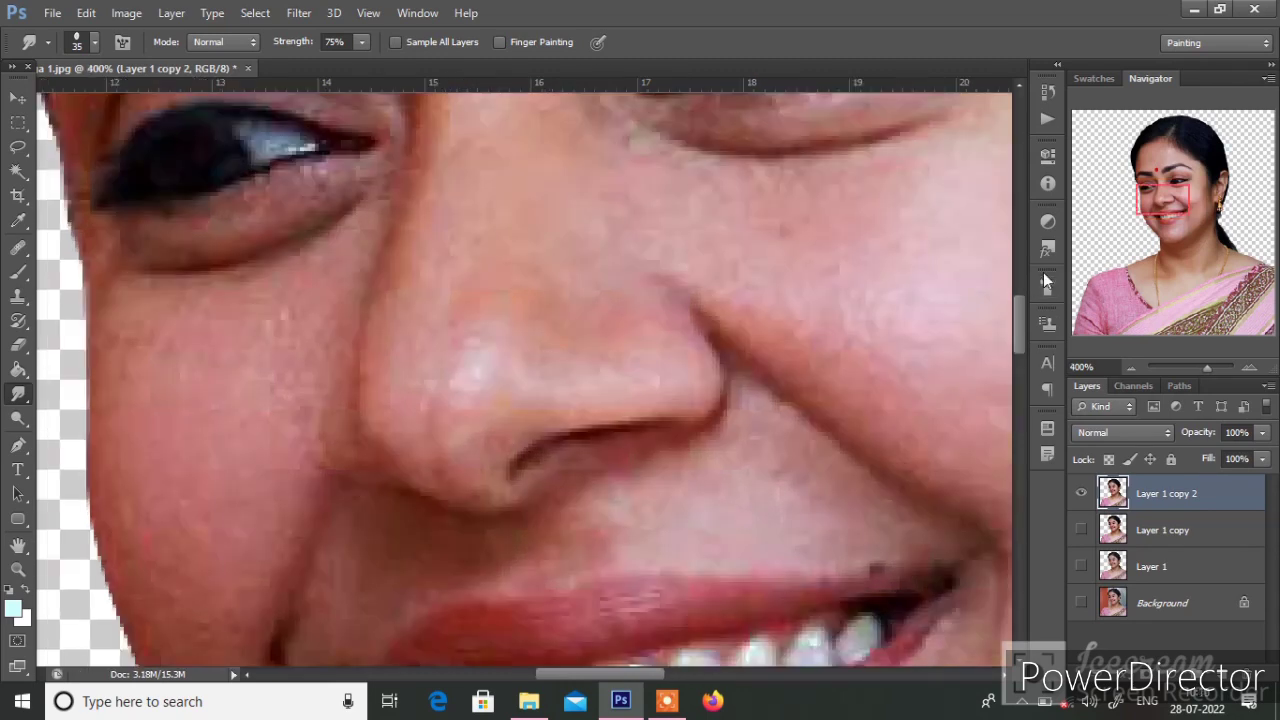
pyautogui.click(1047, 285)
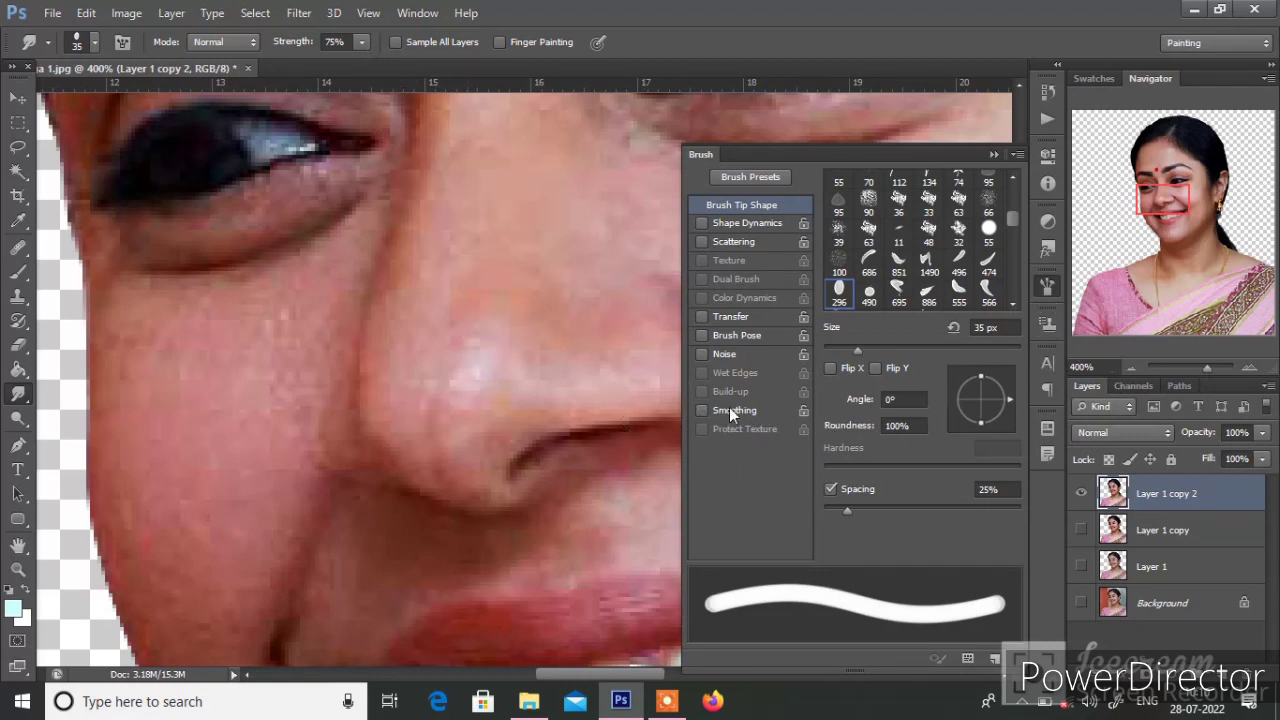
pyautogui.click(993, 154)
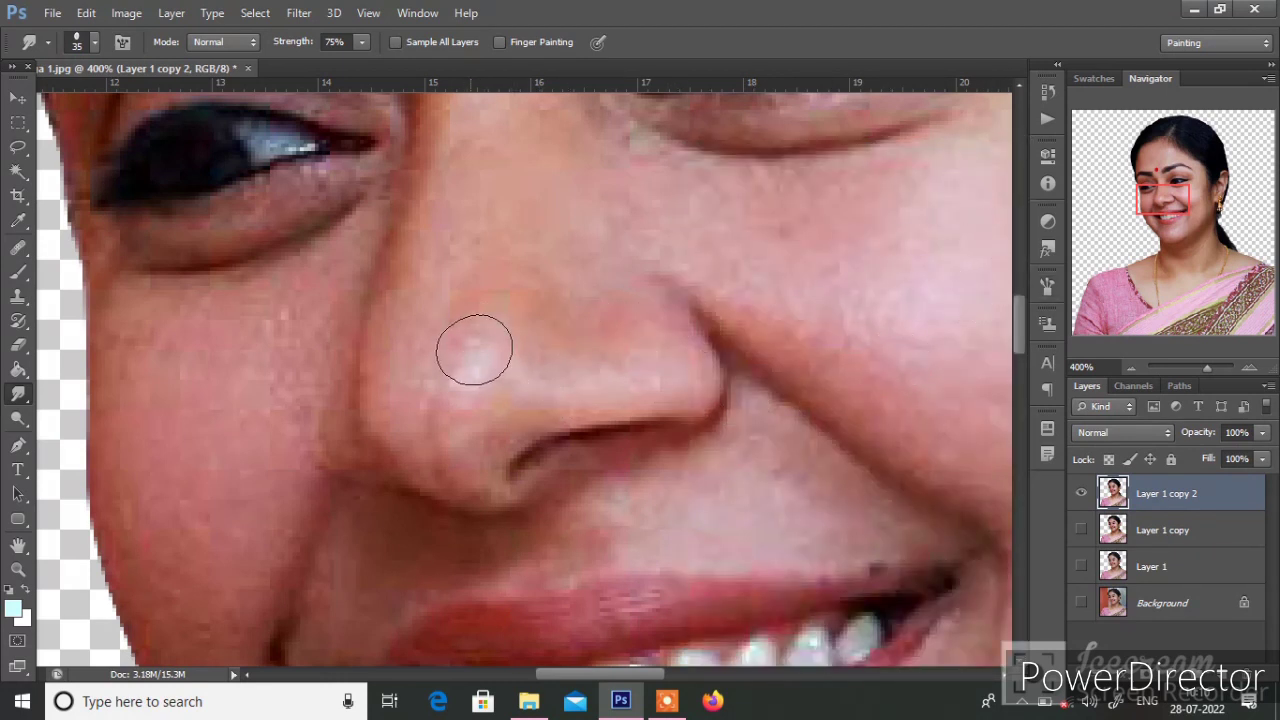
pyautogui.press('[')
pyautogui.press('[')
pyautogui.press('[')
pyautogui.press('[')
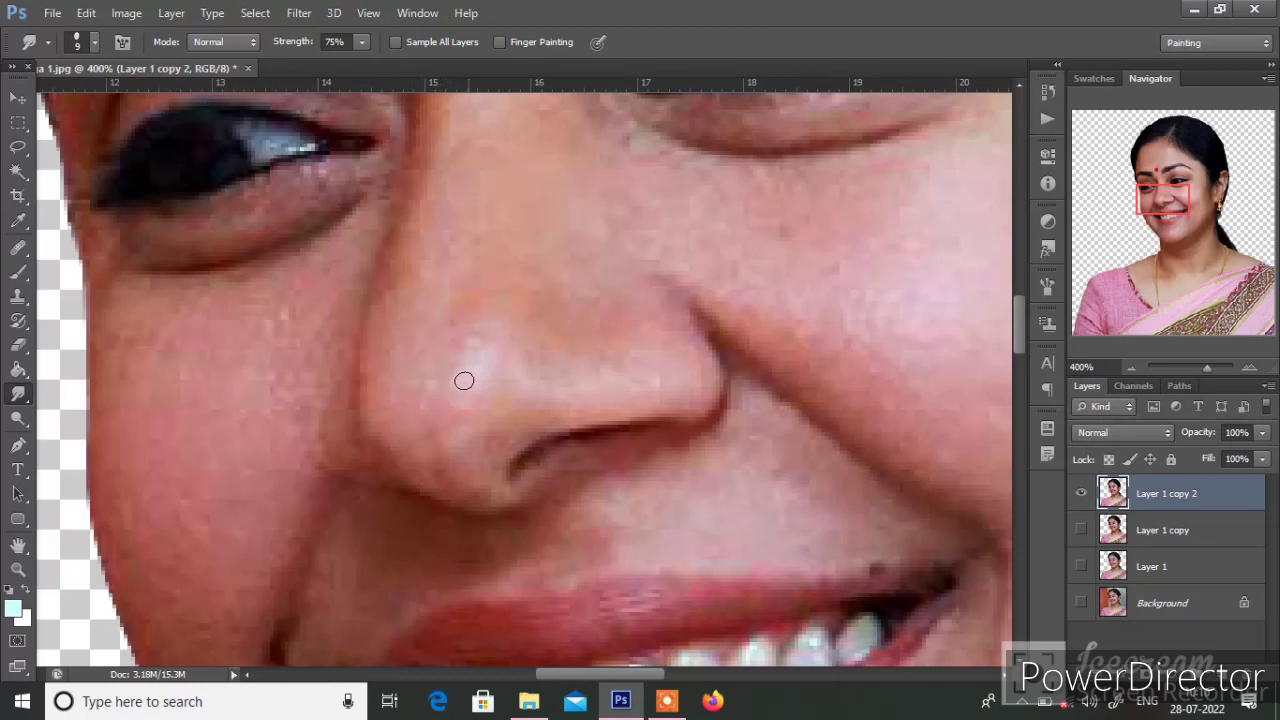
# Step: Smudge the pale nose highlight, adjusting the brush between 8 and 15 px
pyautogui.moveTo(458, 388)
pyautogui.mouseDown()
pyautogui.moveTo(486, 374)
pyautogui.moveTo(466, 374)
pyautogui.mouseUp()
pyautogui.press(']')
pyautogui.press(']')
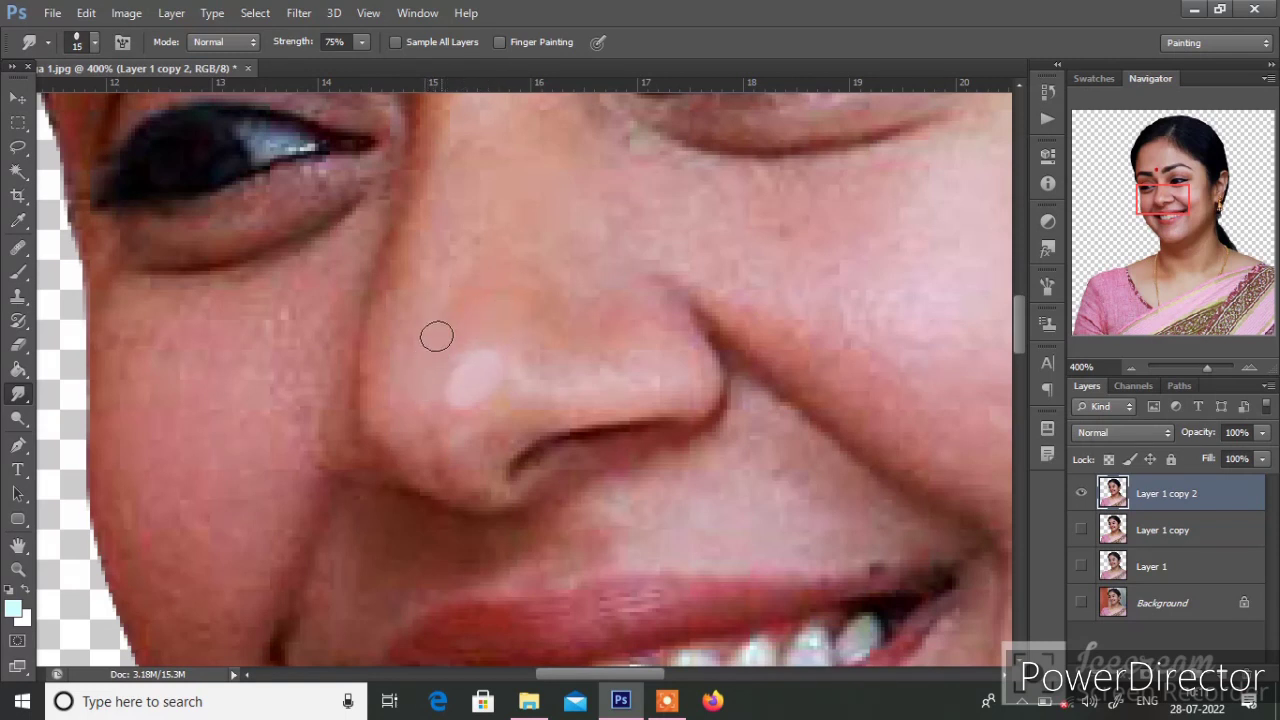
pyautogui.press('[')
pyautogui.press(']')
pyautogui.press('[')
pyautogui.press('[')
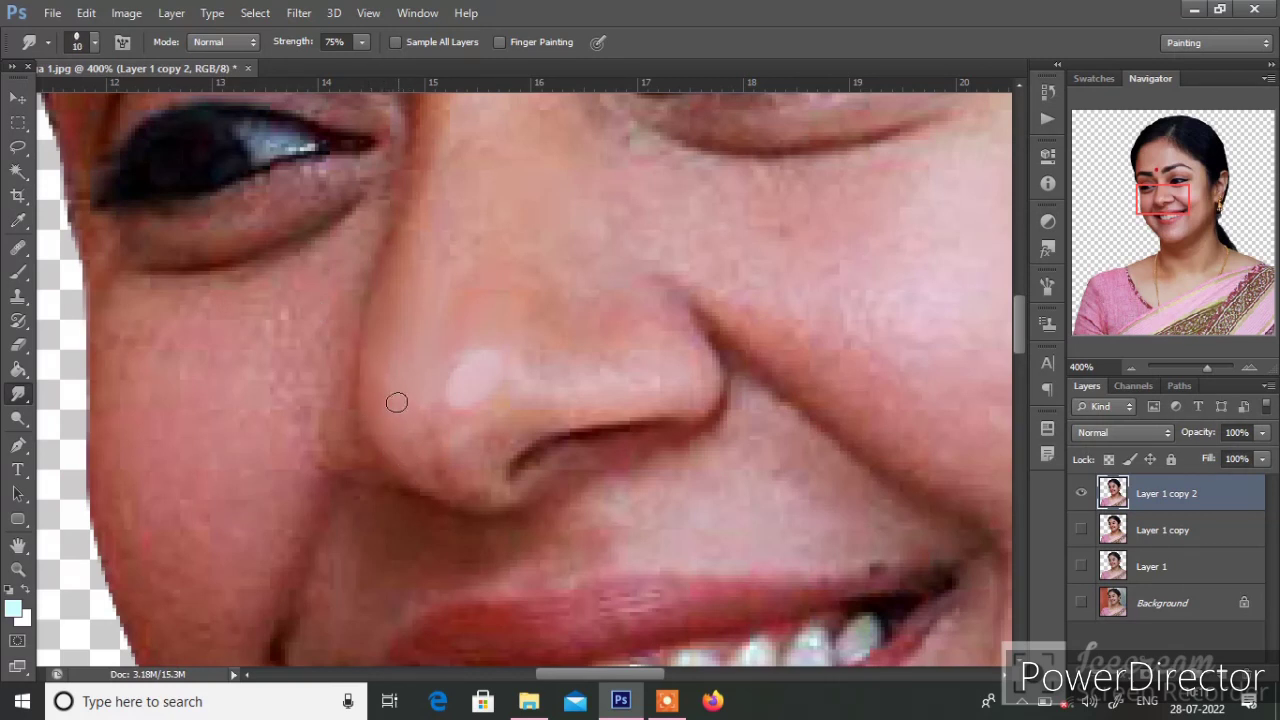
pyautogui.press(']')
pyautogui.press(']')
pyautogui.press('[')
pyautogui.press('[')
pyautogui.press('[')
pyautogui.press(']')
pyautogui.moveTo(528, 371)
pyautogui.mouseDown()
pyautogui.moveTo(510, 411)
pyautogui.moveTo(500, 374)
pyautogui.moveTo(489, 389)
pyautogui.moveTo(520, 357)
pyautogui.mouseUp()
pyautogui.press(']')
pyautogui.press(']')
pyautogui.press('[')
# Step: Size the smudge brush between 9 and 20 px while positioning the view on the nose
pyautogui.scroll(3, 500, 280)
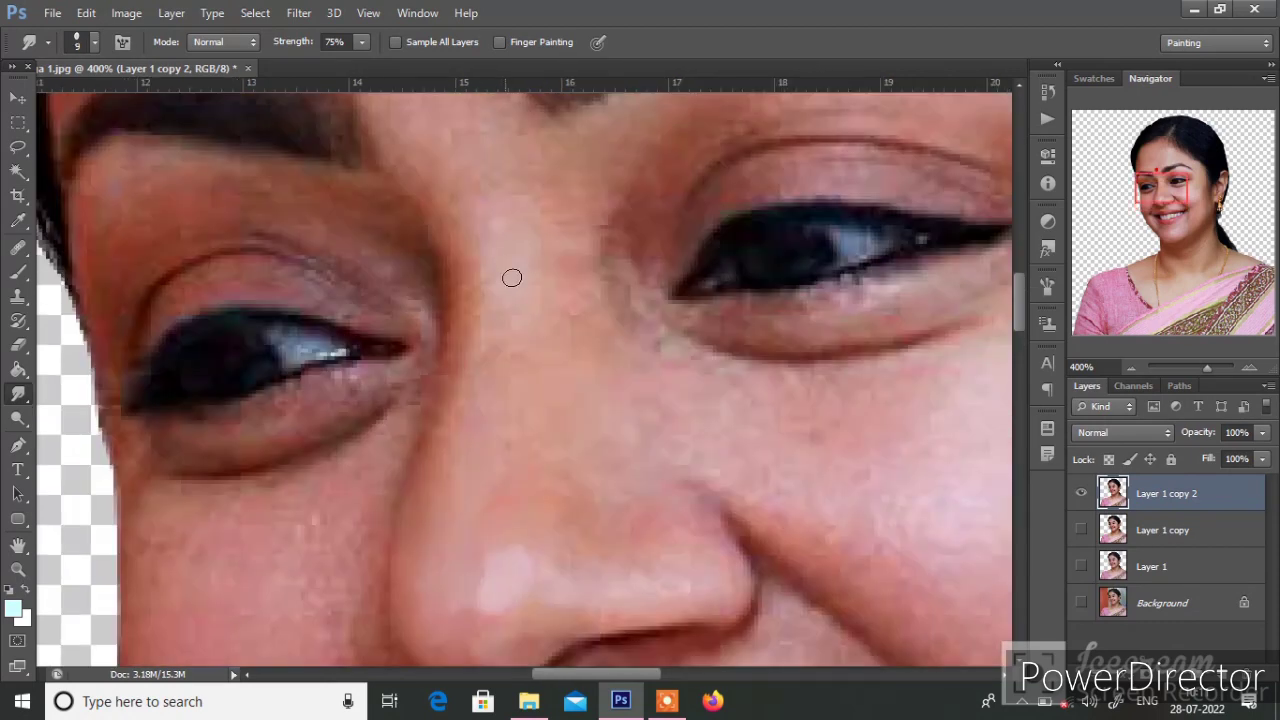
pyautogui.press(']')
pyautogui.scroll(2, 445, 195)
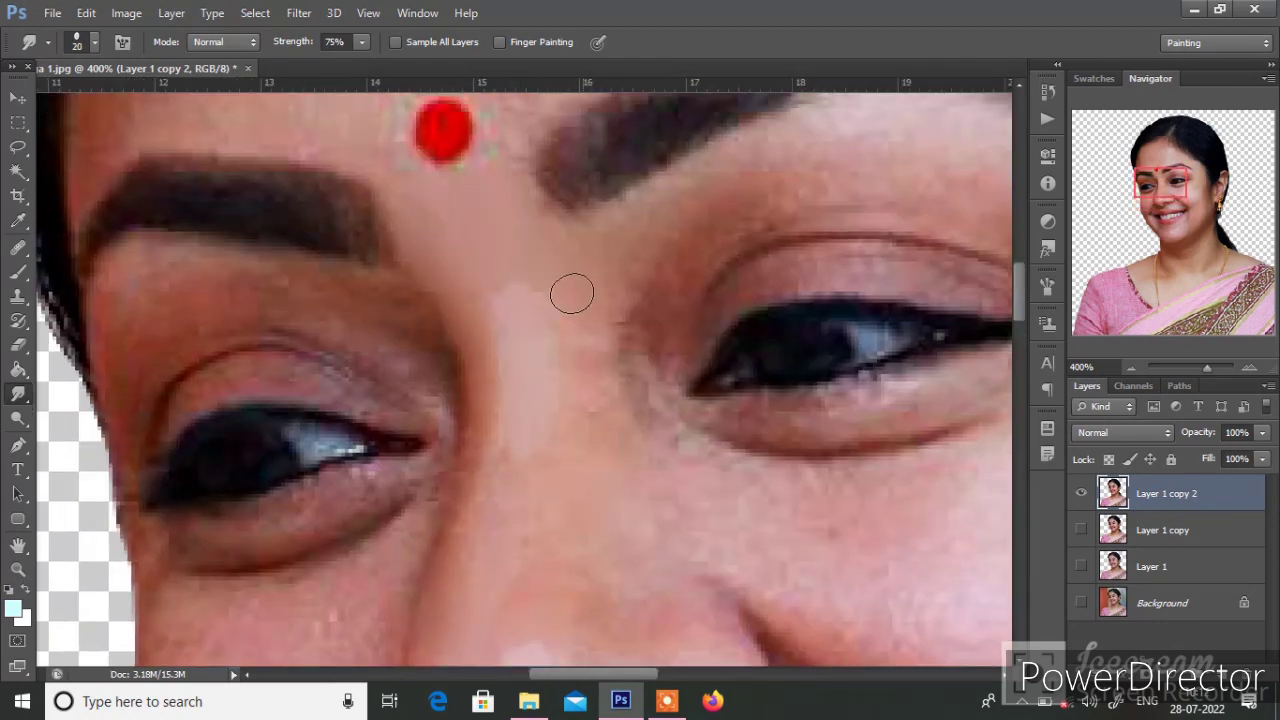
pyautogui.scroll(-2, 550, 290)
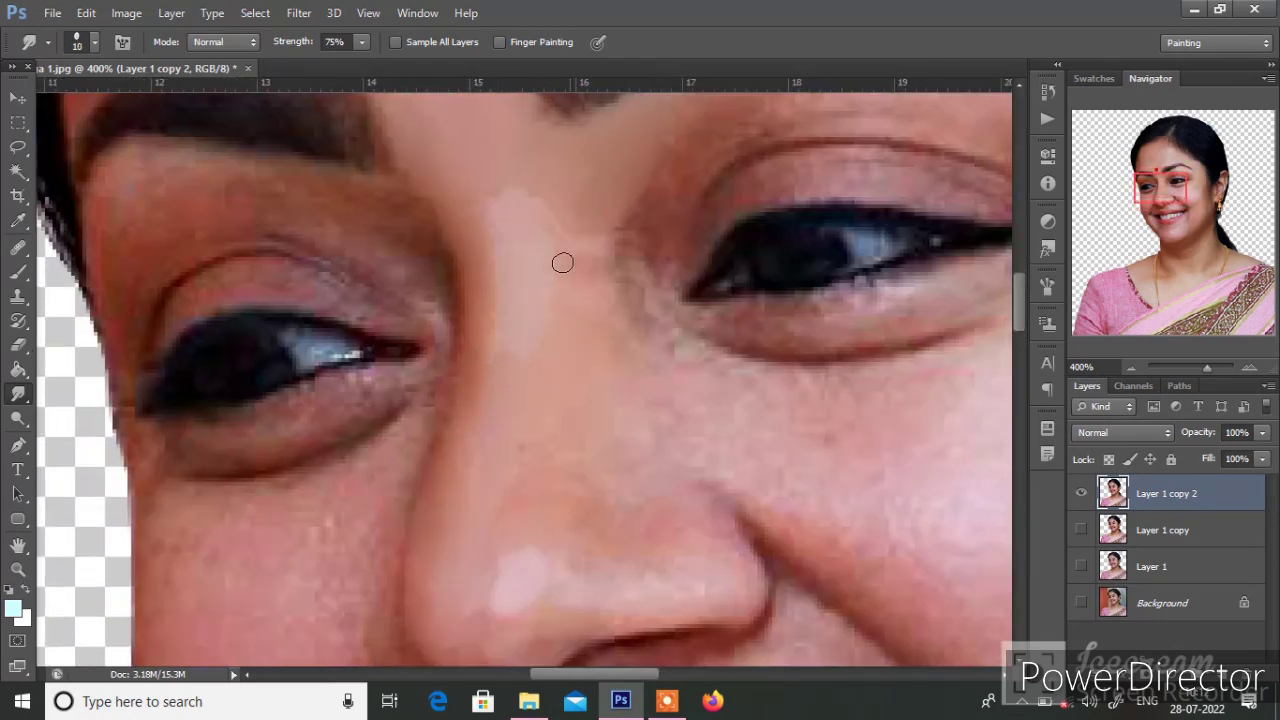
pyautogui.press('[')
pyautogui.scroll(-1, 486, 286)
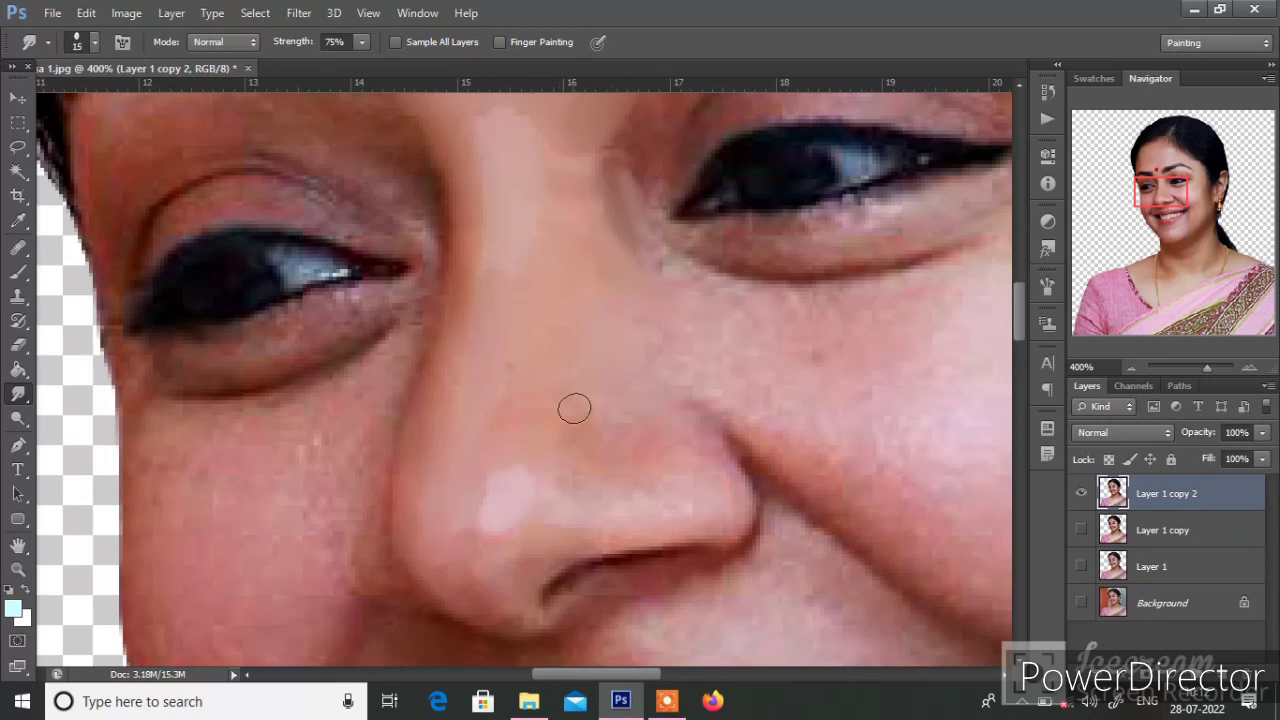
pyautogui.press('[')
pyautogui.scroll(-1, 535, 310)
pyautogui.press(']')
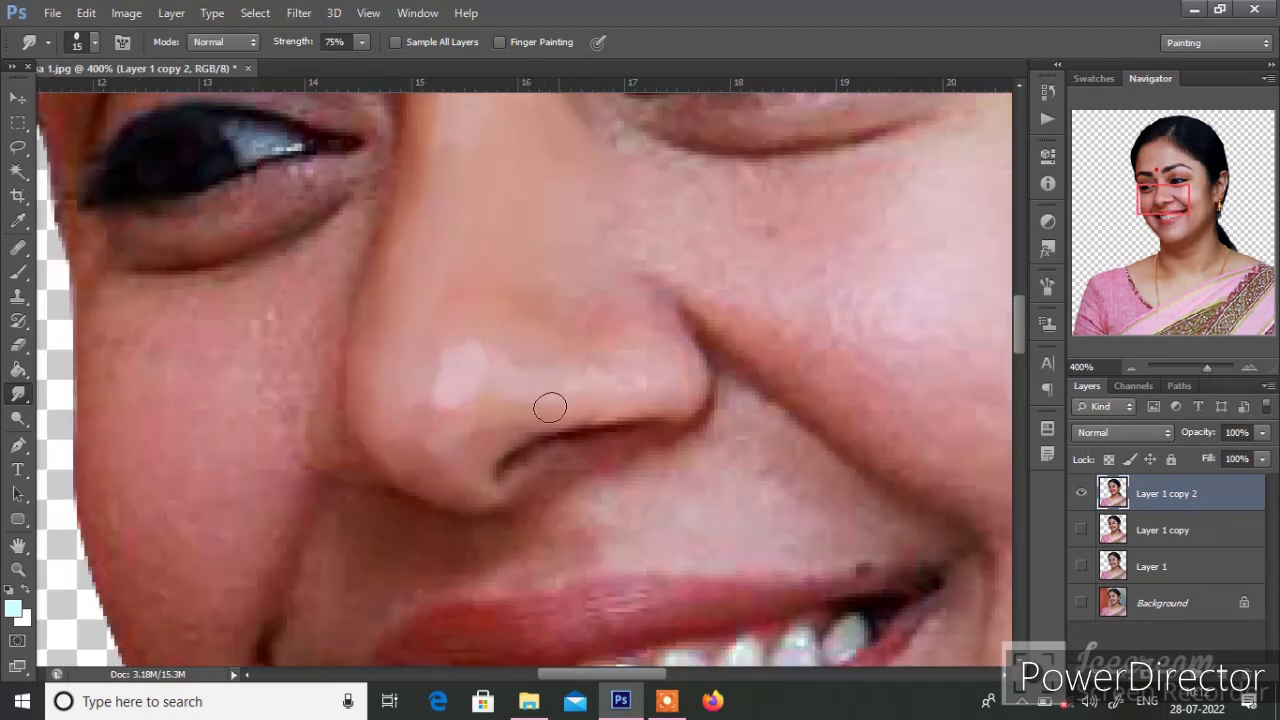
pyautogui.press(']')
pyautogui.press(']')
# Step: Smudge along the crease between the nose and cheek with a 20 px brush
pyautogui.hscroll(2, 606, 220)
pyautogui.scroll(1, 606, 220)
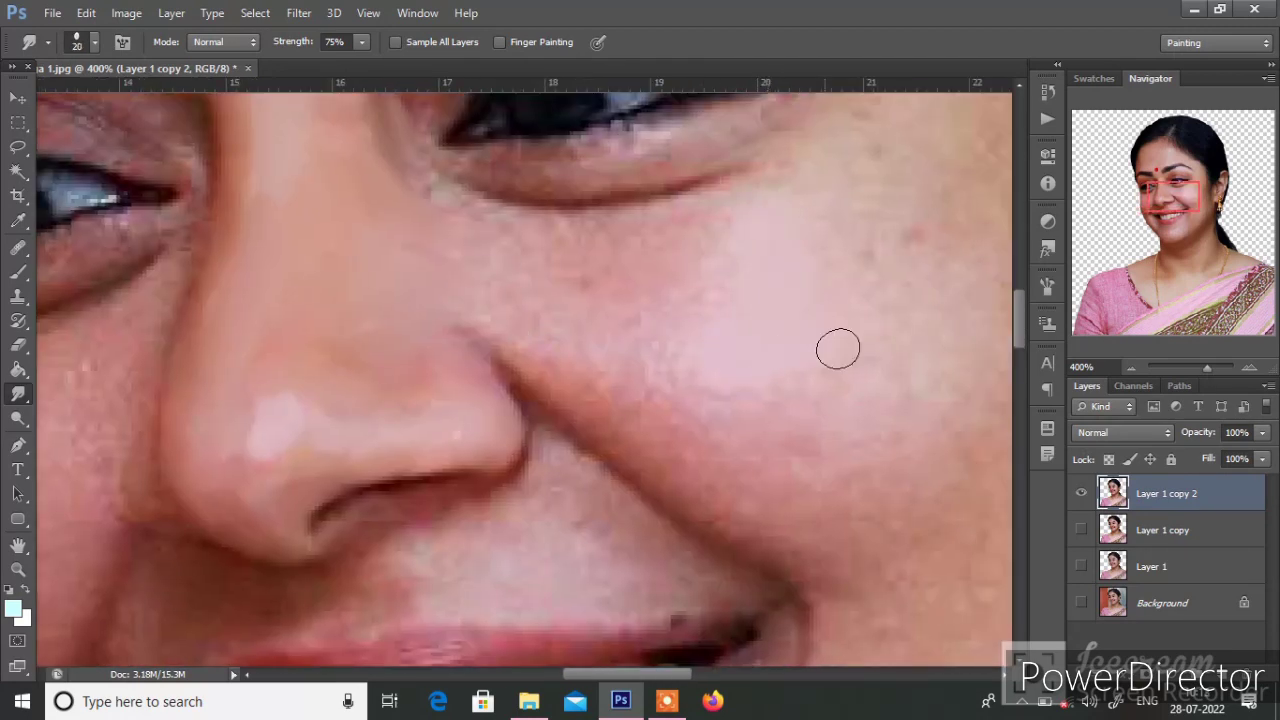
pyautogui.hscroll(2, 837, 346)
pyautogui.scroll(-1, 837, 346)
pyautogui.press('[')
pyautogui.press('[')
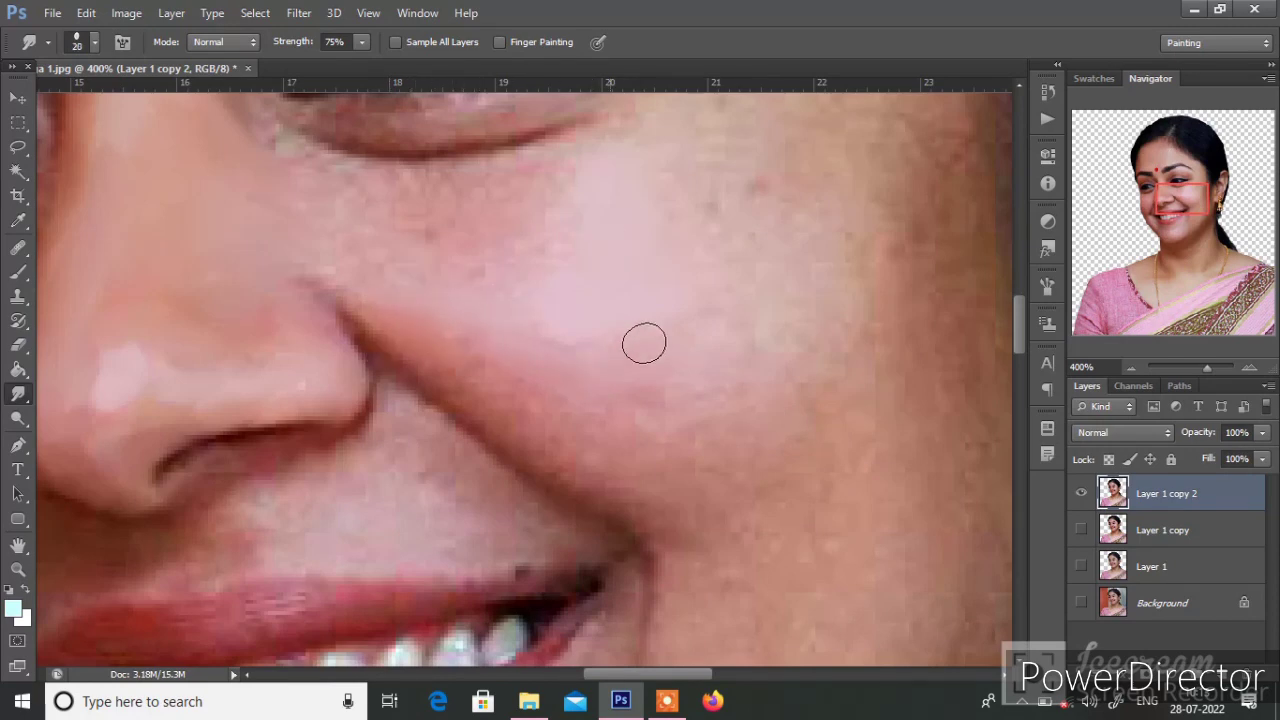
pyautogui.press('[')
pyautogui.press(']')
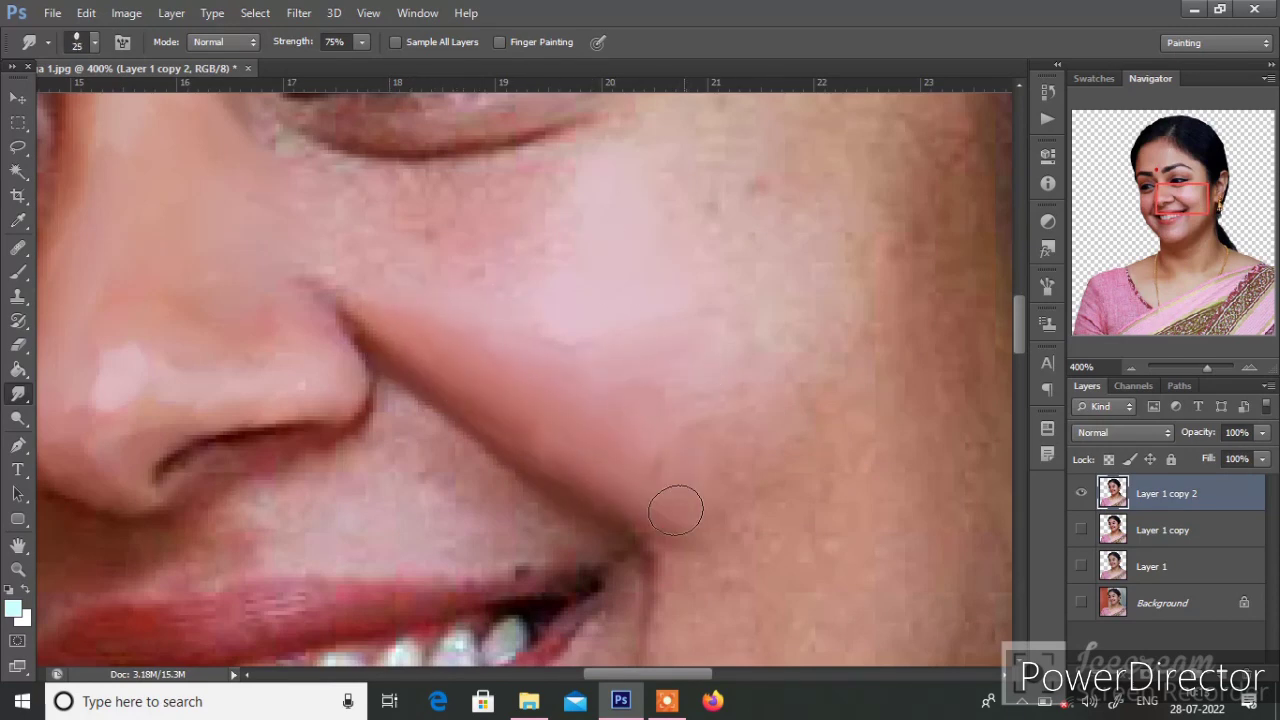
pyautogui.press(']')
pyautogui.moveTo(740, 382); pyautogui.dragTo(689, 329)
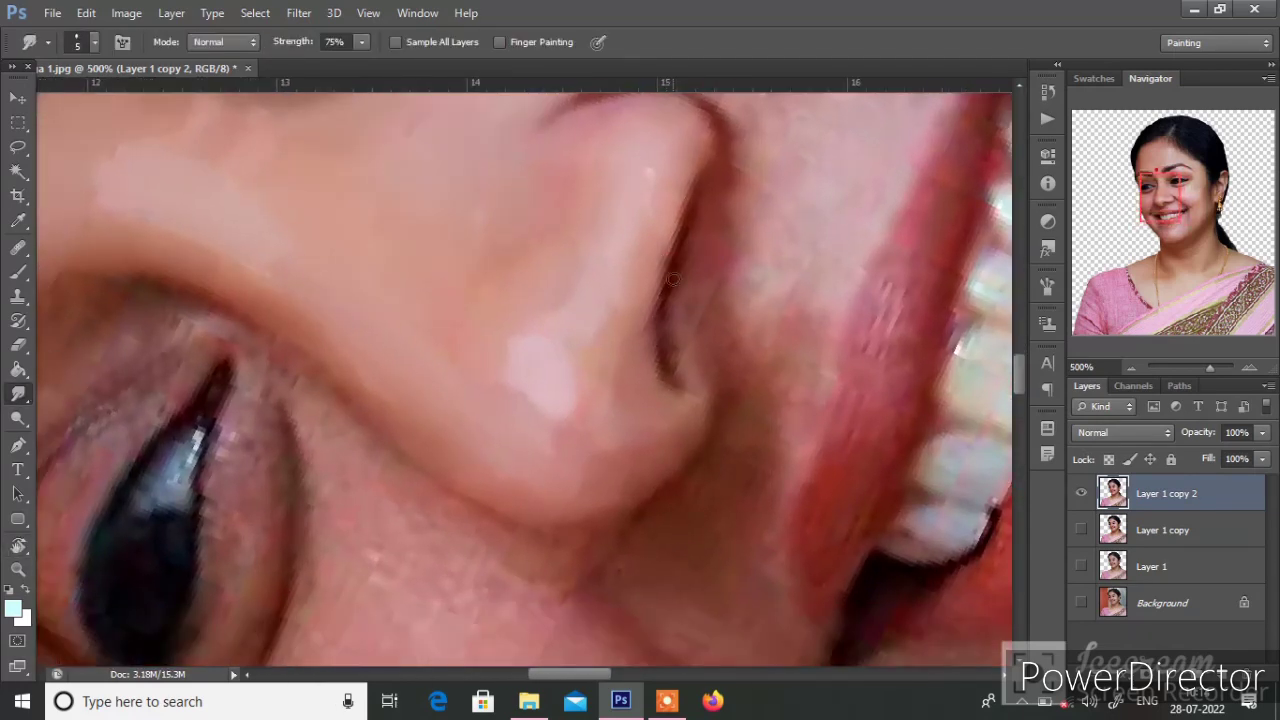
pyautogui.moveTo(668, 375); pyautogui.dragTo(687, 311)
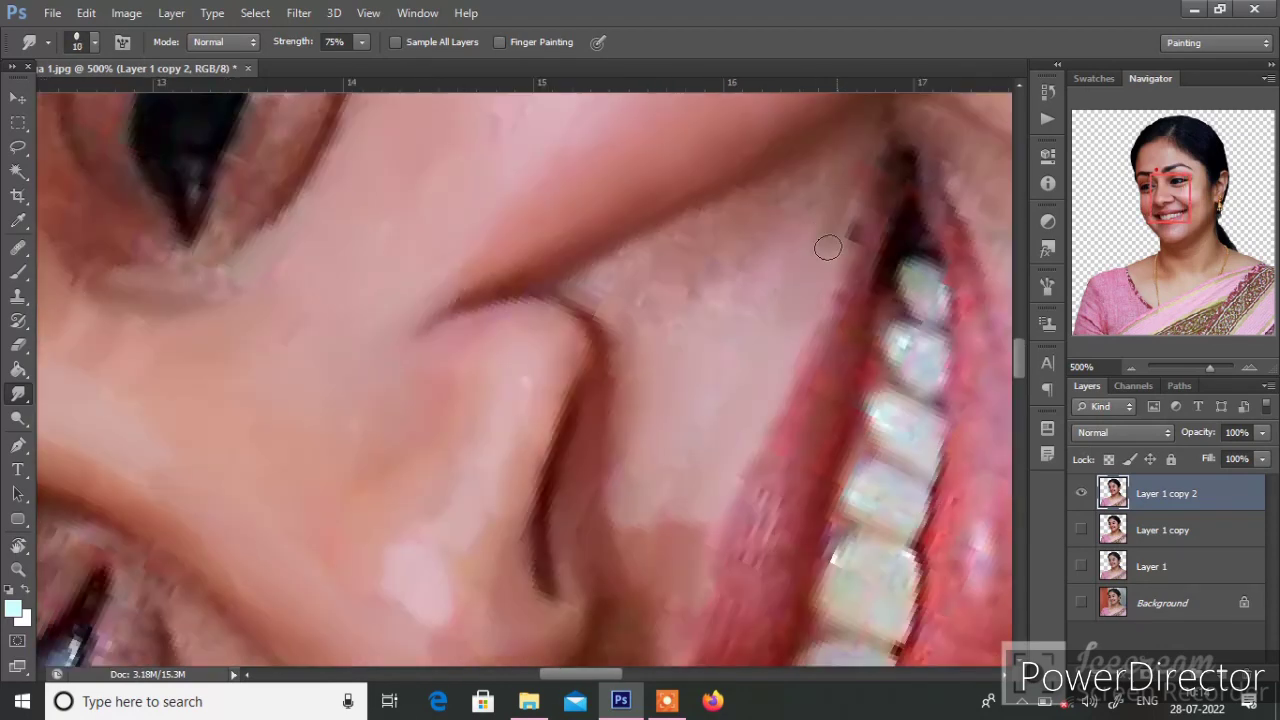
# Step: Shrink the smudge brush to about 9 px and bring the cheek beside the nose into view
pyautogui.press('[')
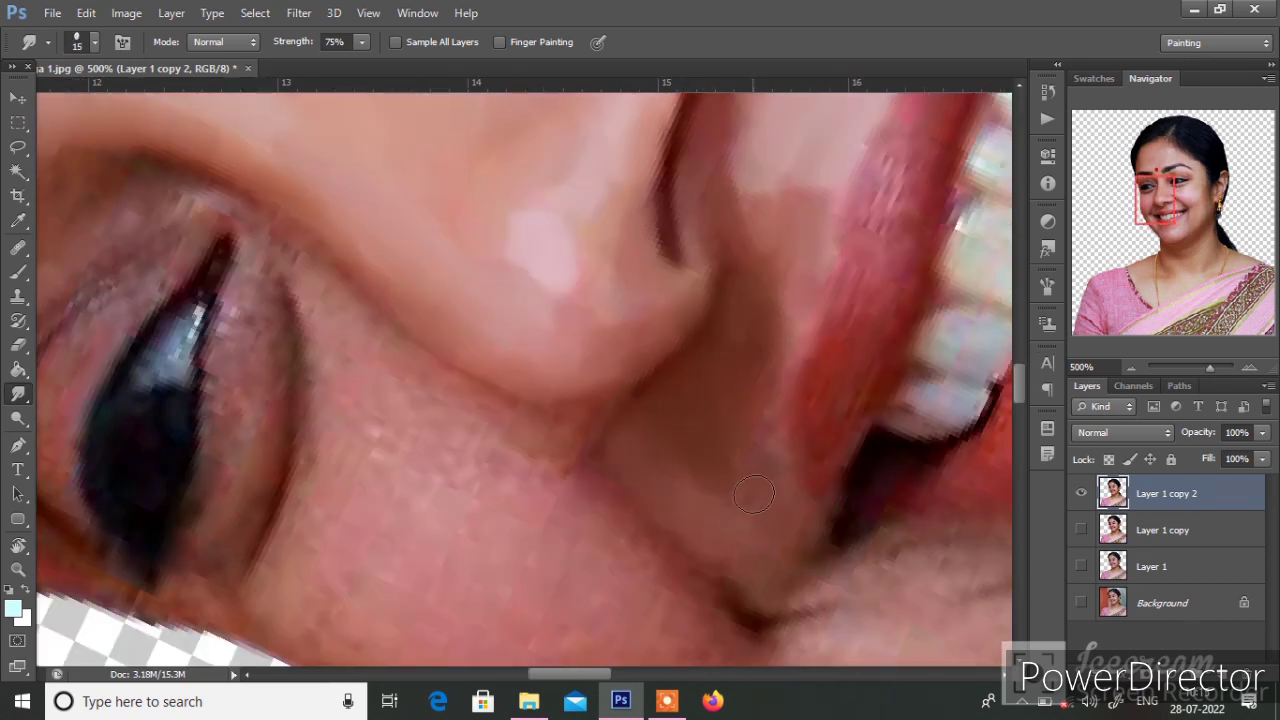
pyautogui.press('[')
pyautogui.press('[')
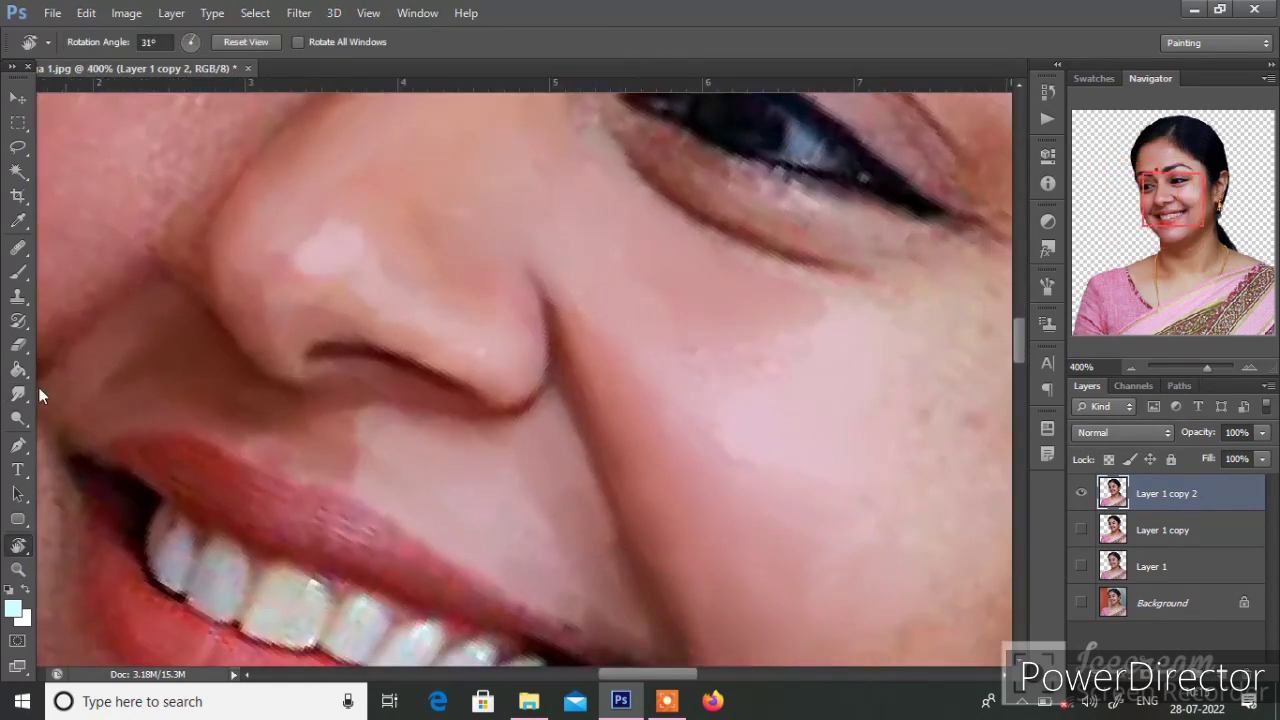
pyautogui.click(20, 394)
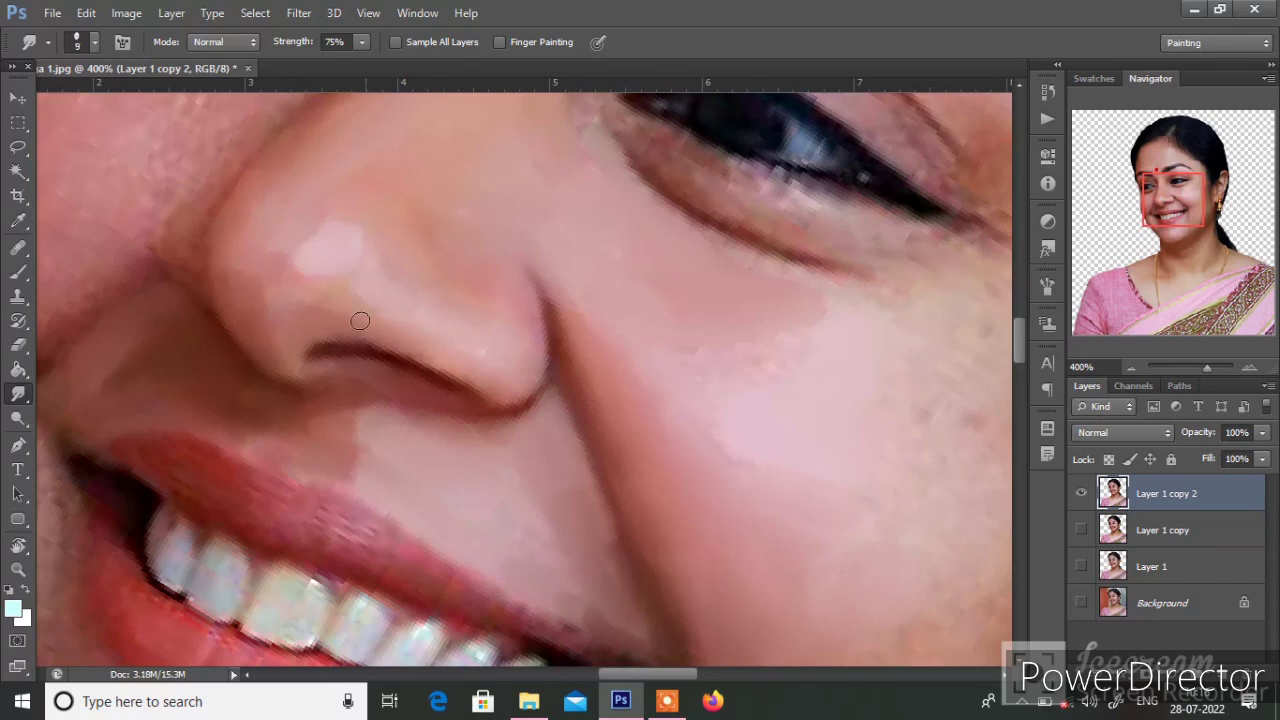
pyautogui.scroll(-2, 575, 249)
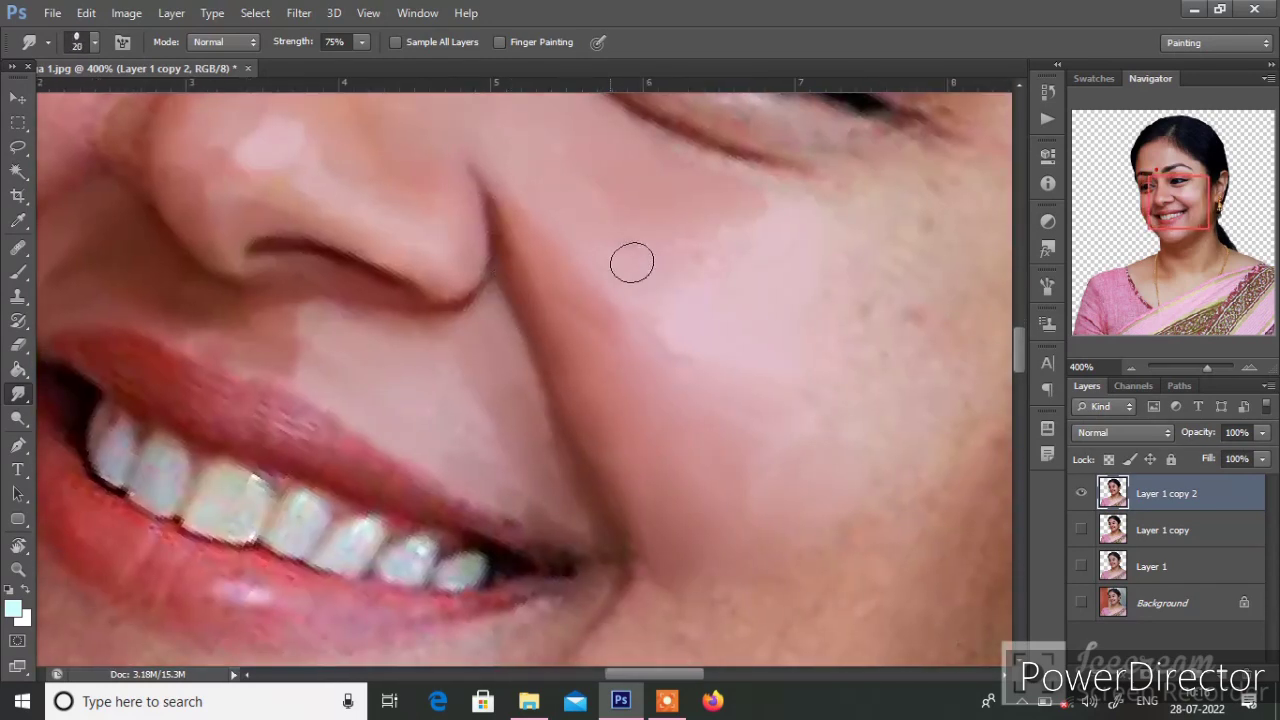
pyautogui.moveTo(879, 272); pyautogui.dragTo(724, 222)
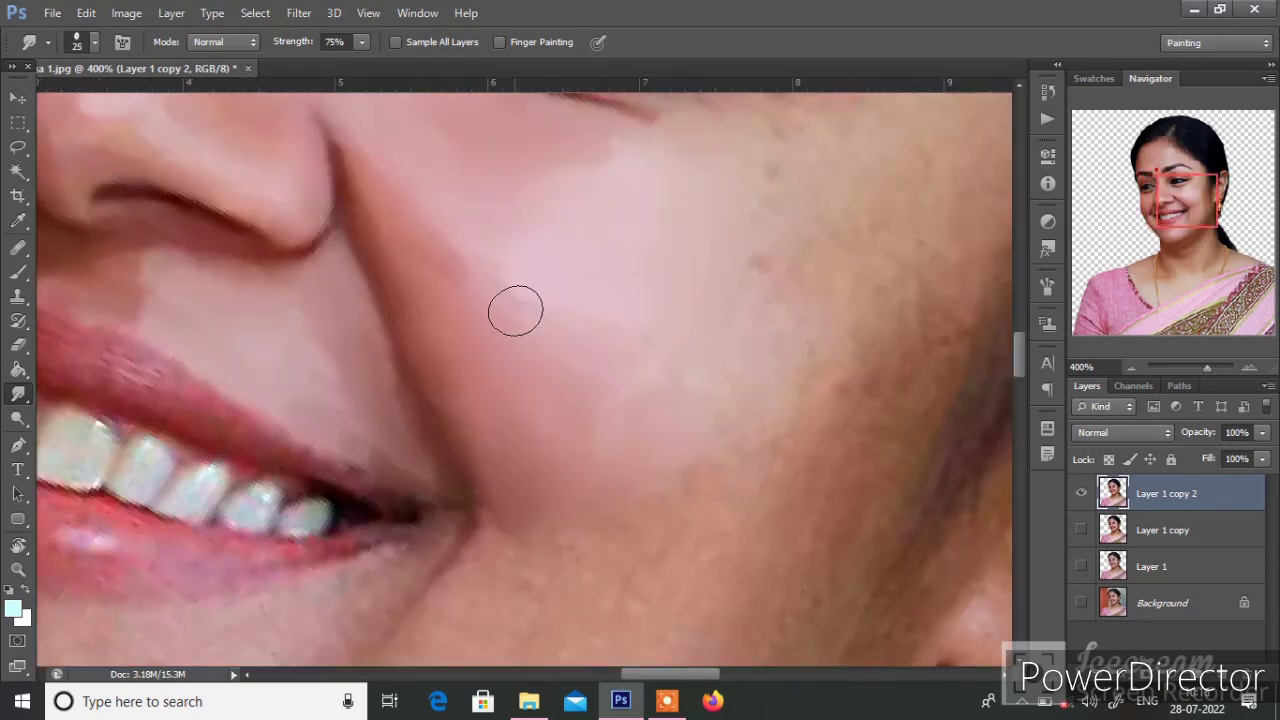
pyautogui.scroll(3, 700, 320)
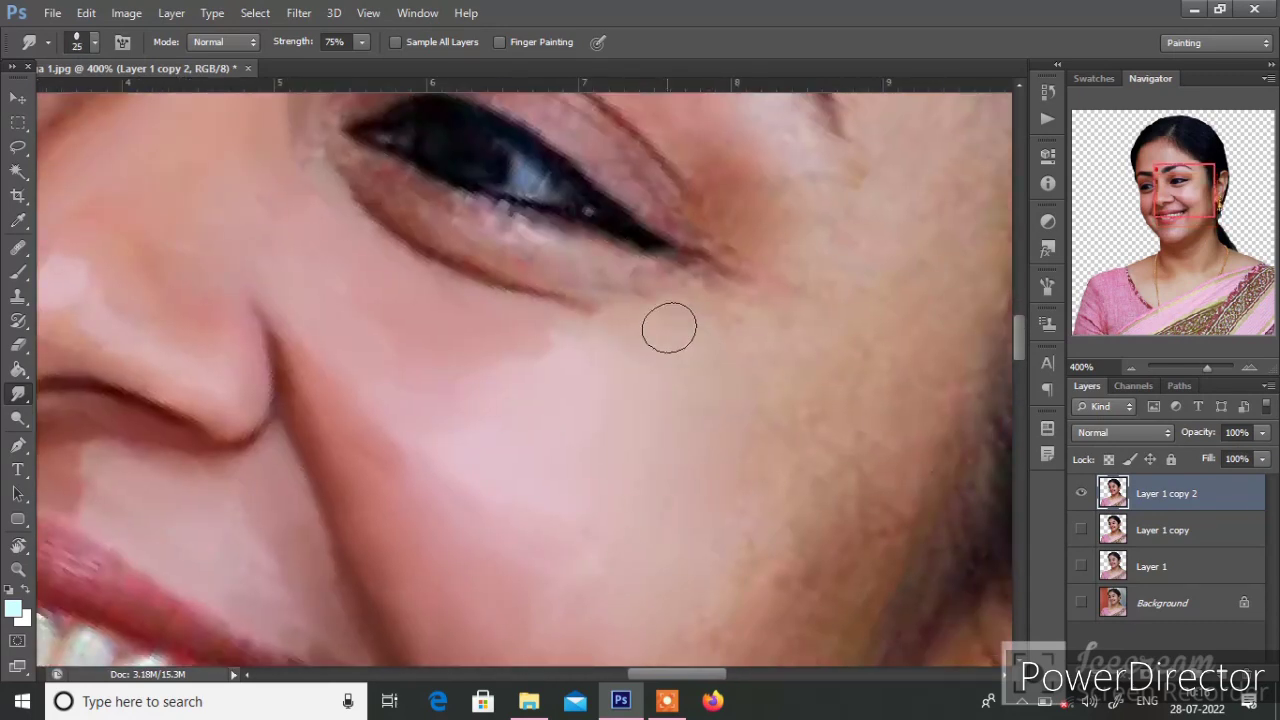
pyautogui.scroll(-3, 771, 460)
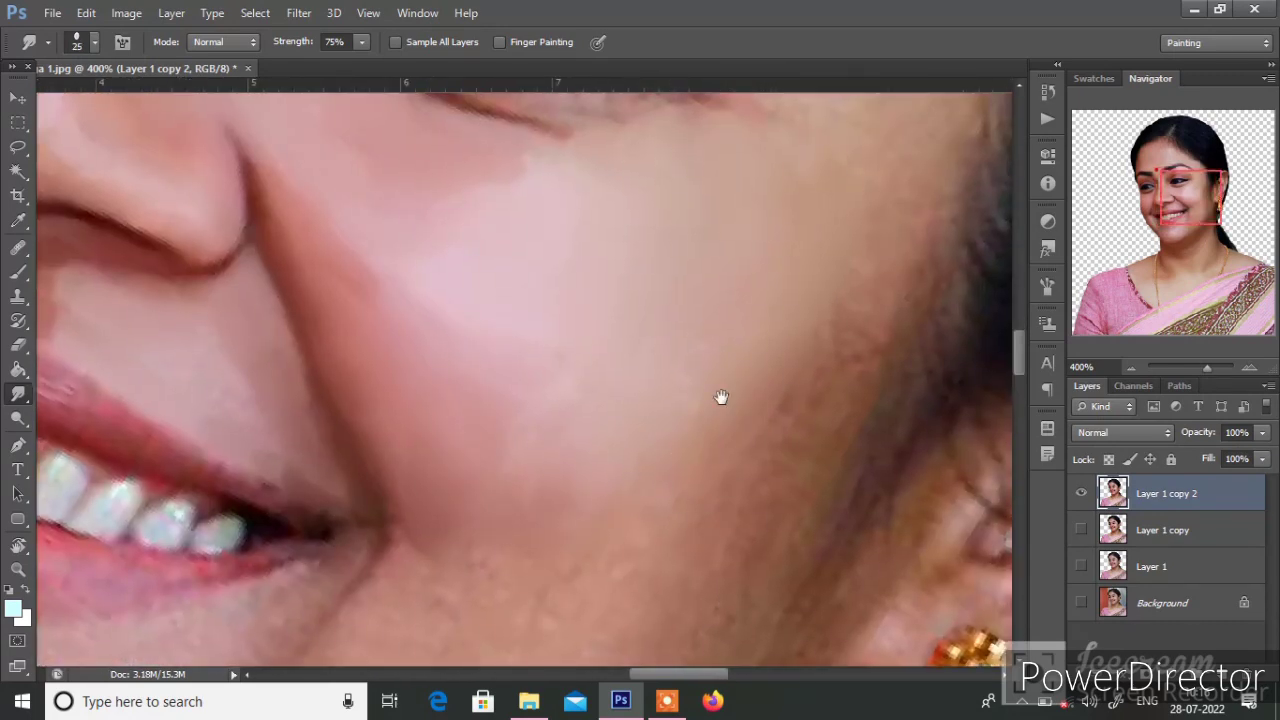
pyautogui.scroll(-3, 720, 397)
pyautogui.scroll(3, 540, 258)
# Step: Tilt the canvas with Rotate View (R) to an angle suited to the forehead
pyautogui.press('r')
pyautogui.scroll(-5, 606, 242)
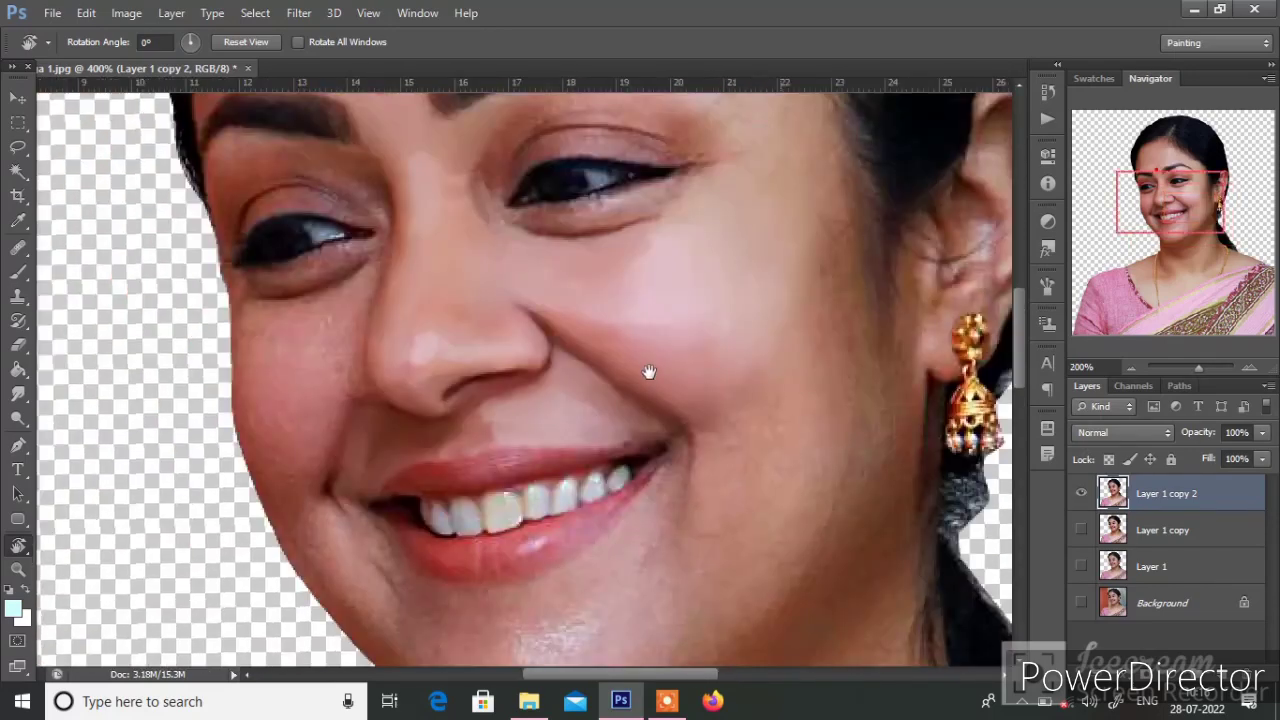
pyautogui.scroll(2, 651, 371)
pyautogui.scroll(1, 563, 343)
pyautogui.scroll(1, 611, 437)
pyautogui.moveTo(599, 460)
pyautogui.mouseDown()
pyautogui.moveTo(586, 177)
pyautogui.moveTo(599, 356)
pyautogui.mouseUp()
# Step: Smudge the upper forehead around the bindi smooth, then rotate the face back to nearly level
pyautogui.press(']')
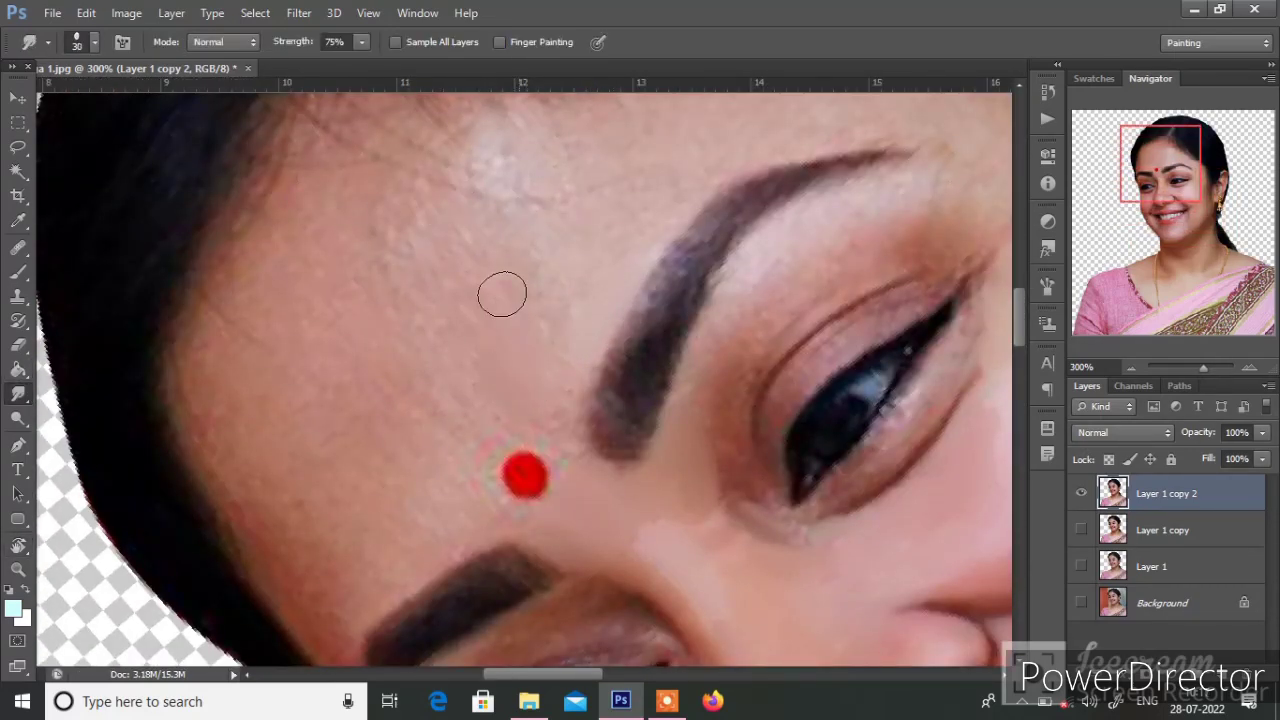
pyautogui.moveTo(467, 180)
pyautogui.mouseDown()
pyautogui.moveTo(503, 191)
pyautogui.moveTo(480, 229)
pyautogui.mouseUp()
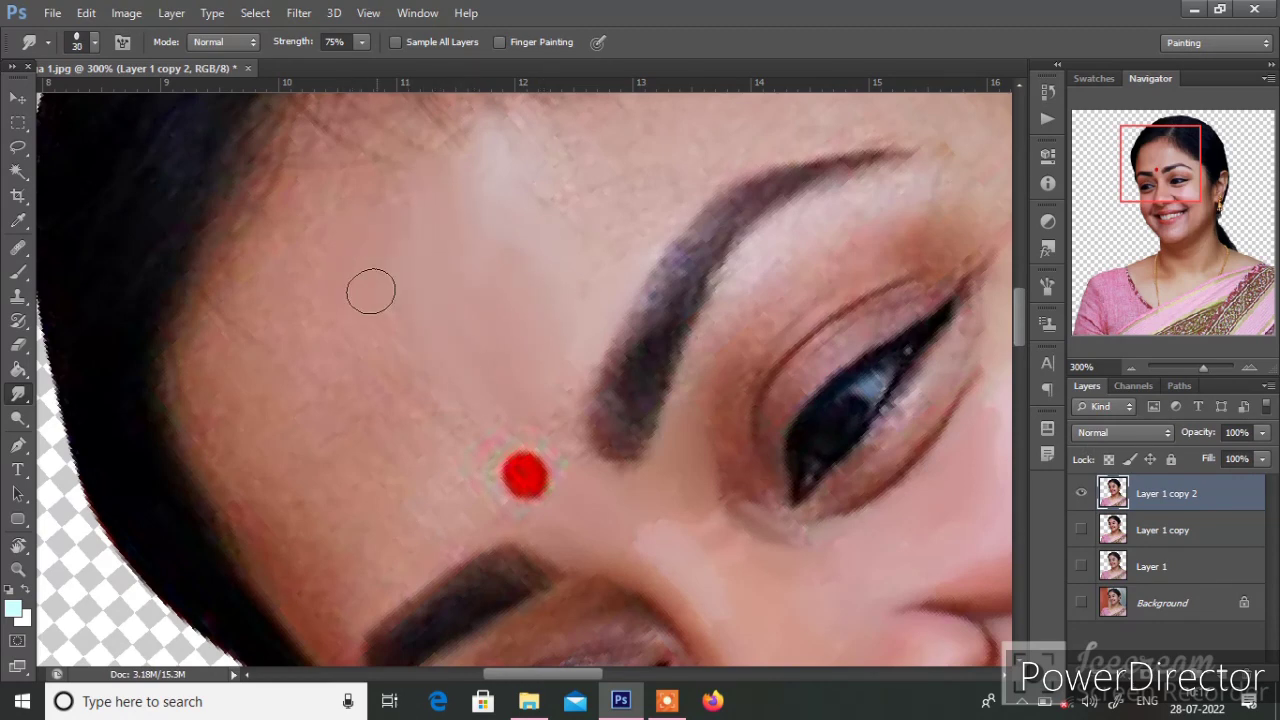
pyautogui.press(']')
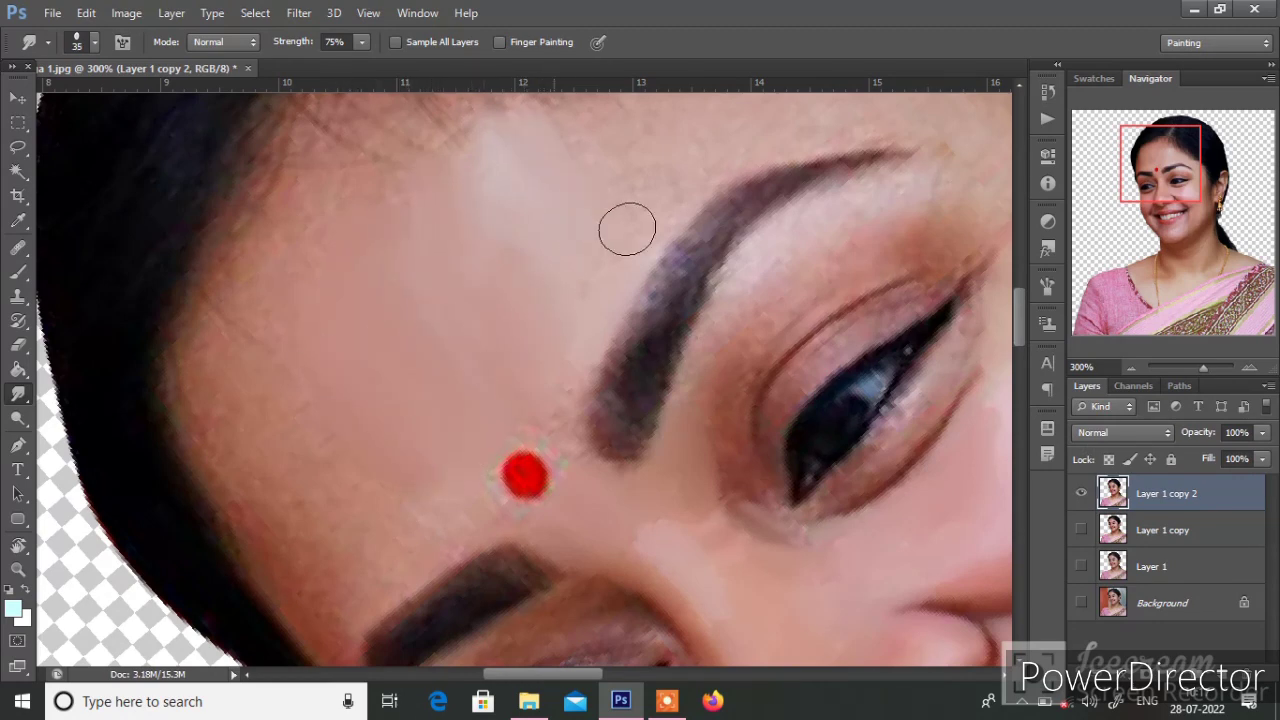
pyautogui.scroll(2, 586, 157)
pyautogui.press('[')
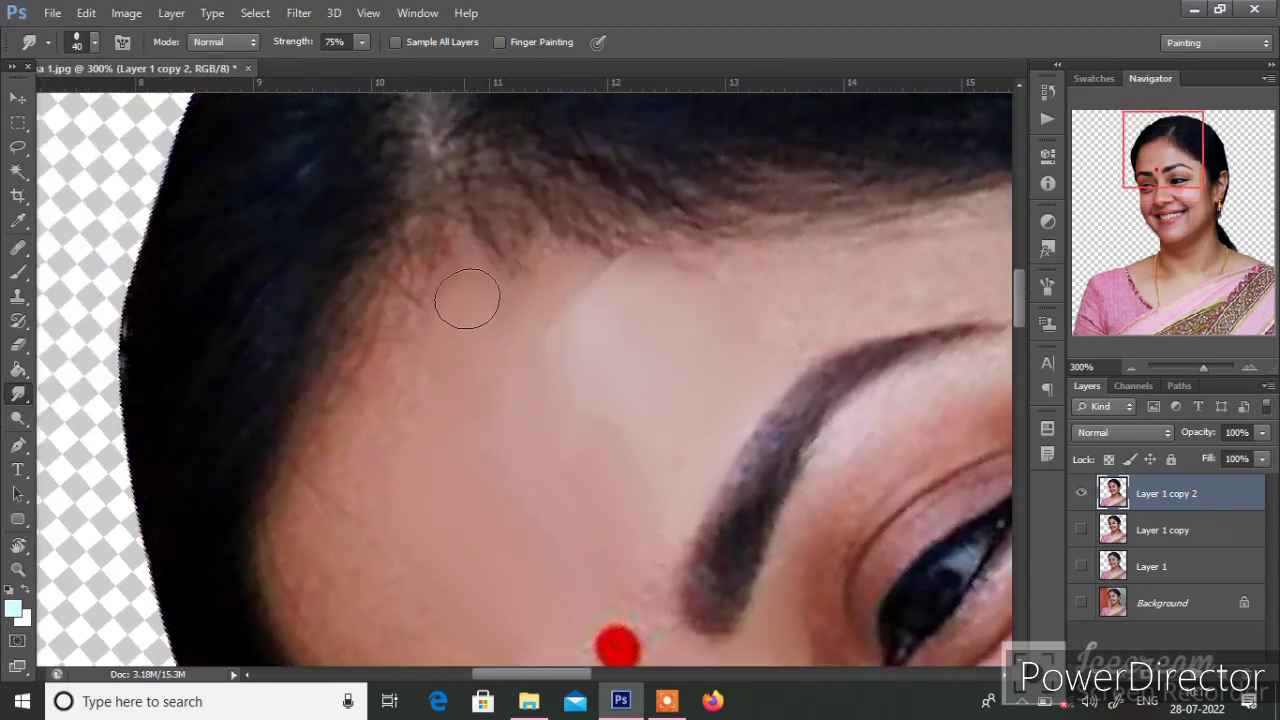
pyautogui.scroll(-2, 472, 257)
pyautogui.press(']')
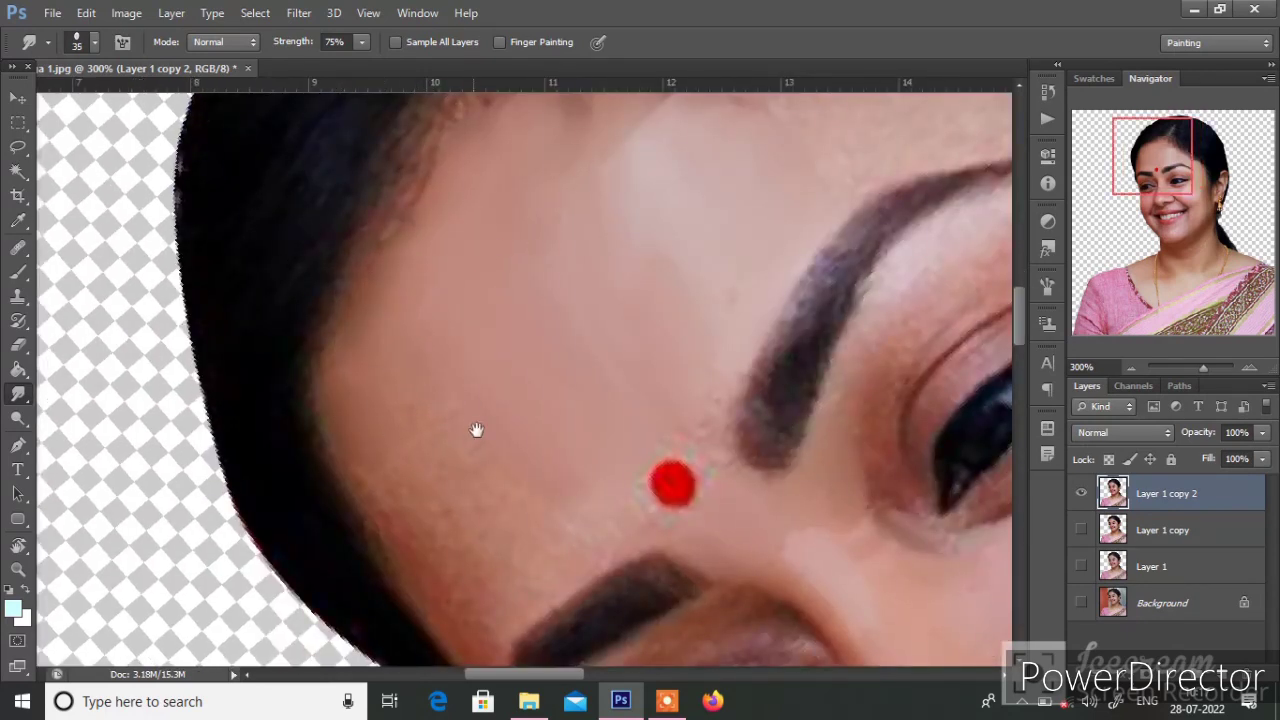
pyautogui.scroll(-2, 477, 430)
pyautogui.press('[')
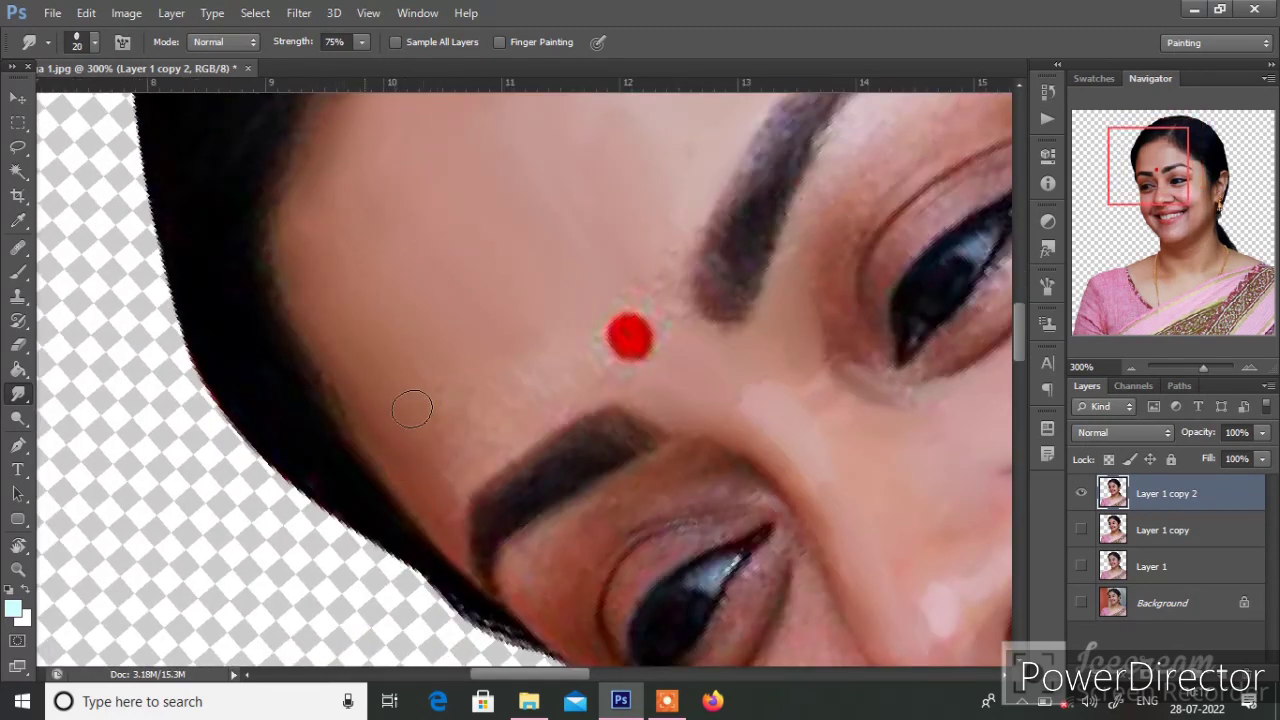
pyautogui.scroll(-2, 457, 400)
pyautogui.press(']')
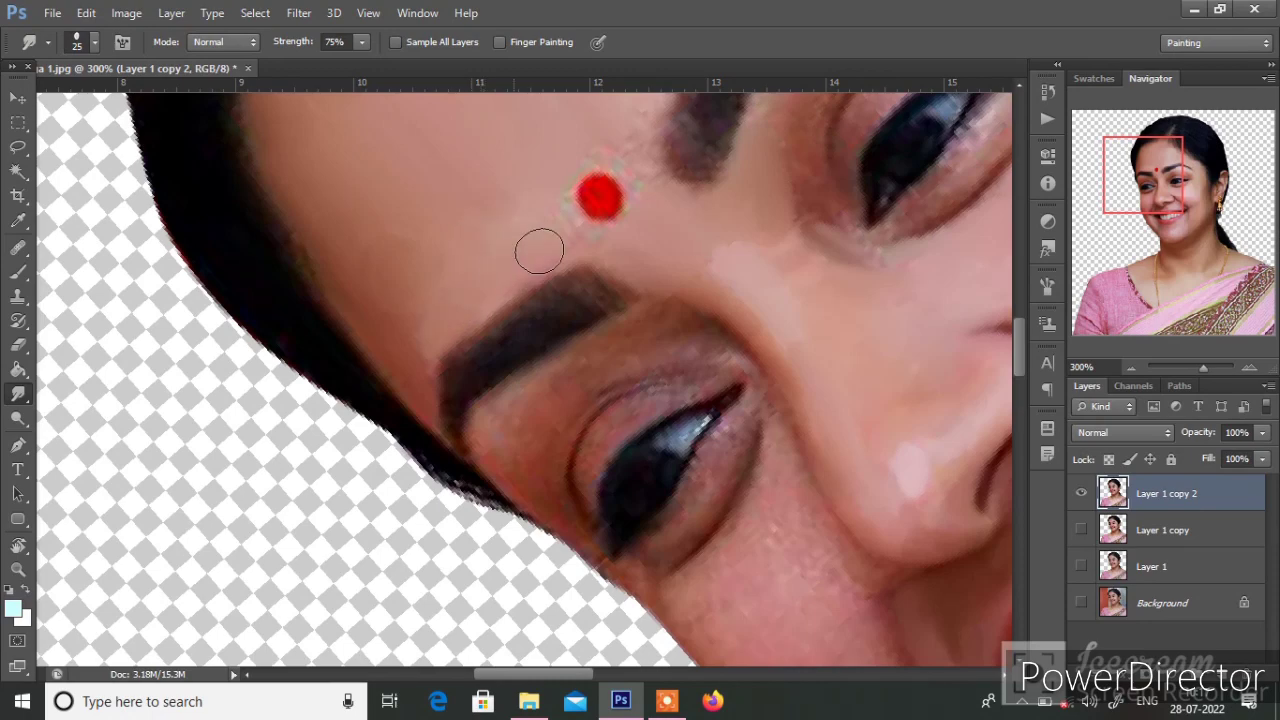
pyautogui.press('[')
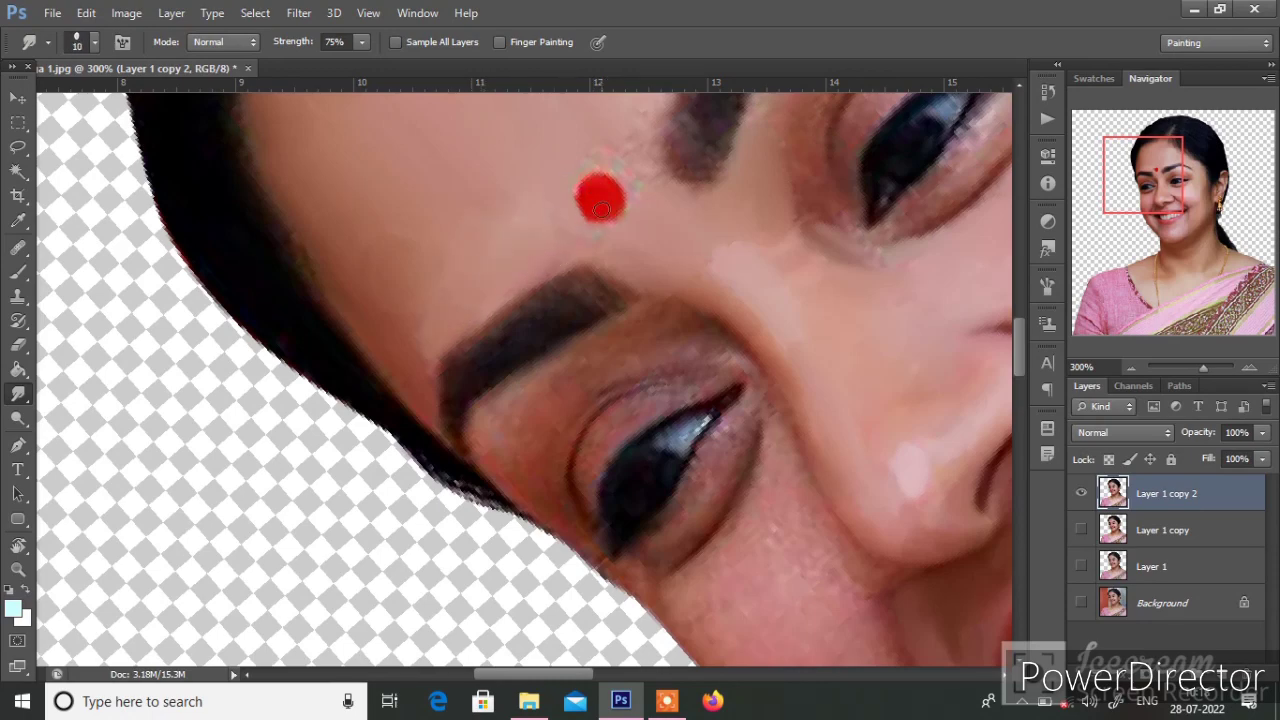
pyautogui.press('r')
pyautogui.moveTo(640, 163)
pyautogui.mouseDown()
pyautogui.moveTo(710, 337)
pyautogui.moveTo(578, 312)
pyautogui.mouseUp()
# Step: Smooth the lip edge beside the upper teeth and soften the dark mouth corner
pyautogui.keyDown('alt'); pyautogui.click(710, 337); pyautogui.keyUp('alt')
pyautogui.scroll(3, 663, 329)
pyautogui.scroll(2, 651, 231)
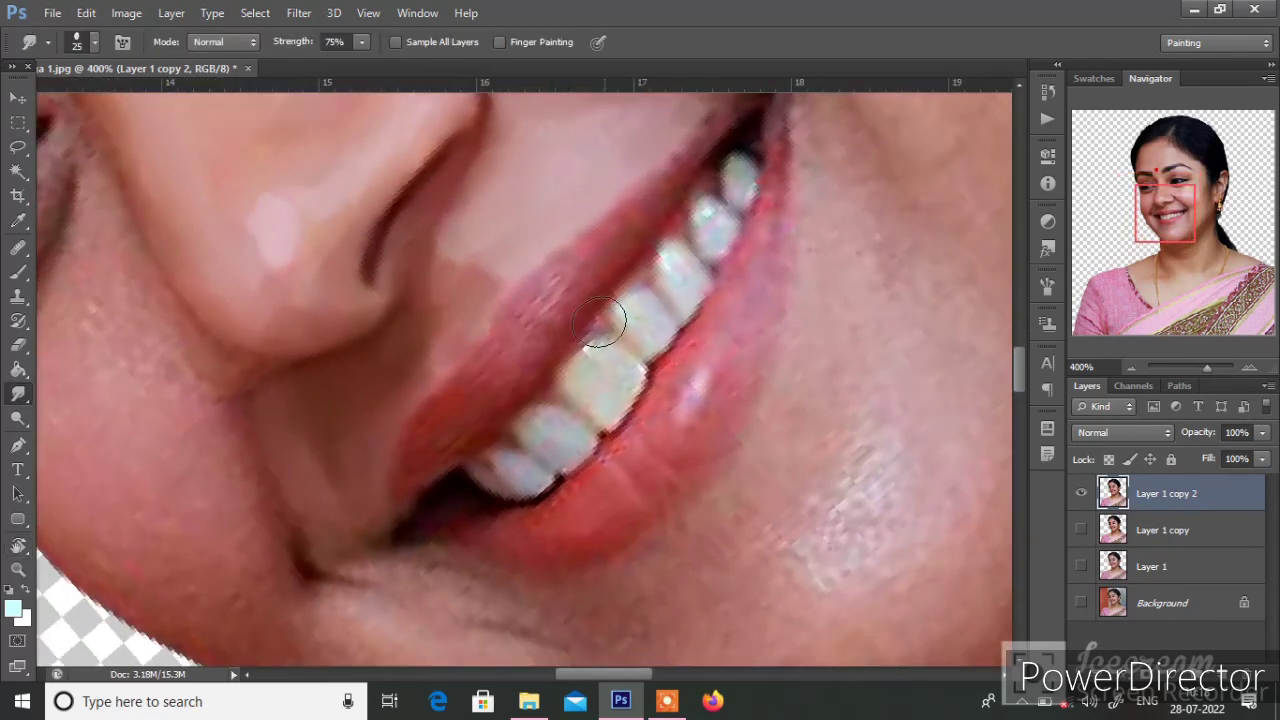
pyautogui.moveTo(735, 325)
pyautogui.mouseDown()
pyautogui.moveTo(765, 200)
pyautogui.moveTo(748, 320)
pyautogui.moveTo(775, 290)
pyautogui.mouseUp()
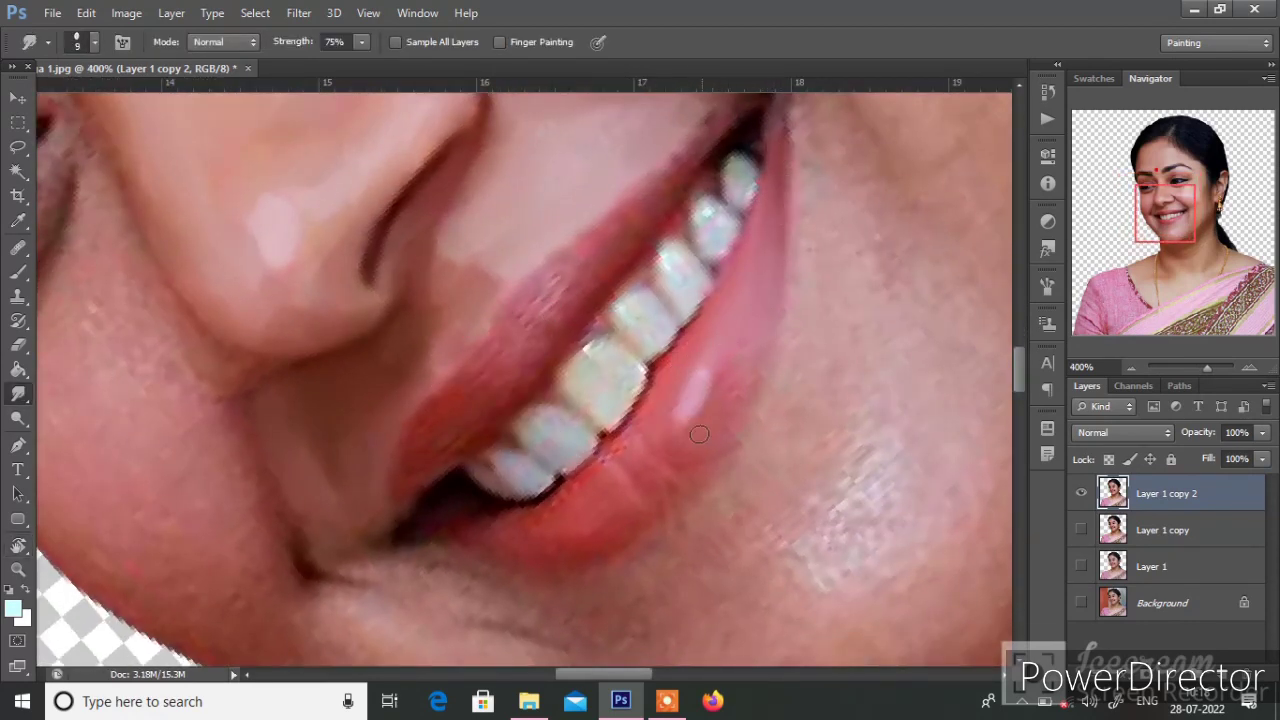
pyautogui.scroll(-2, 717, 390)
pyautogui.press(']')
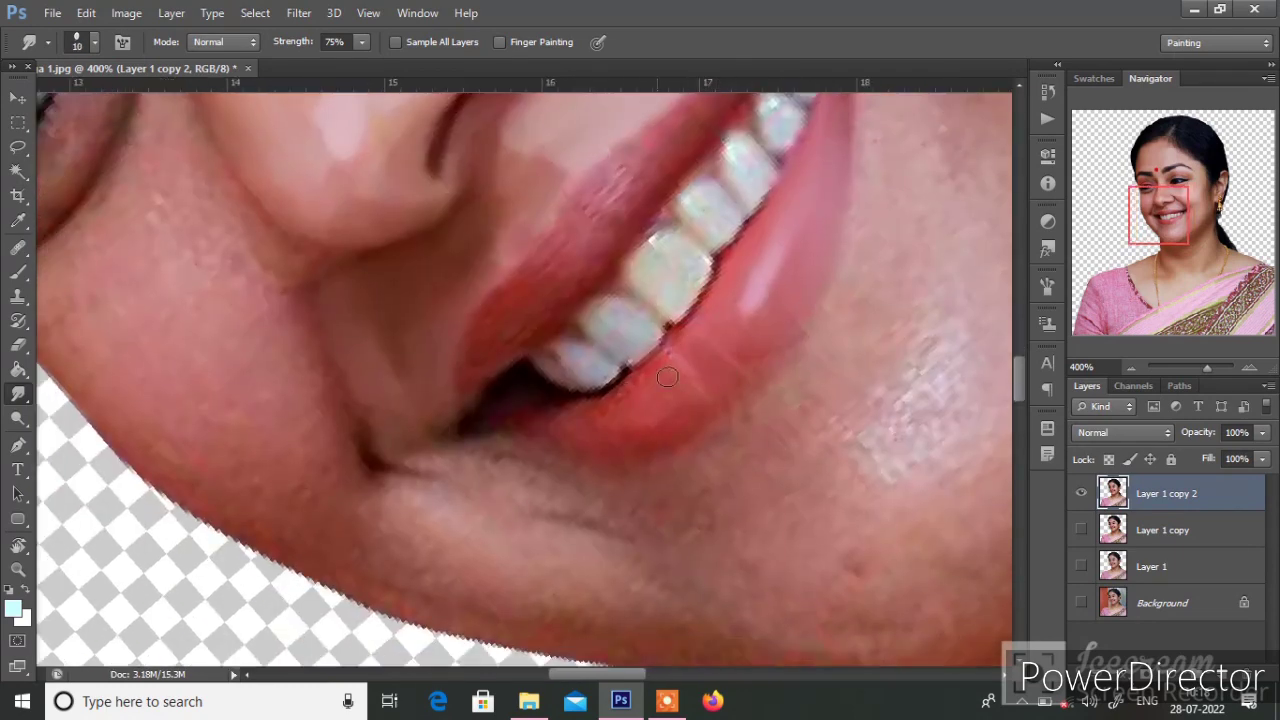
pyautogui.press(']')
pyautogui.press('[')
pyautogui.moveTo(508, 420); pyautogui.dragTo(550, 415)
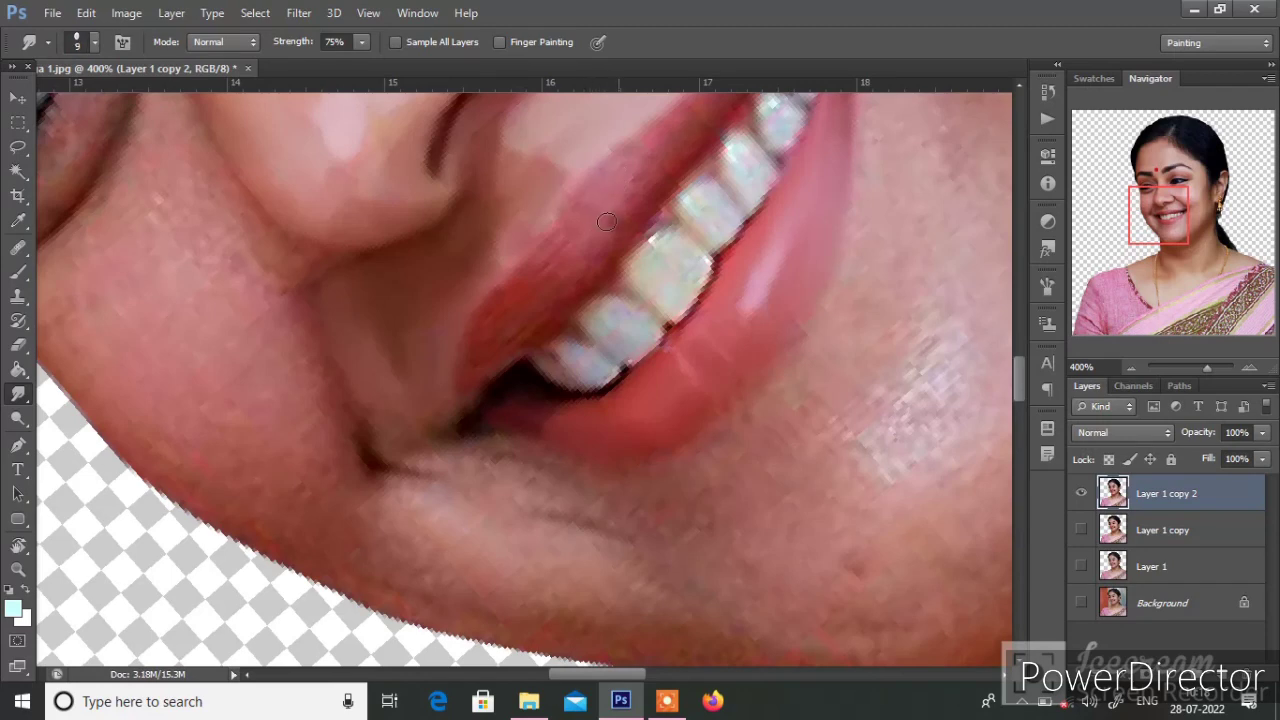
# Step: Smudge along the upper lip edge with a smaller brush
pyautogui.scroll(2, 605, 215)
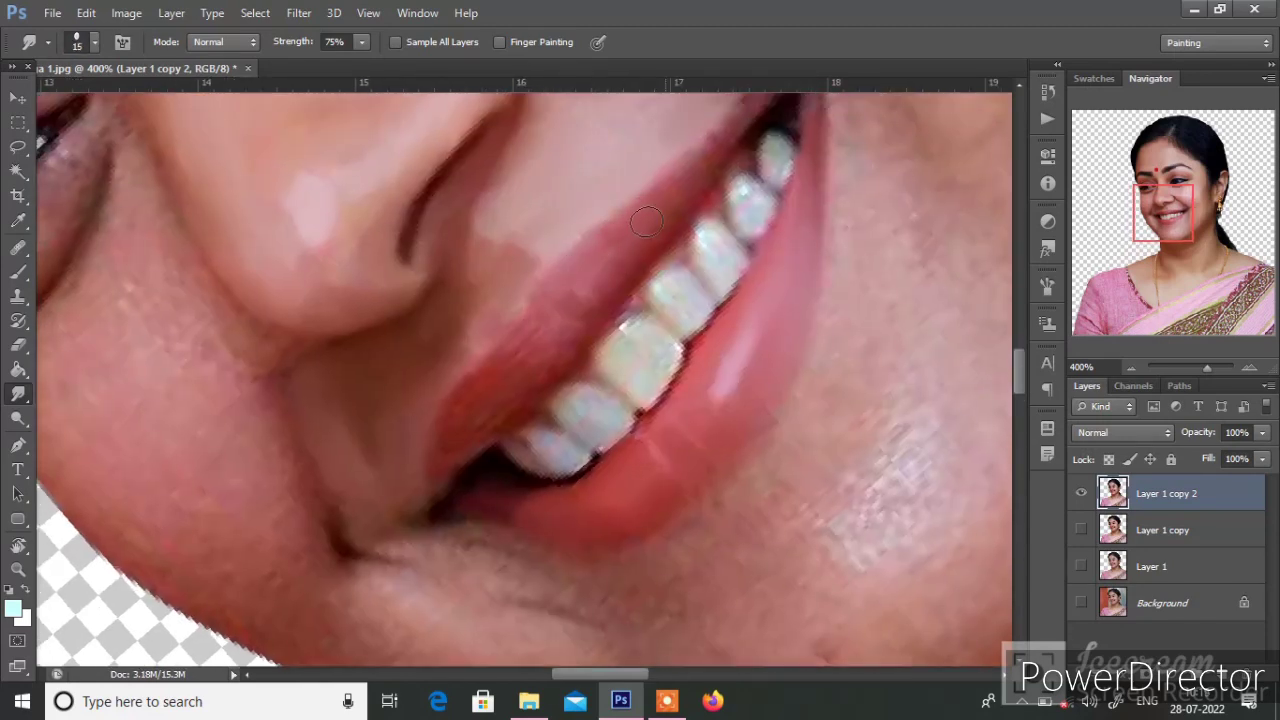
pyautogui.scroll(1, 630, 240)
pyautogui.press('[')
pyautogui.press('[')
pyautogui.scroll(-2, 609, 266)
pyautogui.scroll(-2, 590, 285)
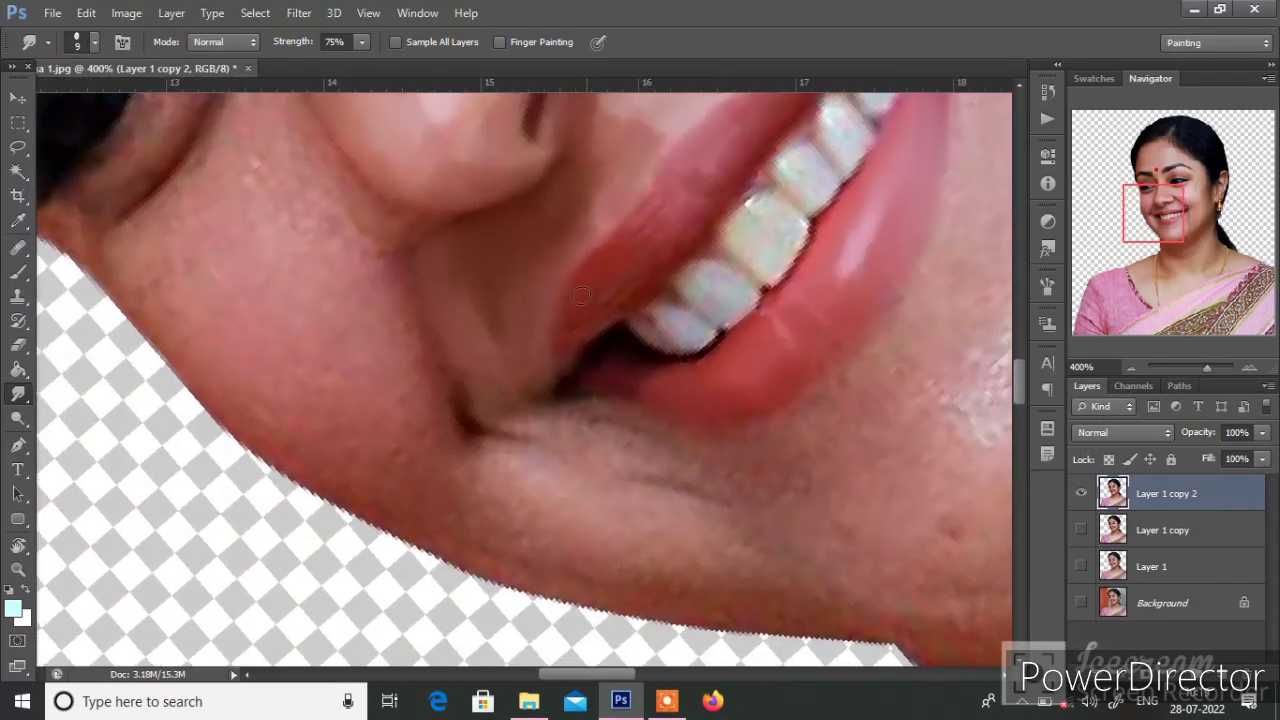
pyautogui.moveTo(679, 235); pyautogui.dragTo(634, 268)
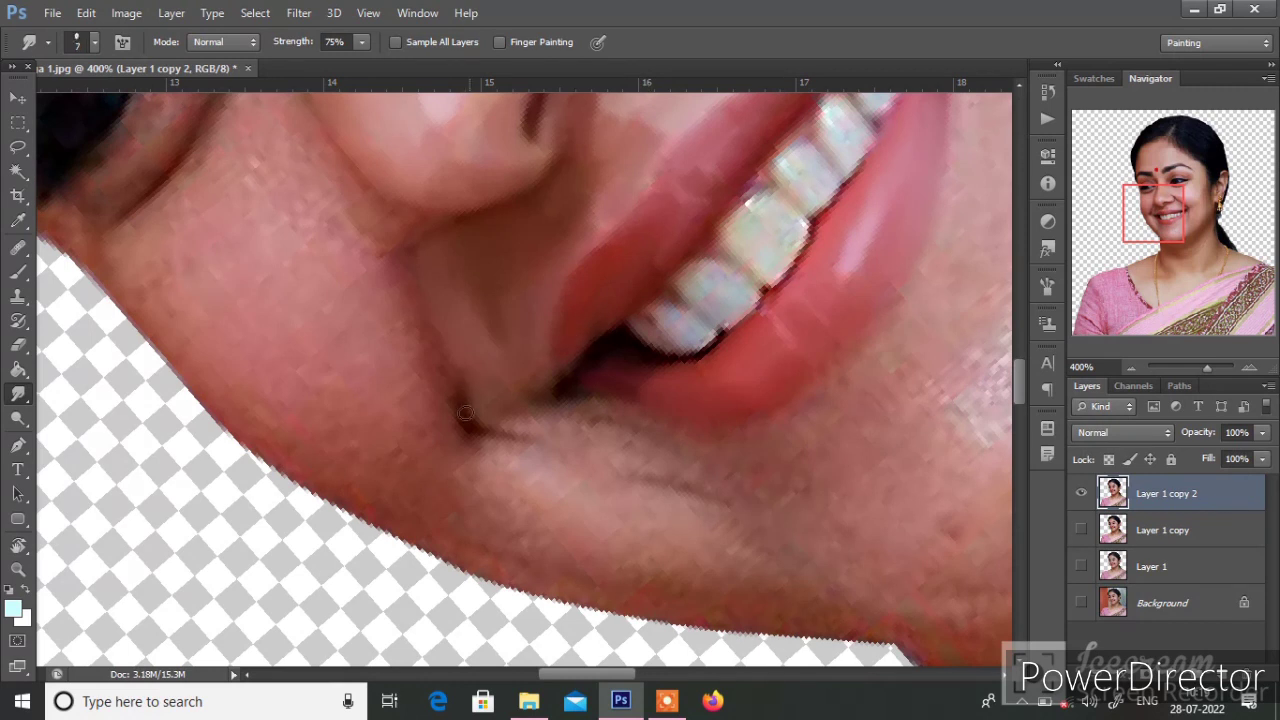
# Step: Blend and spread the pale cheek patch beside the smile with smudge strokes
pyautogui.press(']')
pyautogui.press(']')
pyautogui.scroll(-1, 500, 410)
pyautogui.hscroll(2, 500, 410)
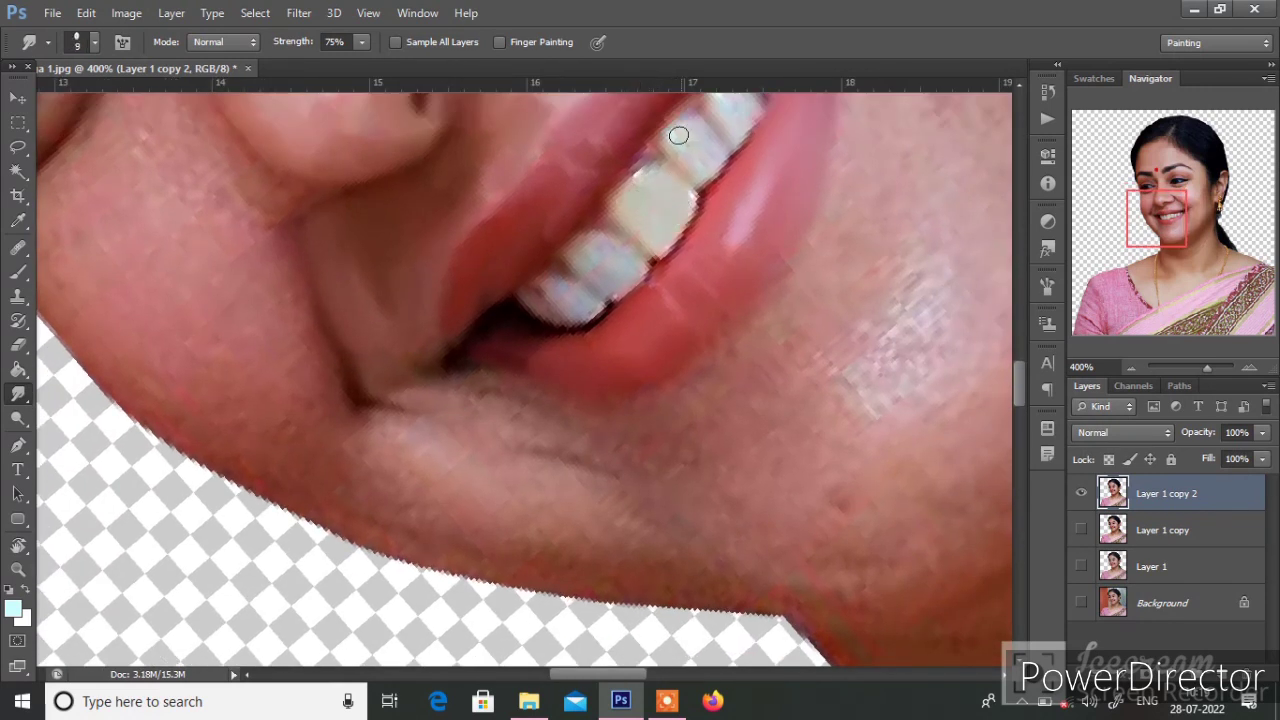
pyautogui.scroll(3, 640, 229)
pyautogui.hscroll(2, 640, 229)
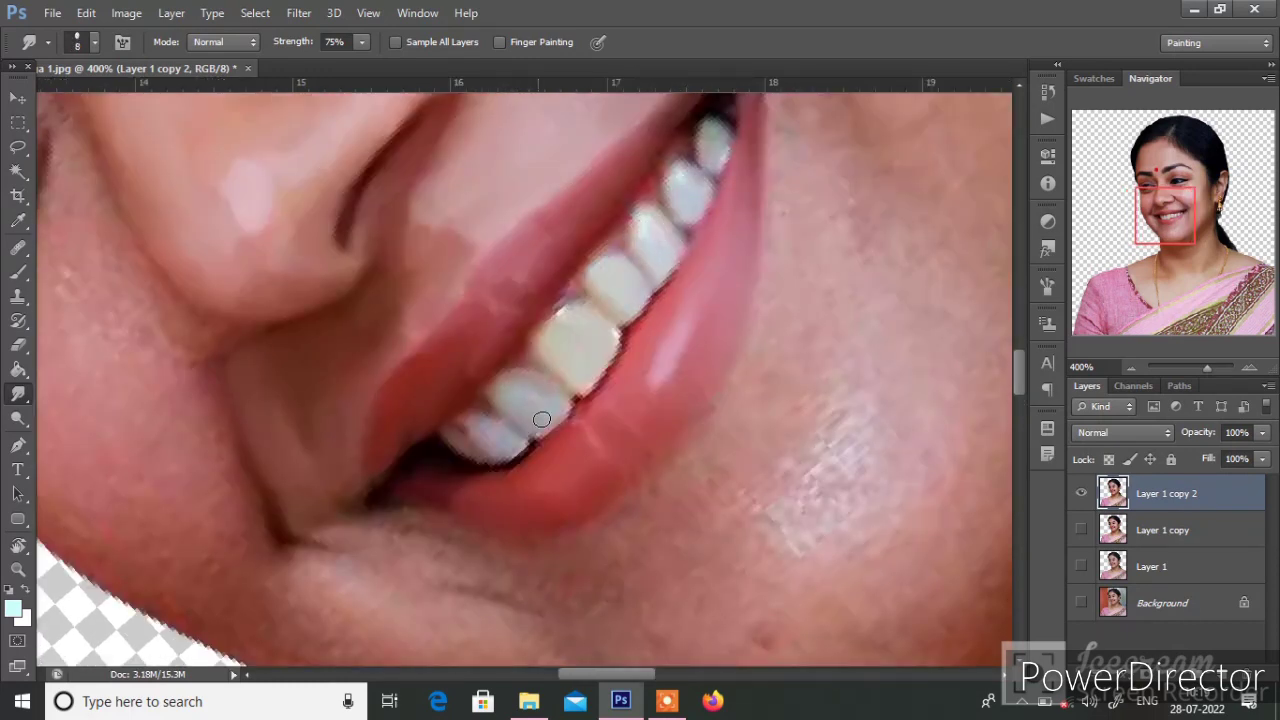
pyautogui.scroll(-3, 586, 268)
pyautogui.hscroll(-1, 586, 268)
pyautogui.hscroll(2, 515, 318)
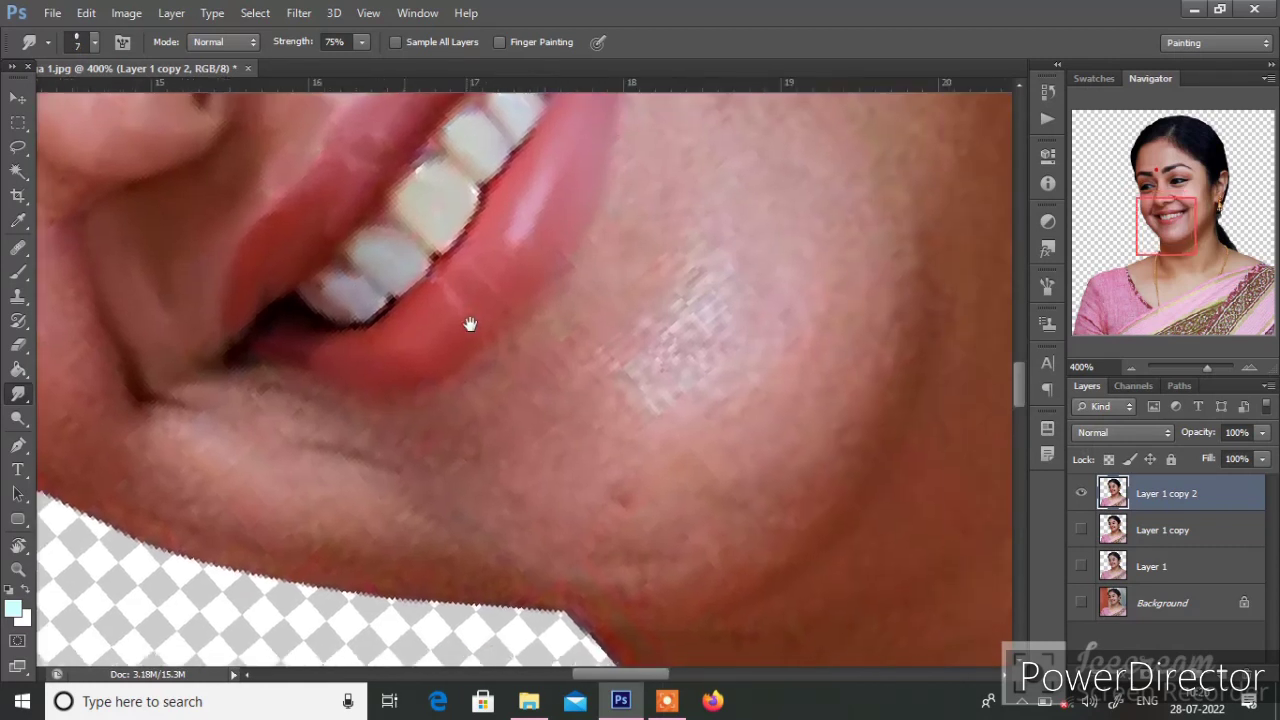
pyautogui.press(']')
pyautogui.press(']')
pyautogui.press(']')
pyautogui.press('[')
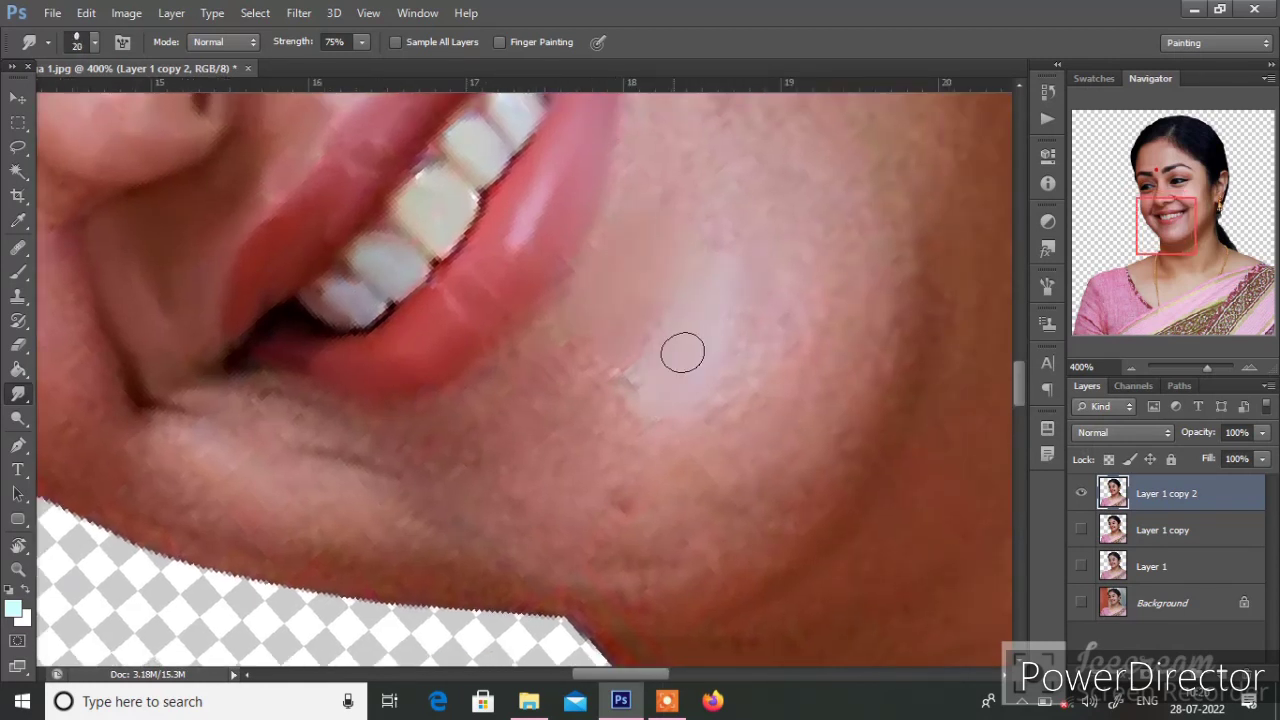
pyautogui.moveTo(680, 351)
pyautogui.mouseDown()
pyautogui.moveTo(760, 414)
pyautogui.moveTo(586, 371)
pyautogui.mouseUp()
pyautogui.press(']')
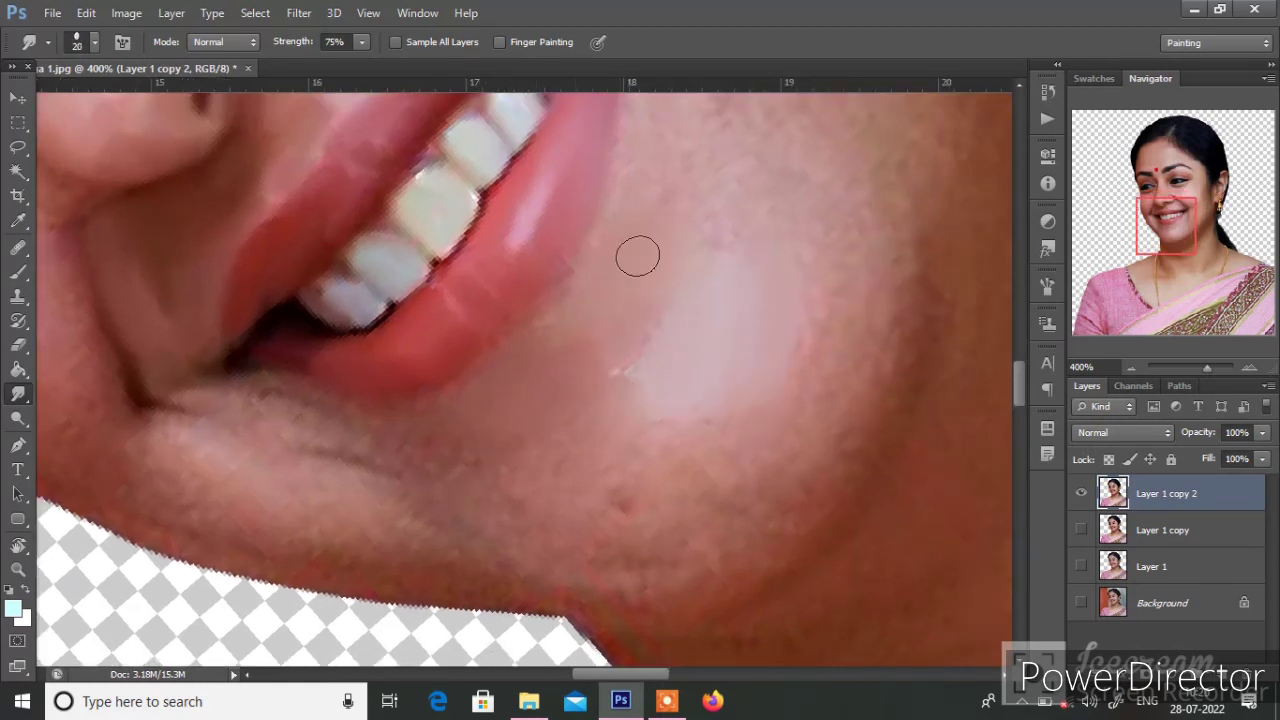
pyautogui.moveTo(634, 254); pyautogui.dragTo(843, 376)
# Step: Set the brush back to 20 px, tilt the view to about -19° and zoom out to the whole face
pyautogui.press('[')
pyautogui.press('[')
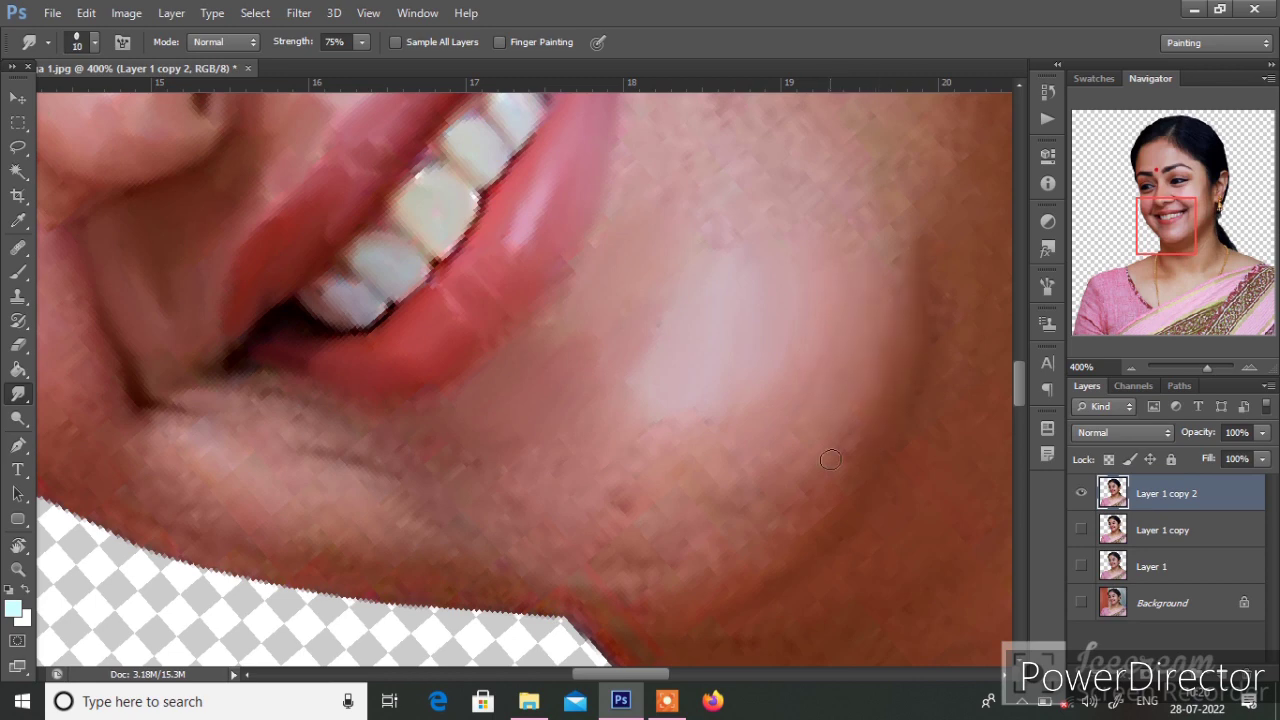
pyautogui.scroll(2, 700, 449)
pyautogui.press(']')
pyautogui.press(']')
pyautogui.press(']')
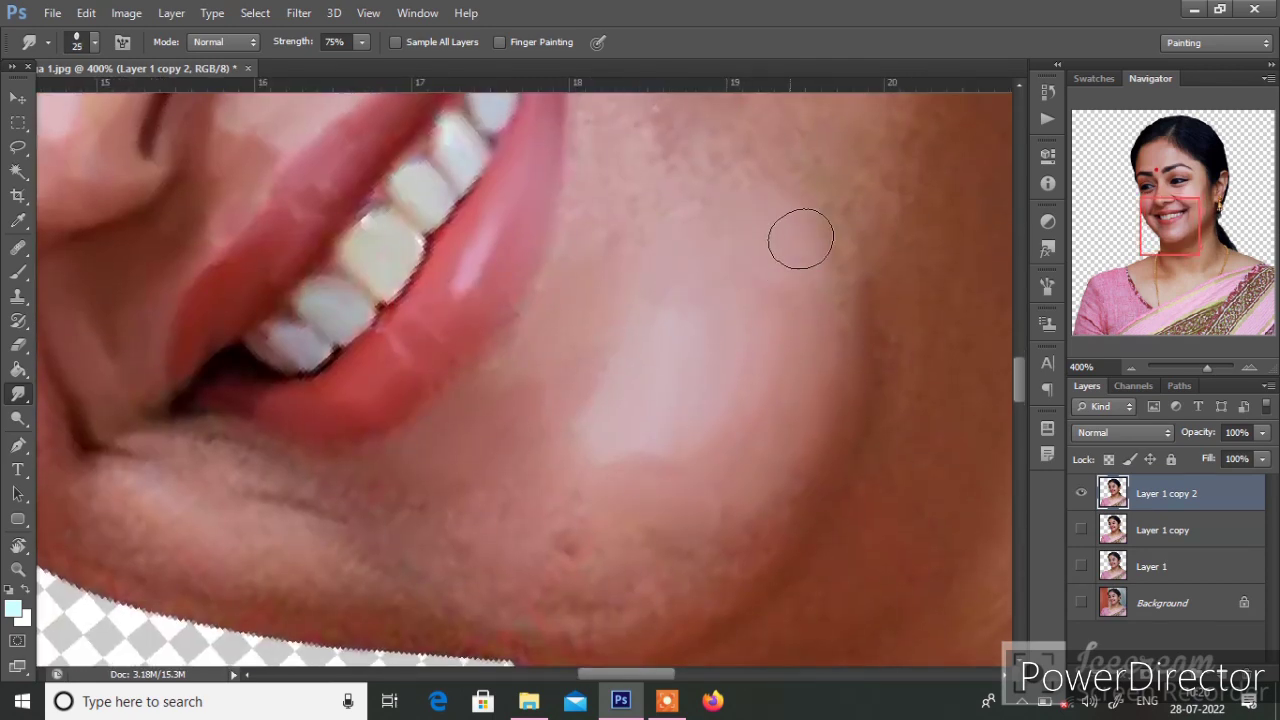
pyautogui.scroll(3, 800, 238)
pyautogui.press('[')
pyautogui.press('[')
pyautogui.press('[')
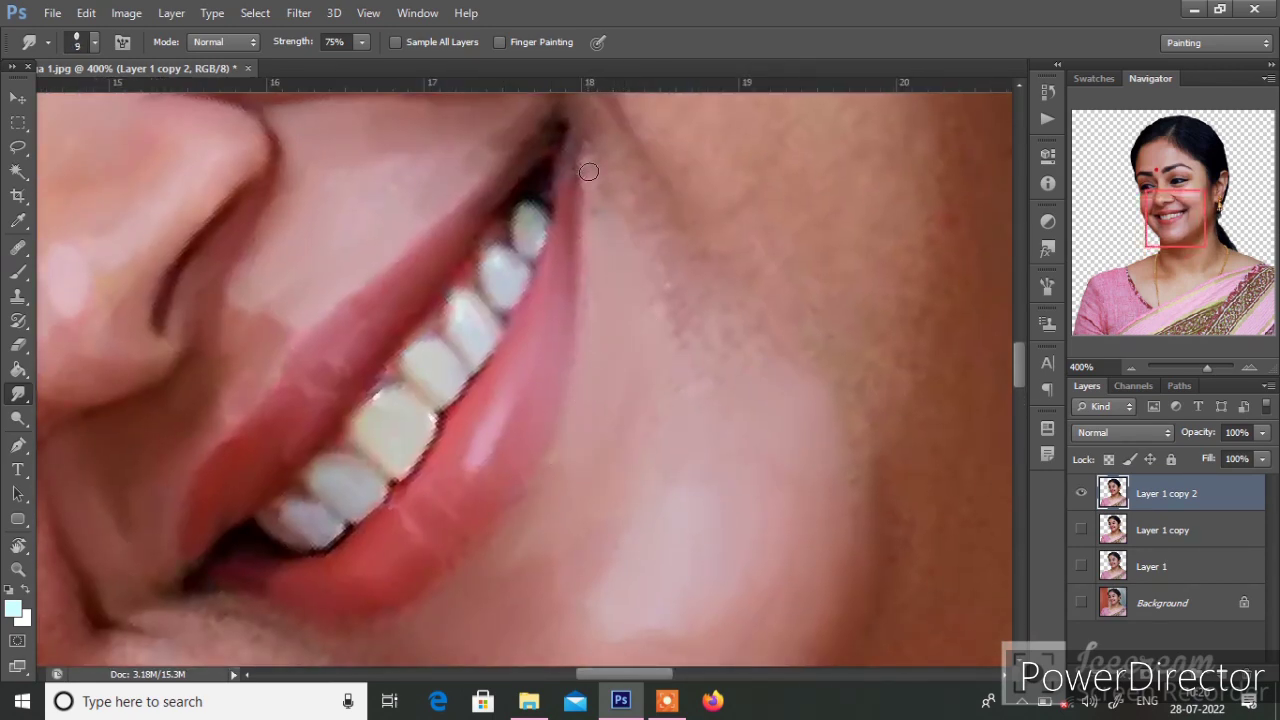
pyautogui.scroll(2, 588, 172)
pyautogui.press(']')
pyautogui.press(']')
pyautogui.press(']')
pyautogui.scroll(-2, 651, 300)
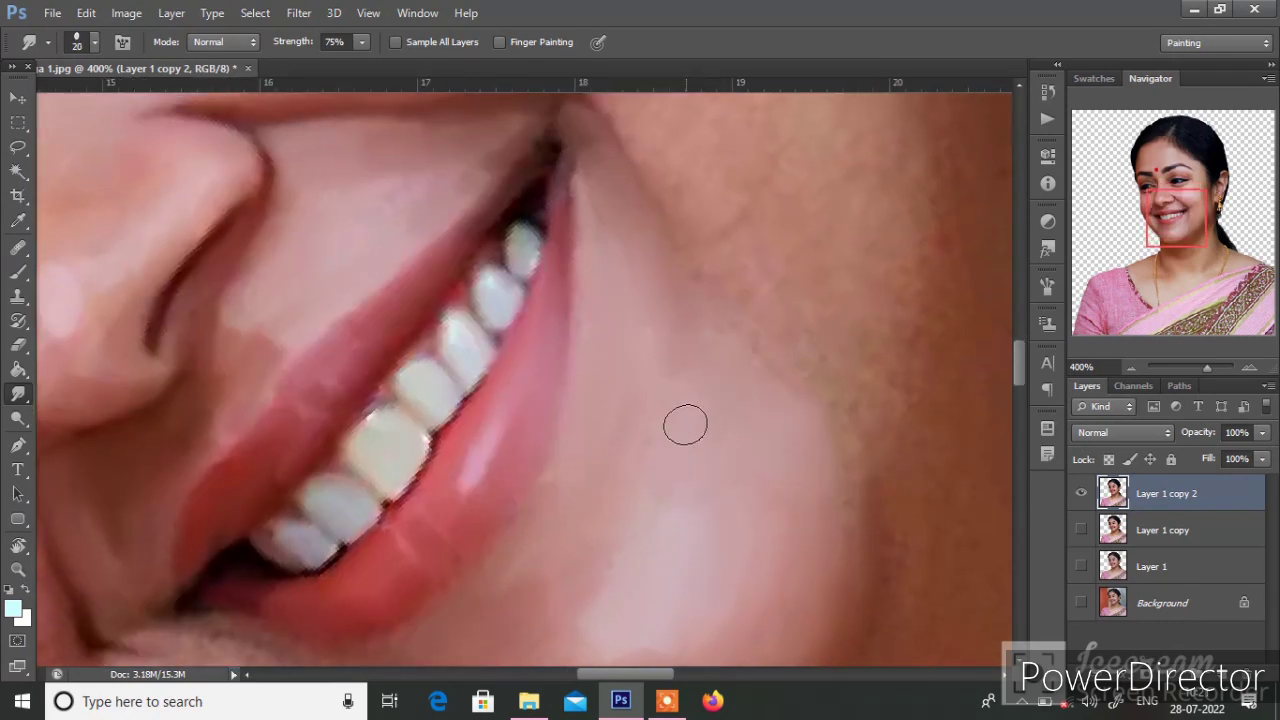
pyautogui.press('r')
pyautogui.moveTo(849, 423)
pyautogui.mouseDown()
pyautogui.moveTo(814, 380)
pyautogui.moveTo(775, 370)
pyautogui.moveTo(763, 343)
pyautogui.moveTo(706, 317)
pyautogui.moveTo(749, 297)
pyautogui.mouseUp()
pyautogui.hotkey('ctrl', '-')
pyautogui.hotkey('ctrl', '-')
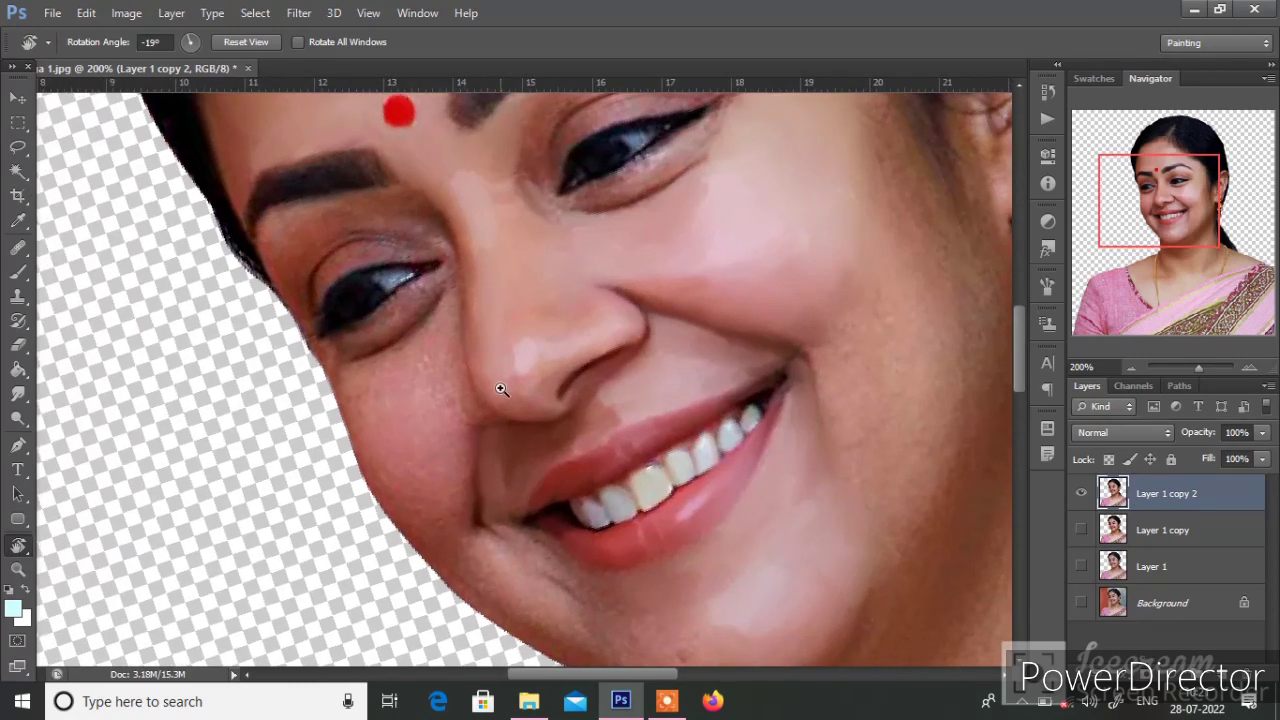
# Step: Zoom in on the cheek and smudge the skin along the nose crease with a smaller brush
pyautogui.click(501, 389)
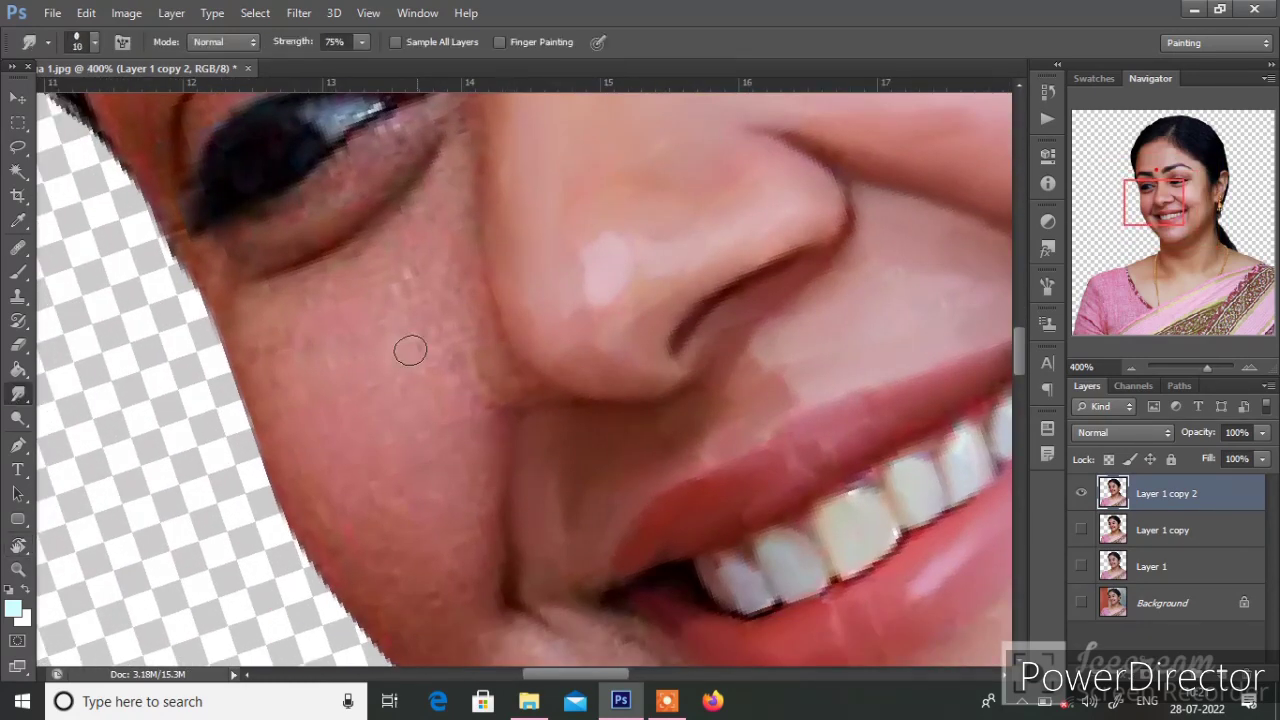
pyautogui.press('[')
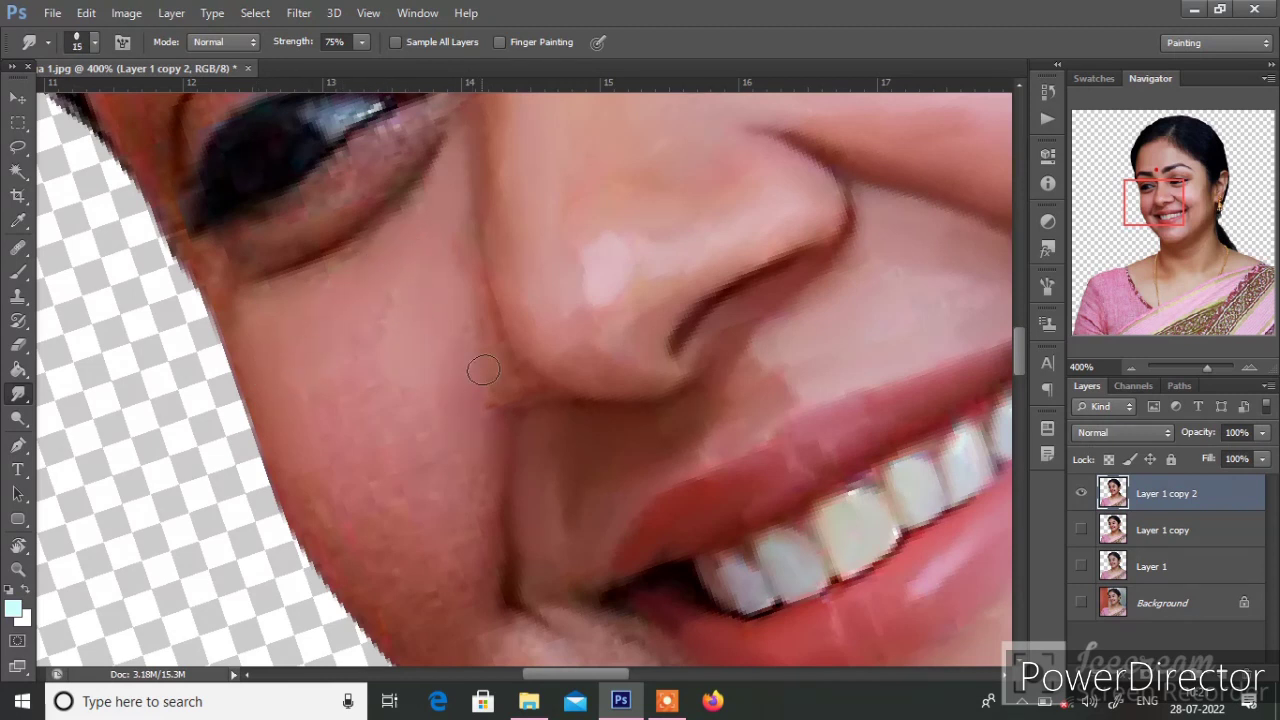
pyautogui.press('[')
pyautogui.press('[')
pyautogui.press('[')
pyautogui.moveTo(456, 366); pyautogui.dragTo(494, 420)
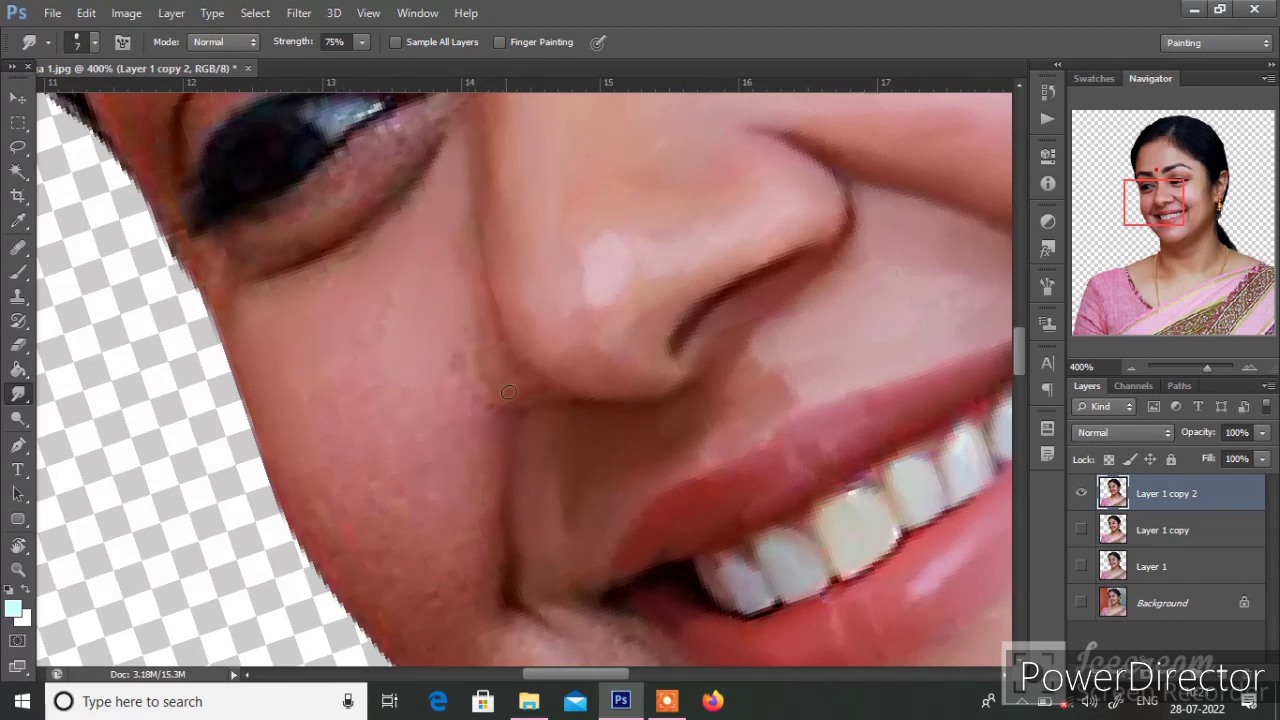
pyautogui.press(']')
pyautogui.press(']')
pyautogui.press(']')
pyautogui.press(']')
# Step: Bring the mouth and chin into view and soften the nose edge with a 10 px brush
pyautogui.press(']')
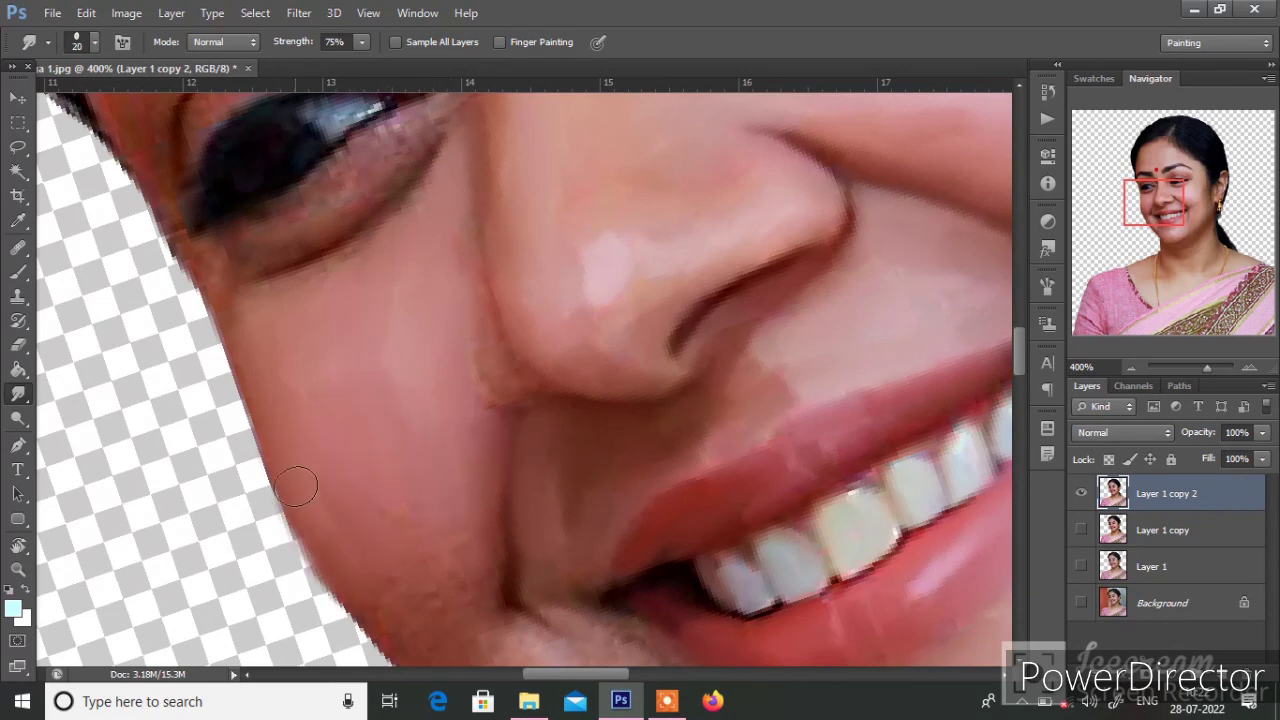
pyautogui.moveTo(300, 486); pyautogui.dragTo(250, 371)
pyautogui.press(']')
pyautogui.press('[')
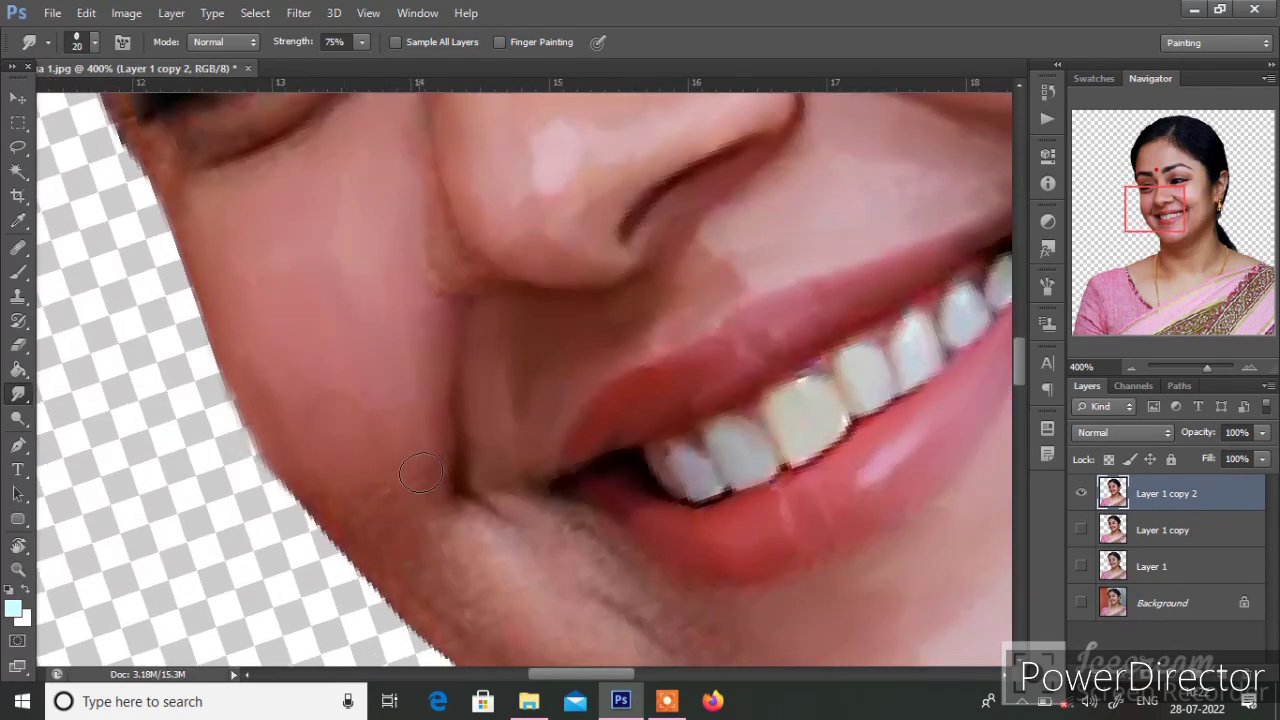
pyautogui.press('[')
pyautogui.scroll(3, 404, 235)
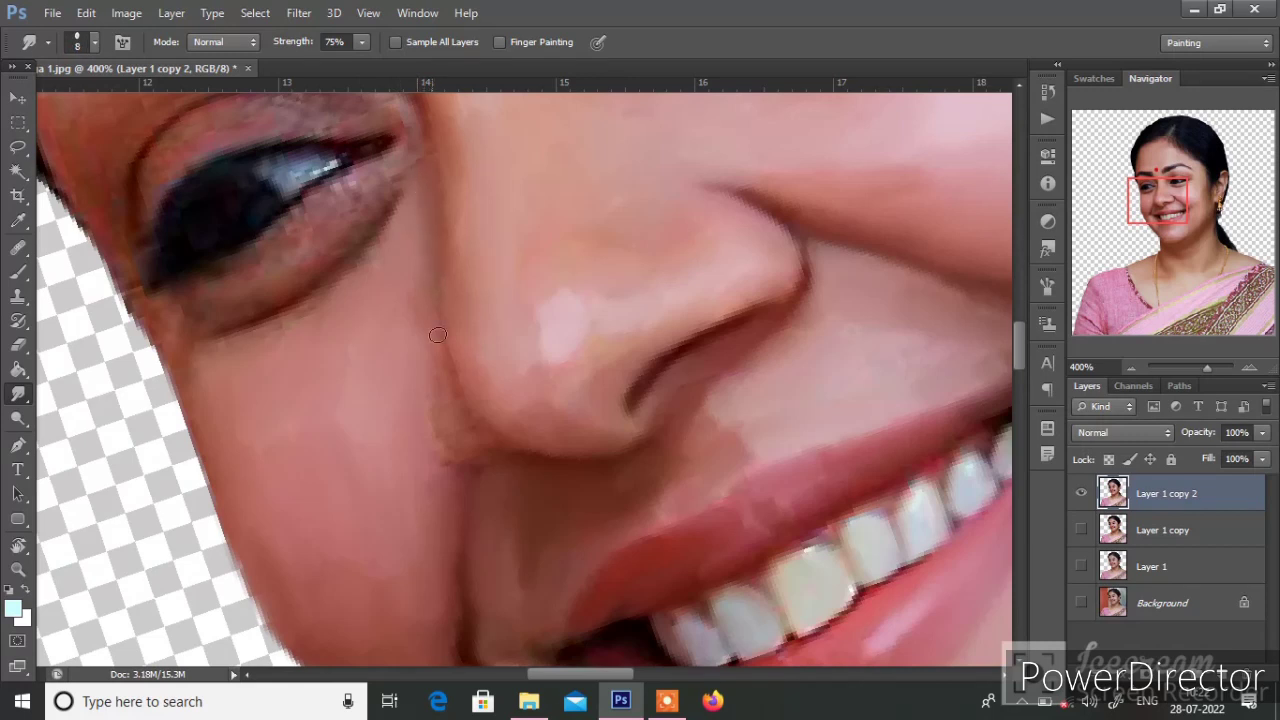
pyautogui.press('[')
pyautogui.moveTo(450, 455); pyautogui.dragTo(433, 353)
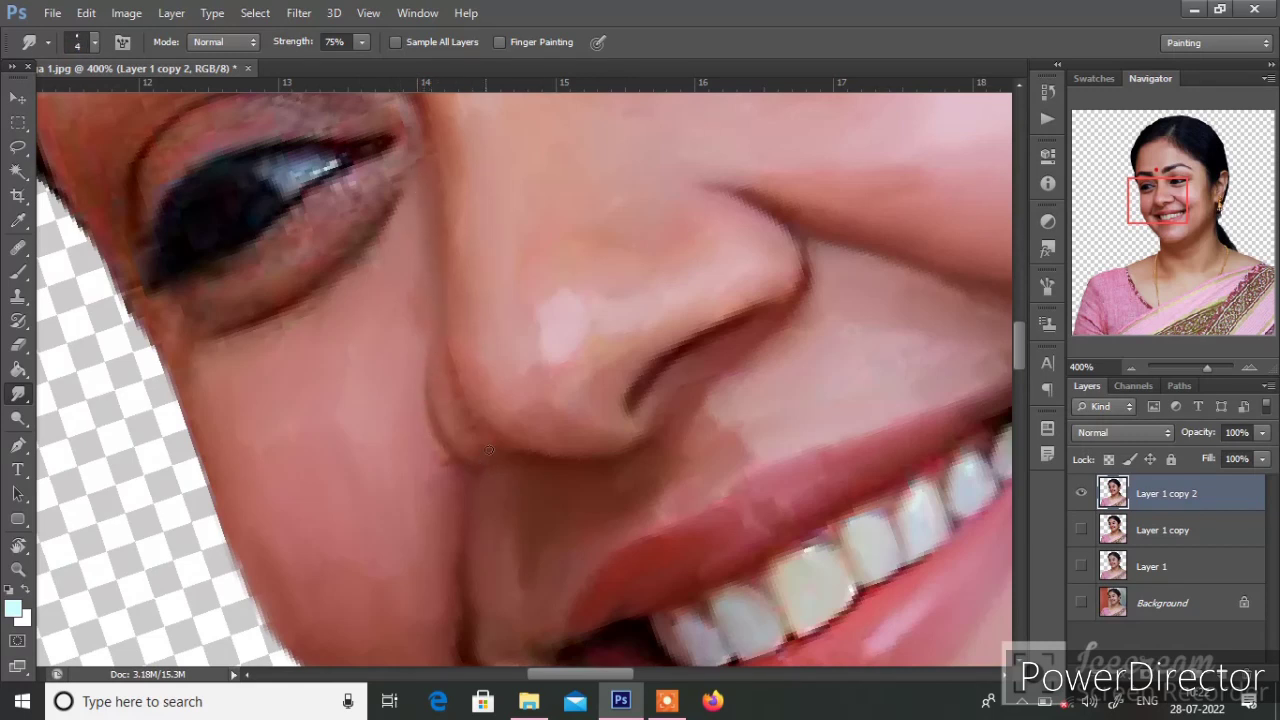
# Step: Blend the jawline and chin skin below the lower lip, varying the brush from 10 to 25 px
pyautogui.hscroll(-2, 449, 365)
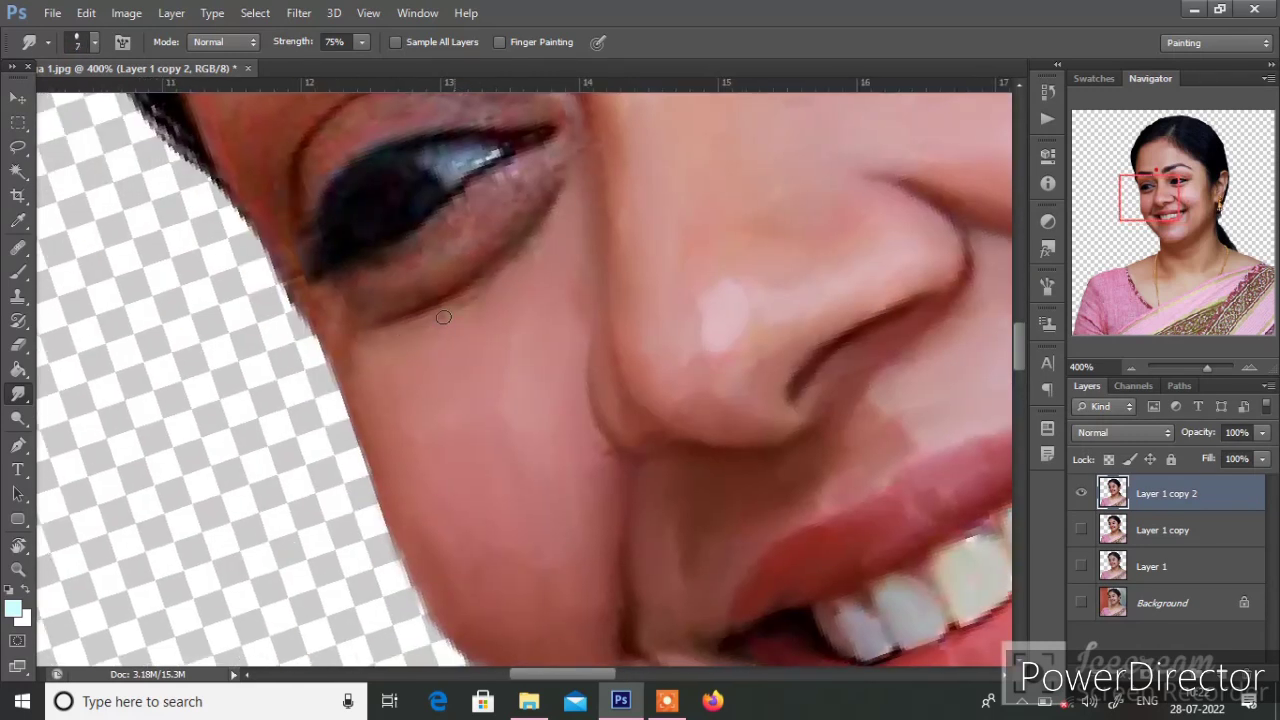
pyautogui.press(']')
pyautogui.press(']')
pyautogui.press(']')
pyautogui.scroll(-5, 409, 305)
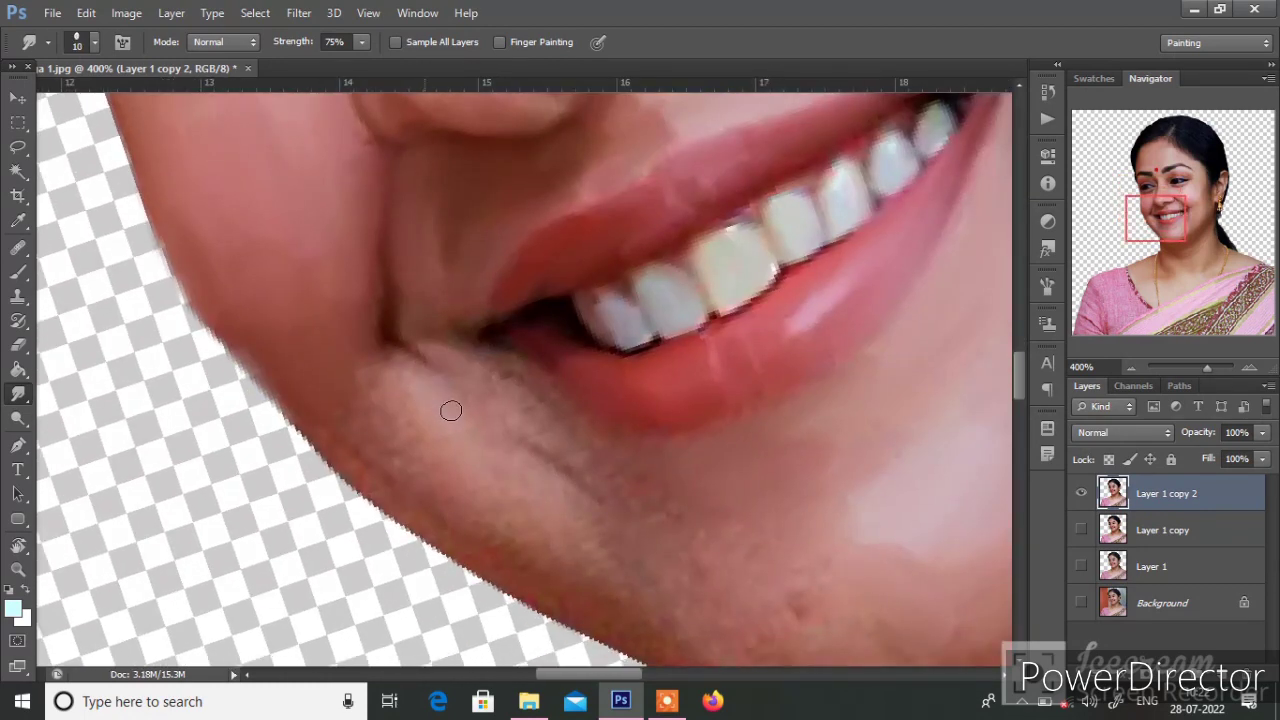
pyautogui.press(']')
pyautogui.press(']')
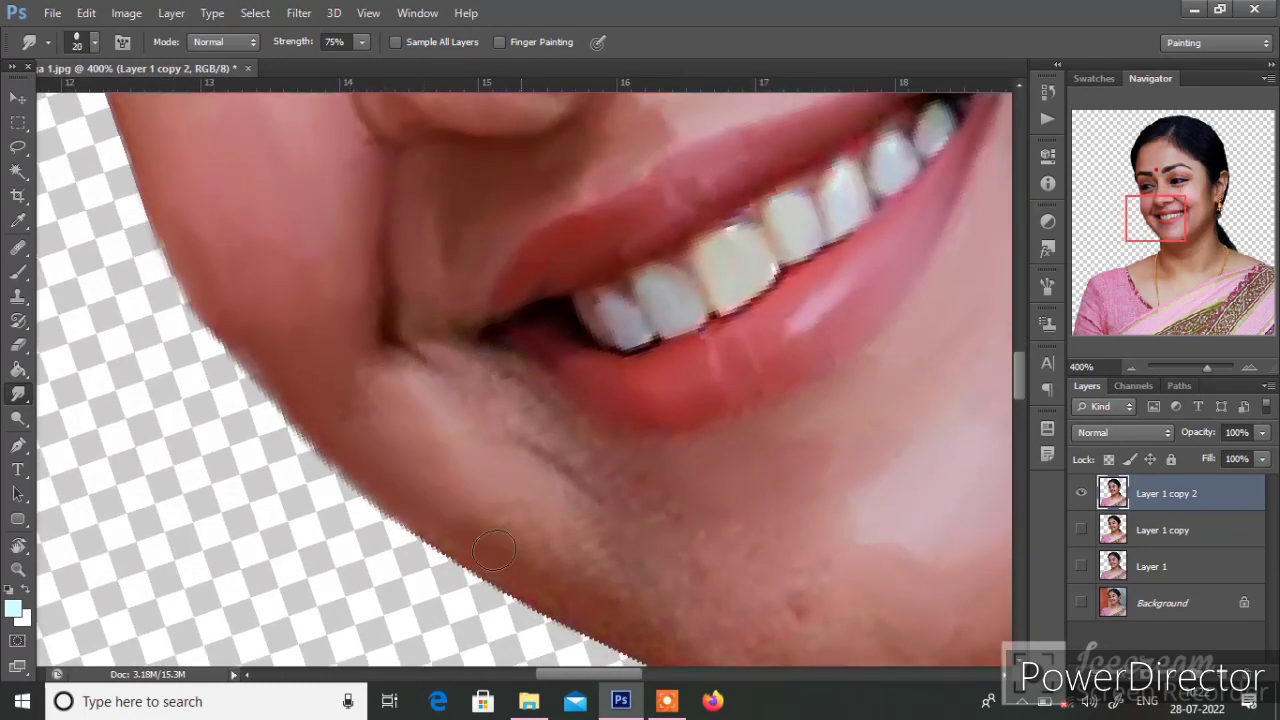
pyautogui.press('[')
pyautogui.press('[')
pyautogui.scroll(-2, 490, 370)
pyautogui.hscroll(2, 490, 370)
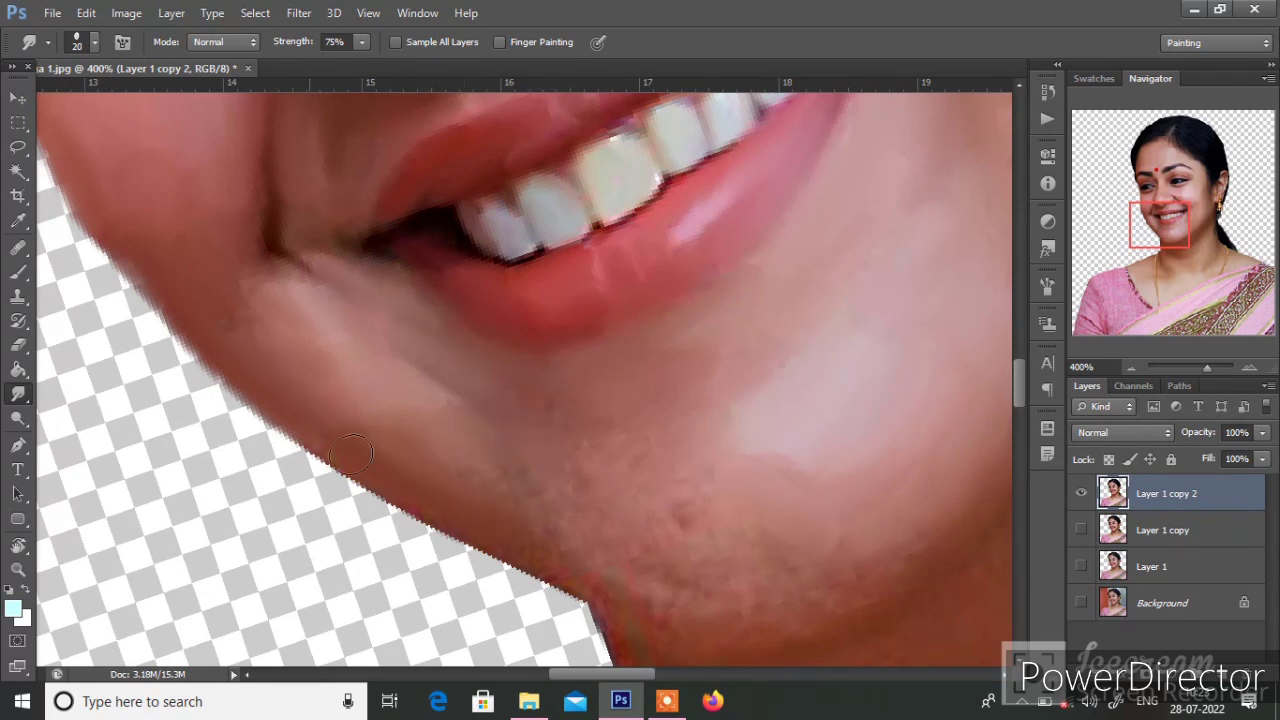
pyautogui.press(']')
pyautogui.press(']')
pyautogui.press(']')
pyautogui.scroll(-2, 530, 430)
pyautogui.hscroll(2, 530, 430)
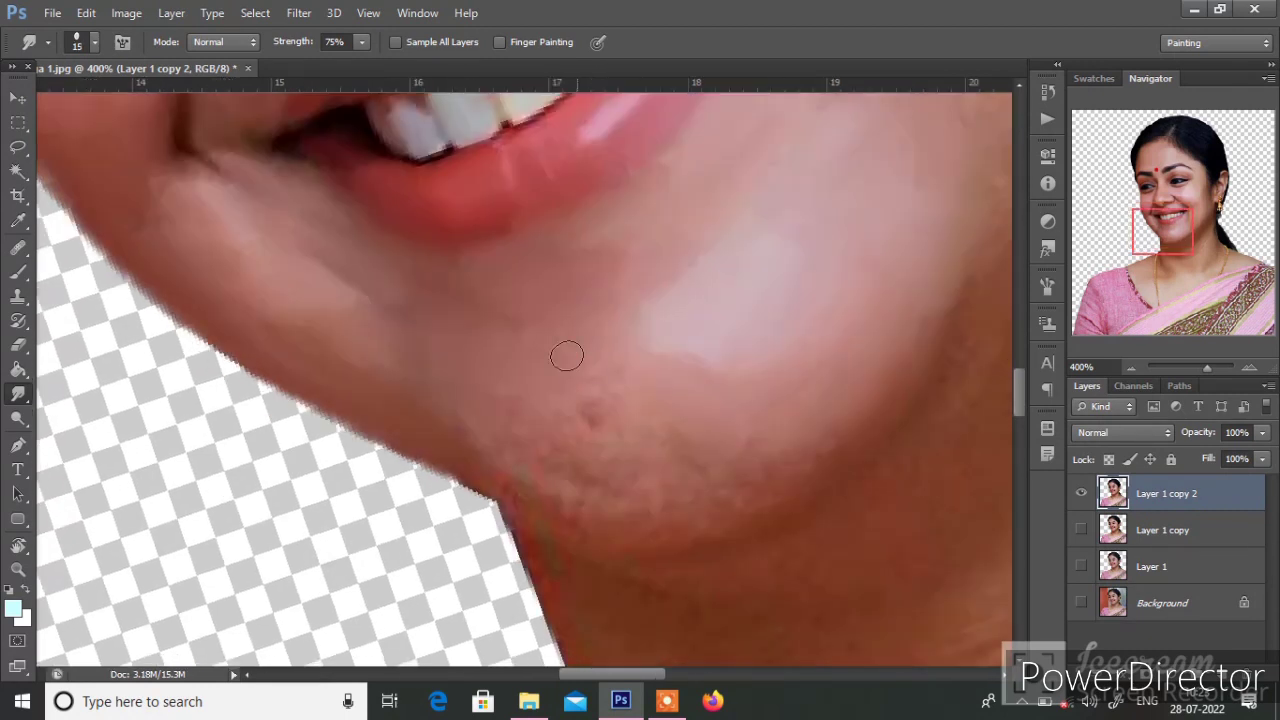
pyautogui.press('[')
pyautogui.press('[')
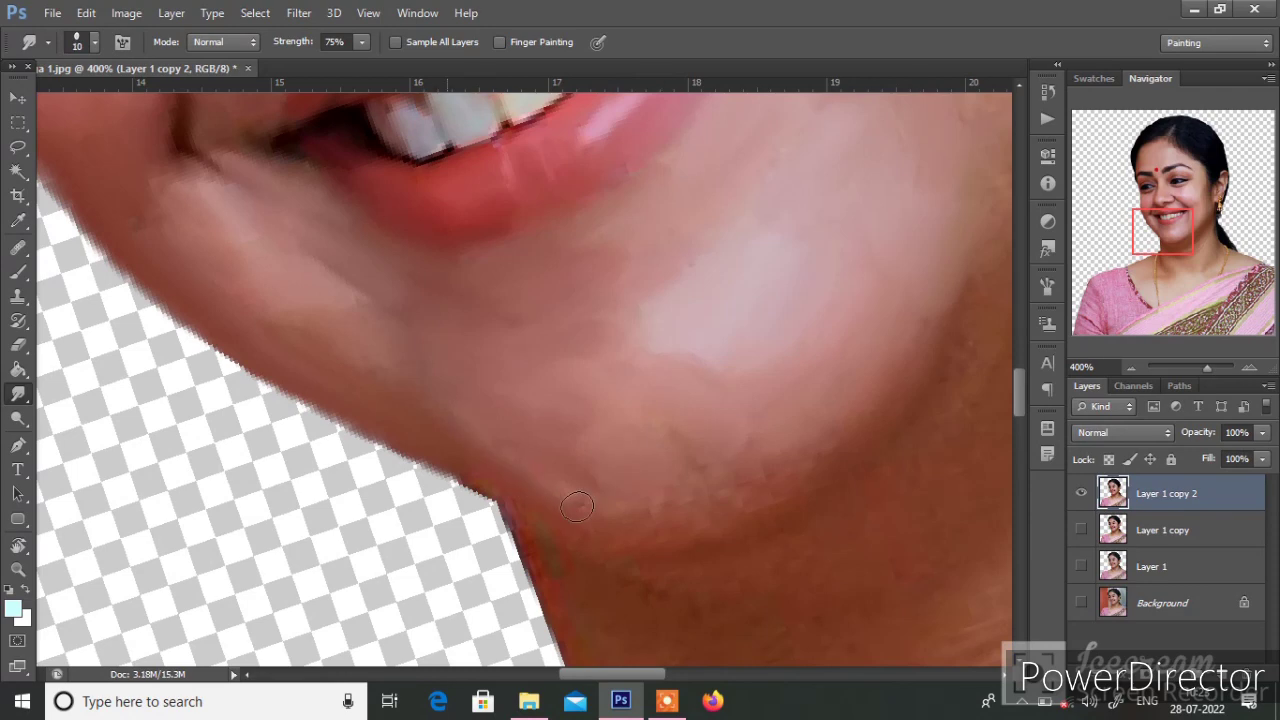
pyautogui.press(']')
pyautogui.press(']')
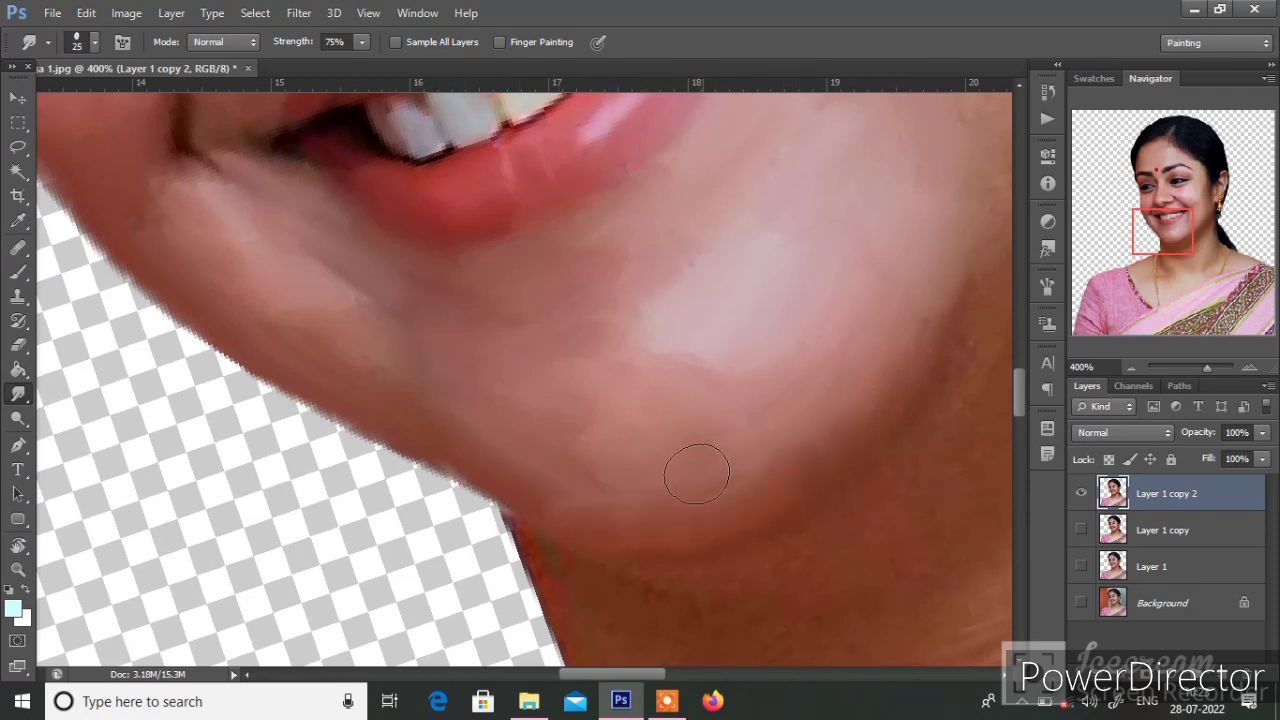
pyautogui.scroll(2, 764, 433)
pyautogui.hscroll(2, 764, 433)
pyautogui.scroll(-2, 764, 433)
pyautogui.scroll(-2, 751, 409)
# Step: Hide Layer 1 copy 2 and duplicate the re-shown Layer 1 copy into Layer 1 copy 3
pyautogui.scroll(2, 620, 350)
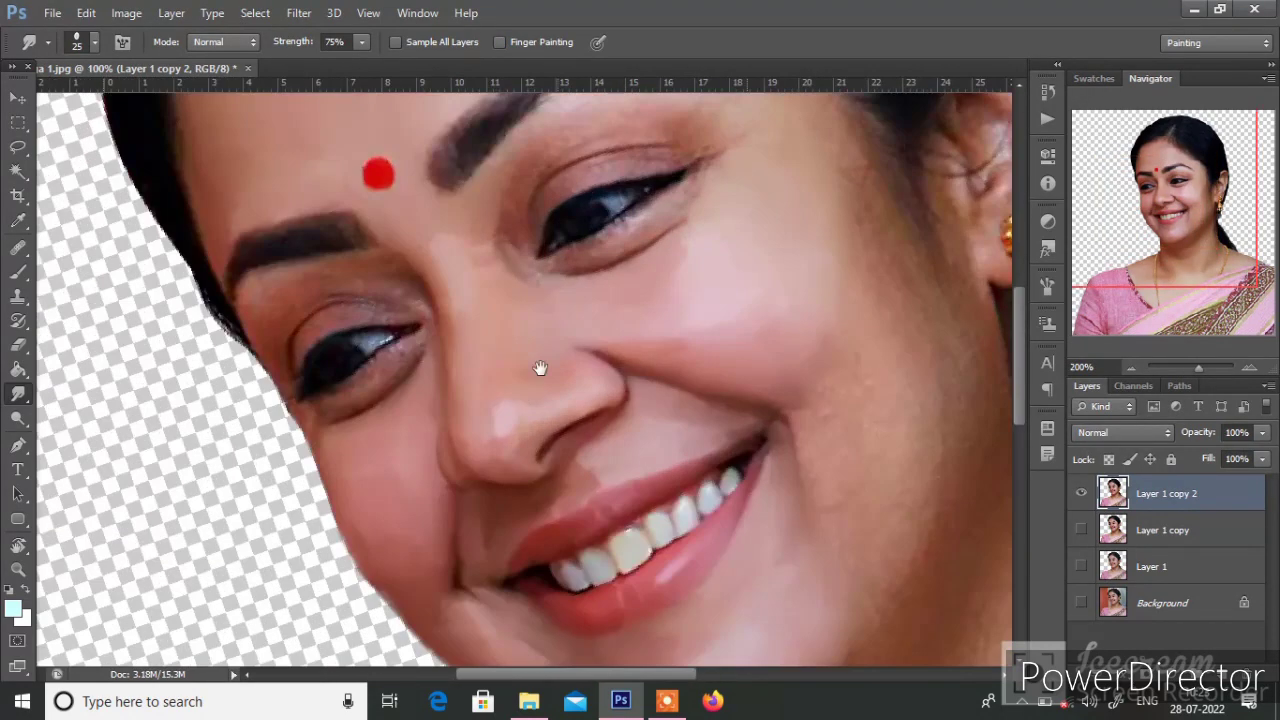
pyautogui.scroll(1, 610, 338)
pyautogui.scroll(-1, 590, 342)
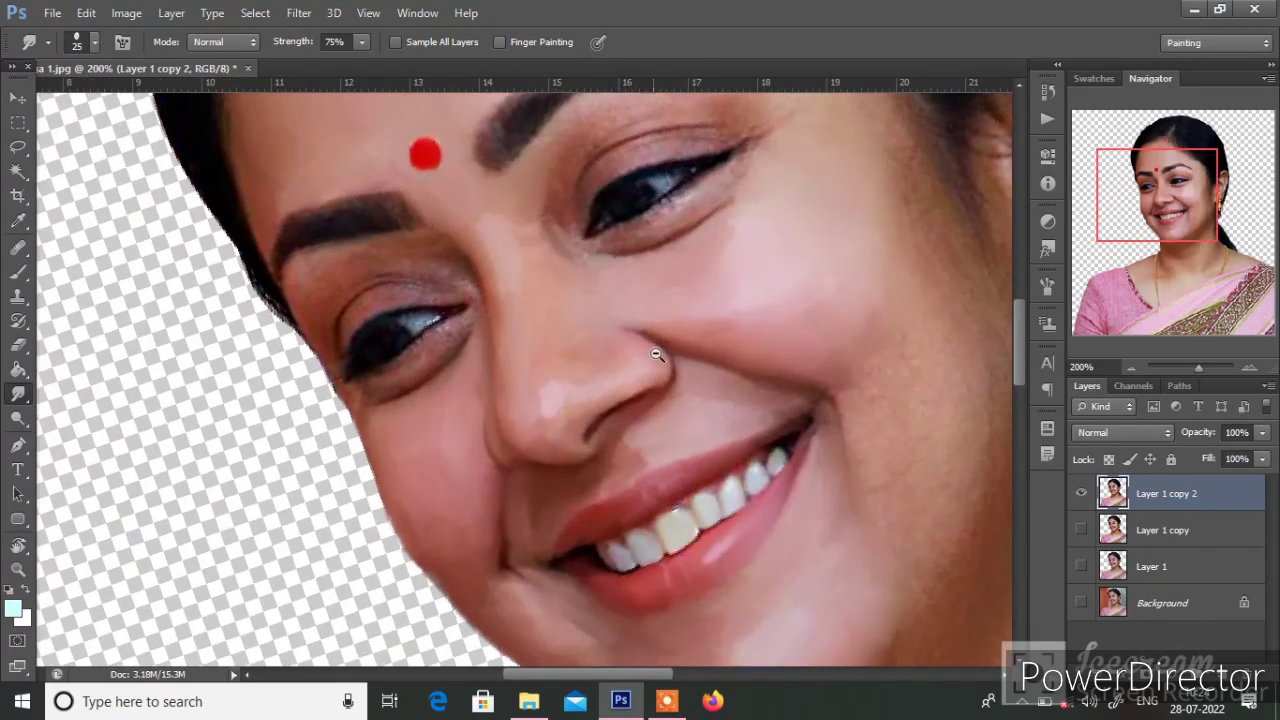
pyautogui.scroll(1, 656, 354)
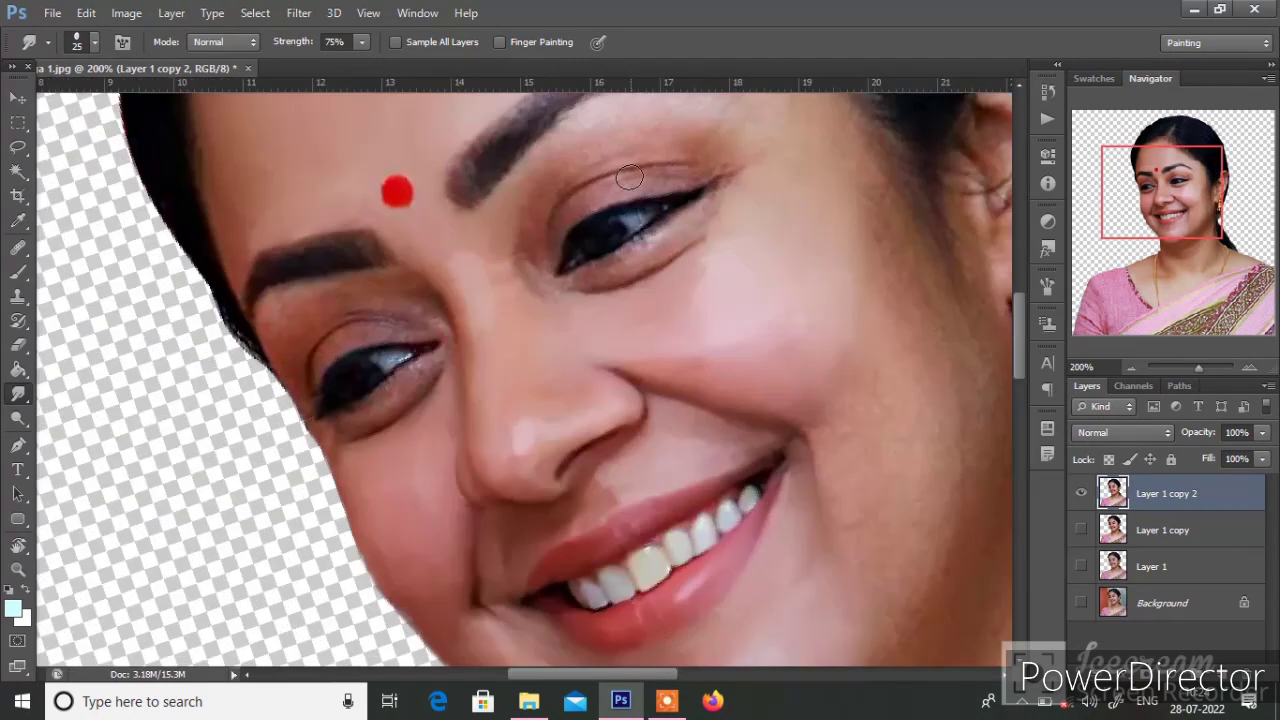
pyautogui.click(1083, 495)
pyautogui.click(1081, 530)
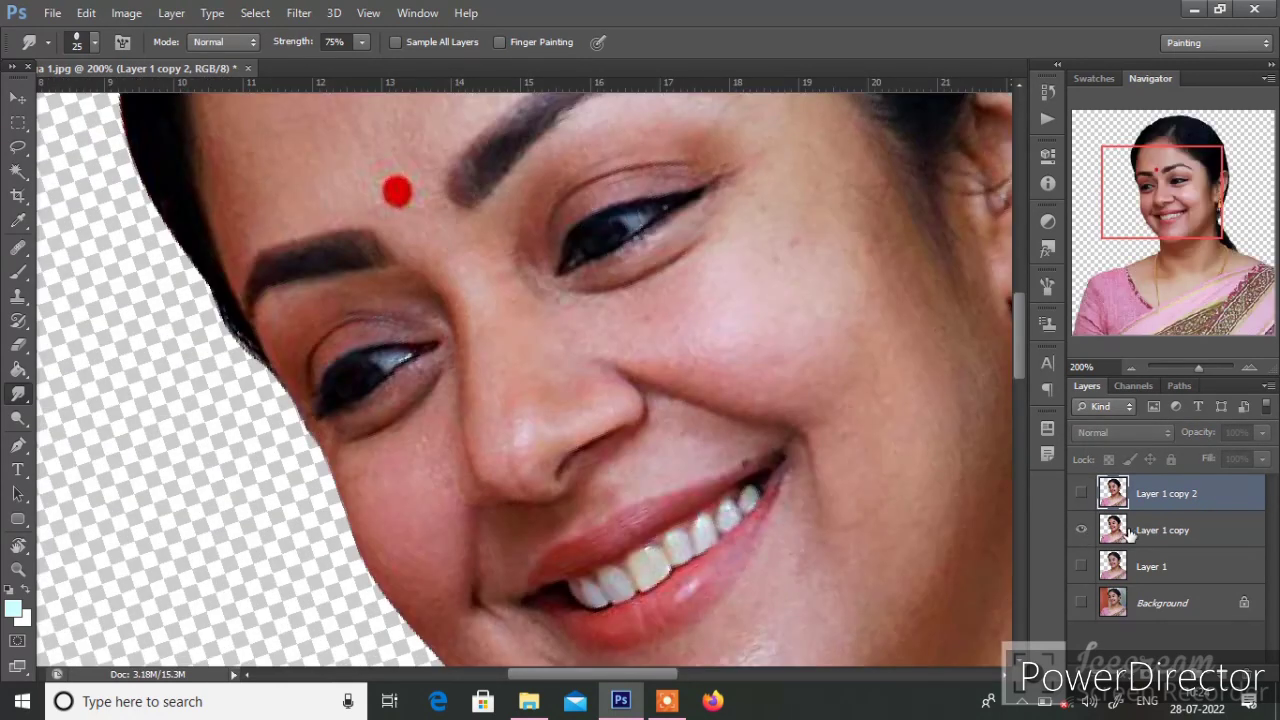
pyautogui.click(1122, 530)
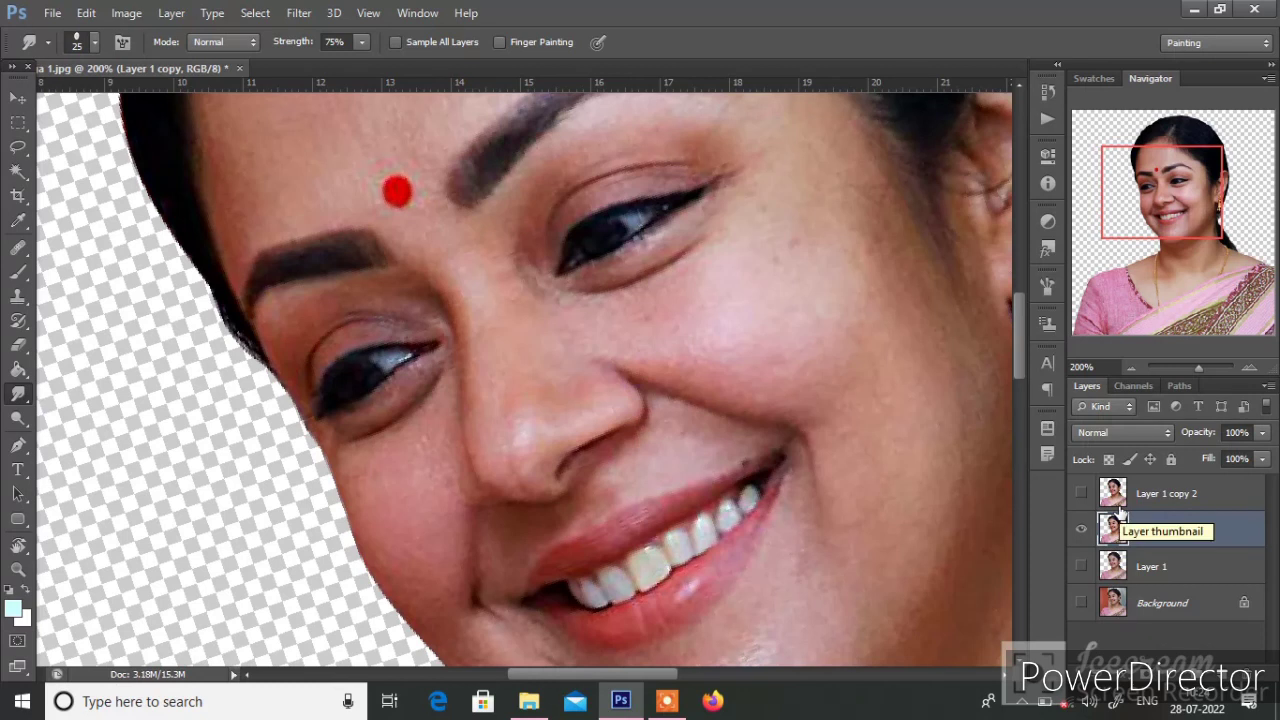
pyautogui.hotkey('ctrl', 'j')
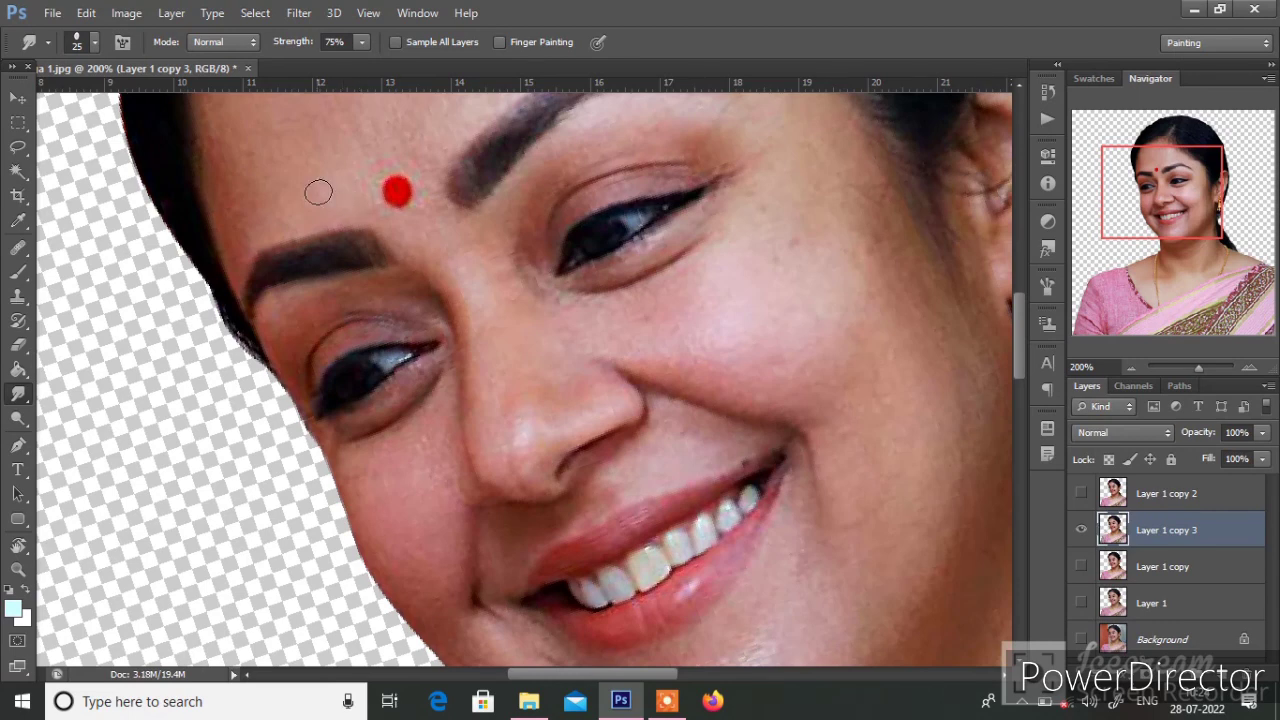
# Step: Pick a 25 px soft round smudge brush with Shape Dynamics off and collapse the Brush panel
pyautogui.rightClick(525, 283)
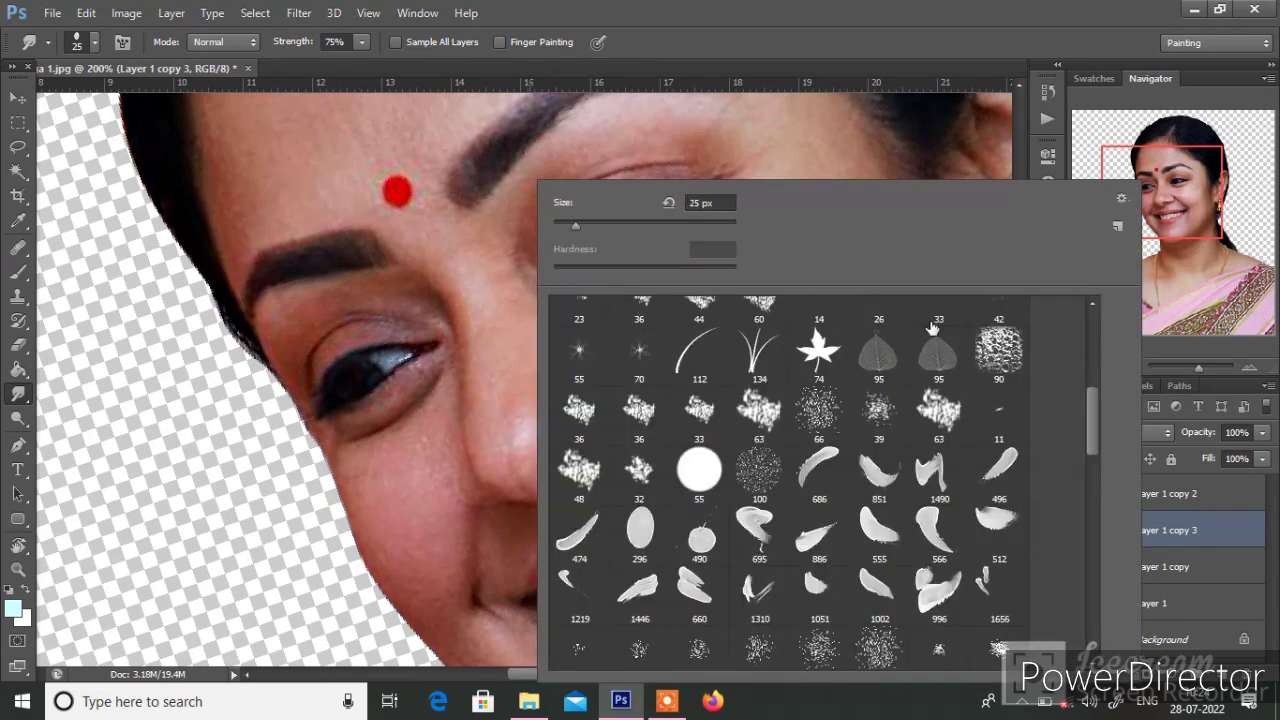
pyautogui.moveTo(1098, 412); pyautogui.dragTo(1089, 322)
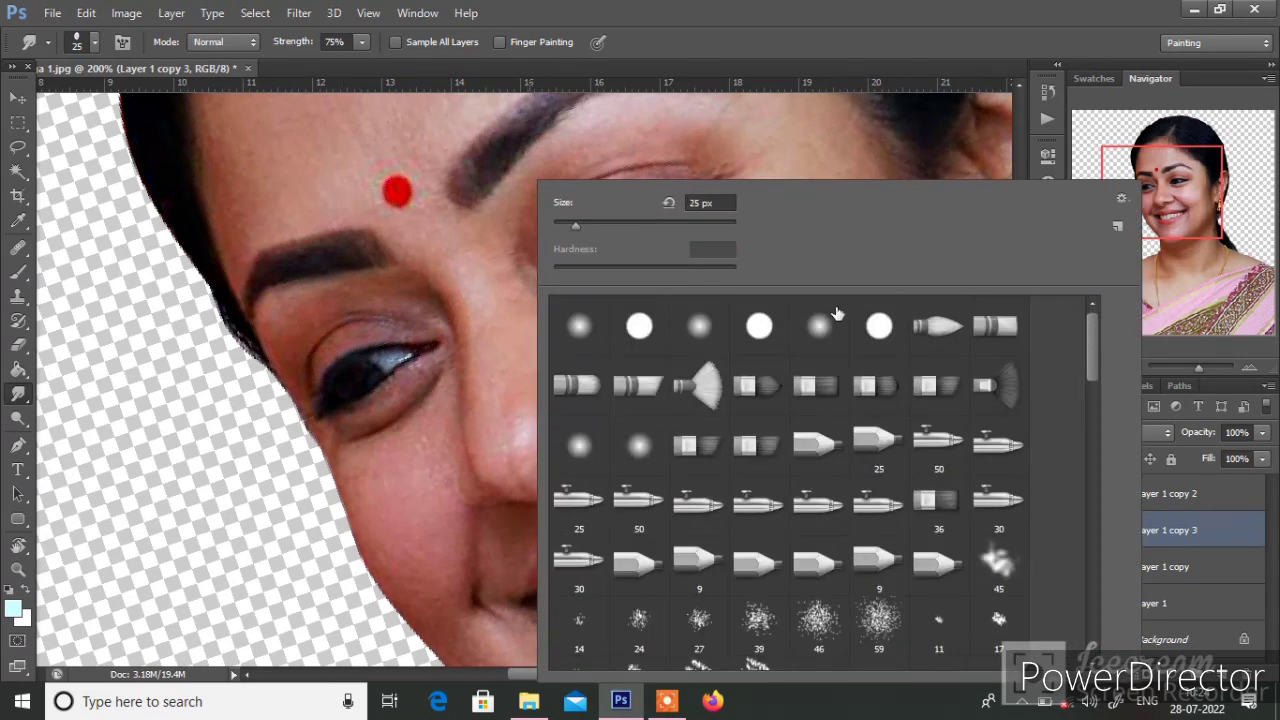
pyautogui.doubleClick(700, 328)
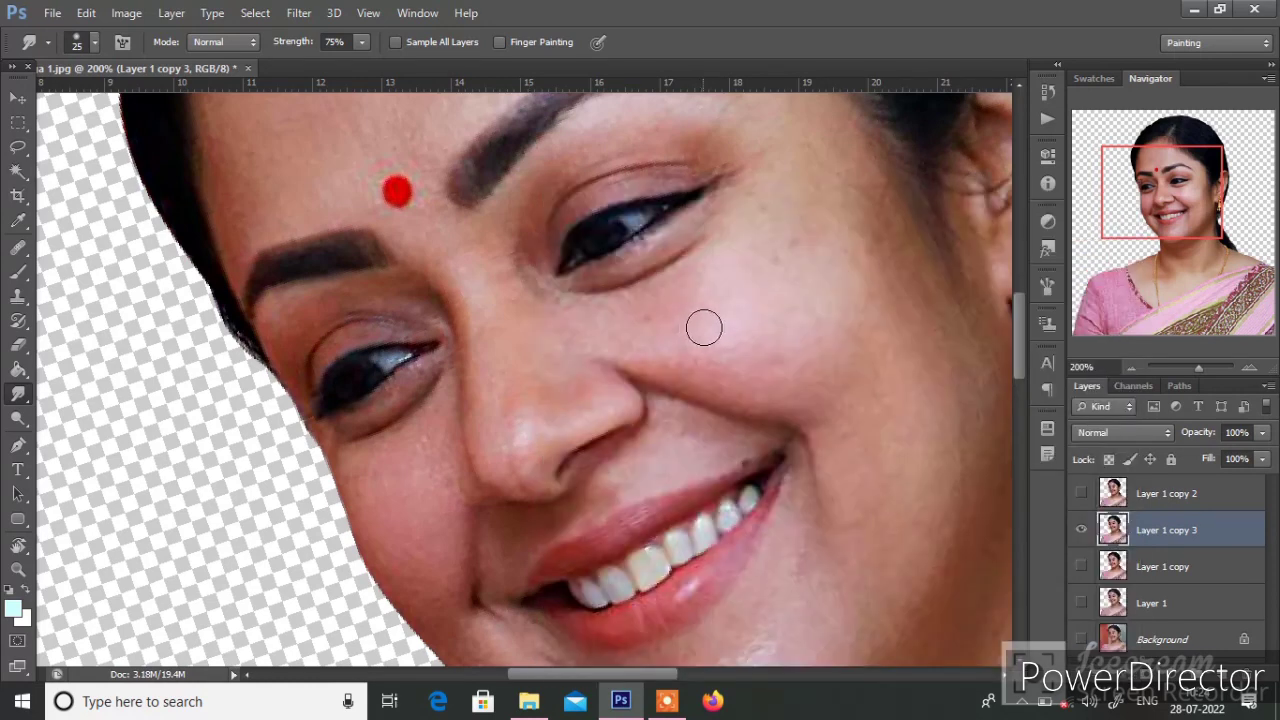
pyautogui.click(1049, 286)
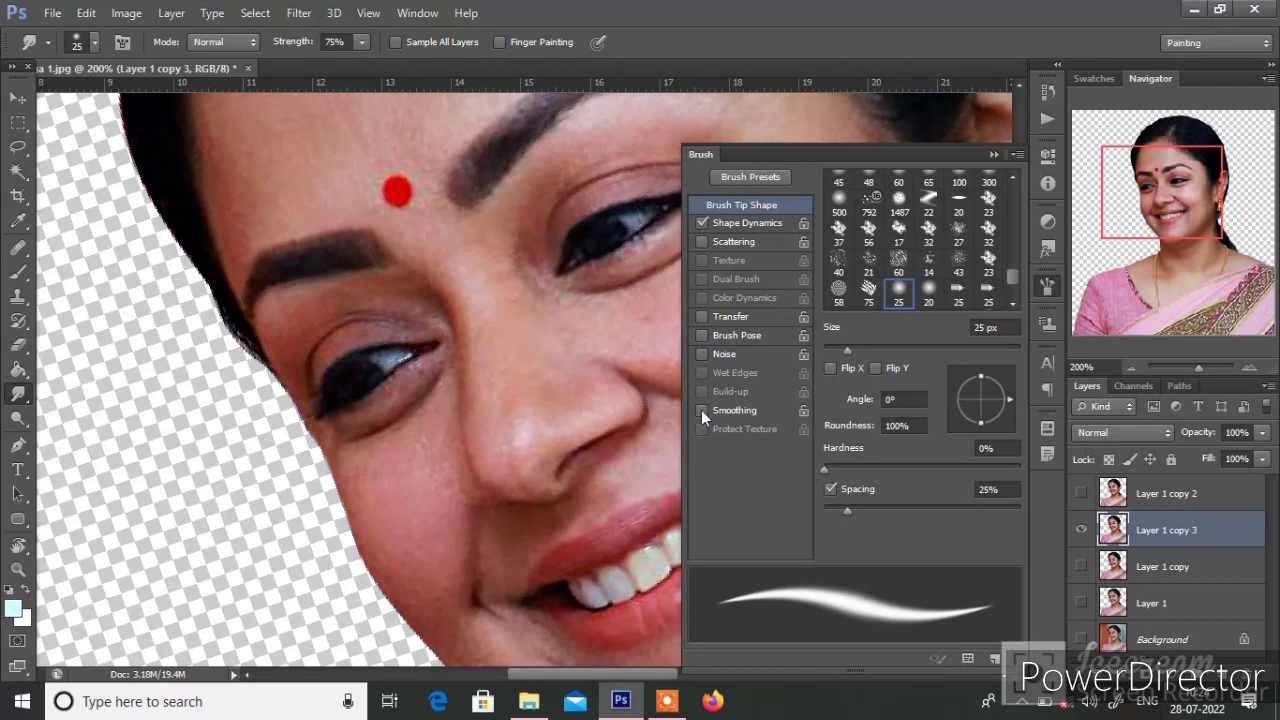
pyautogui.click(702, 222)
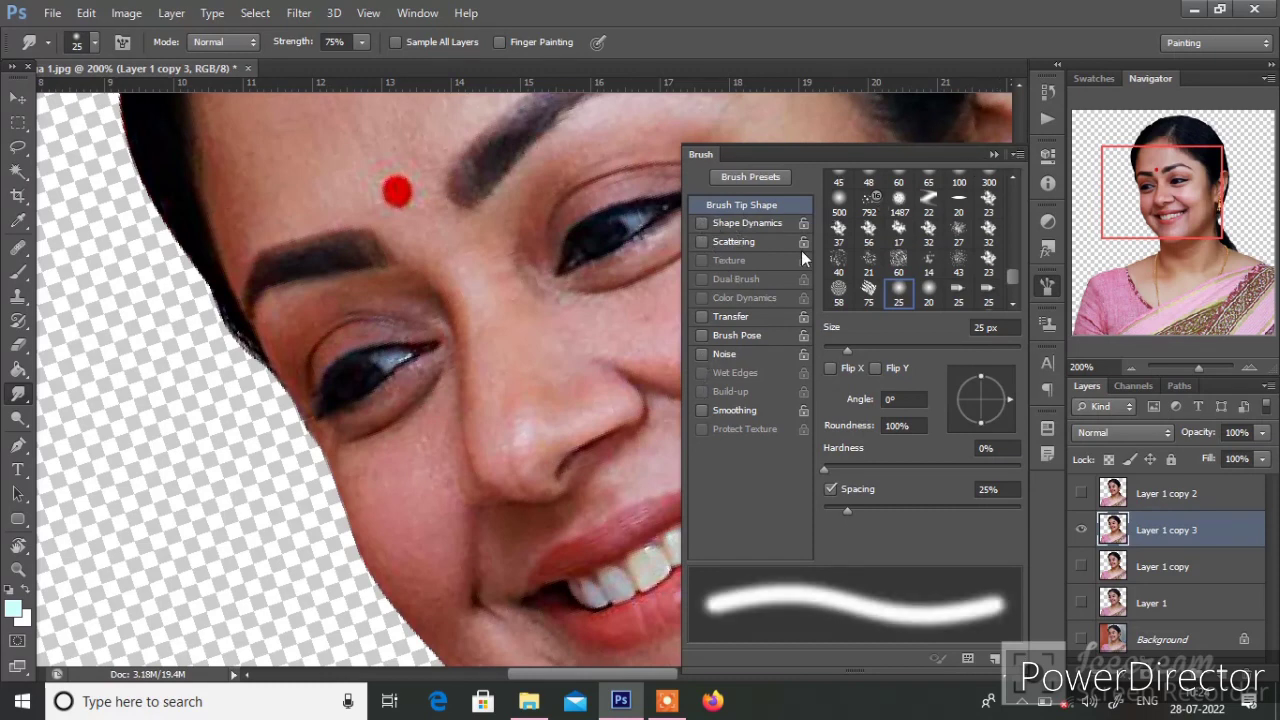
pyautogui.click(994, 155)
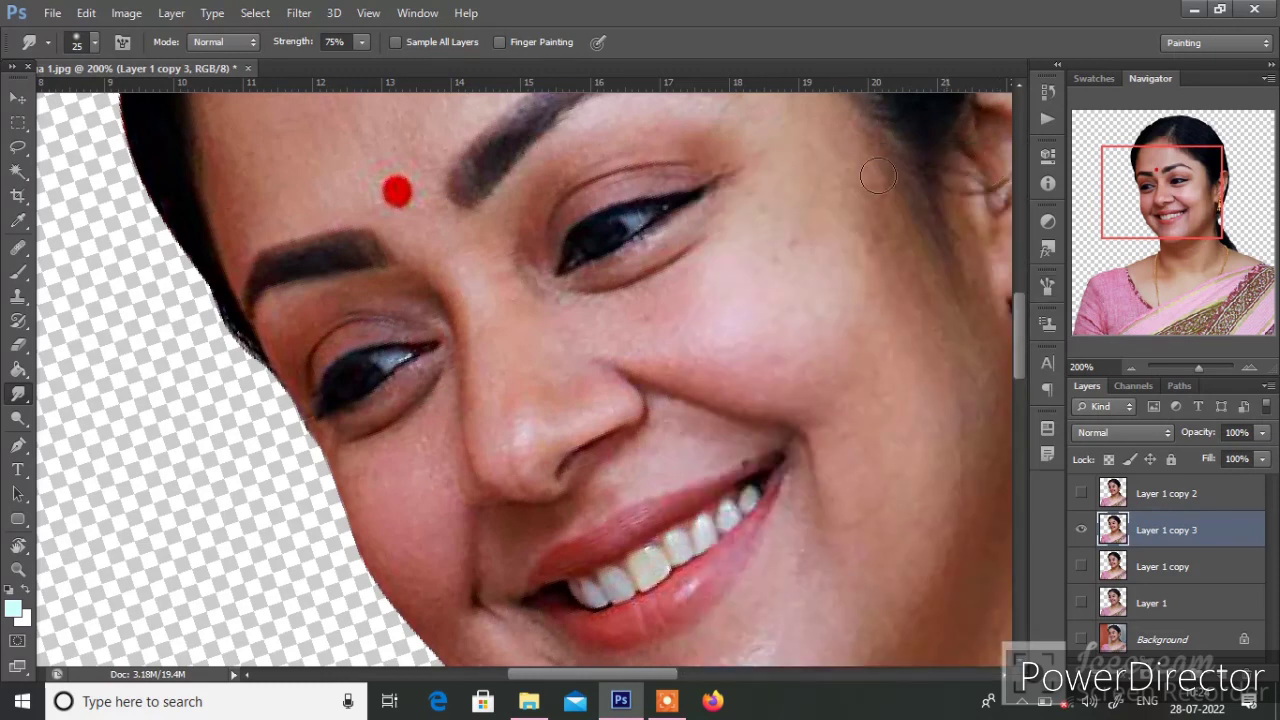
# Step: Zoom in on the nose at 400% and raise the Smudge strength from 75% to 83%
pyautogui.click(578, 407)
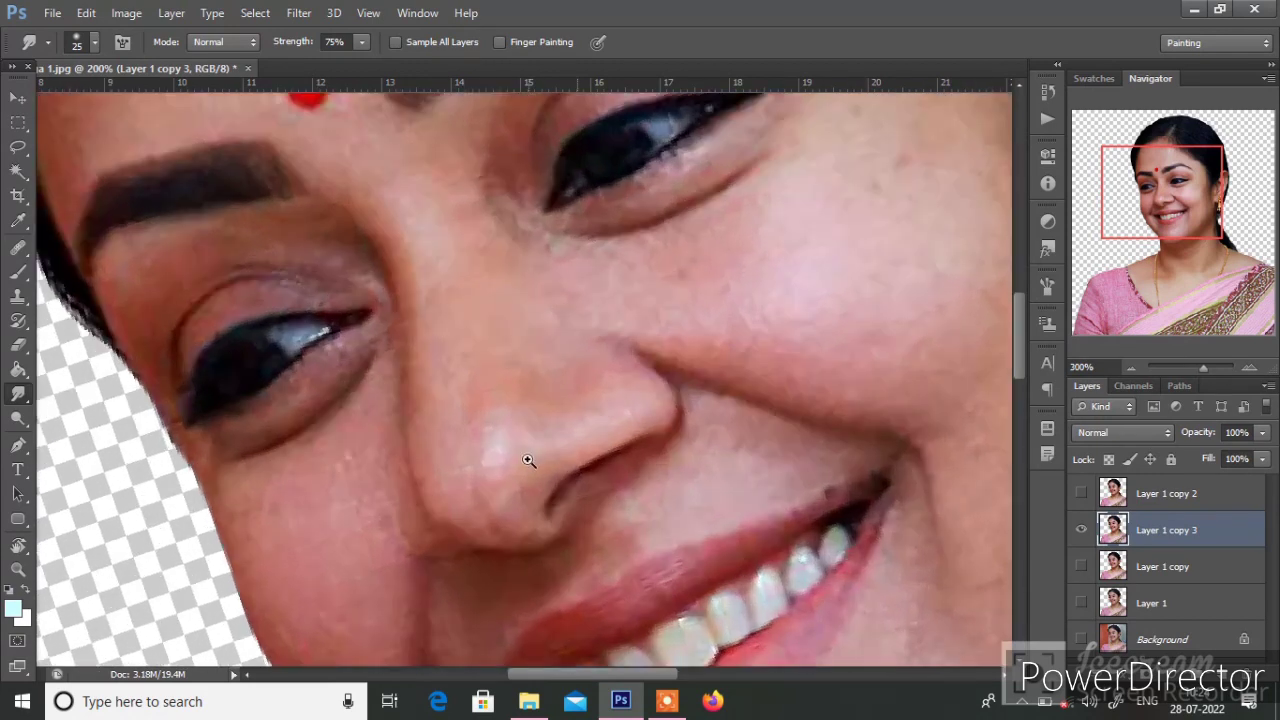
pyautogui.moveTo(520, 449)
pyautogui.mouseDown()
pyautogui.moveTo(750, 205)
pyautogui.moveTo(831, 177)
pyautogui.mouseUp()
pyautogui.moveTo(786, 229); pyautogui.dragTo(672, 302)
pyautogui.hotkey('ctrl', '-')
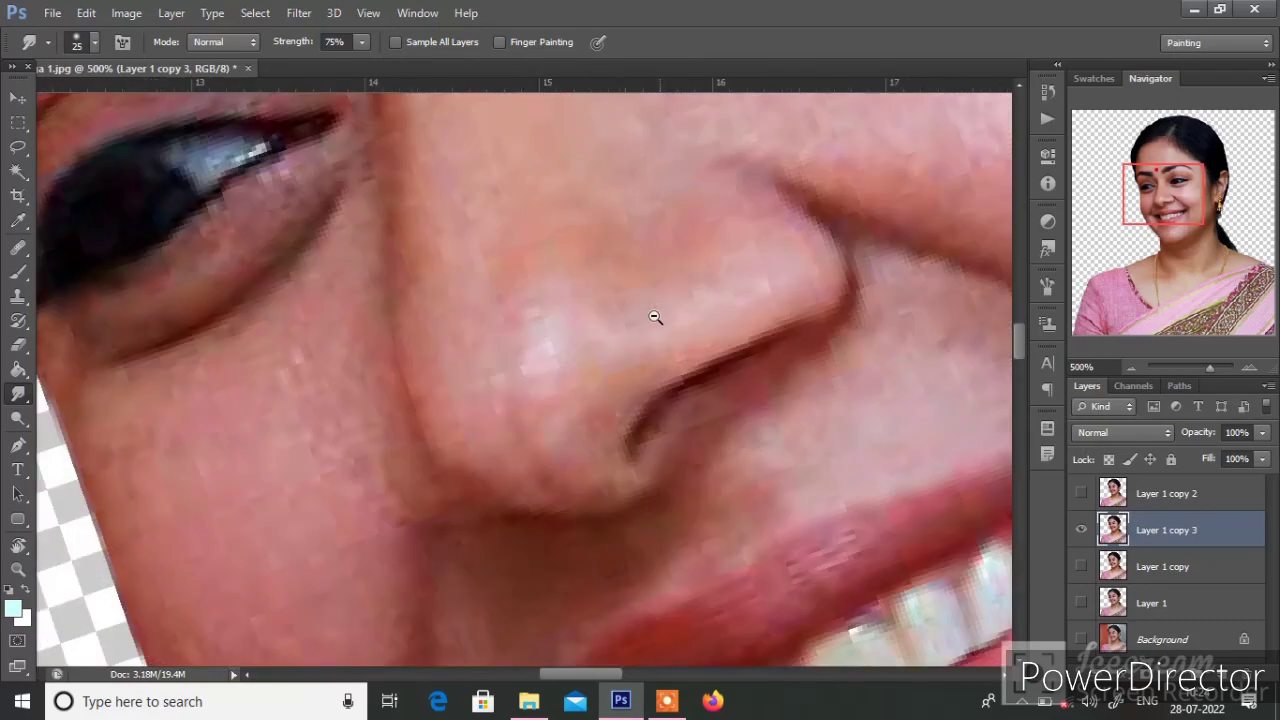
pyautogui.hotkey('ctrl', '-')
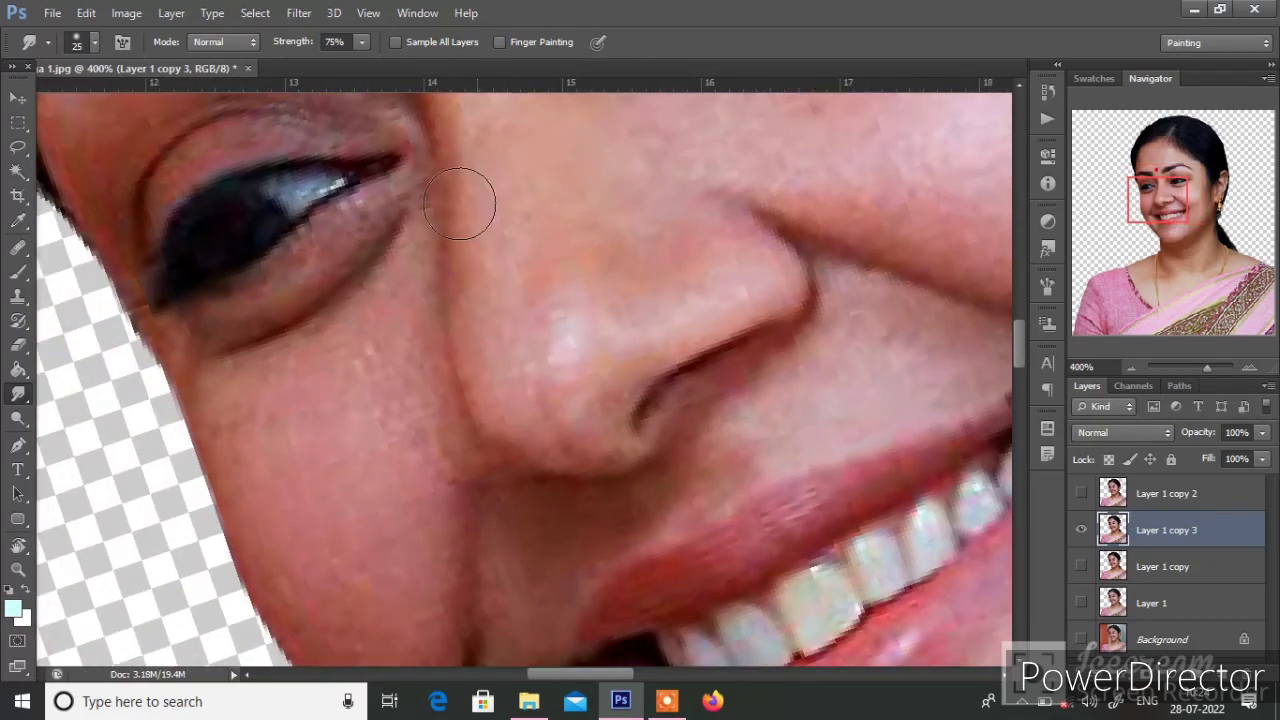
pyautogui.click(362, 43)
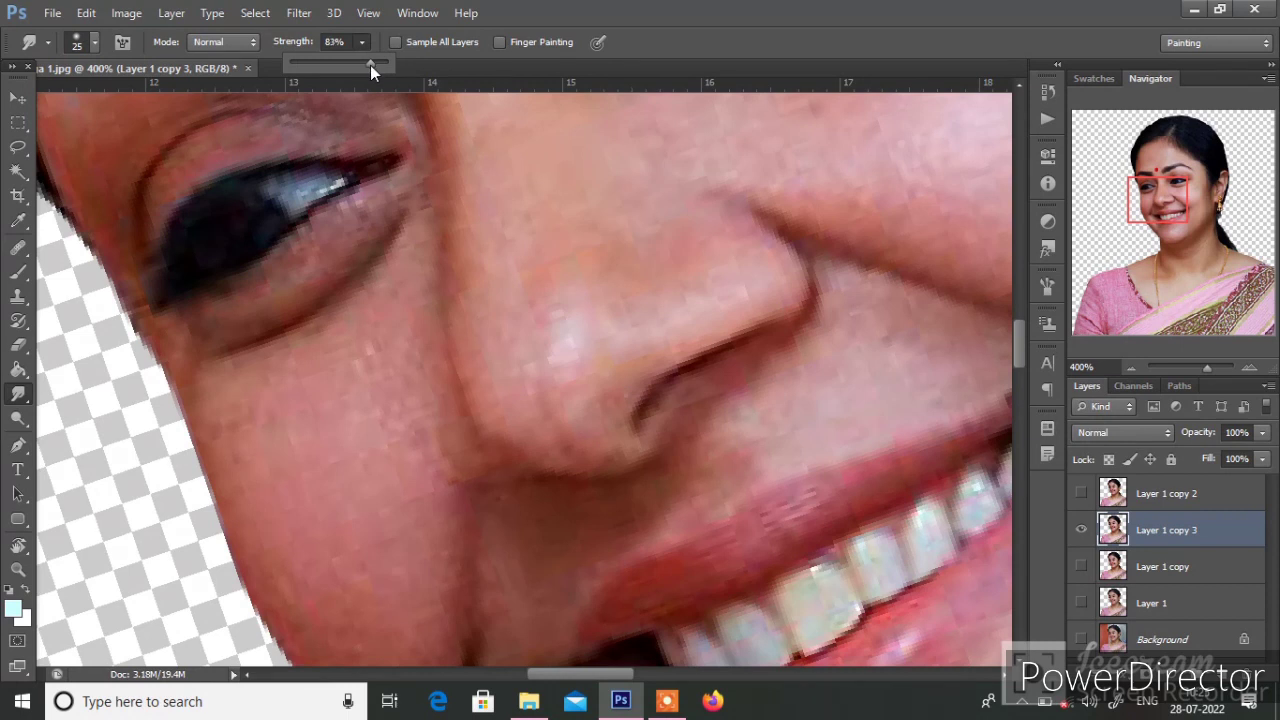
pyautogui.click(507, 210)
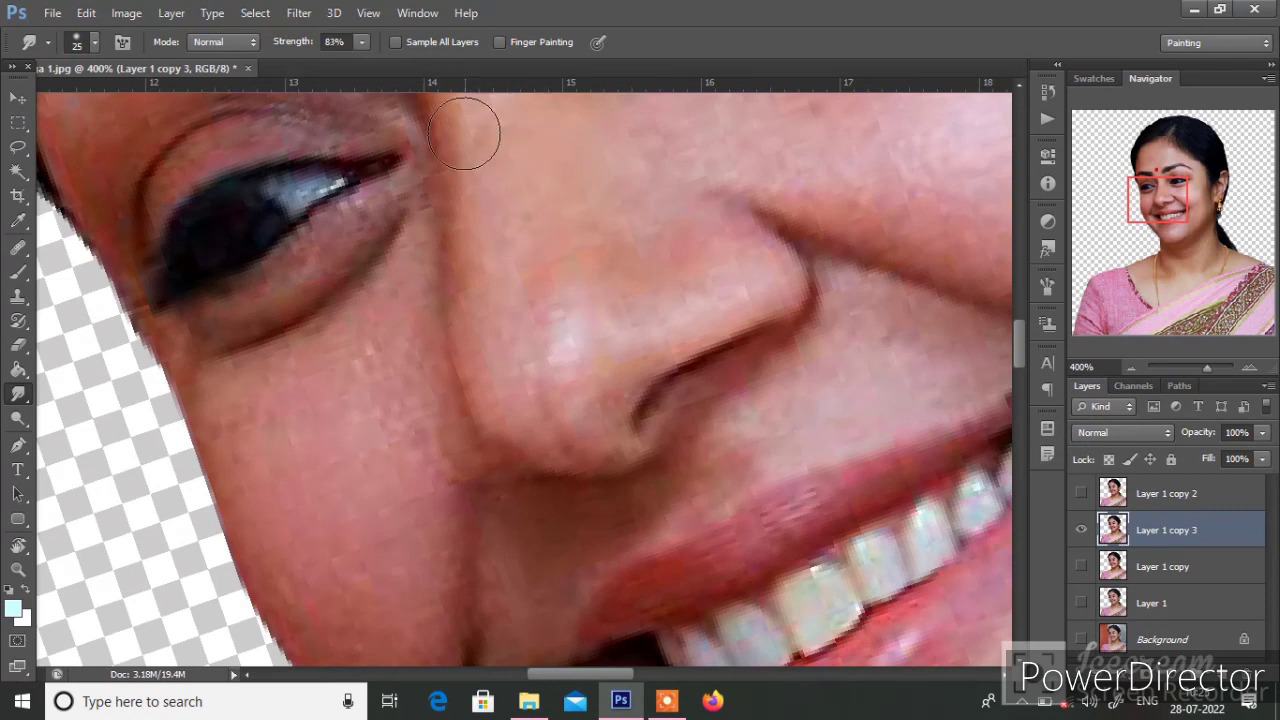
# Step: Smudge the nose crease and eye corner with a small Smudge brush, resizing it as needed
pyautogui.press('[')
pyautogui.press('[')
pyautogui.press('[')
pyautogui.press('[')
pyautogui.scroll(3, 462, 181)
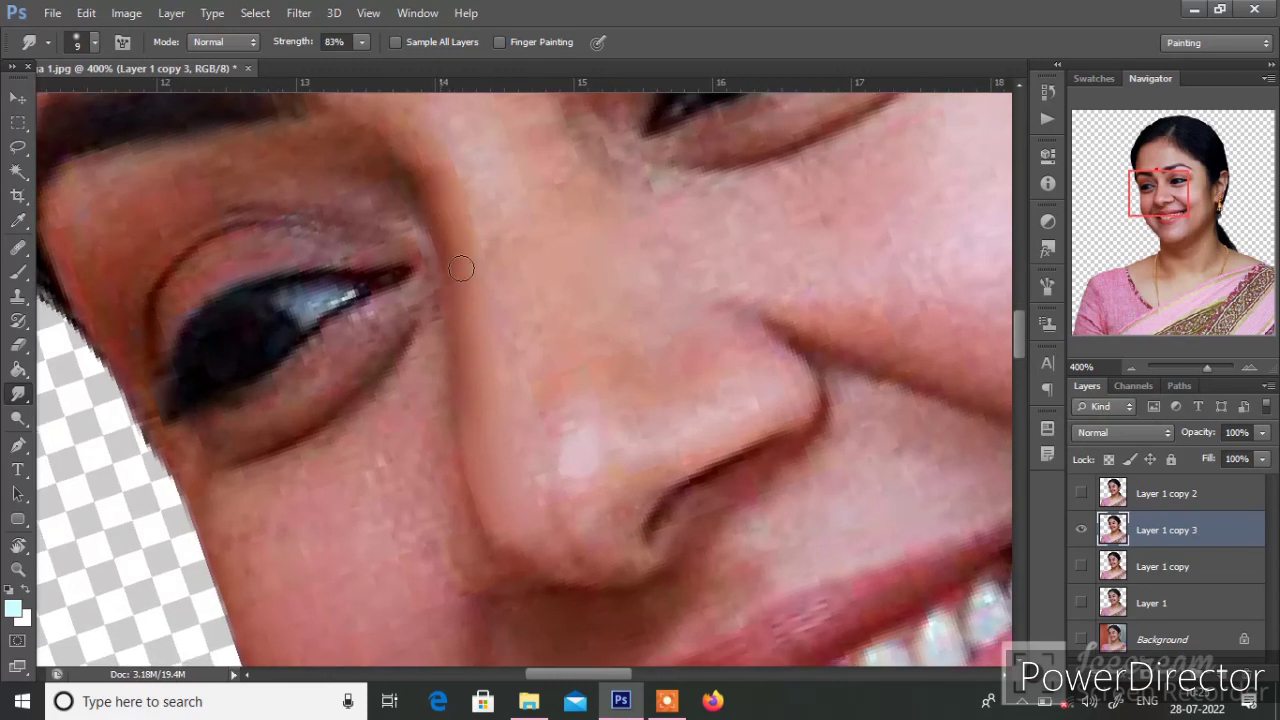
pyautogui.scroll(3, 448, 126)
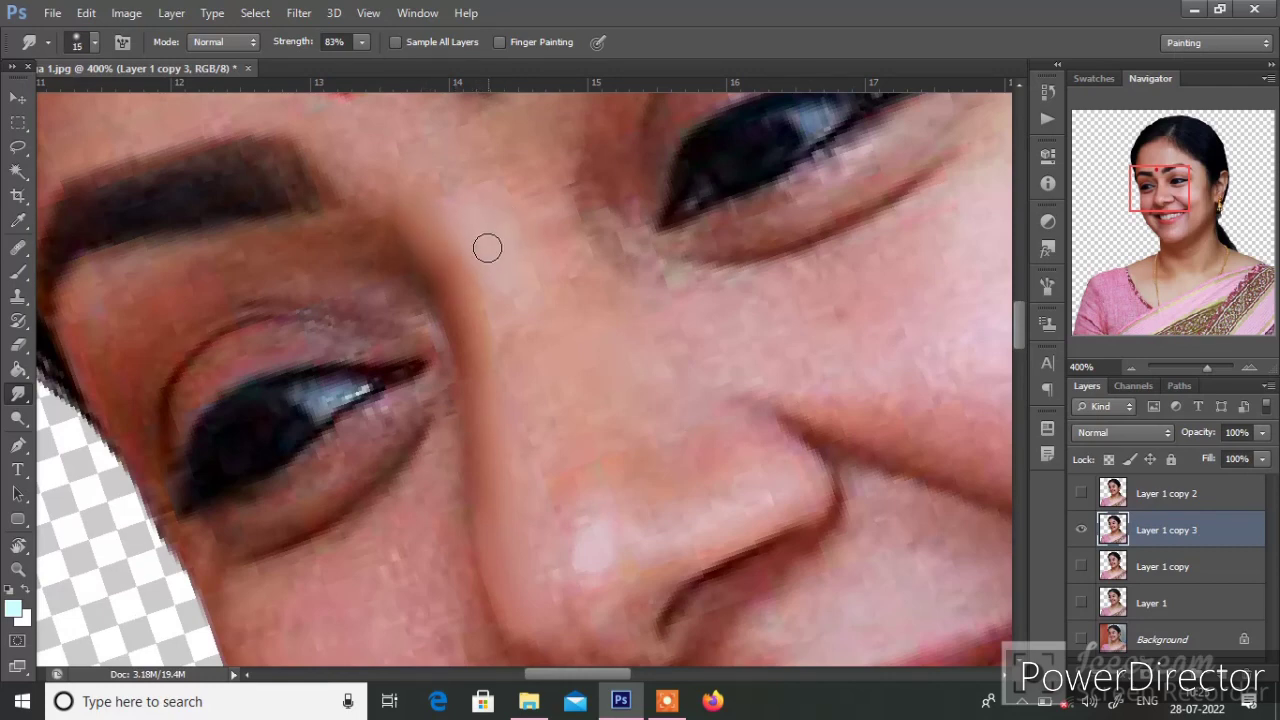
pyautogui.scroll(-2, 449, 161)
pyautogui.press(']')
pyautogui.press(']')
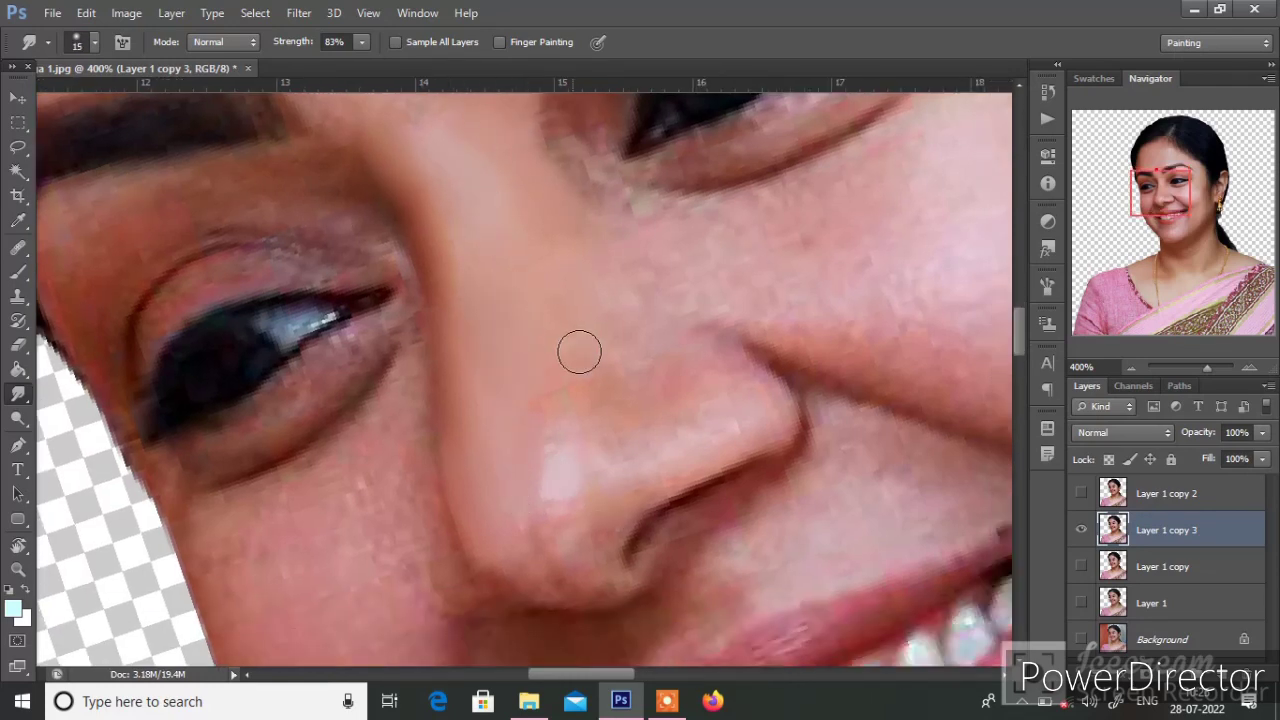
pyautogui.scroll(-4, 590, 266)
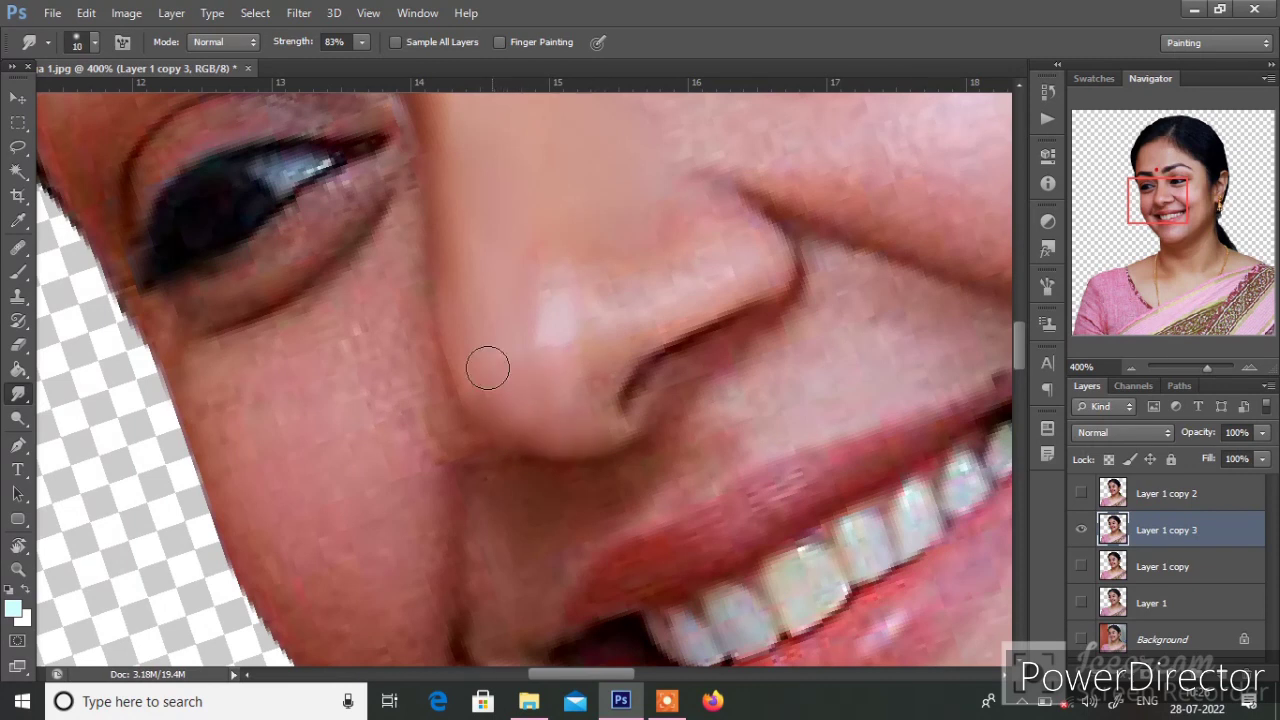
pyautogui.press('[')
pyautogui.press('[')
pyautogui.press(']')
pyautogui.press(']')
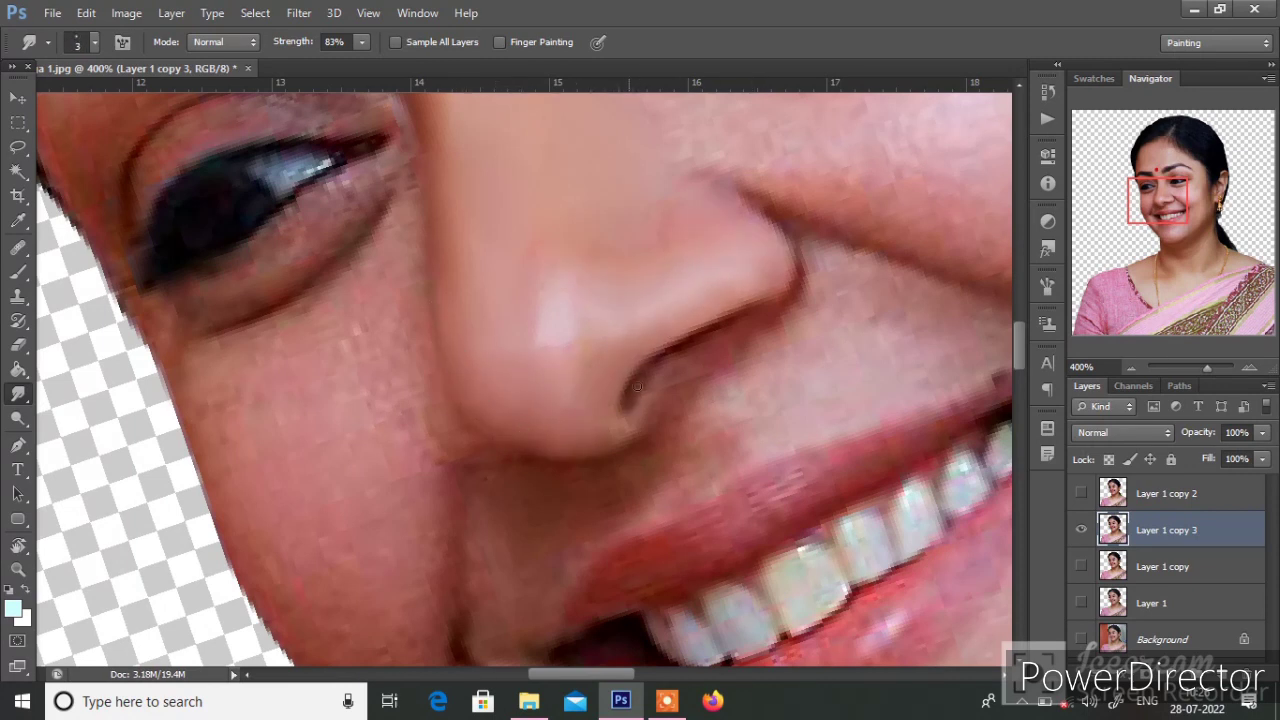
pyautogui.scroll(-2, 674, 326)
pyautogui.press(']')
pyautogui.press(']')
pyautogui.press(']')
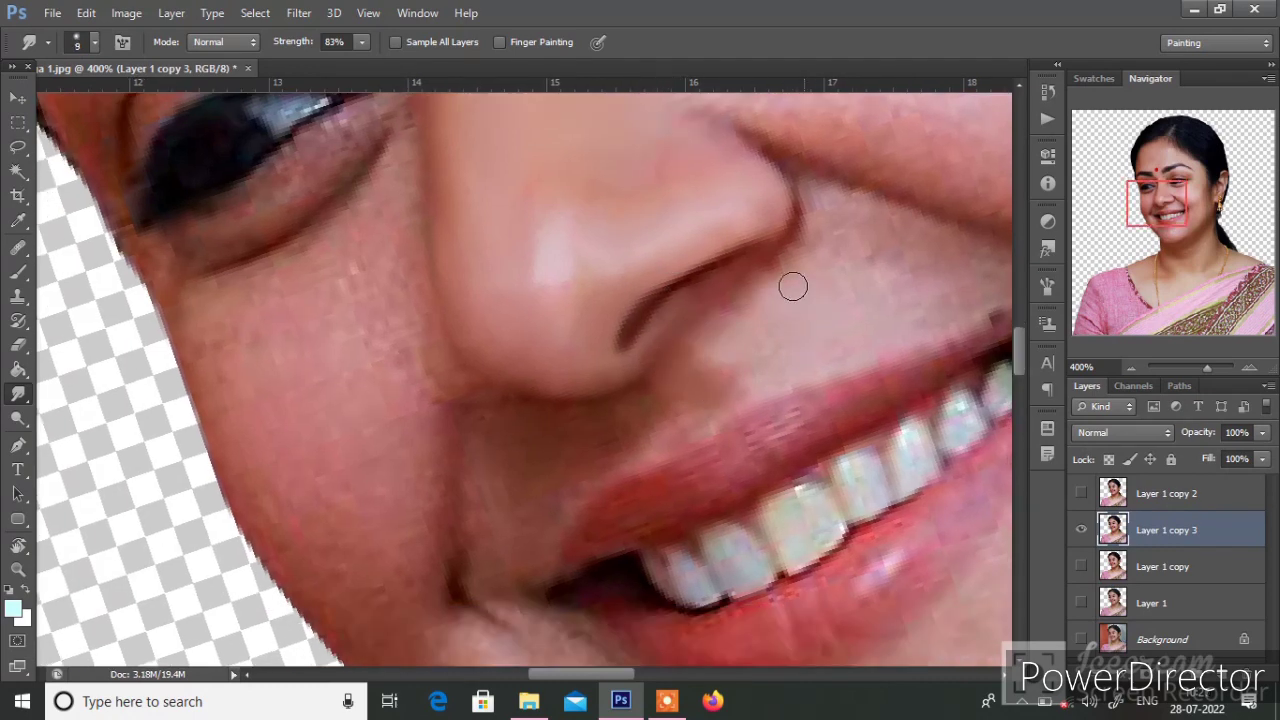
pyautogui.scroll(-2, 637, 398)
pyautogui.hscroll(-2, 637, 398)
pyautogui.press(']')
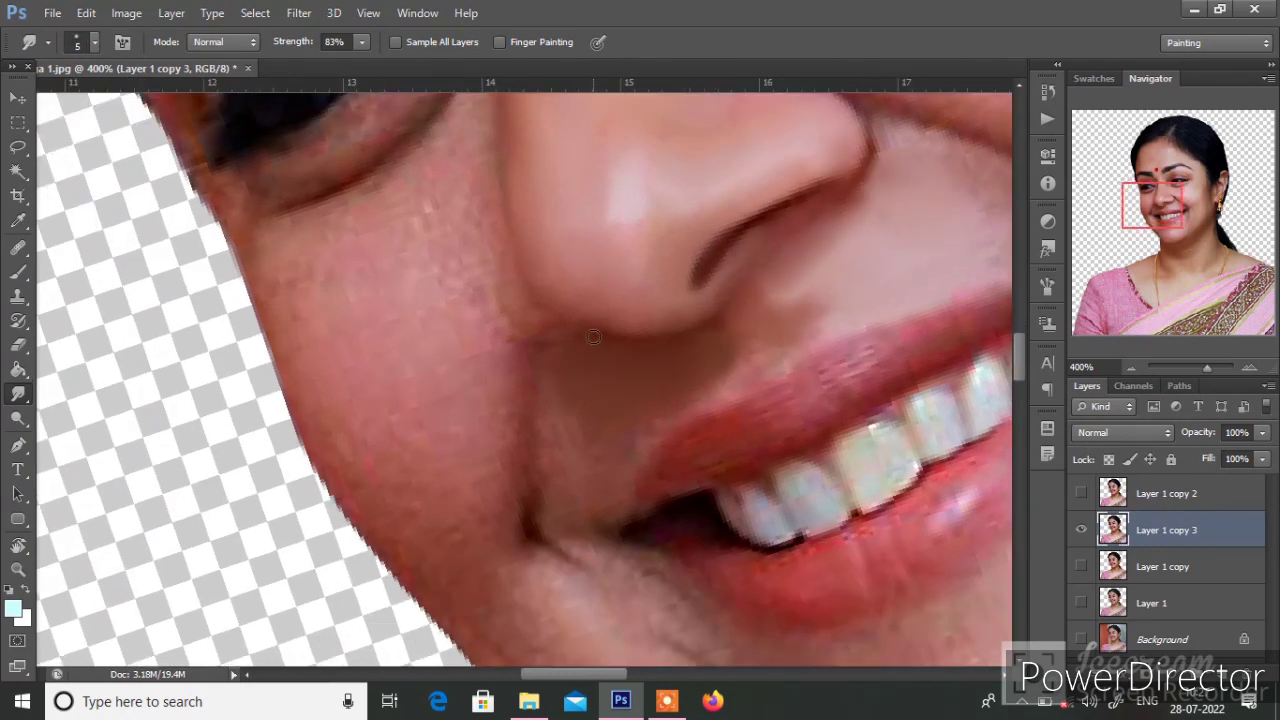
pyautogui.scroll(1, 593, 337)
pyautogui.hscroll(-1, 593, 337)
# Step: Smudge the mouth corner and cheek beside the smile with a smaller brush
pyautogui.press('[')
pyautogui.press('[')
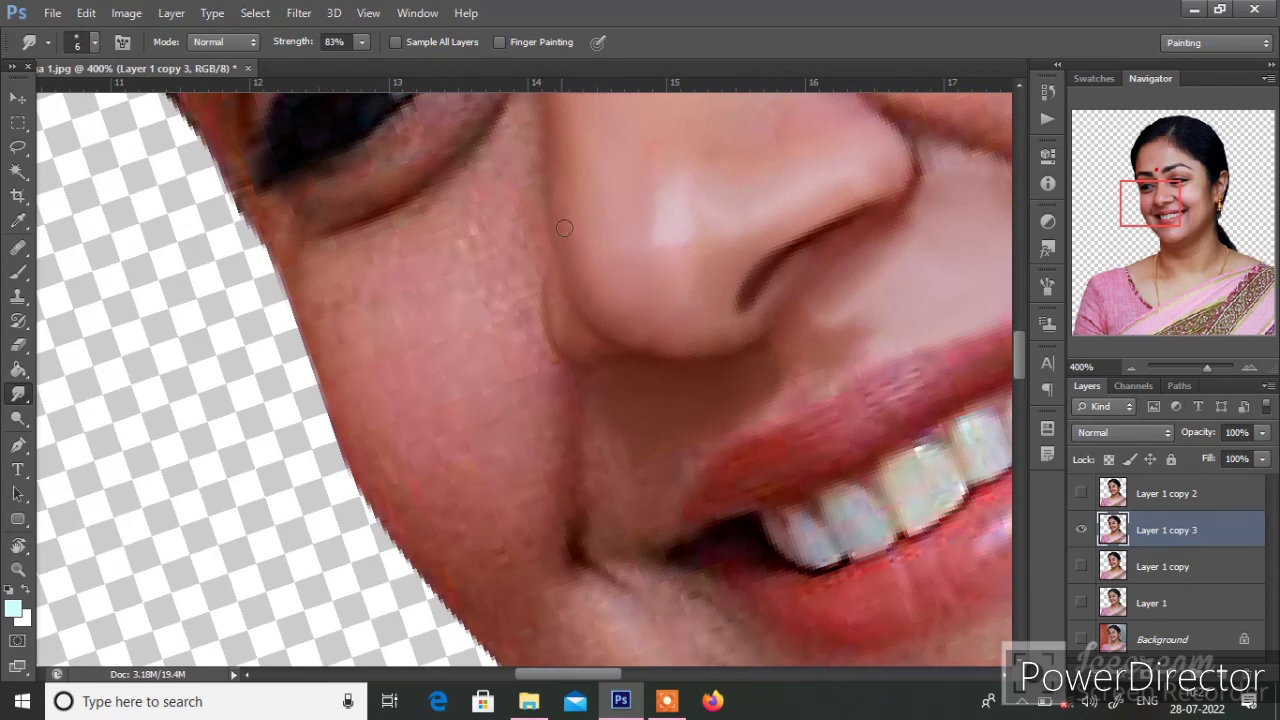
pyautogui.scroll(-2, 611, 274)
pyautogui.hscroll(1, 611, 274)
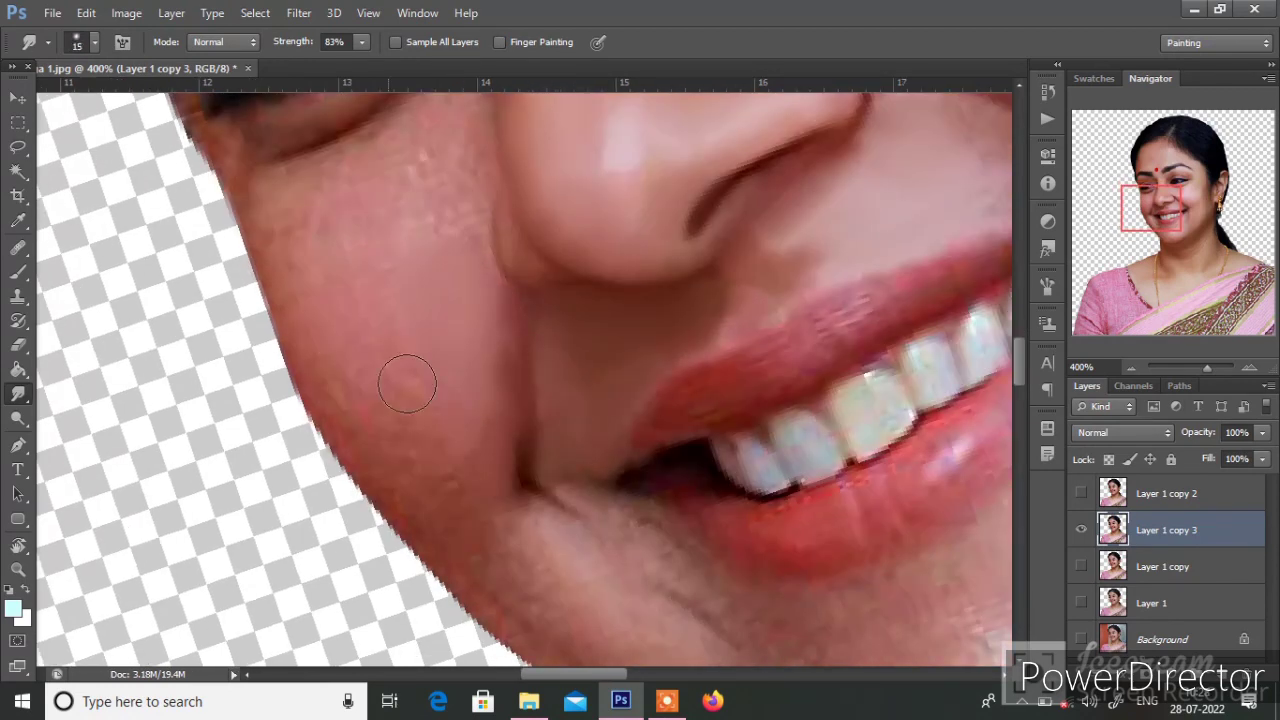
pyautogui.press('[')
pyautogui.scroll(-3, 380, 401)
pyautogui.hscroll(2, 380, 401)
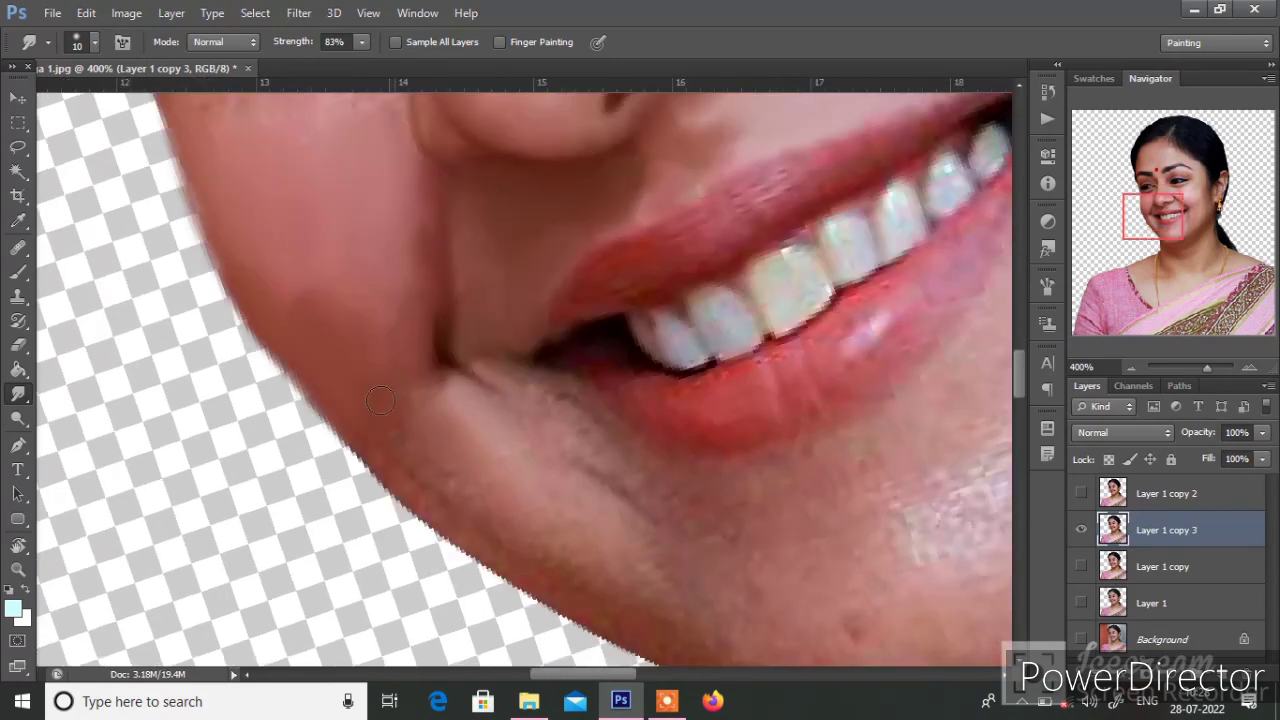
pyautogui.press(']')
pyautogui.scroll(-4, 446, 465)
pyautogui.scroll(10, 446, 472)
pyautogui.hscroll(-1, 446, 472)
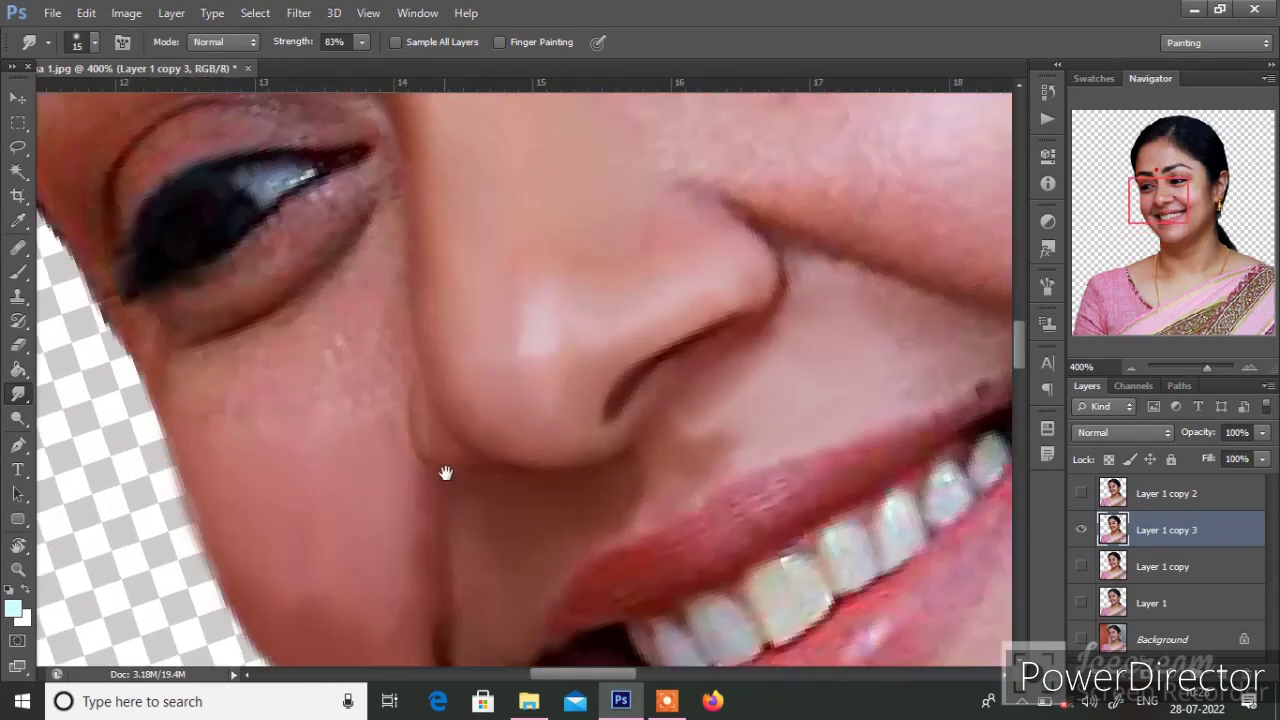
pyautogui.scroll(-5, 446, 472)
pyautogui.scroll(4, 620, 300)
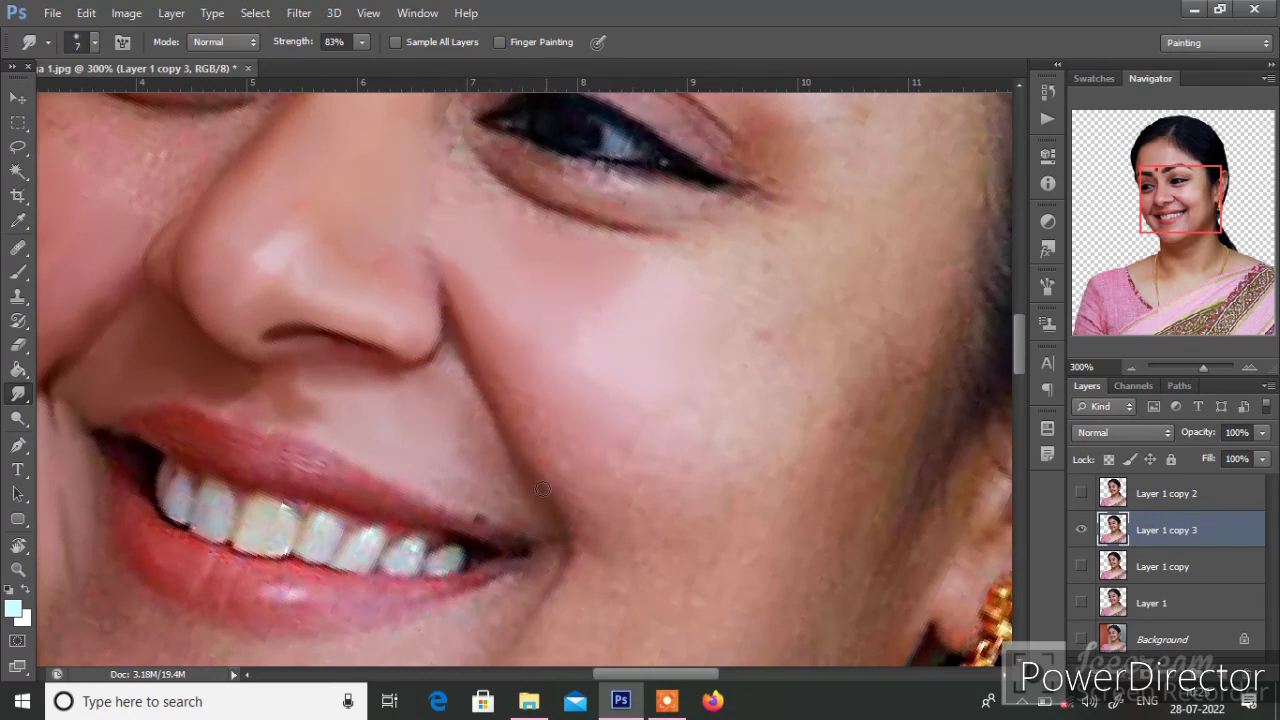
# Step: Smudge the cheek and the skin beside the nose at brush size 25, tilting the canvas view
pyautogui.moveTo(478, 397); pyautogui.dragTo(519, 455)
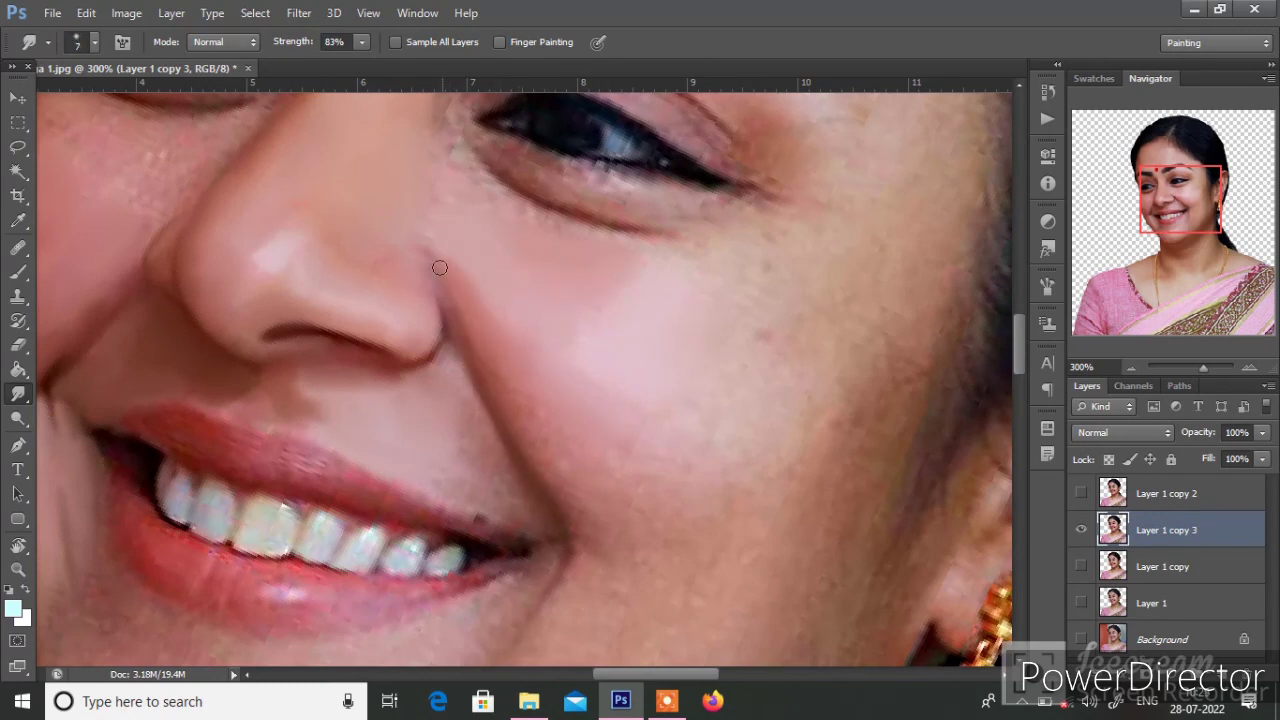
pyautogui.scroll(-2, 587, 493)
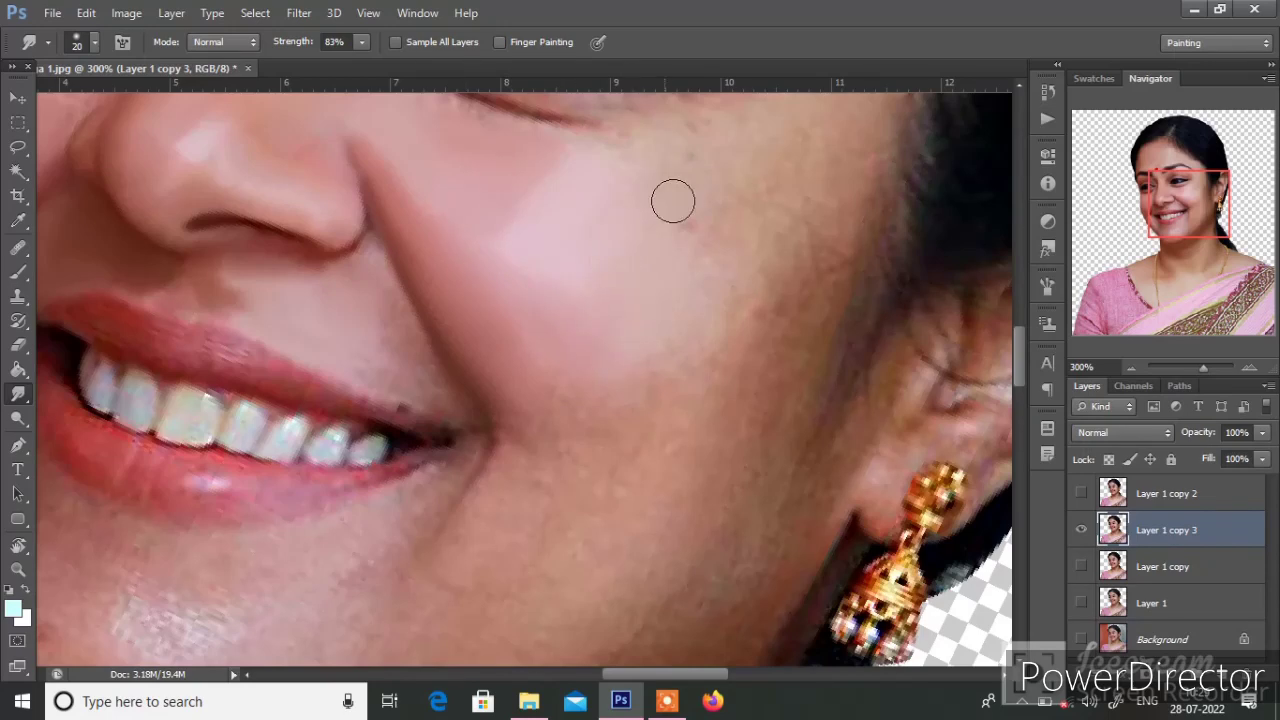
pyautogui.scroll(-1, 620, 280)
pyautogui.press(']')
pyautogui.scroll(2, 786, 229)
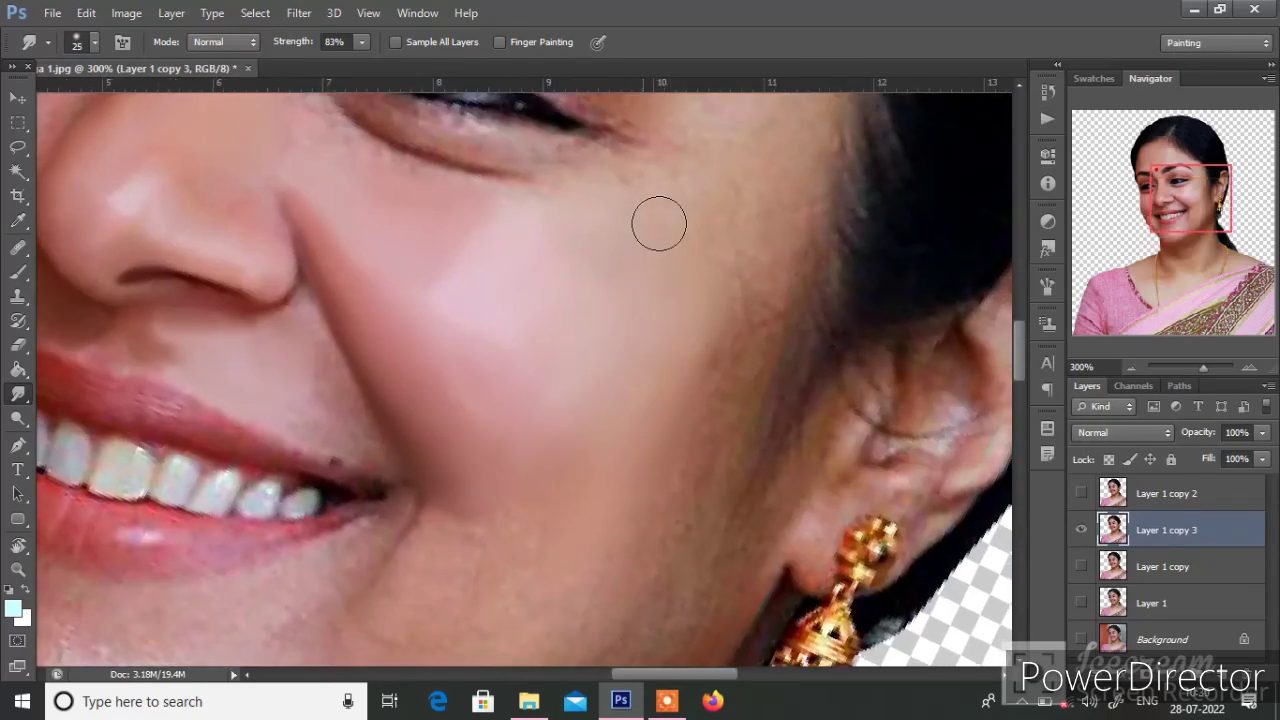
pyautogui.press('r')
pyautogui.moveTo(711, 294)
pyautogui.mouseDown()
pyautogui.moveTo(522, 150)
pyautogui.moveTo(149, 383)
pyautogui.mouseUp()
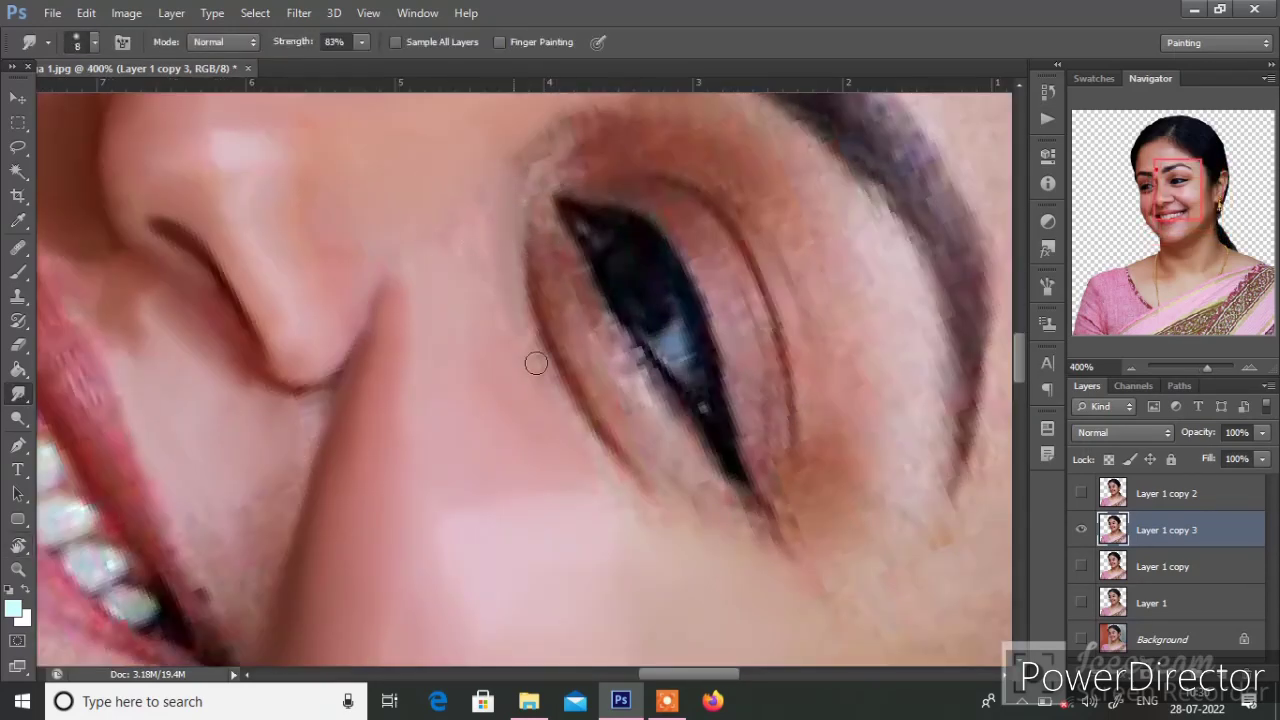
pyautogui.hotkey('ctrl', '+')
pyautogui.moveTo(440, 320); pyautogui.dragTo(457, 428)
pyautogui.moveTo(400, 290)
pyautogui.mouseDown()
pyautogui.moveTo(466, 414)
pyautogui.moveTo(480, 314)
pyautogui.mouseUp()
pyautogui.hotkey('ctrl', '-')
pyautogui.hotkey('ctrl', '-')
pyautogui.press('r')
pyautogui.hotkey('ctrl', '+')
# Step: Zoom in and smudge the chin skin smooth with a smaller brush
pyautogui.scroll(-3, 521, 239)
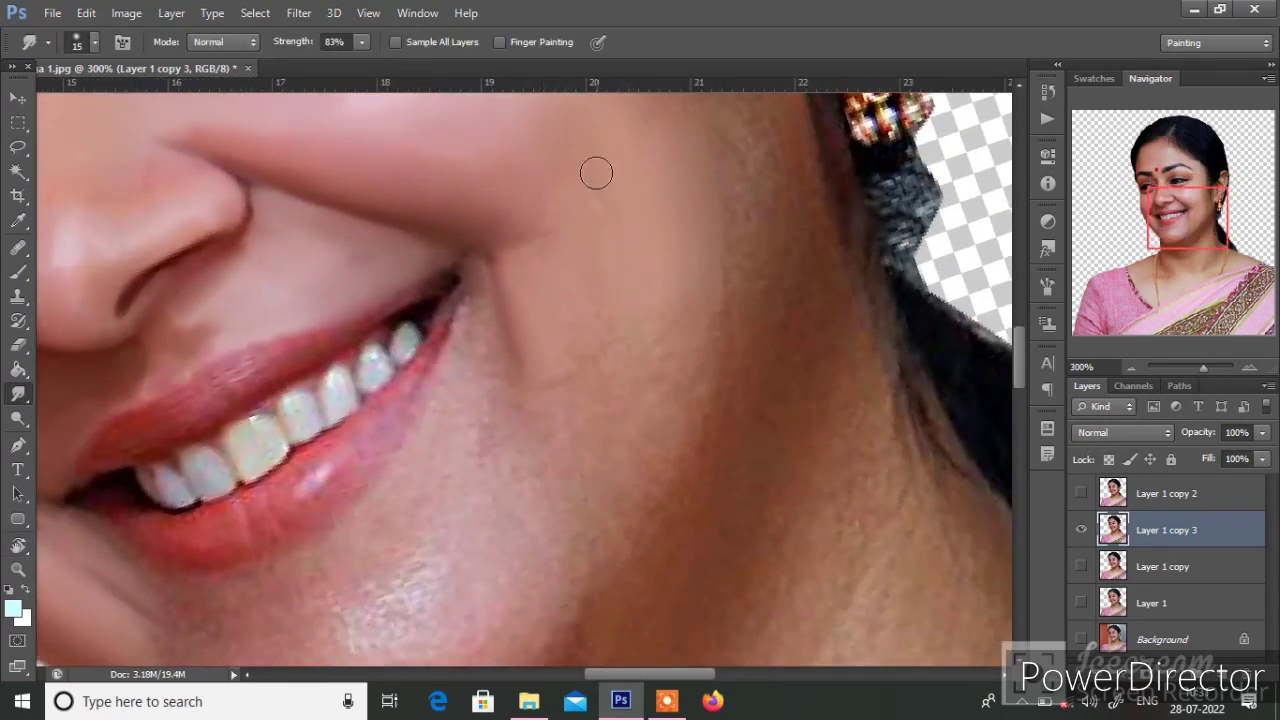
pyautogui.scroll(3, 640, 348)
pyautogui.hscroll(2, 640, 348)
pyautogui.press(']')
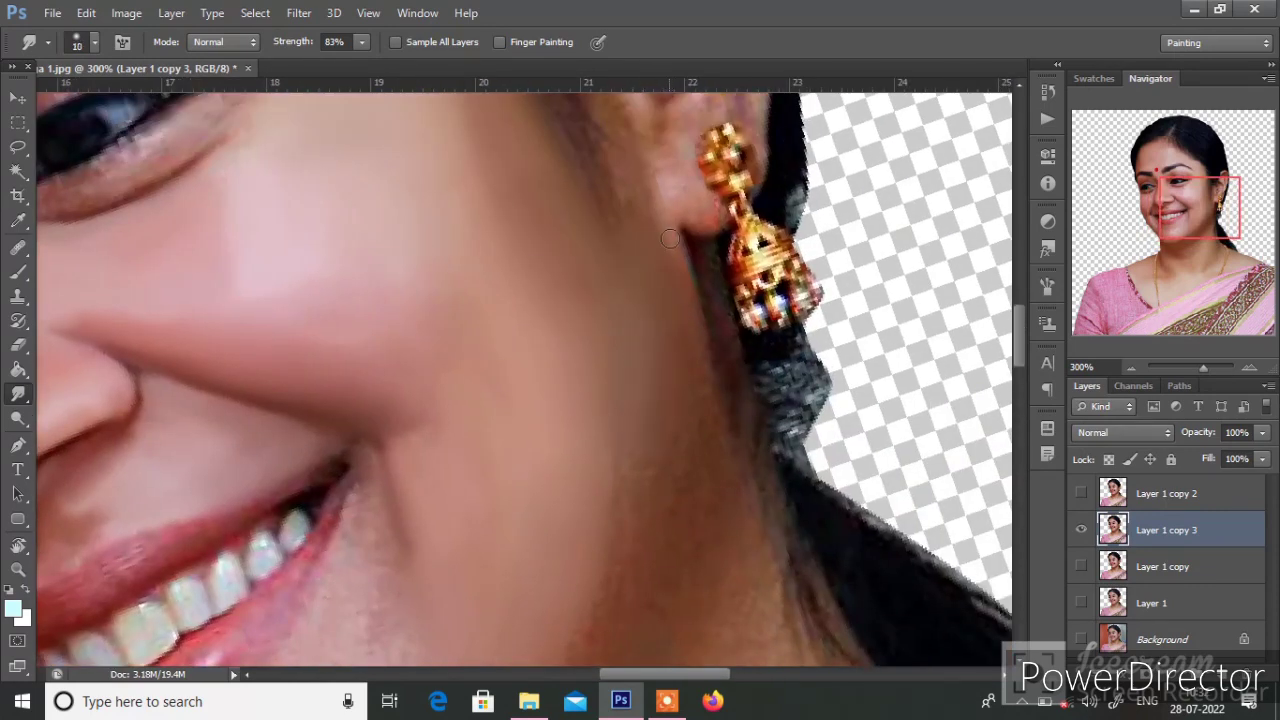
pyautogui.scroll(-2, 669, 238)
pyautogui.hscroll(-1, 669, 238)
pyautogui.scroll(-1, 669, 260)
pyautogui.press(']')
pyautogui.press(']')
pyautogui.press(']')
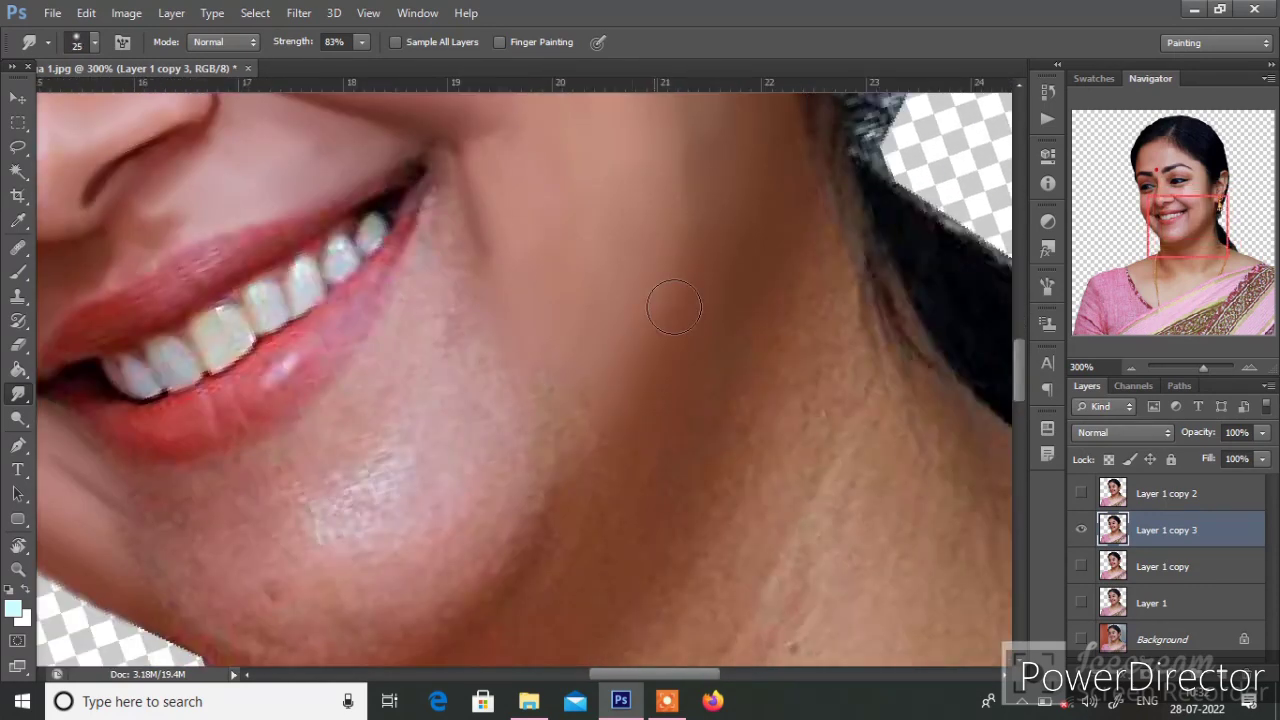
pyautogui.press('[')
pyautogui.press('[')
pyautogui.hotkey('ctrl', '+')
pyautogui.scroll(-2, 637, 266)
pyautogui.moveTo(543, 357); pyautogui.dragTo(544, 401)
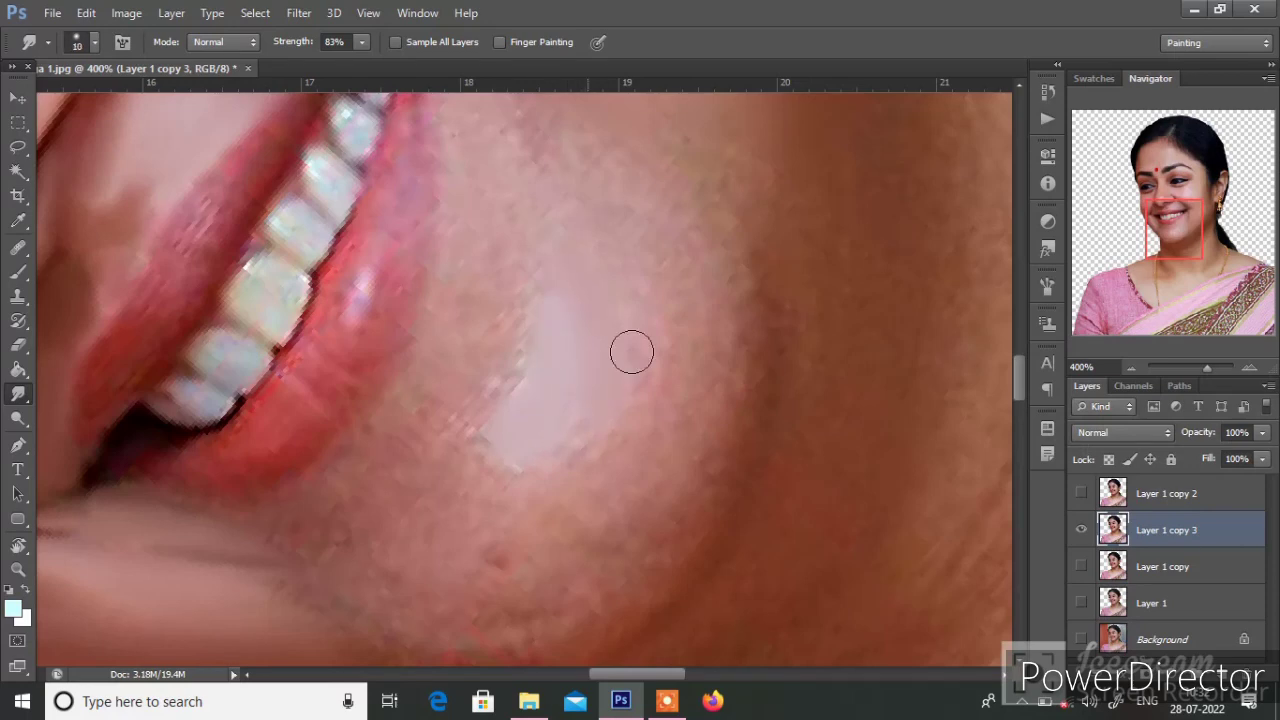
# Step: Smudge the lower cheek skin beneath the smile with a slightly larger brush
pyautogui.press('[')
pyautogui.press('[')
pyautogui.scroll(3, 480, 270)
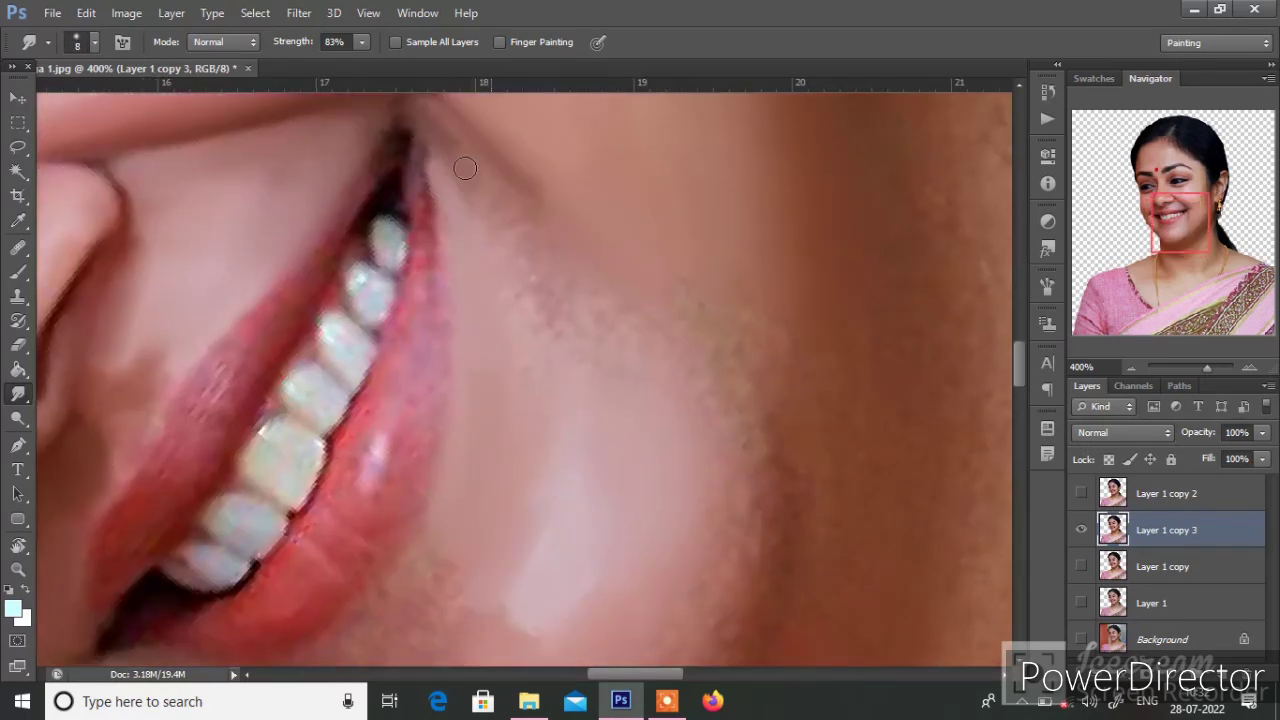
pyautogui.hscroll(3, 580, 305)
pyautogui.scroll(-2, 580, 305)
pyautogui.scroll(-3, 606, 337)
pyautogui.press(']')
pyautogui.press(']')
pyautogui.press(']')
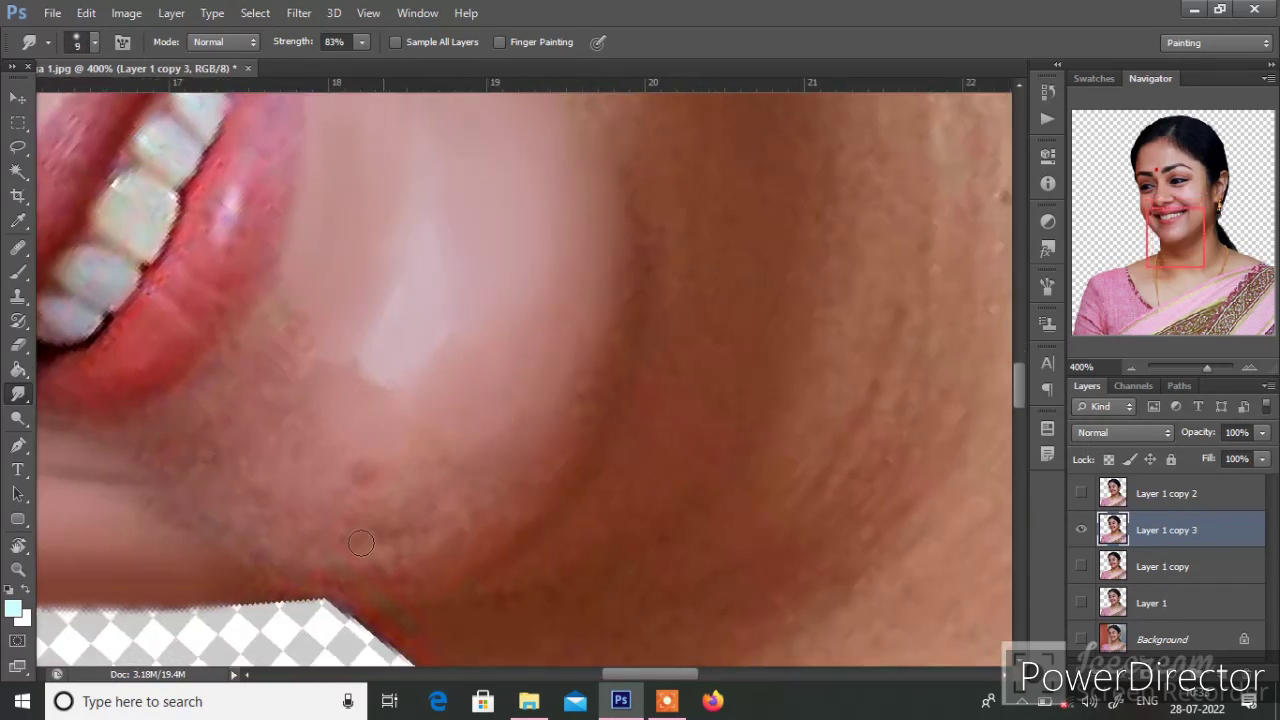
pyautogui.hscroll(-5, 394, 536)
pyautogui.press(']')
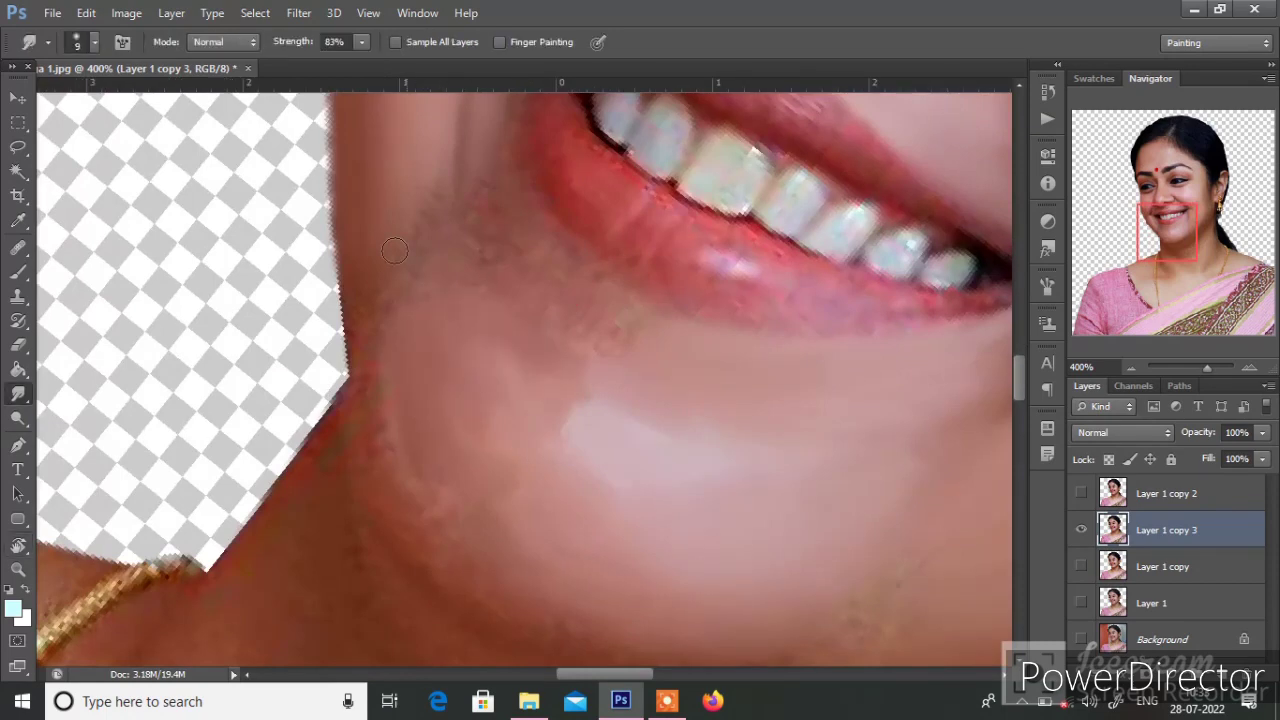
pyautogui.moveTo(523, 287); pyautogui.dragTo(620, 345)
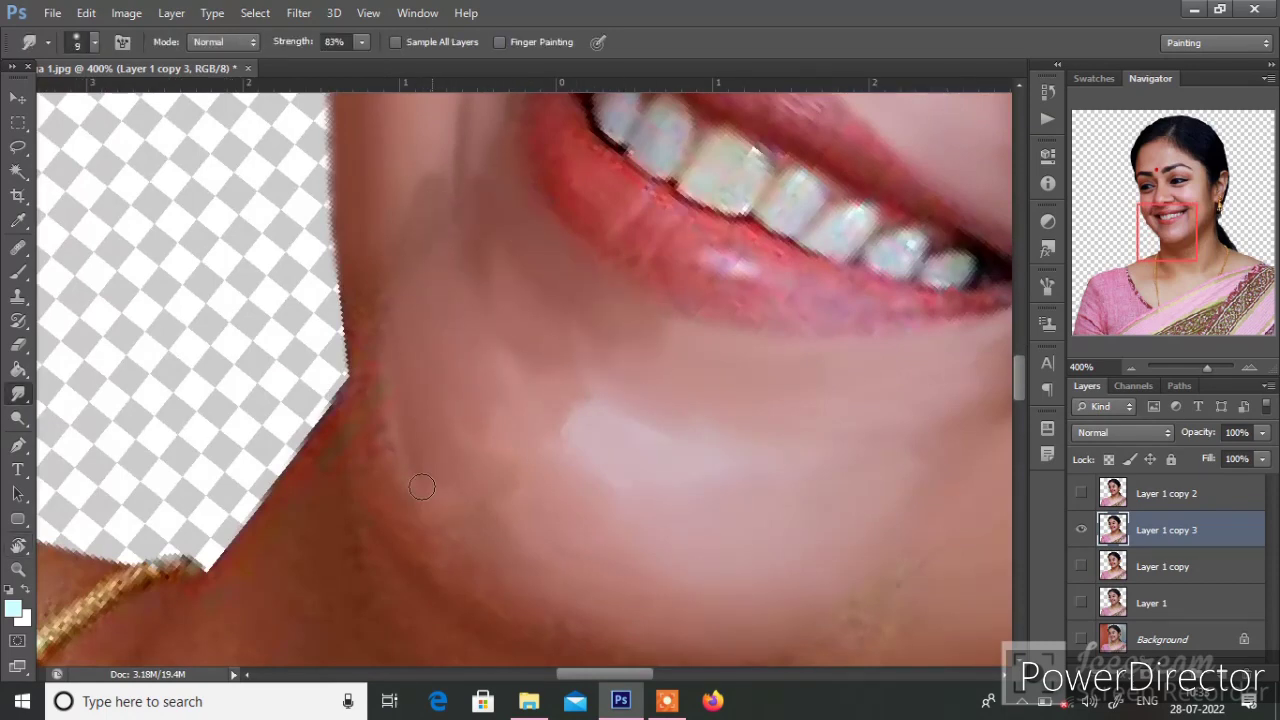
# Step: Continue smoothing the jaw and neck skin, resizing the smudge brush along the way
pyautogui.scroll(-2, 457, 551)
pyautogui.hscroll(-1, 457, 551)
pyautogui.press('[')
pyautogui.press('[')
pyautogui.scroll(-2, 392, 259)
pyautogui.hscroll(2, 392, 259)
pyautogui.press(']')
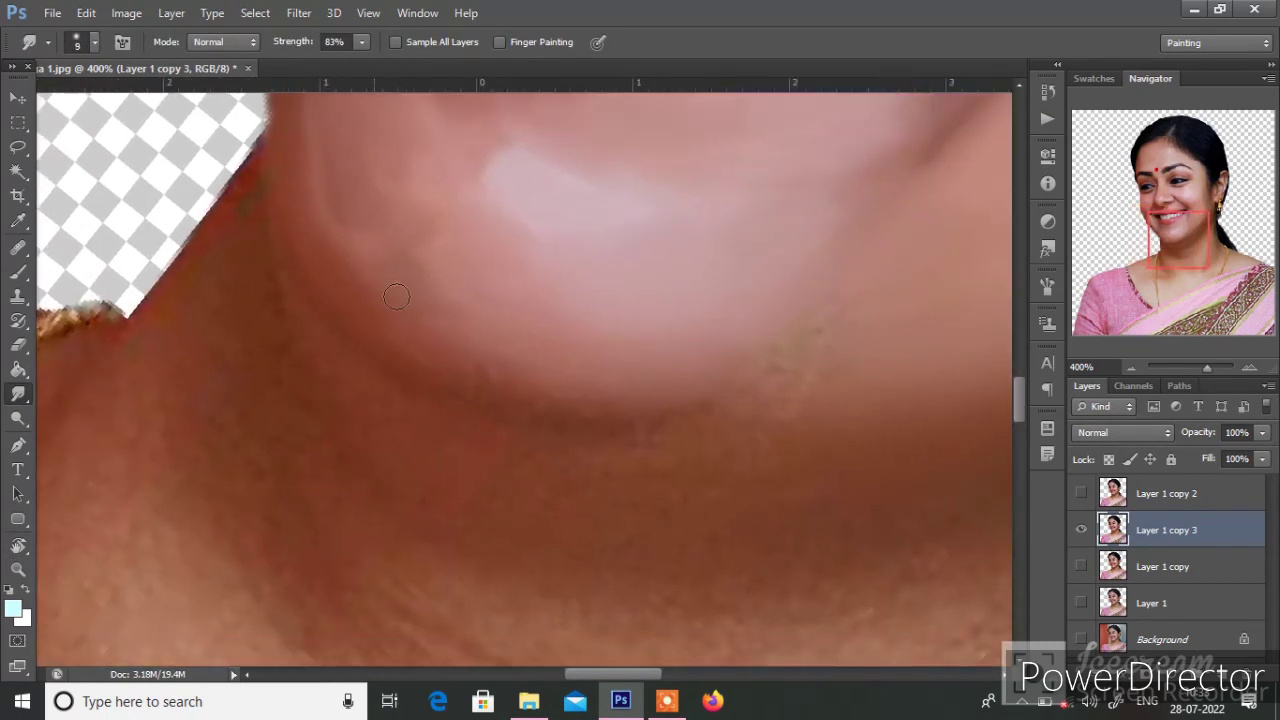
pyautogui.hscroll(5, 614, 401)
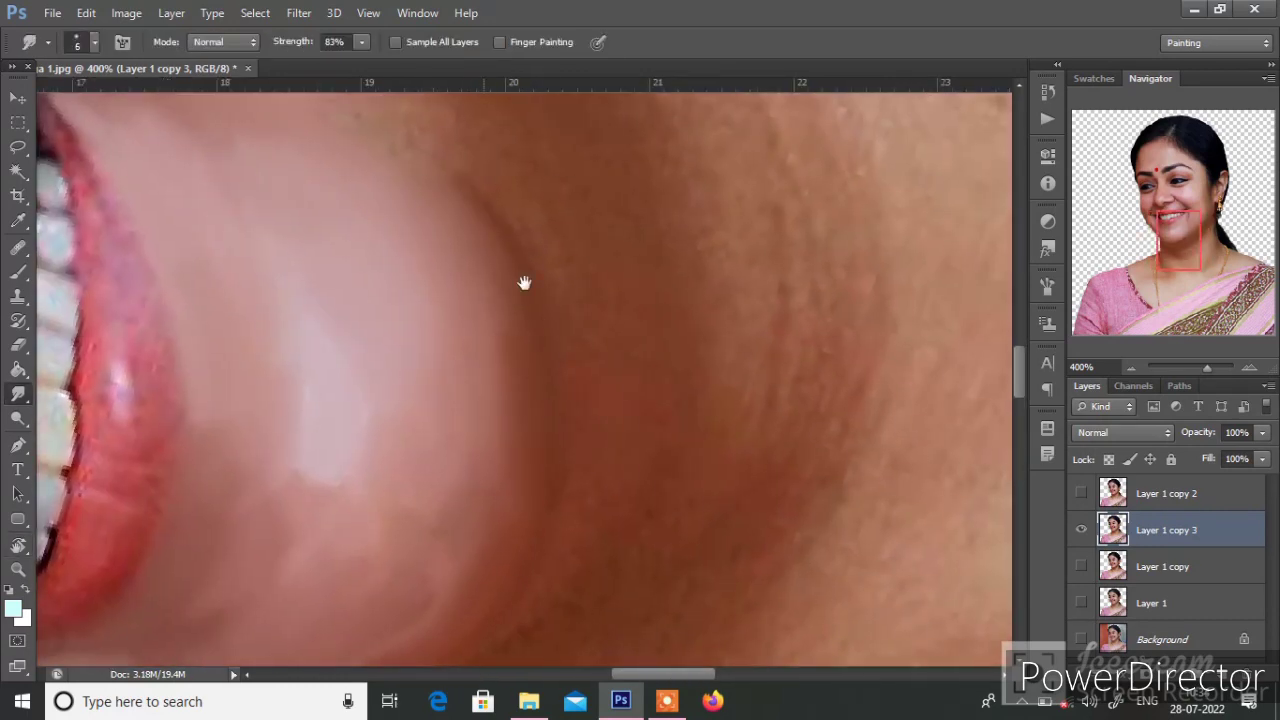
pyautogui.hscroll(-2, 526, 283)
pyautogui.hscroll(2, 511, 183)
pyautogui.scroll(-1, 511, 183)
pyautogui.press(']')
pyautogui.press(']')
pyautogui.press(']')
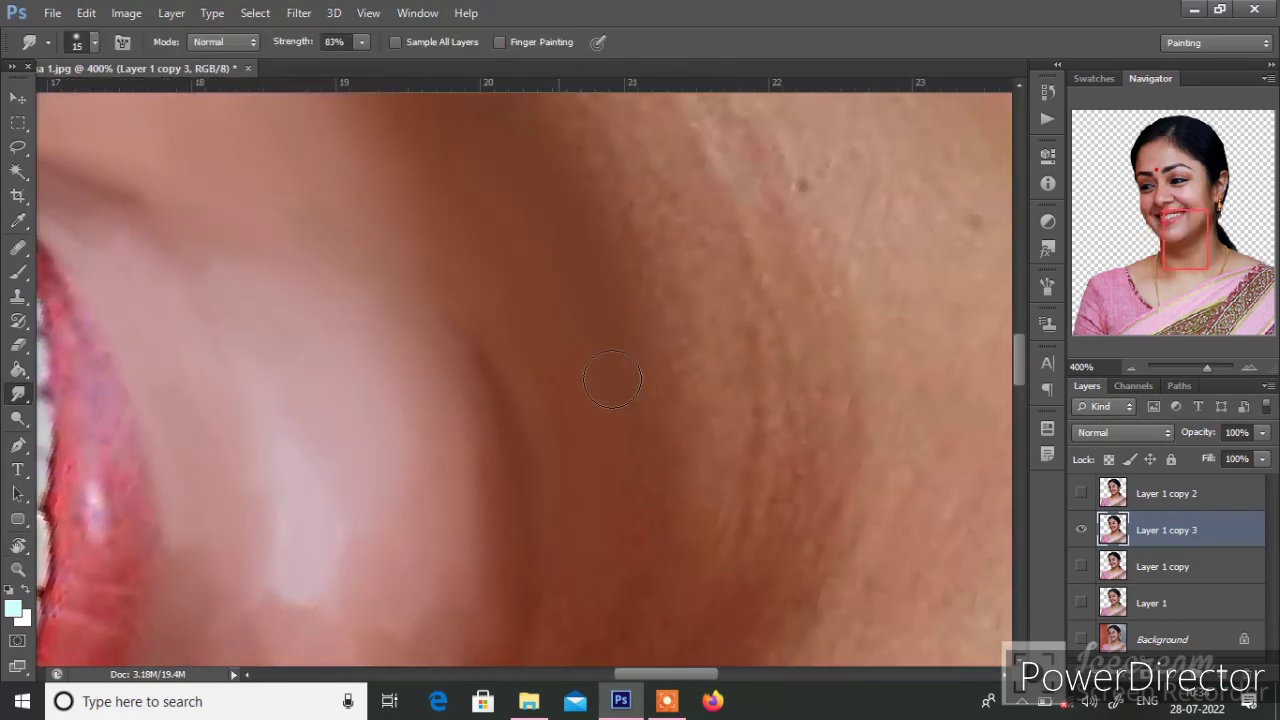
# Step: Rotate the canvas view and shrink the smudge brush for finer chin and neck work
pyautogui.press('r')
pyautogui.moveTo(581, 311); pyautogui.dragTo(366, 300)
pyautogui.press('[')
pyautogui.press('[')
pyautogui.press('[')
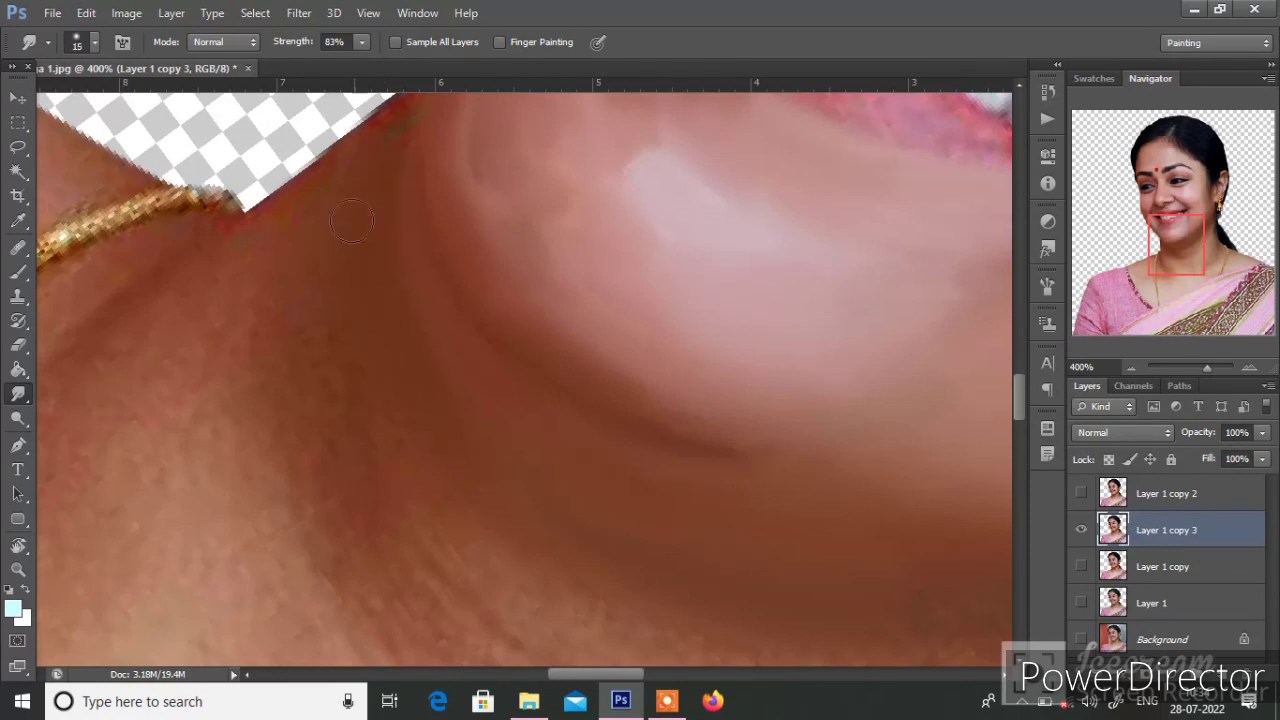
pyautogui.hscroll(3, 352, 222)
pyautogui.press('[')
pyautogui.hscroll(2, 268, 352)
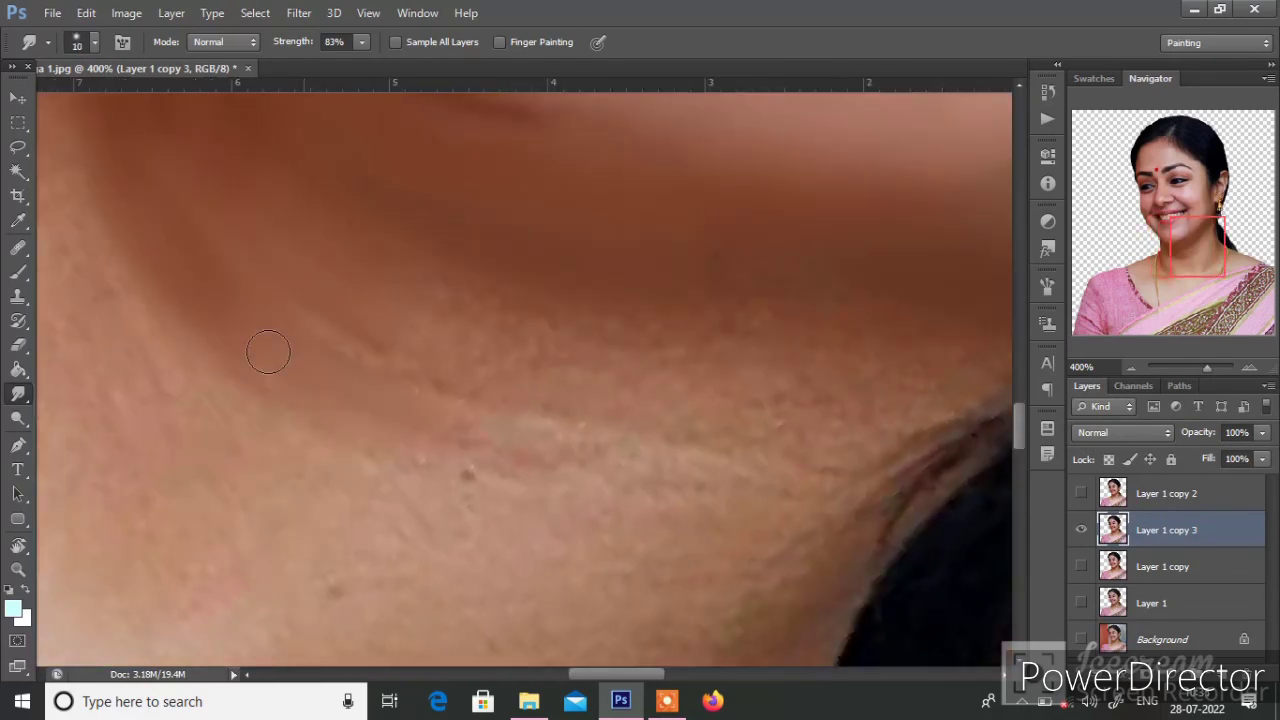
# Step: Tilt the view and smooth the forehead skin near the hairline with a larger brush
pyautogui.press('r')
pyautogui.moveTo(600, 400)
pyautogui.mouseDown()
pyautogui.moveTo(720, 172)
pyautogui.moveTo(452, 280)
pyautogui.mouseUp()
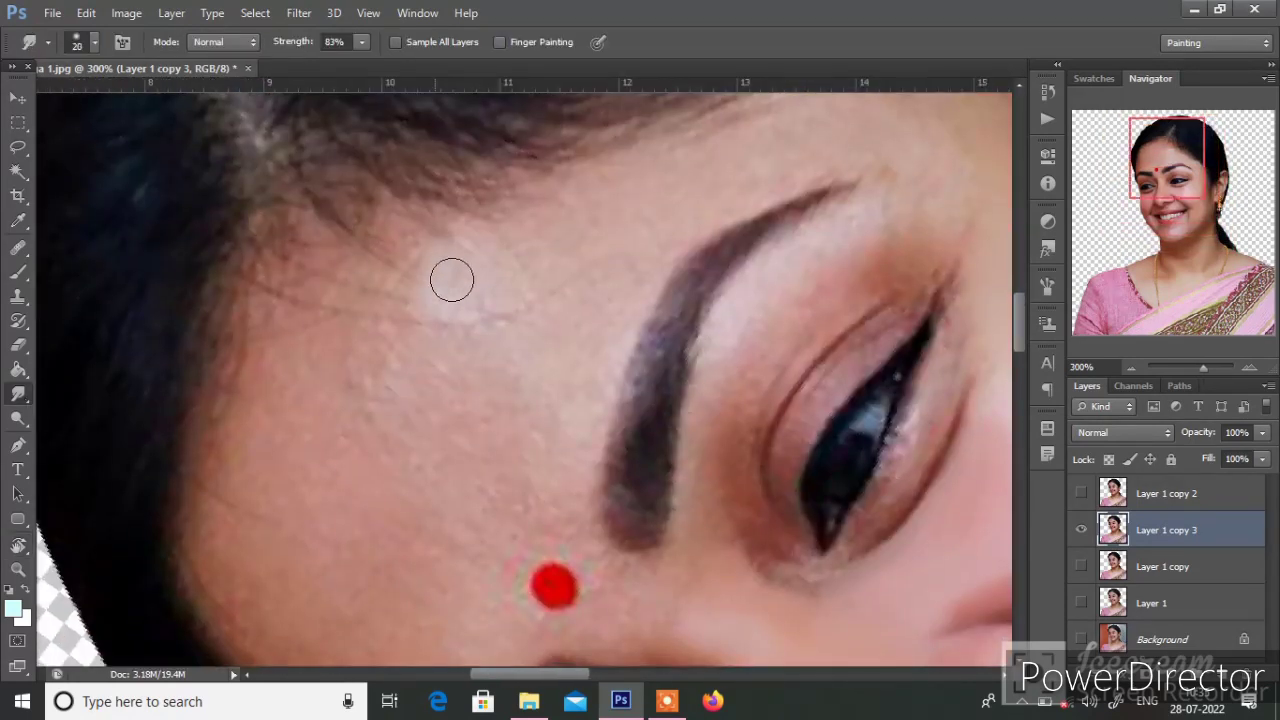
pyautogui.press(']')
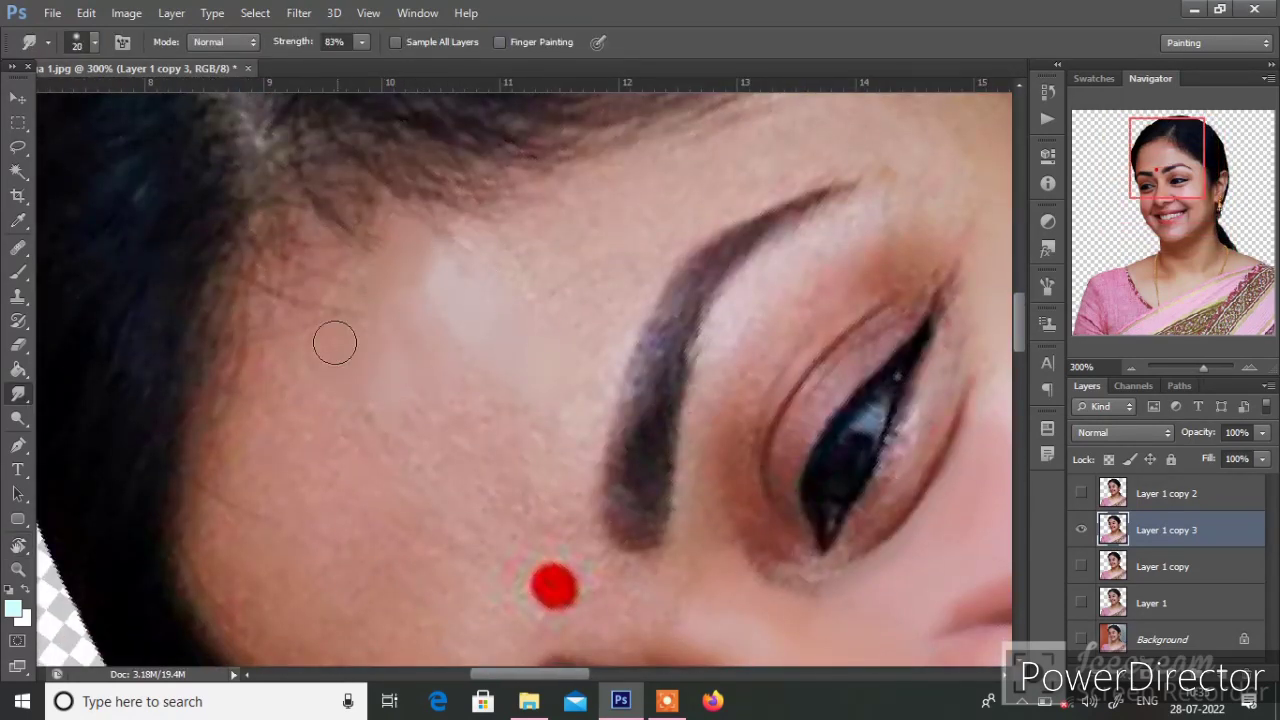
pyautogui.moveTo(335, 343); pyautogui.dragTo(303, 351)
pyautogui.press('[')
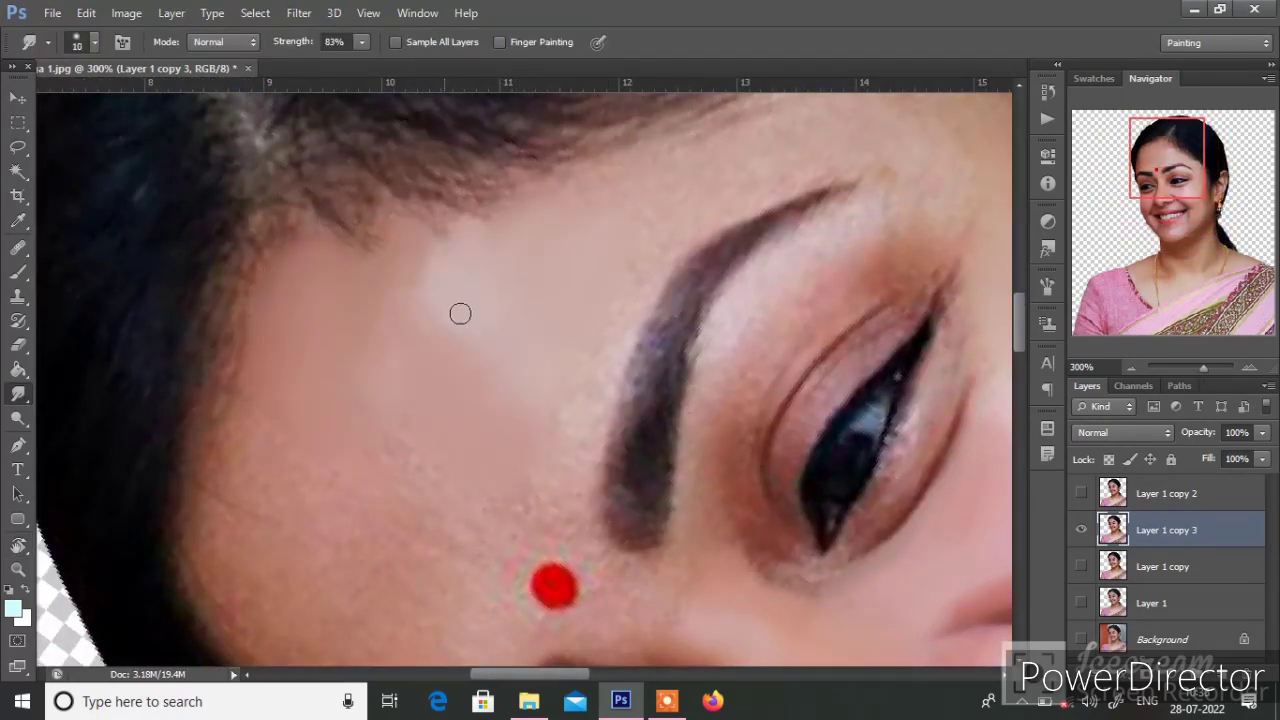
# Step: Centre the bindi and brows in view and smudge the surrounding skin
pyautogui.press(']')
pyautogui.press(']')
pyautogui.press(']')
pyautogui.moveTo(472, 518); pyautogui.dragTo(569, 423)
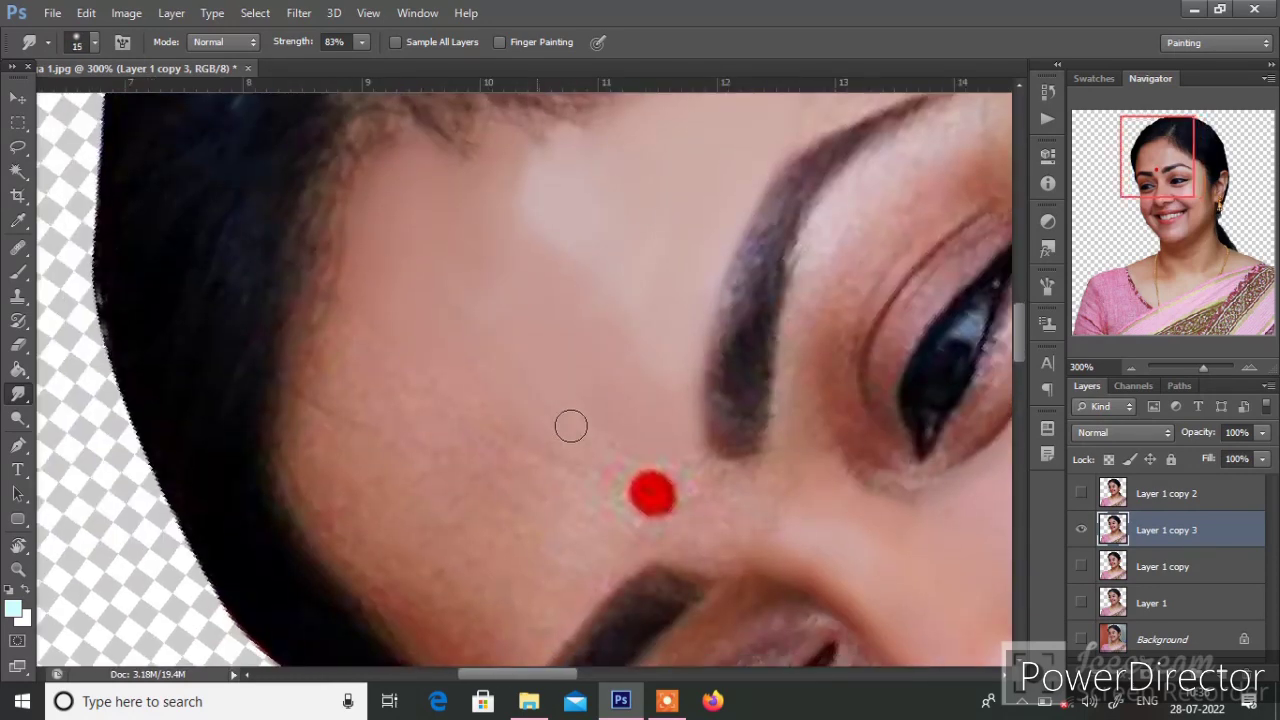
pyautogui.moveTo(379, 368); pyautogui.dragTo(524, 224)
pyautogui.moveTo(720, 372); pyautogui.dragTo(546, 300)
pyautogui.press('[')
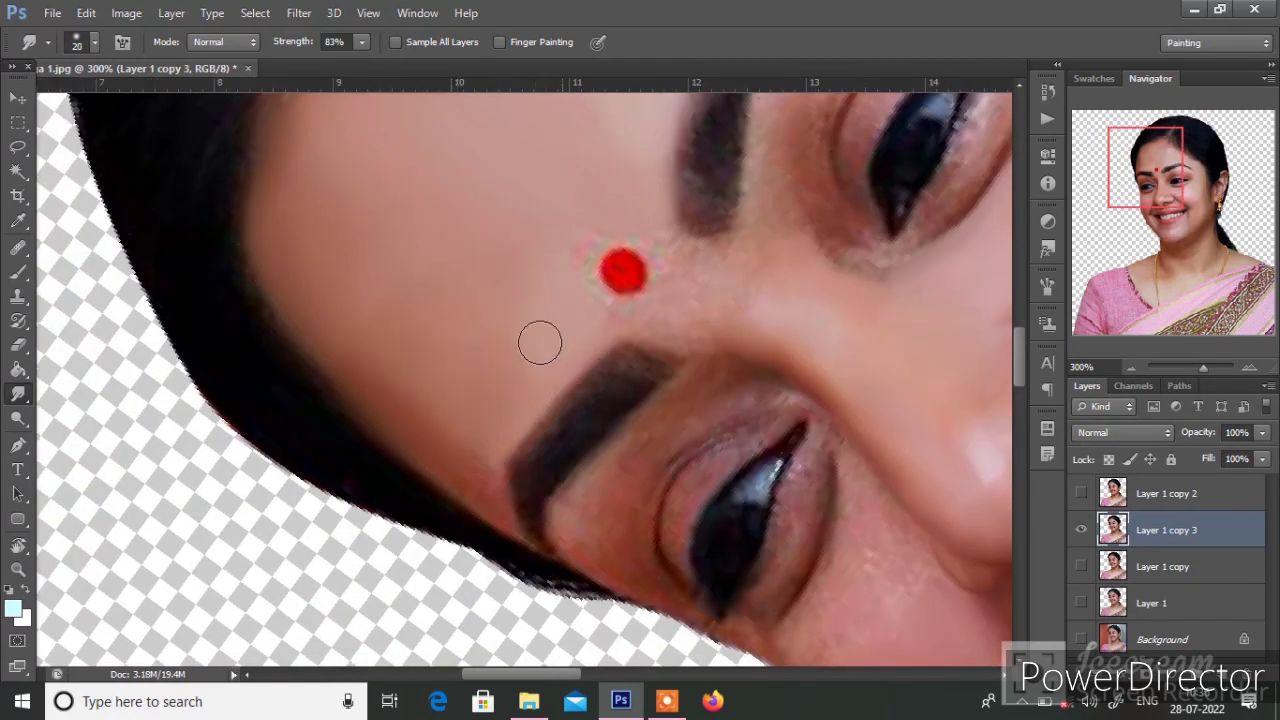
pyautogui.press('[')
pyautogui.press(']')
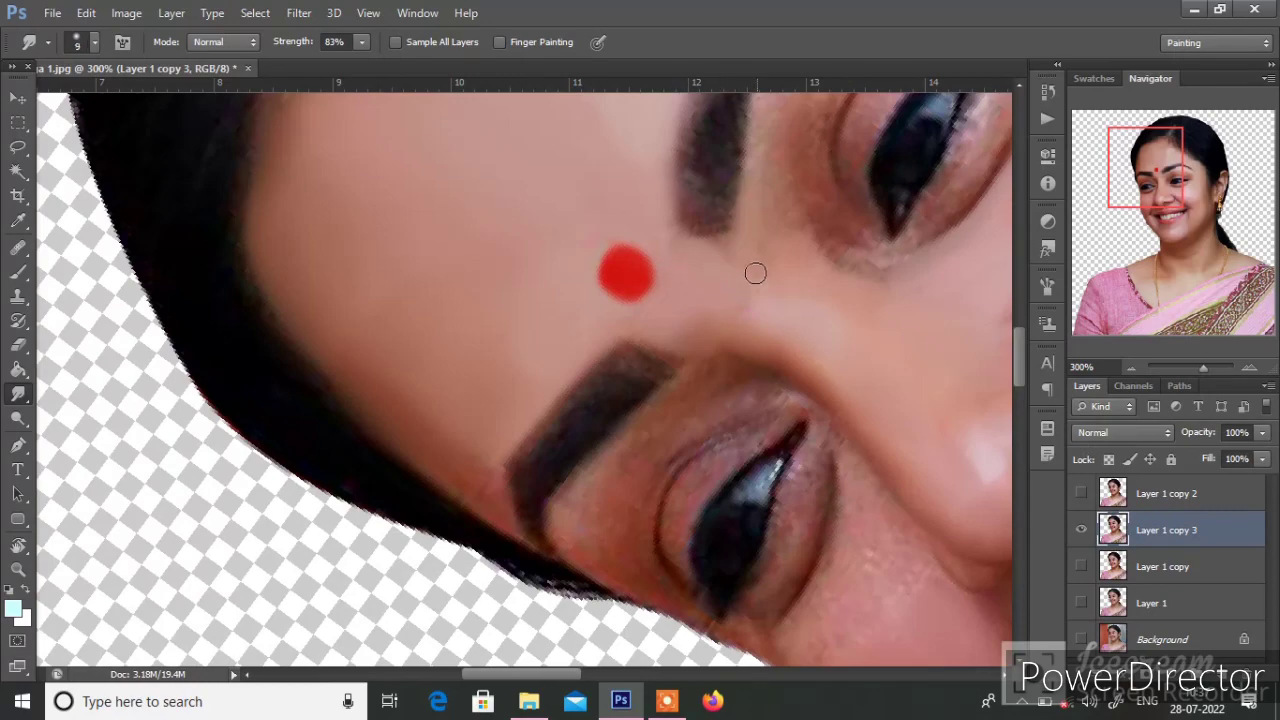
pyautogui.hscroll(3, 755, 273)
pyautogui.scroll(3, 674, 266)
pyautogui.press(']')
# Step: Rotate the view and smudge the under-eye cheek beside the nose with a larger brush
pyautogui.scroll(2, 688, 229)
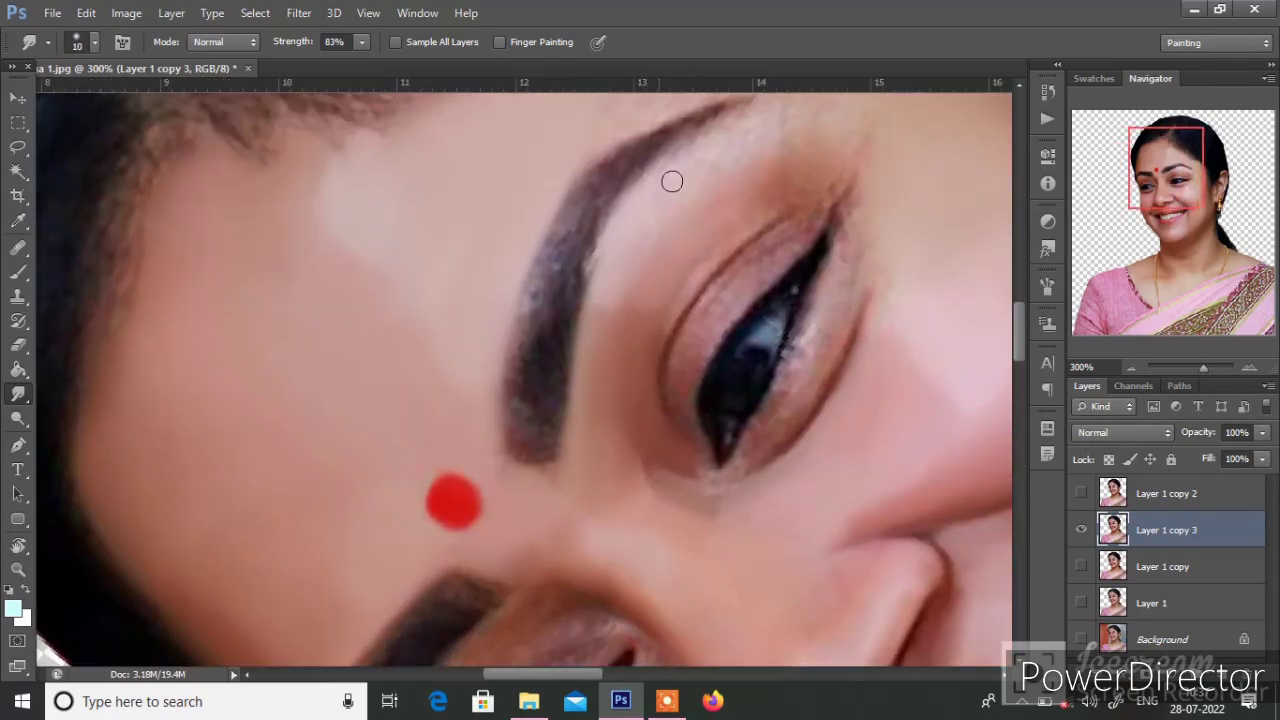
pyautogui.scroll(2, 665, 230)
pyautogui.scroll(3, 774, 157)
pyautogui.scroll(-4, 640, 220)
pyautogui.press('r')
pyautogui.moveTo(640, 220); pyautogui.dragTo(631, 323)
pyautogui.scroll(5, 546, 323)
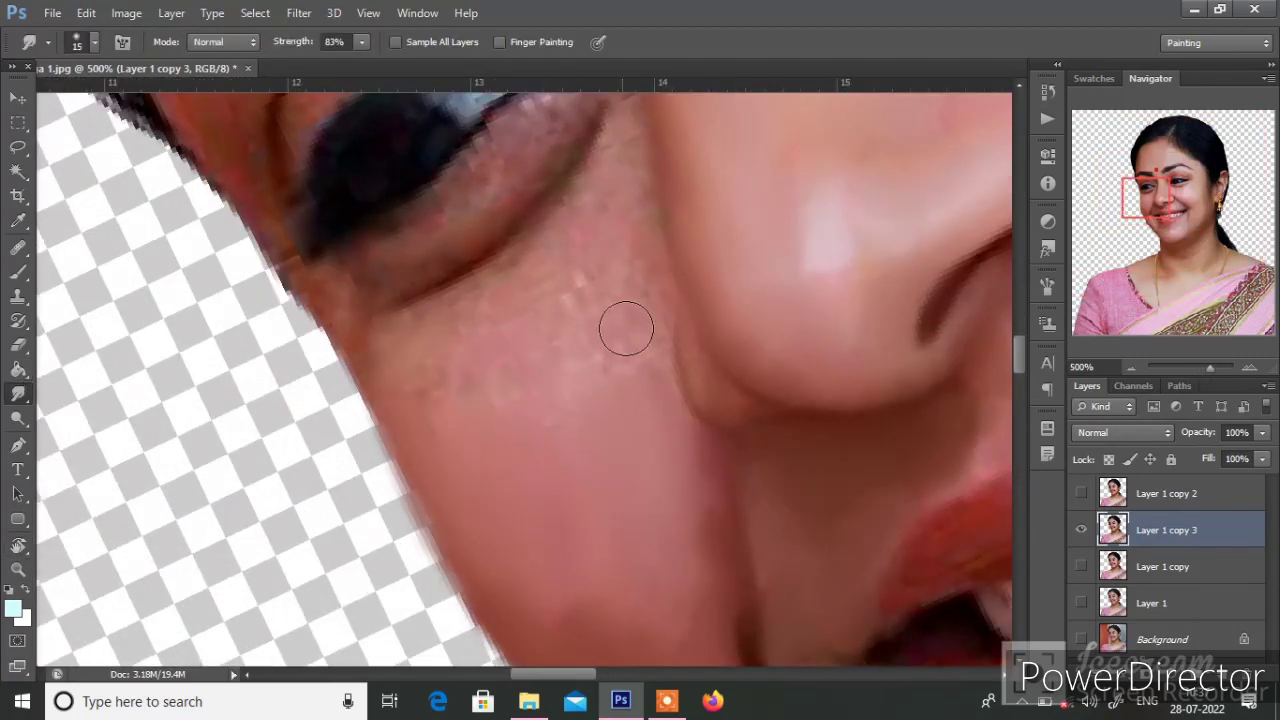
pyautogui.press(']')
pyautogui.scroll(-3, 540, 340)
pyautogui.hscroll(3, 460, 345)
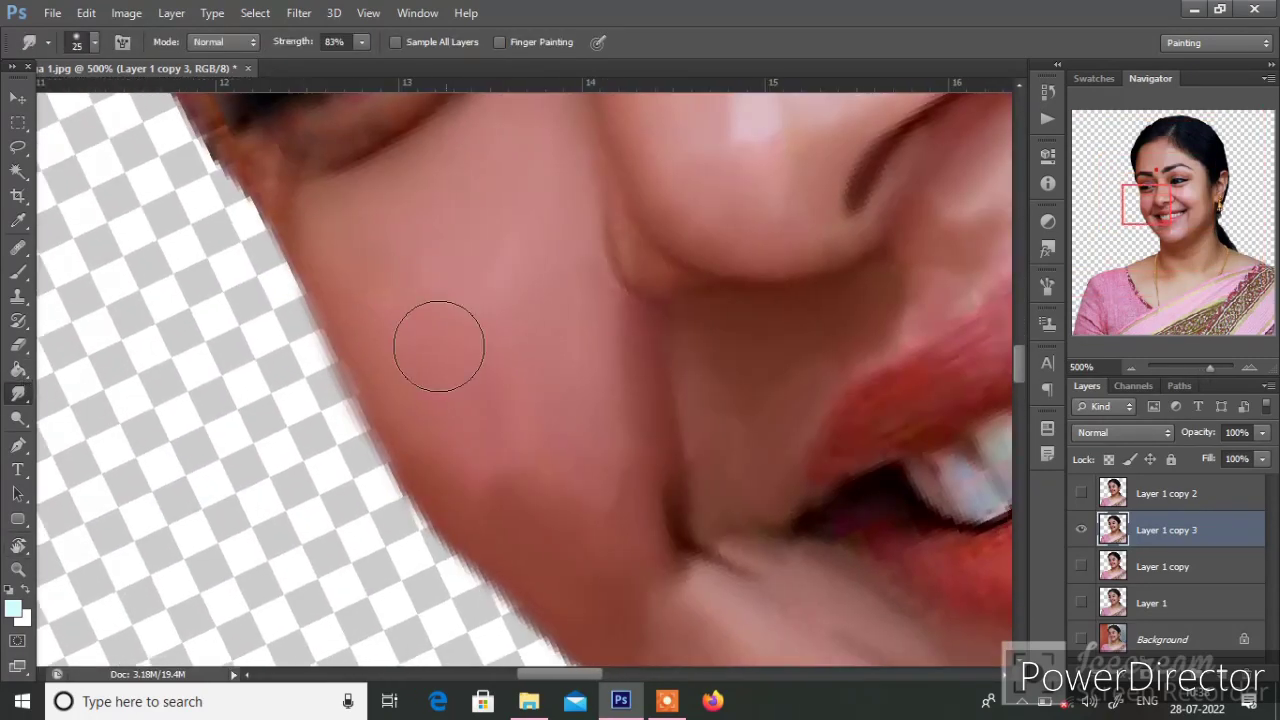
pyautogui.scroll(3, 438, 346)
pyautogui.press('r')
pyautogui.moveTo(366, 366)
pyautogui.mouseDown()
pyautogui.moveTo(471, 463)
pyautogui.moveTo(20, 397)
pyautogui.mouseUp()
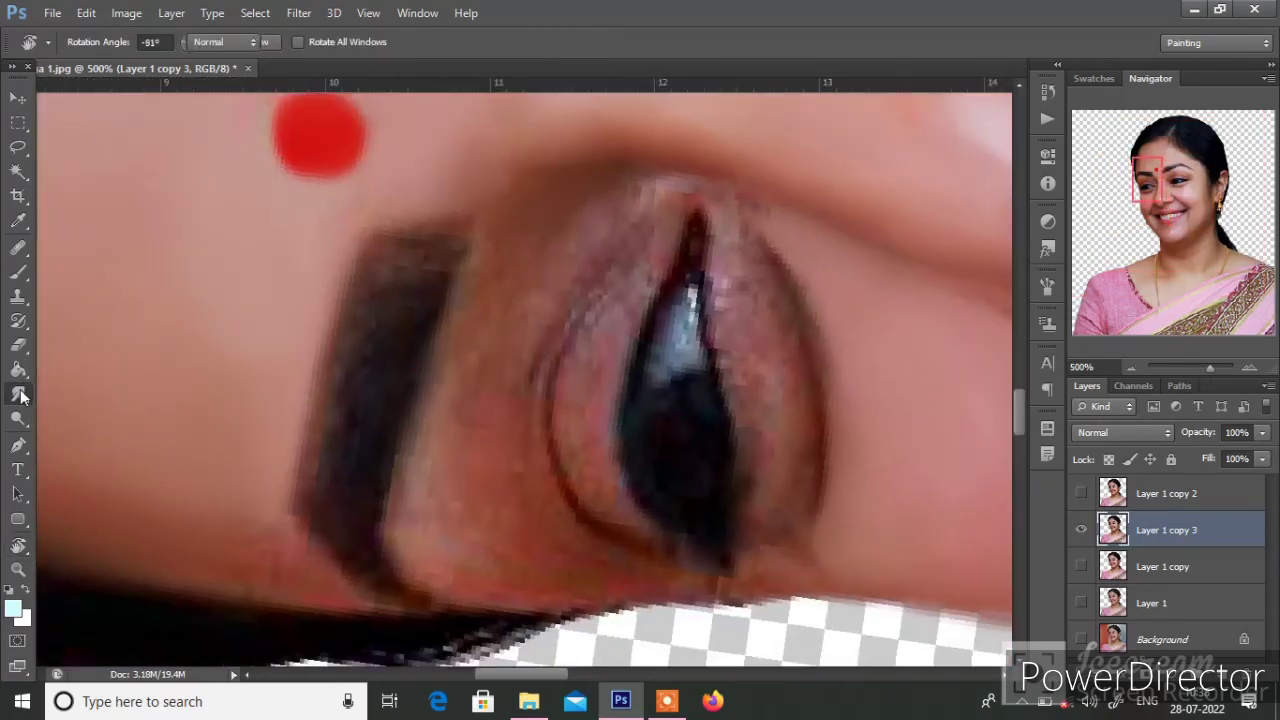
# Step: Smudge the skin around the eye with a small Smudge brush
pyautogui.click(20, 397)
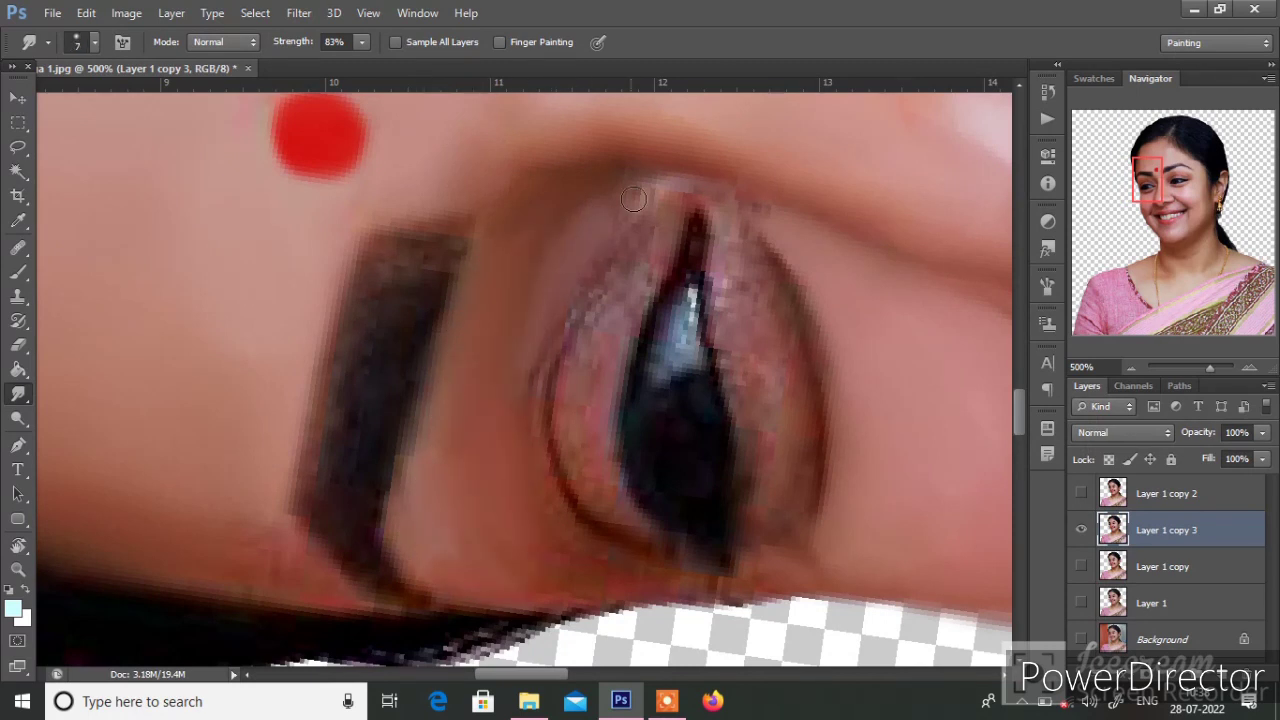
pyautogui.press('[')
pyautogui.scroll(-2, 591, 508)
pyautogui.hscroll(1, 591, 508)
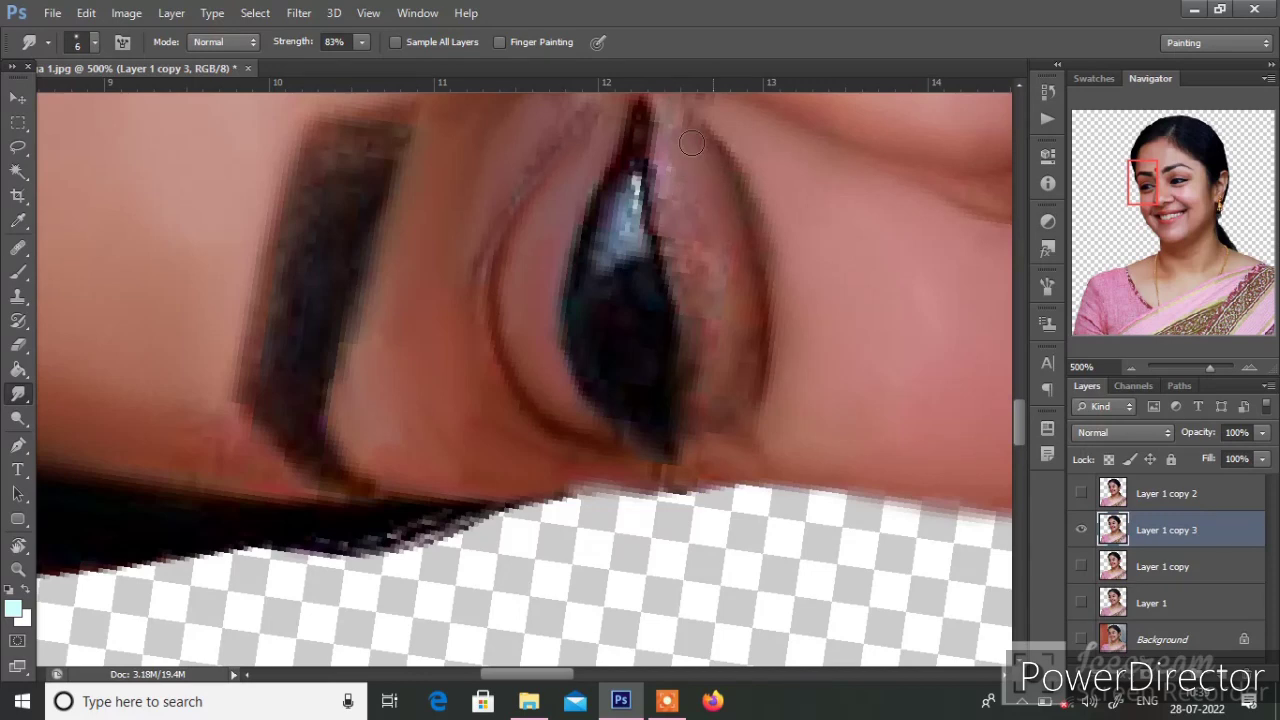
pyautogui.scroll(-2, 717, 268)
pyautogui.press(']')
pyautogui.press(']')
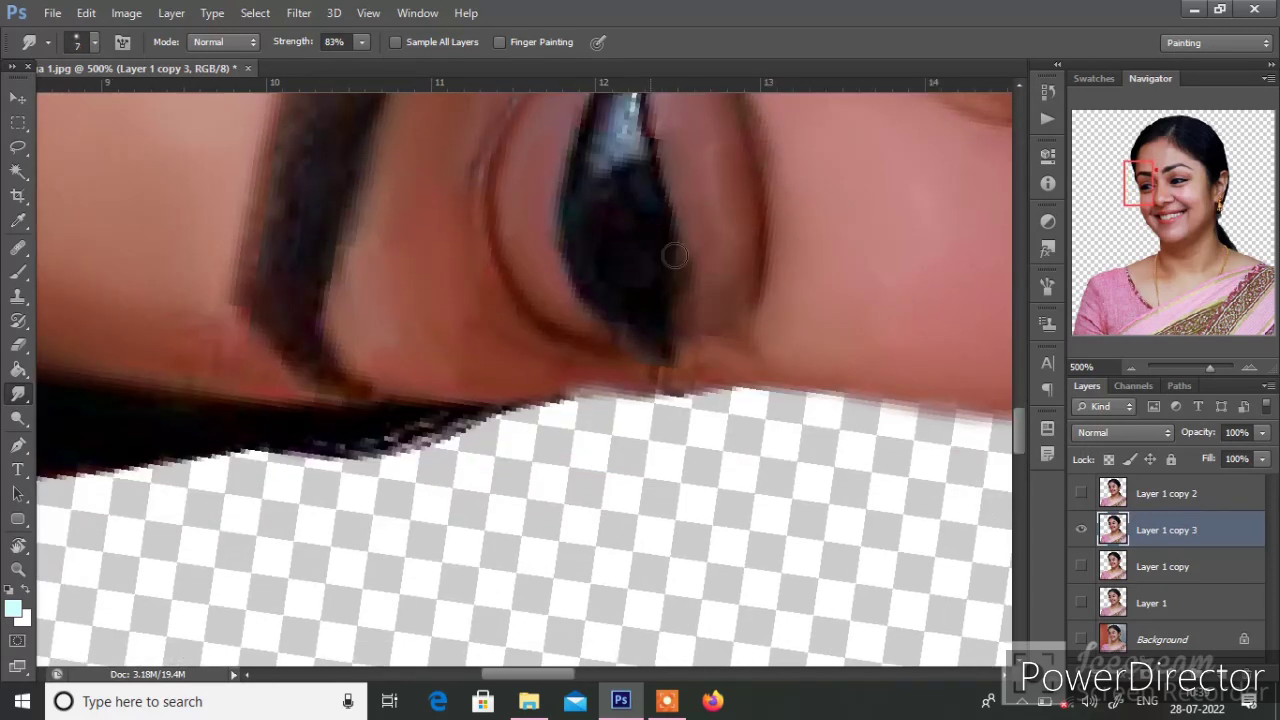
pyautogui.press('[')
pyautogui.press('[')
pyautogui.press('[')
pyautogui.scroll(3, 660, 245)
pyautogui.scroll(-3, 594, 308)
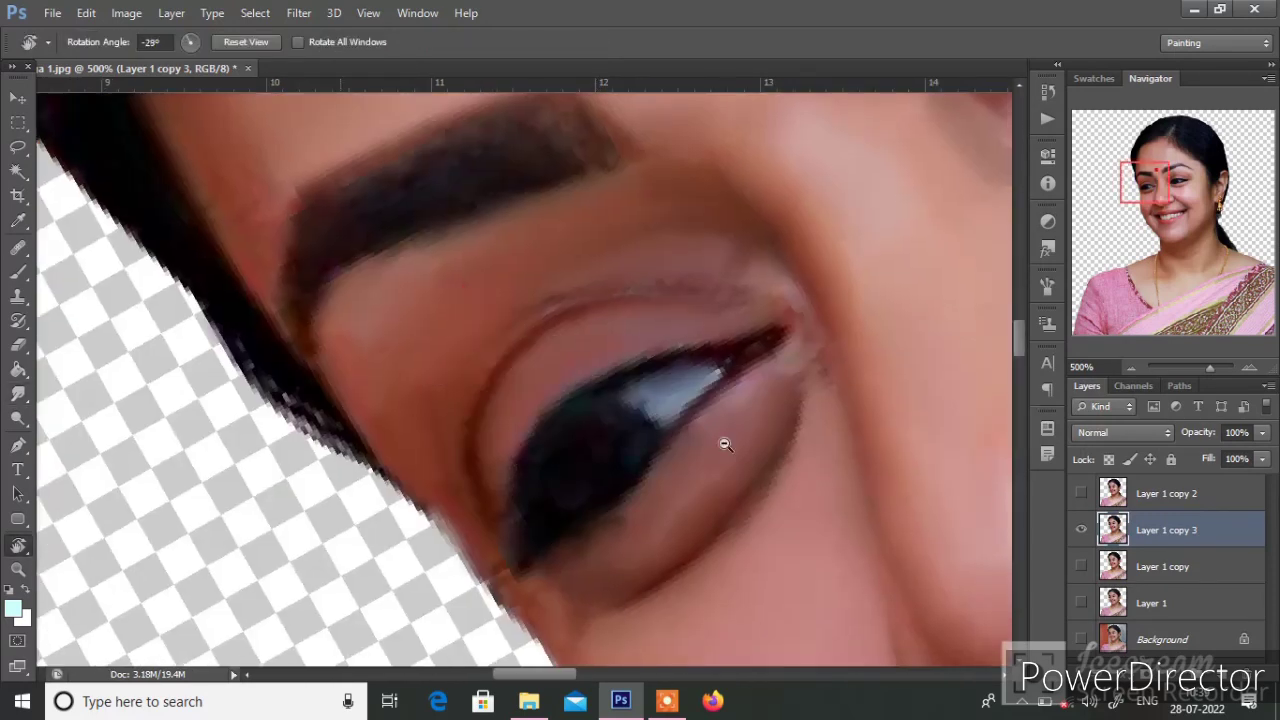
pyautogui.scroll(4, 783, 374)
pyautogui.press('[')
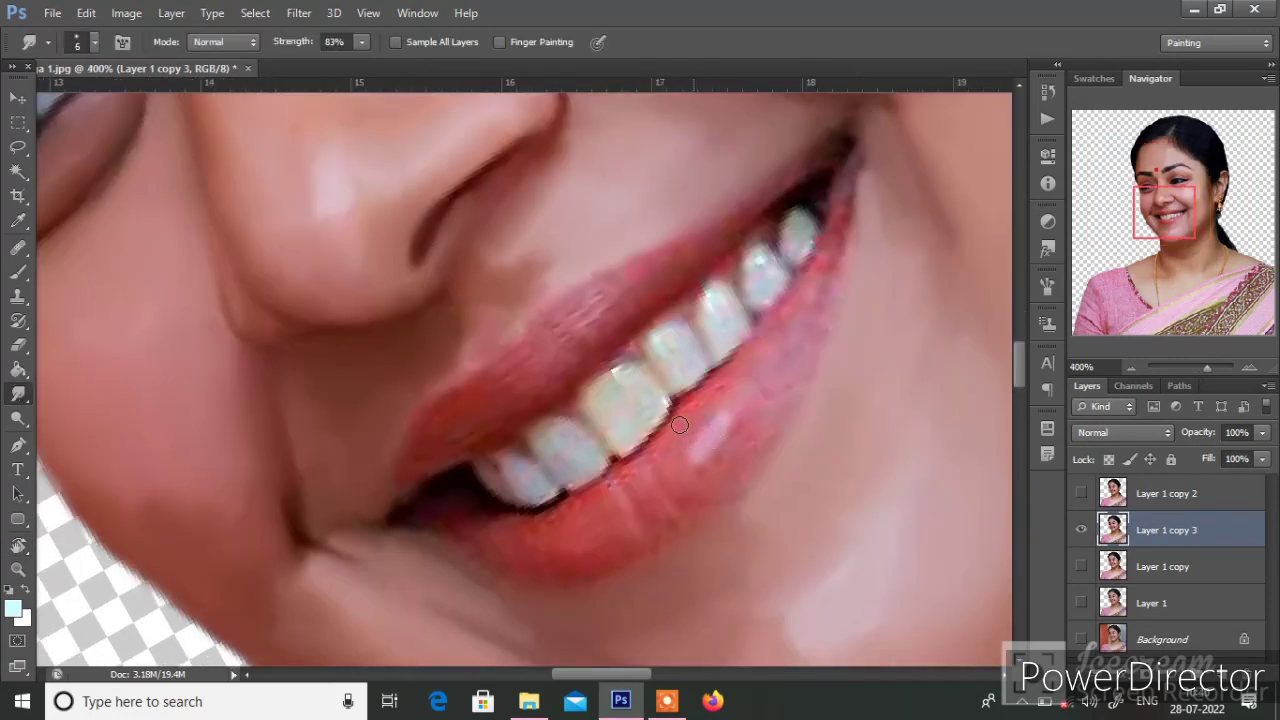
pyautogui.press('[')
pyautogui.press('[')
pyautogui.press('[')
# Step: Smudge the lip edges at the mouth corner and above the teeth
pyautogui.moveTo(834, 242)
pyautogui.mouseDown()
pyautogui.moveTo(818, 332)
pyautogui.moveTo(858, 182)
pyautogui.mouseUp()
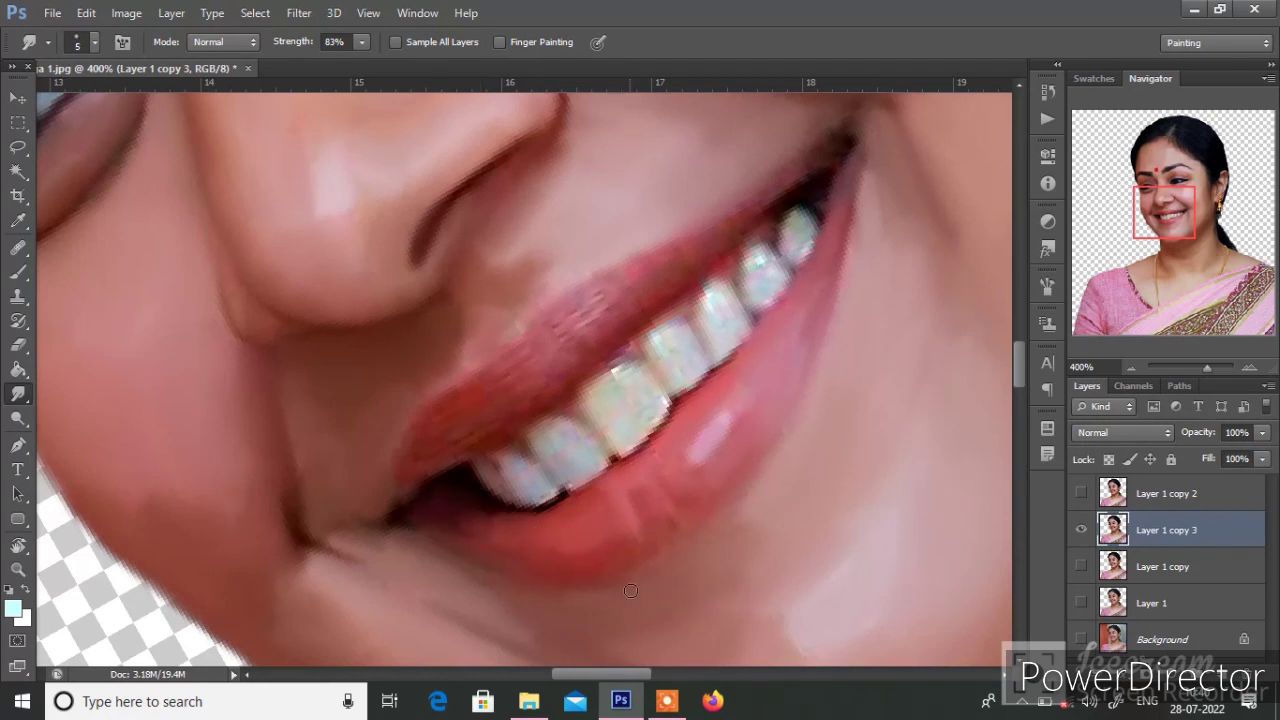
pyautogui.moveTo(590, 351); pyautogui.dragTo(660, 275)
pyautogui.press(']')
pyautogui.scroll(-2, 640, 275)
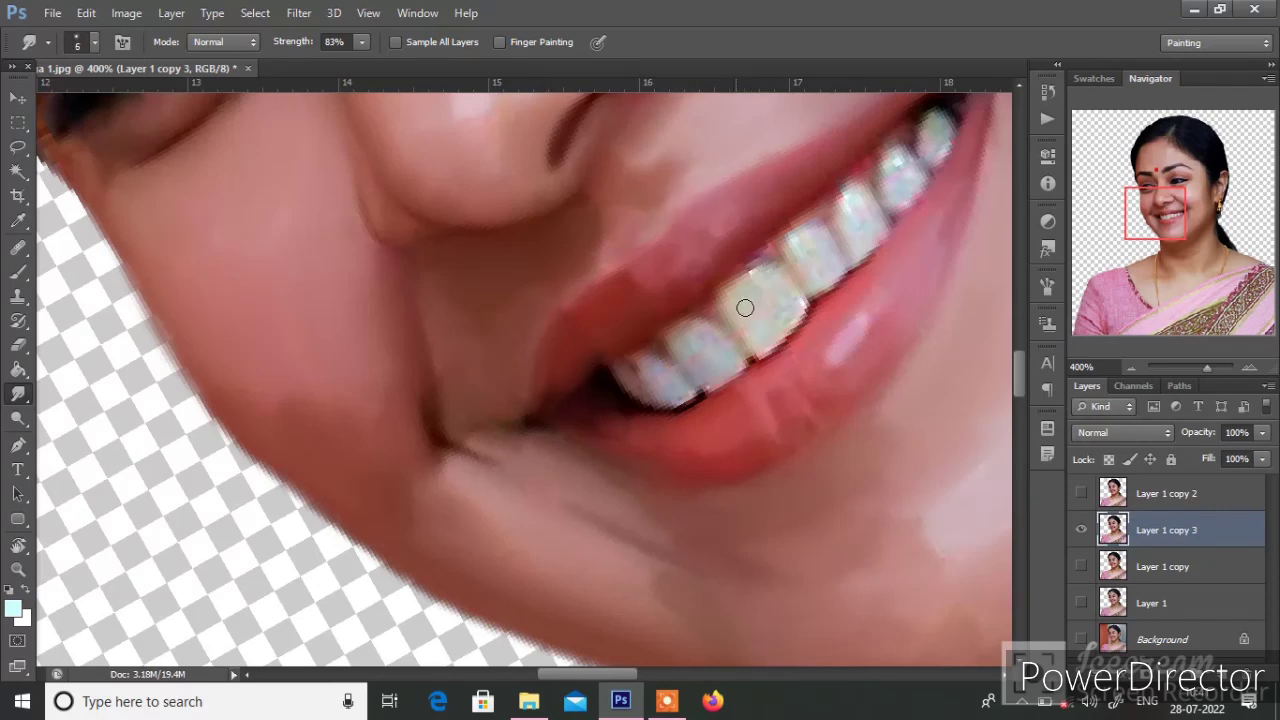
# Step: Zoom in on the eye and smudge the eyelid skin smooth with a smaller brush
pyautogui.hotkey('ctrl', '0')
pyautogui.press('z')
pyautogui.click(606, 357)
pyautogui.click(586, 257)
pyautogui.click(19, 393)
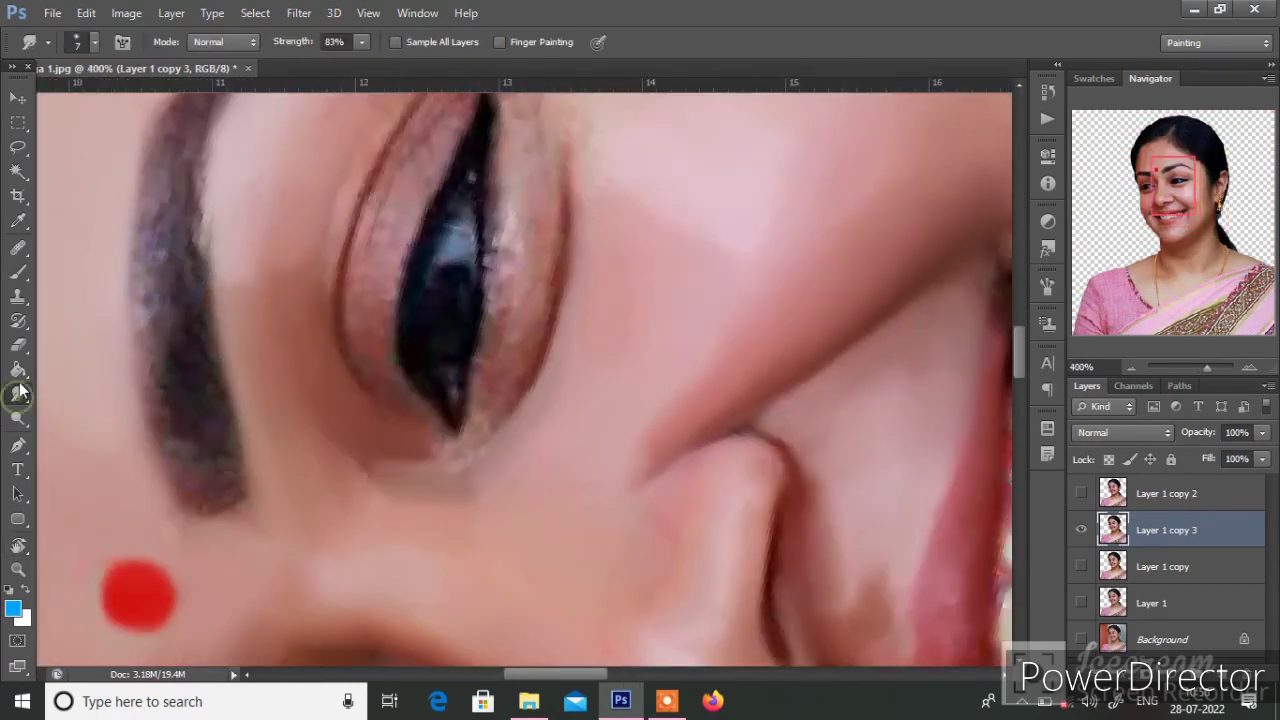
pyautogui.moveTo(370, 275); pyautogui.dragTo(354, 323)
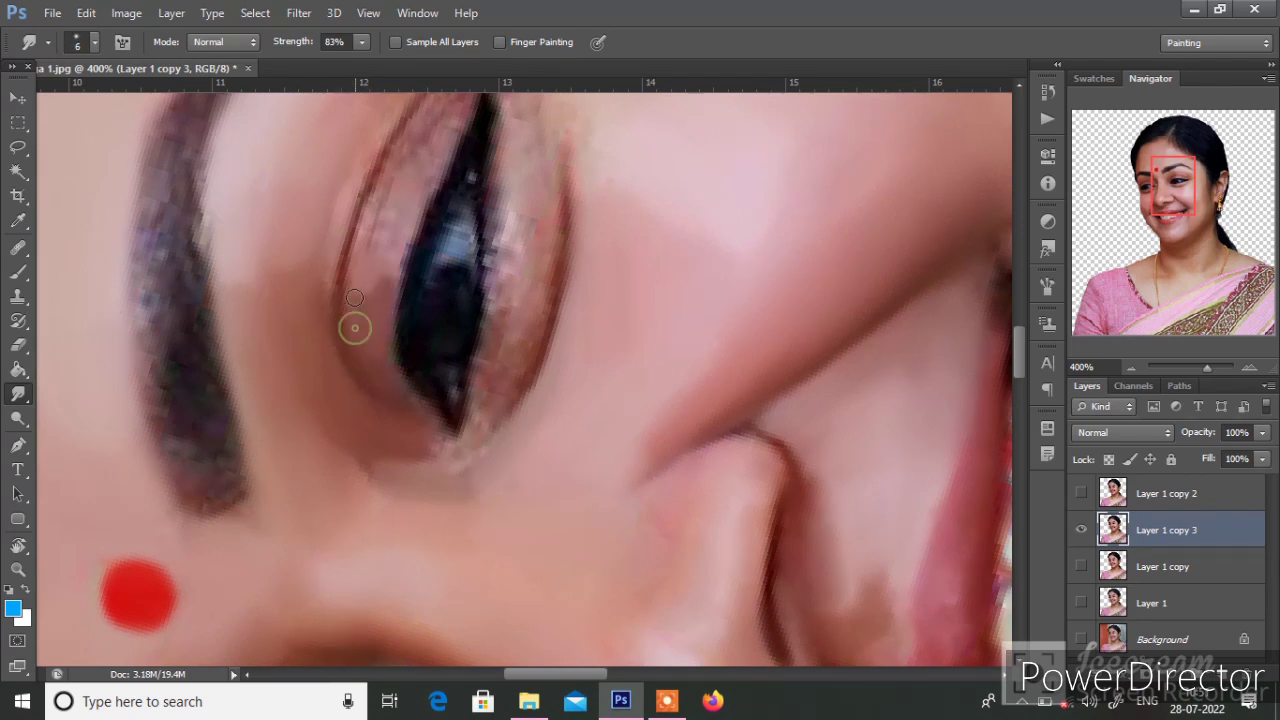
pyautogui.press('[')
pyautogui.press('[')
pyautogui.scroll(2, 411, 180)
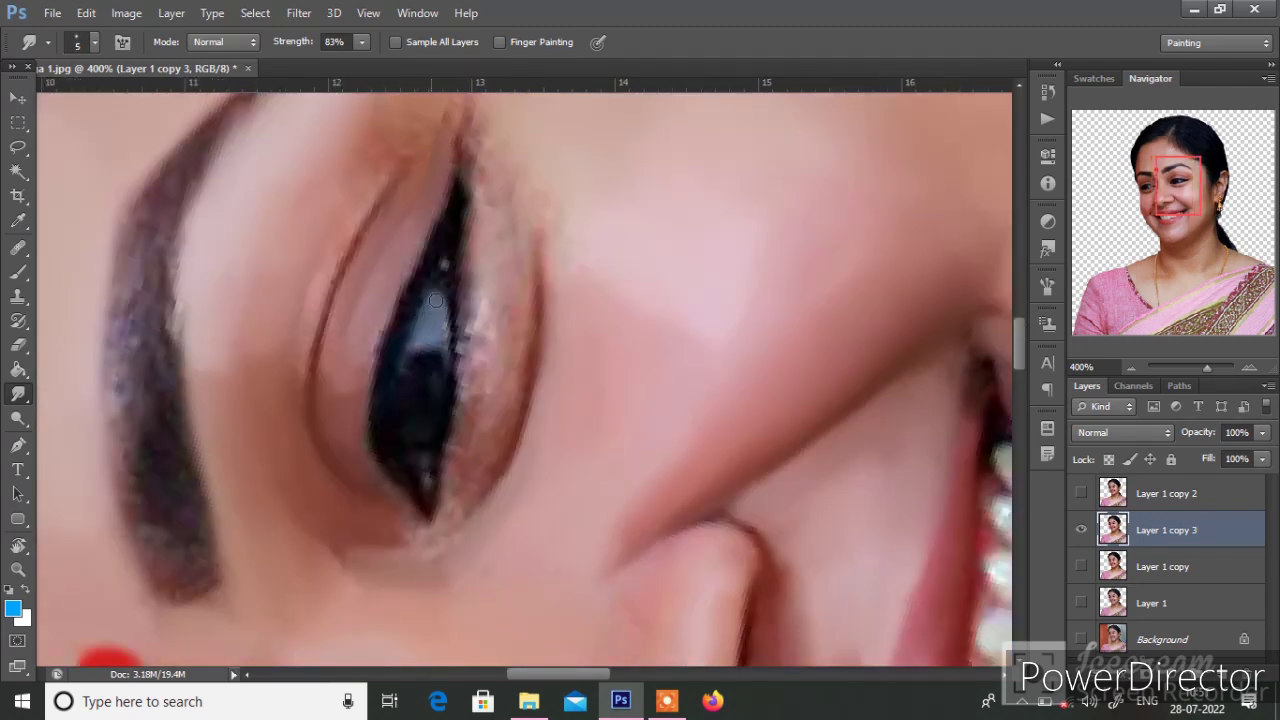
# Step: Smudge along the eye crease with a progressively larger brush
pyautogui.press(']')
pyautogui.scroll(-2, 430, 270)
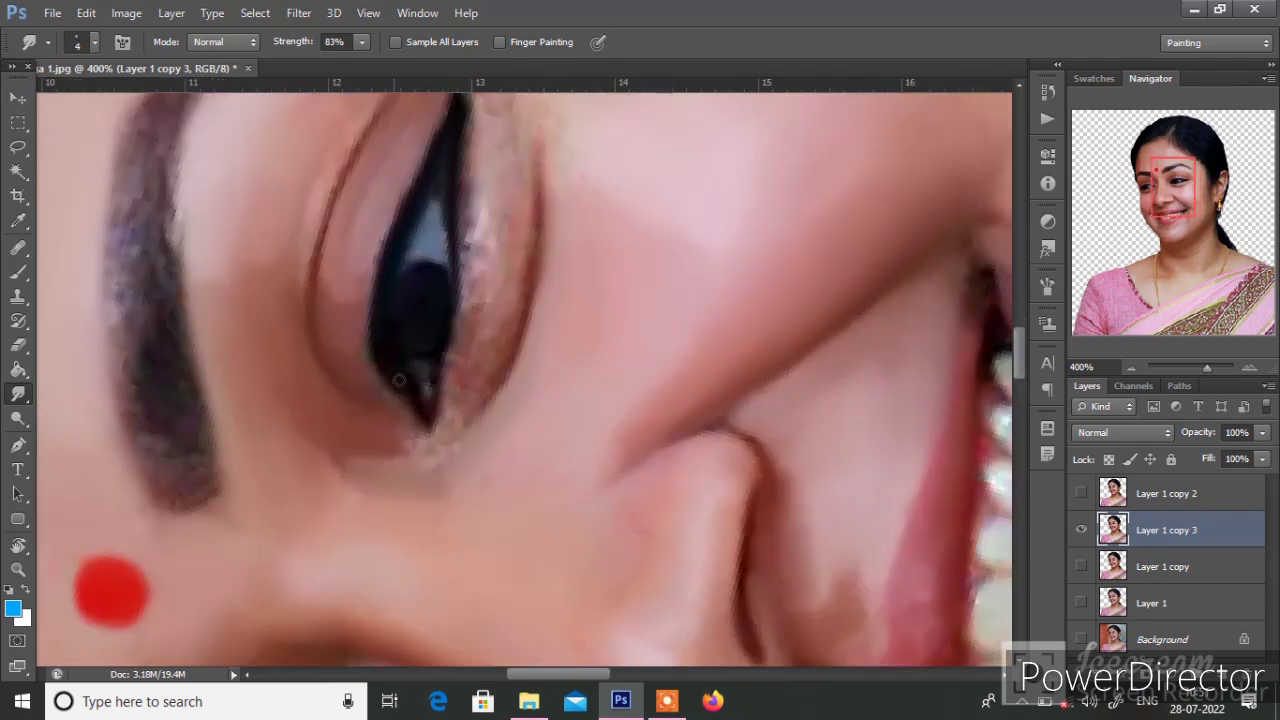
pyautogui.scroll(2, 490, 325)
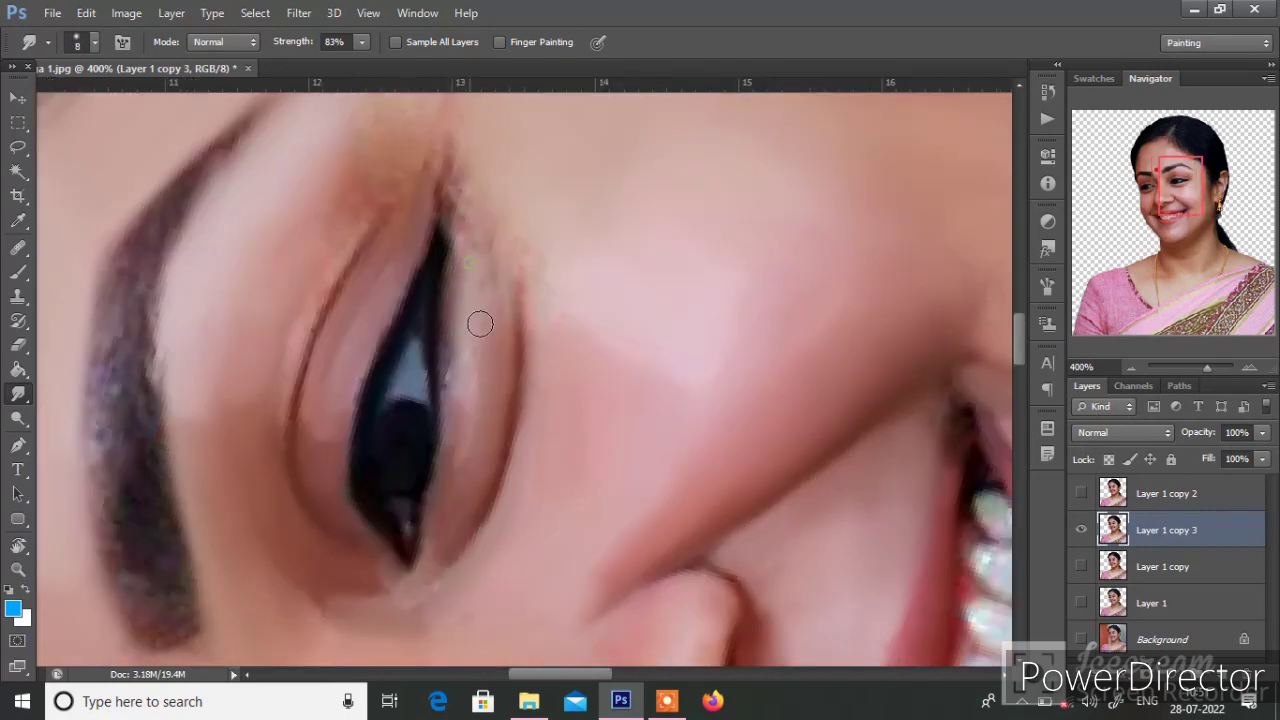
pyautogui.press(']')
pyautogui.press(']')
pyautogui.press(']')
pyautogui.scroll(2, 480, 220)
pyautogui.moveTo(423, 163); pyautogui.dragTo(414, 263)
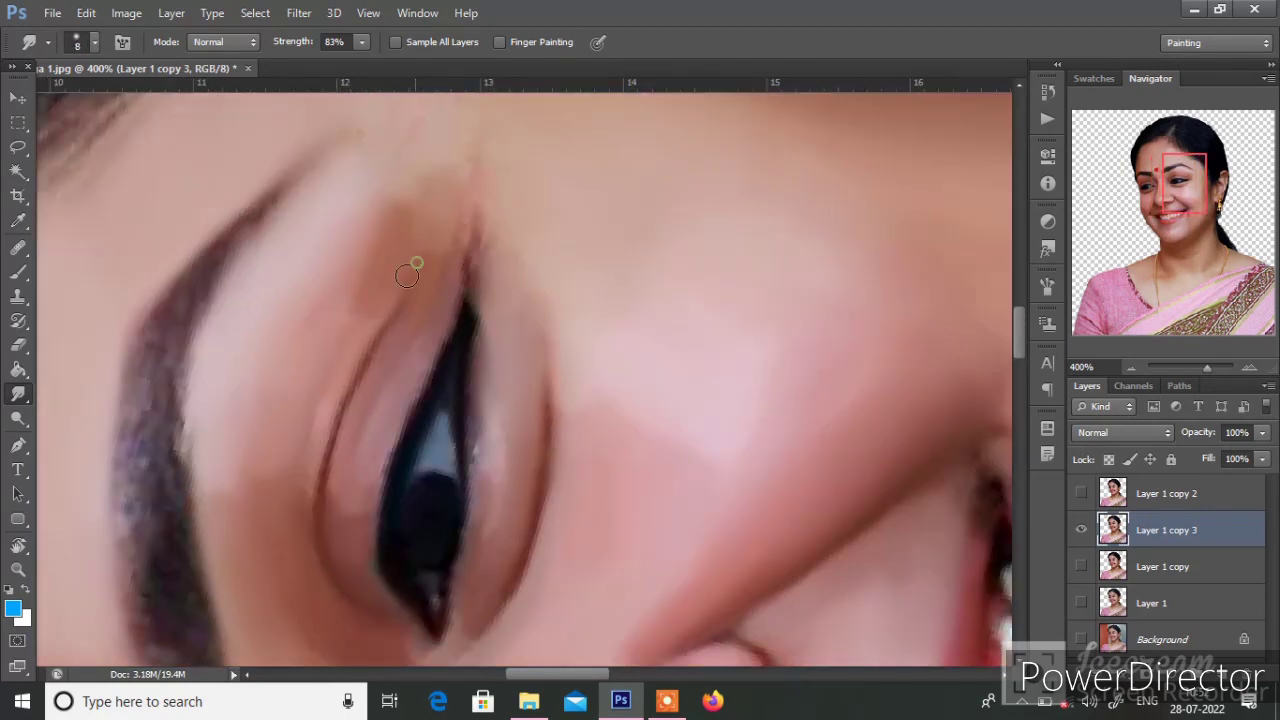
pyautogui.press(']')
pyautogui.press(']')
pyautogui.press(']')
pyautogui.moveTo(483, 361)
pyautogui.mouseDown()
pyautogui.moveTo(388, 291)
pyautogui.moveTo(461, 131)
pyautogui.mouseUp()
pyautogui.press('[')
pyautogui.press('[')
pyautogui.press('[')
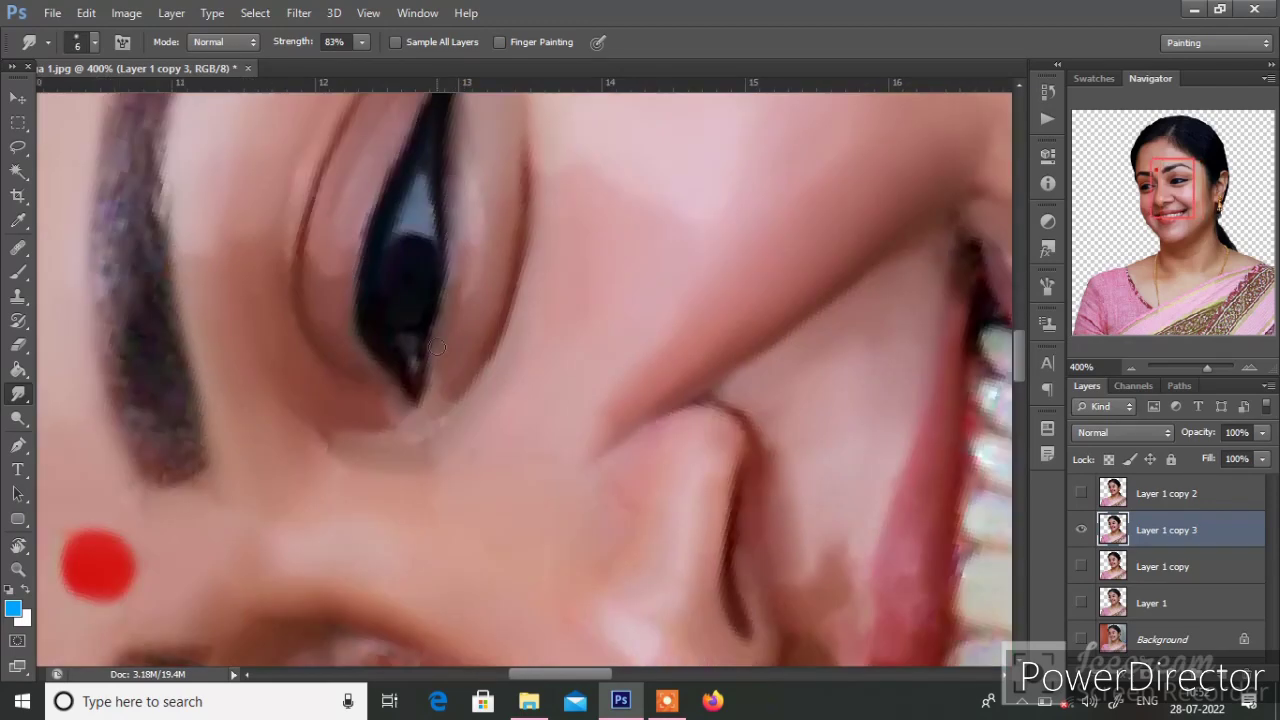
# Step: Rotate the view and smudge the iris edge and lower eyelid, then turn toward the mouth
pyautogui.press('r')
pyautogui.moveTo(397, 337); pyautogui.dragTo(528, 357)
pyautogui.scroll(1, 528, 357)
pyautogui.press('[')
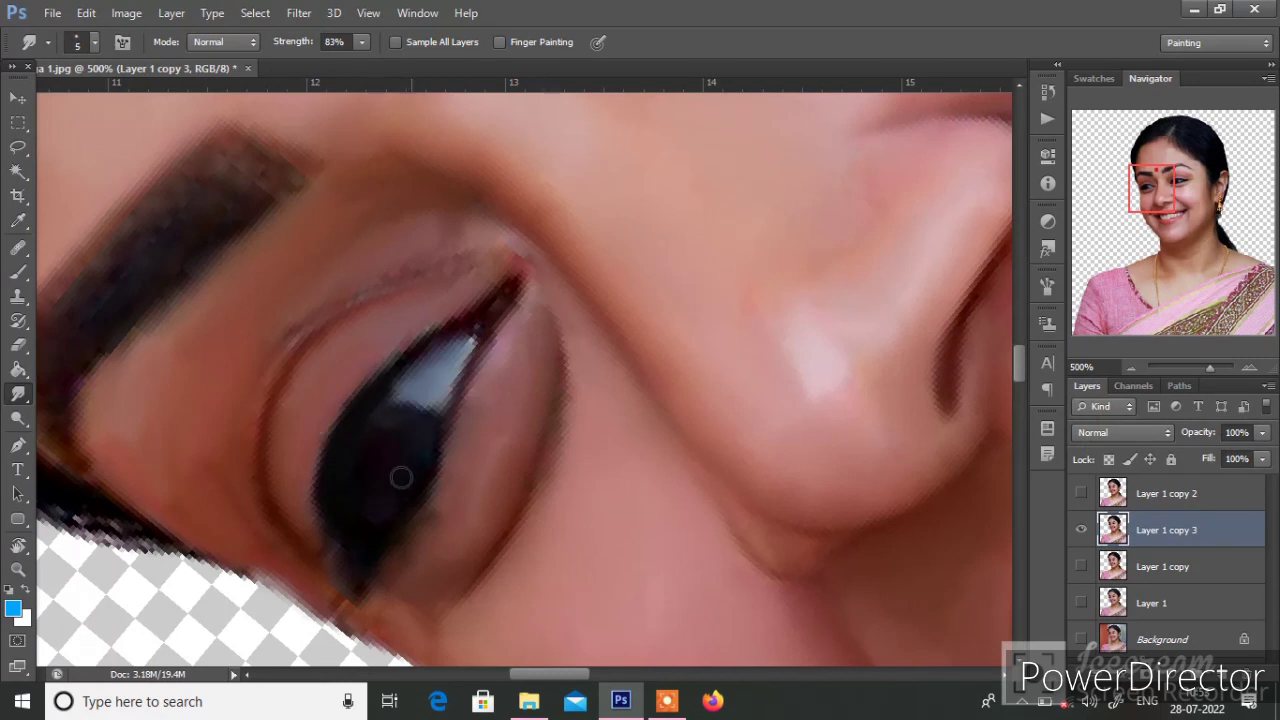
pyautogui.moveTo(400, 478)
pyautogui.mouseDown()
pyautogui.moveTo(457, 420)
pyautogui.moveTo(283, 477)
pyautogui.moveTo(549, 514)
pyautogui.moveTo(538, 417)
pyautogui.moveTo(443, 323)
pyautogui.mouseUp()
pyautogui.press('r')
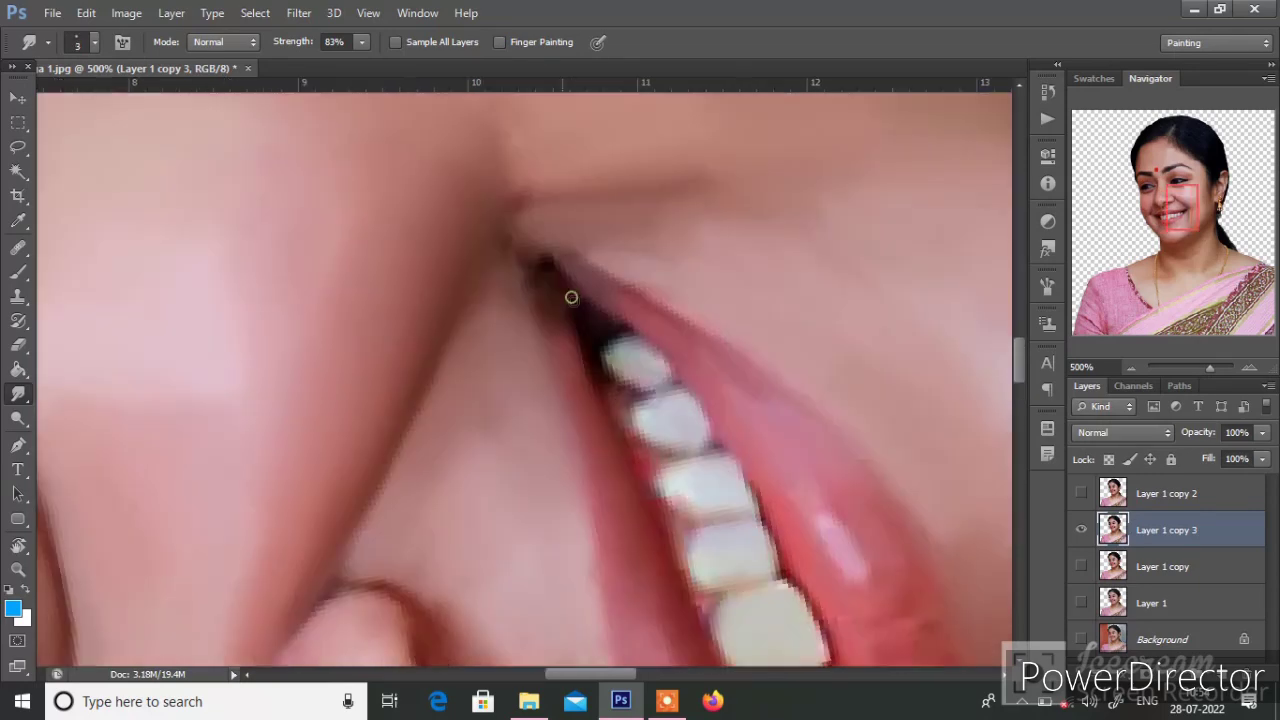
pyautogui.press(']')
pyautogui.press(']')
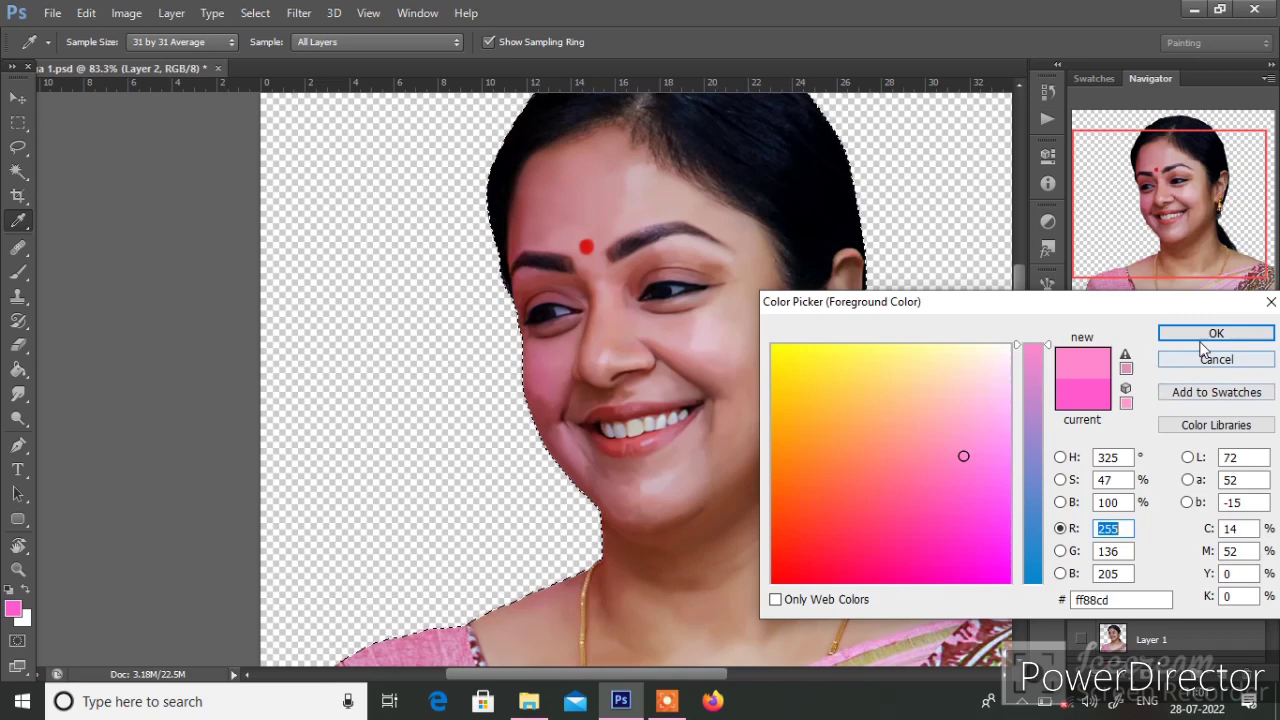
# Step: Set the pink tint as foreground, then switch to a light lavender for painting
pyautogui.click(1203, 338)
pyautogui.press('b')
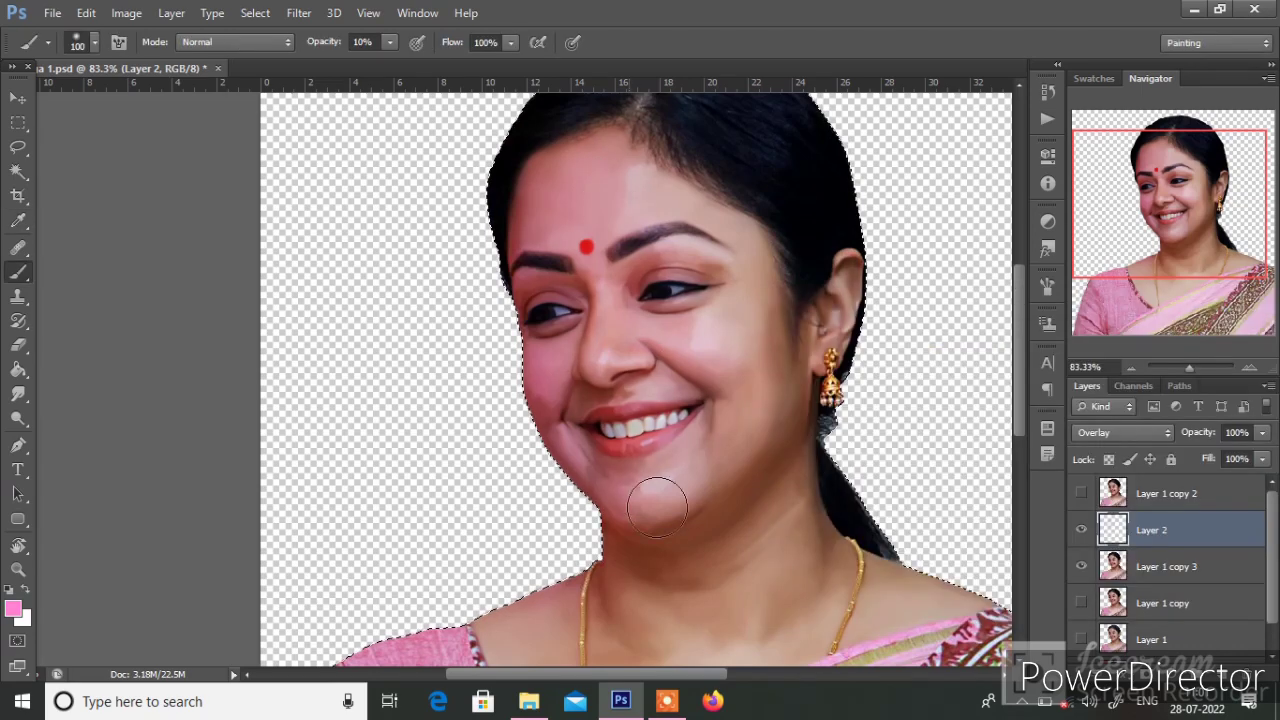
pyautogui.click(13, 608)
pyautogui.click(1032, 400)
pyautogui.click(1214, 331)
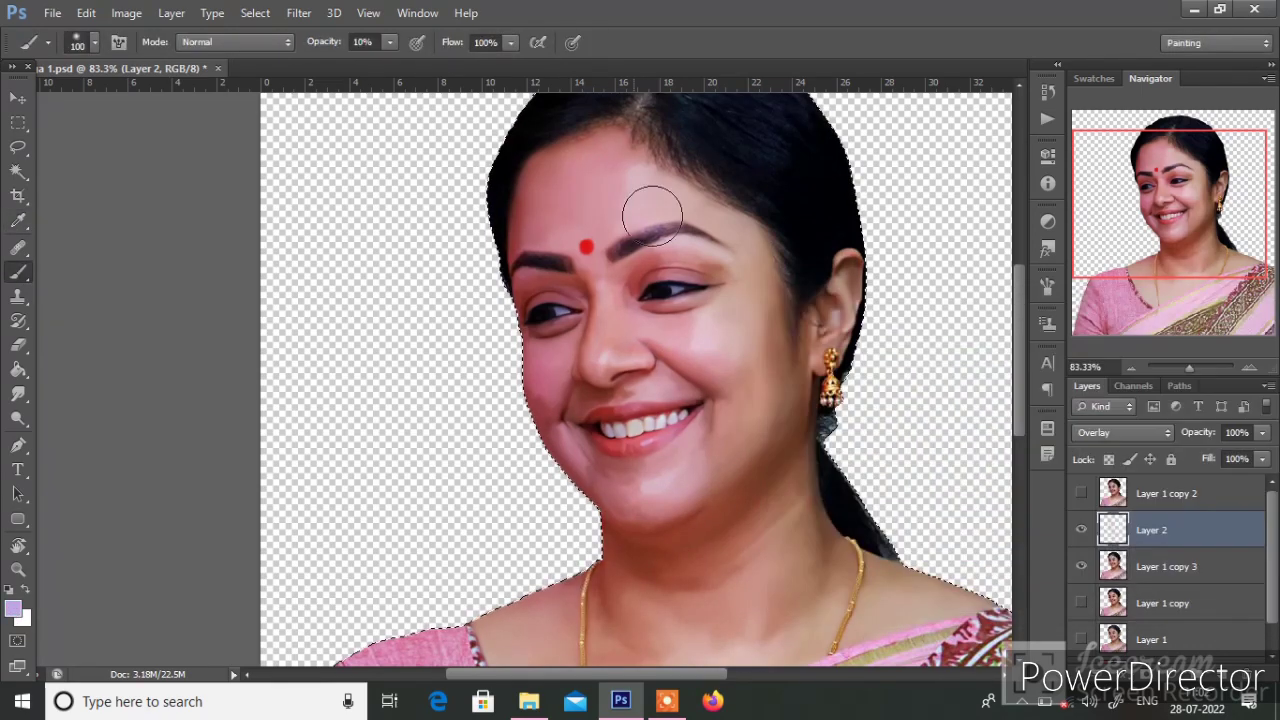
# Step: Change the paint colour to a stronger purple, then to crimson
pyautogui.click(13, 608)
pyautogui.click(1032, 400)
pyautogui.click(1214, 331)
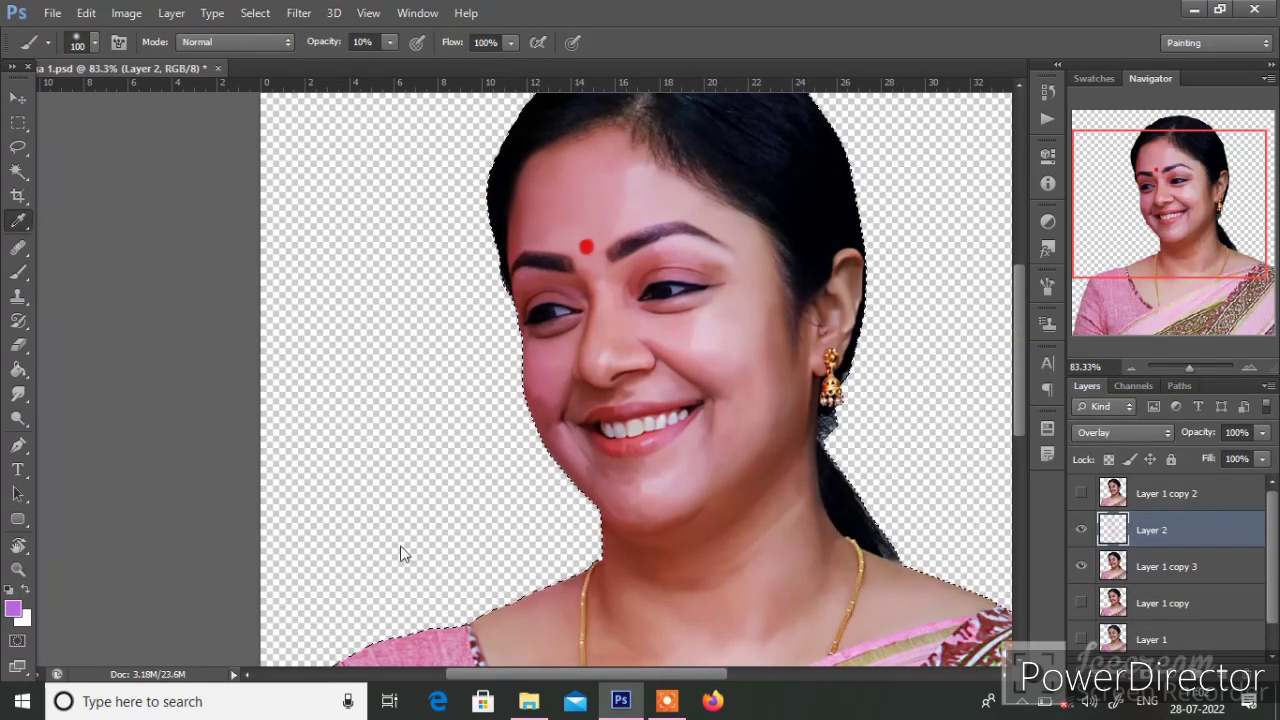
pyautogui.click(13, 608)
pyautogui.click(1032, 400)
pyautogui.click(1214, 331)
# Step: Set Layer 3's blend mode to Color and choose a green foreground
pyautogui.press('b')
pyautogui.click(1097, 430)
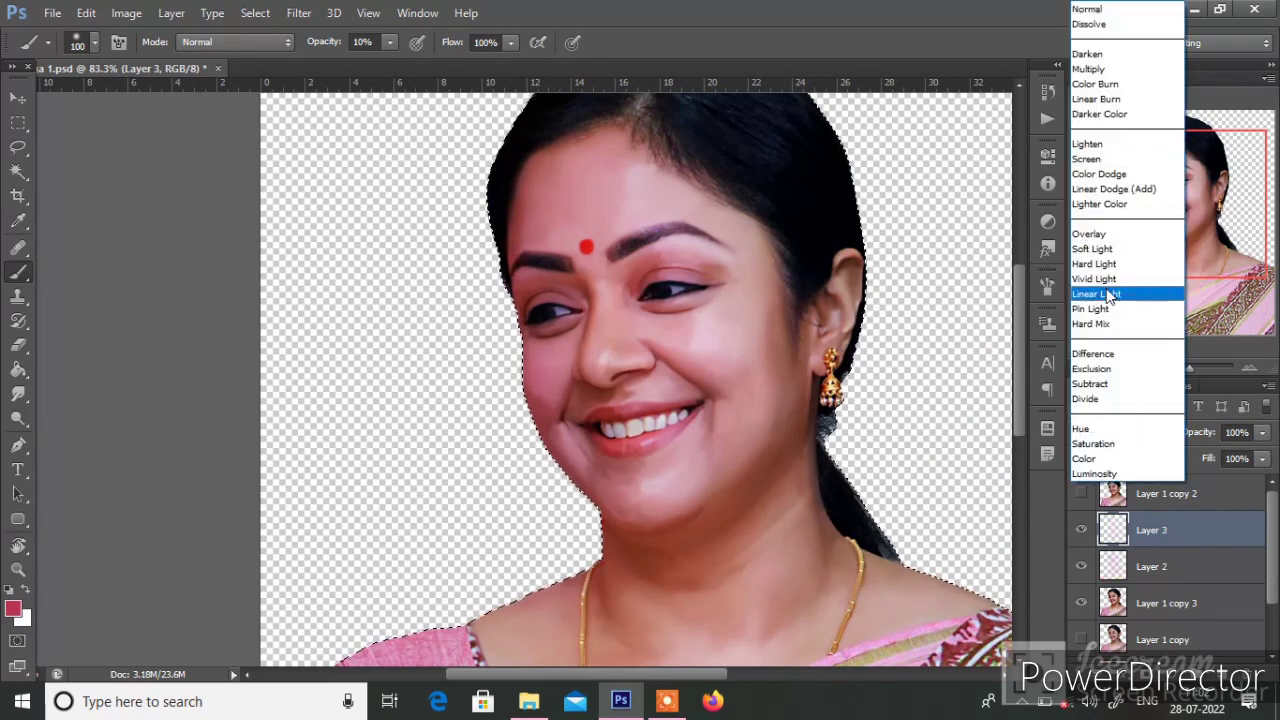
pyautogui.click(1100, 455)
pyautogui.click(13, 608)
pyautogui.click(1032, 494)
pyautogui.click(1214, 331)
# Step: Fine-tune the green and paint it over the forehead and cheek to the ear with a 125 brush
pyautogui.press(']')
pyautogui.press(']')
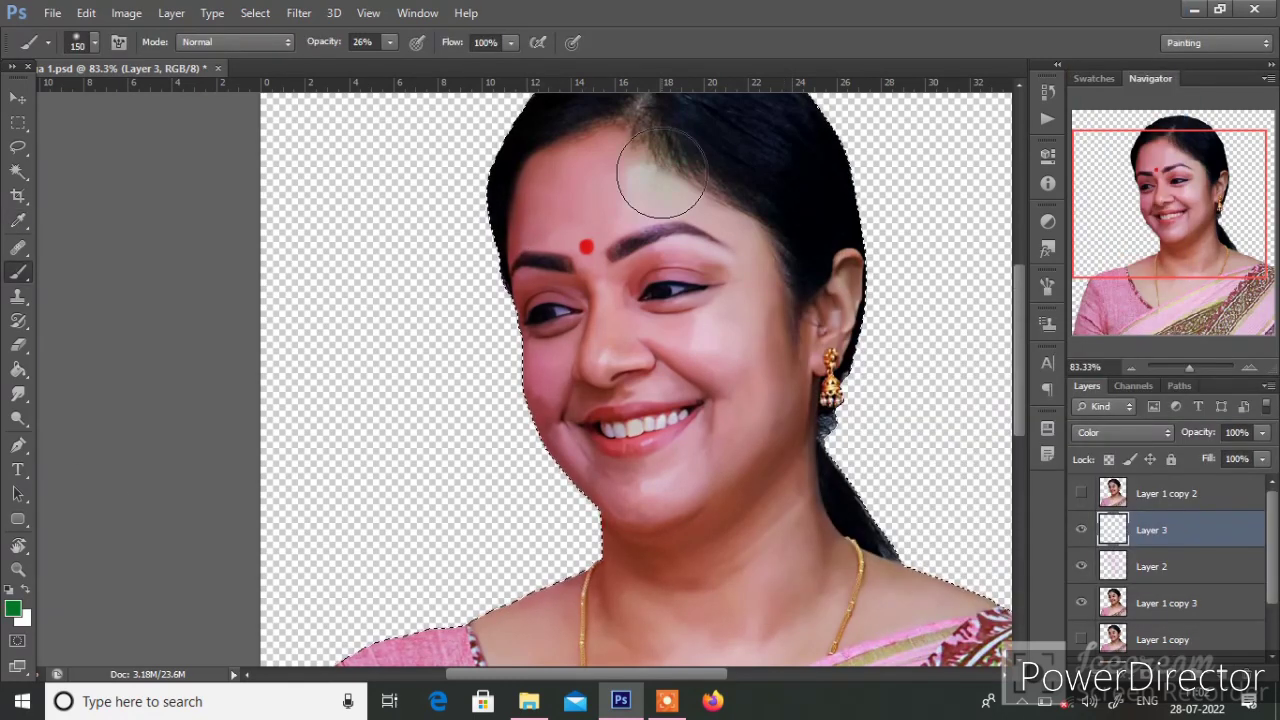
pyautogui.click(13, 608)
pyautogui.click(1177, 331)
pyautogui.press('[')
pyautogui.moveTo(655, 150); pyautogui.dragTo(797, 355)
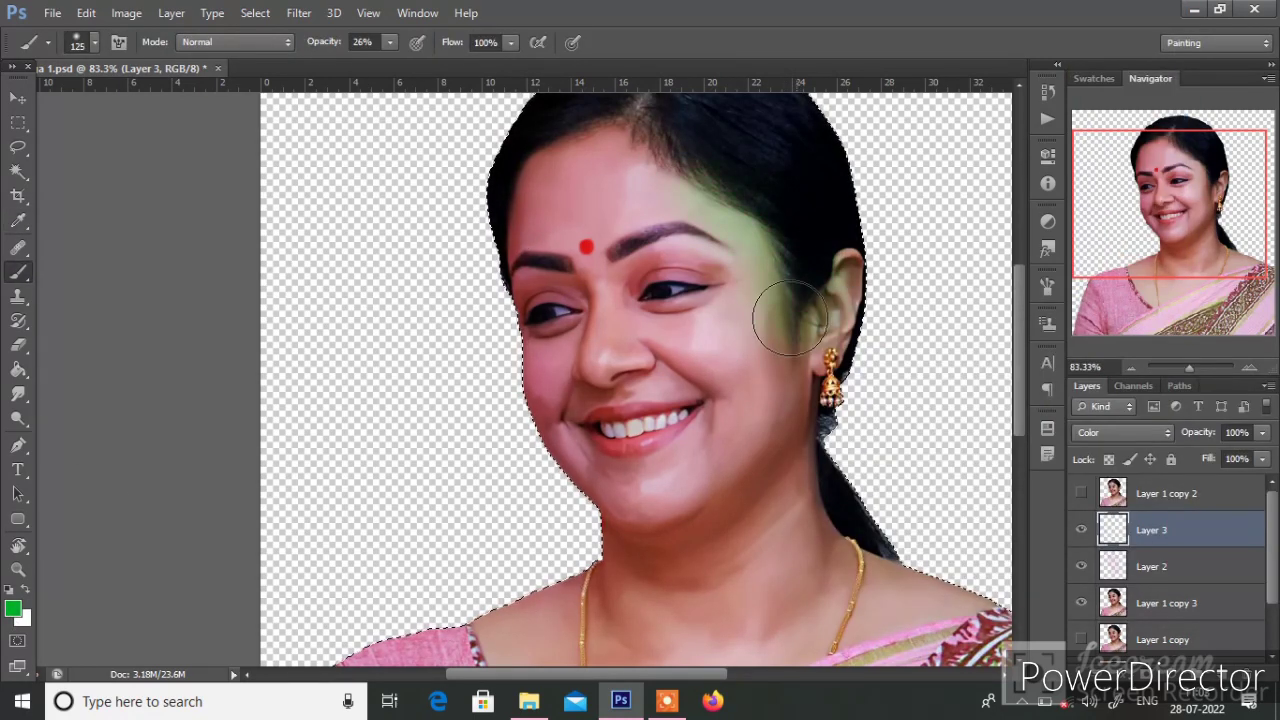
# Step: Pick cyan-blue, lower brush opacity to 12%, then switch to bright blue
pyautogui.click(13, 608)
pyautogui.click(1032, 462)
pyautogui.click(1214, 331)
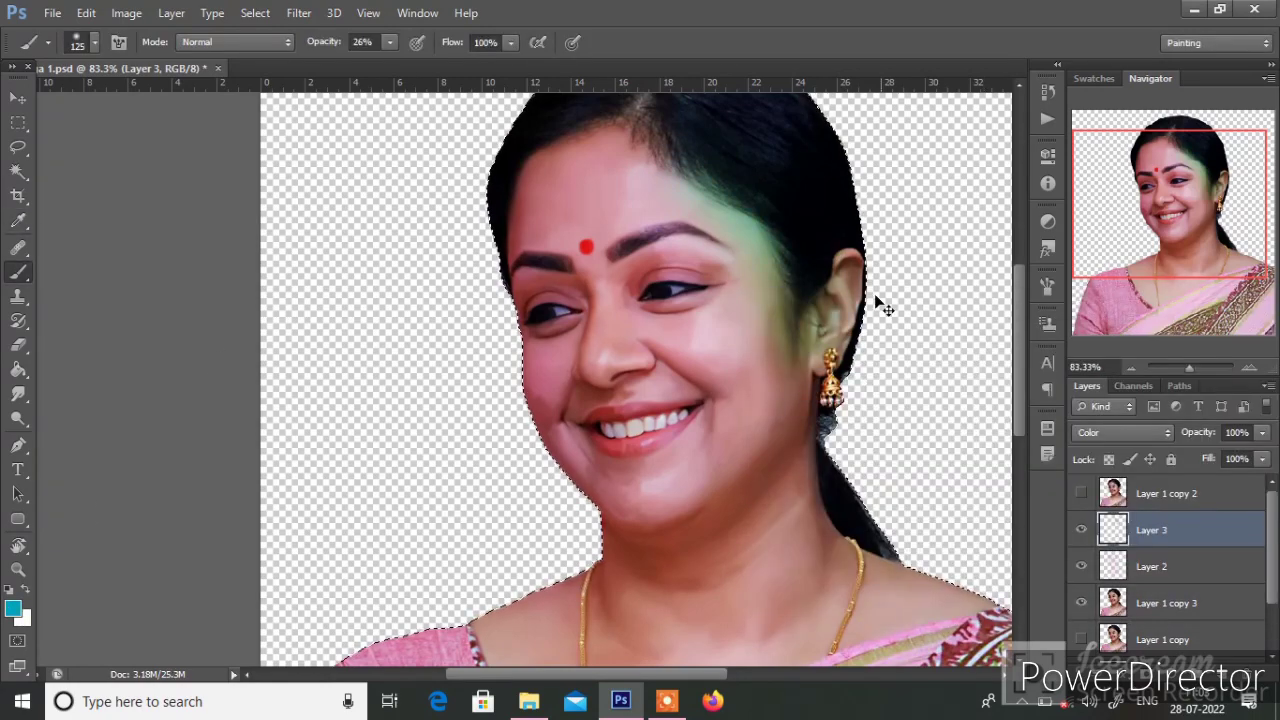
pyautogui.scroll(-1, 780, 218)
pyautogui.press('1')
pyautogui.press('2')
pyautogui.click(13, 608)
pyautogui.click(1032, 450)
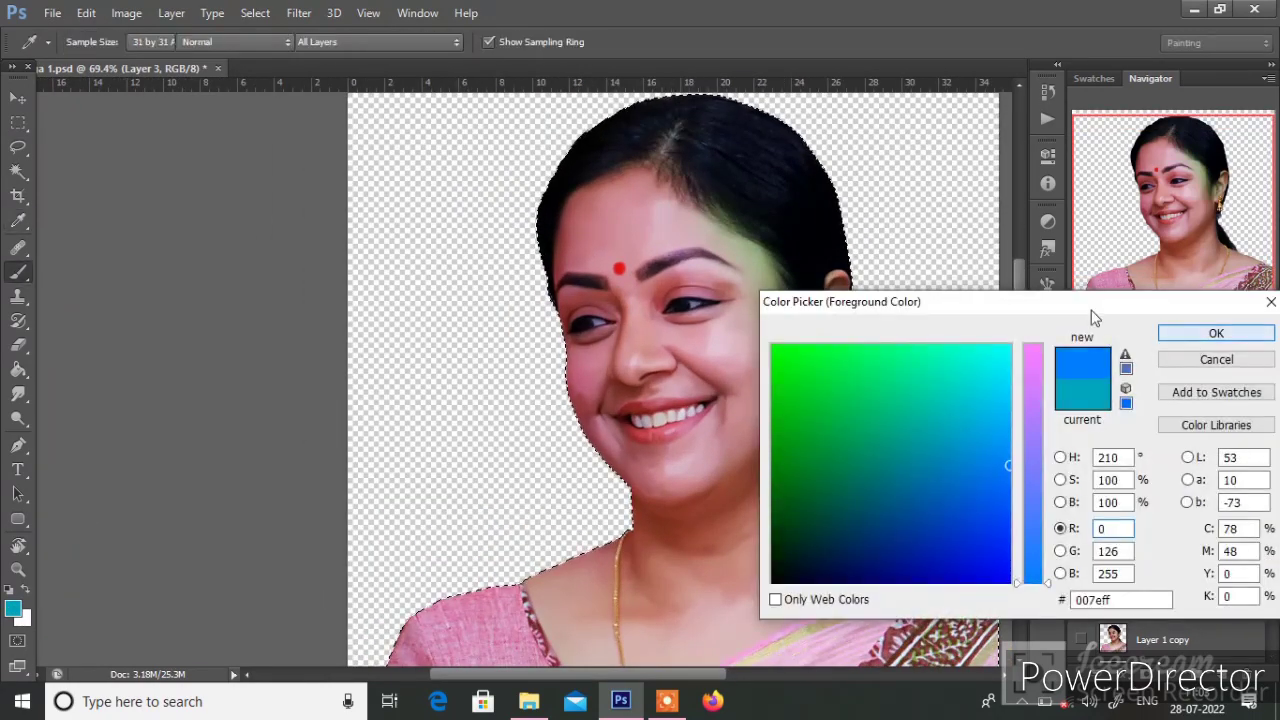
pyautogui.click(1214, 331)
# Step: Choose orange, then red, and add a new layer above Layer 3
pyautogui.scroll(1, 845, 335)
pyautogui.click(13, 608)
pyautogui.click(1032, 568)
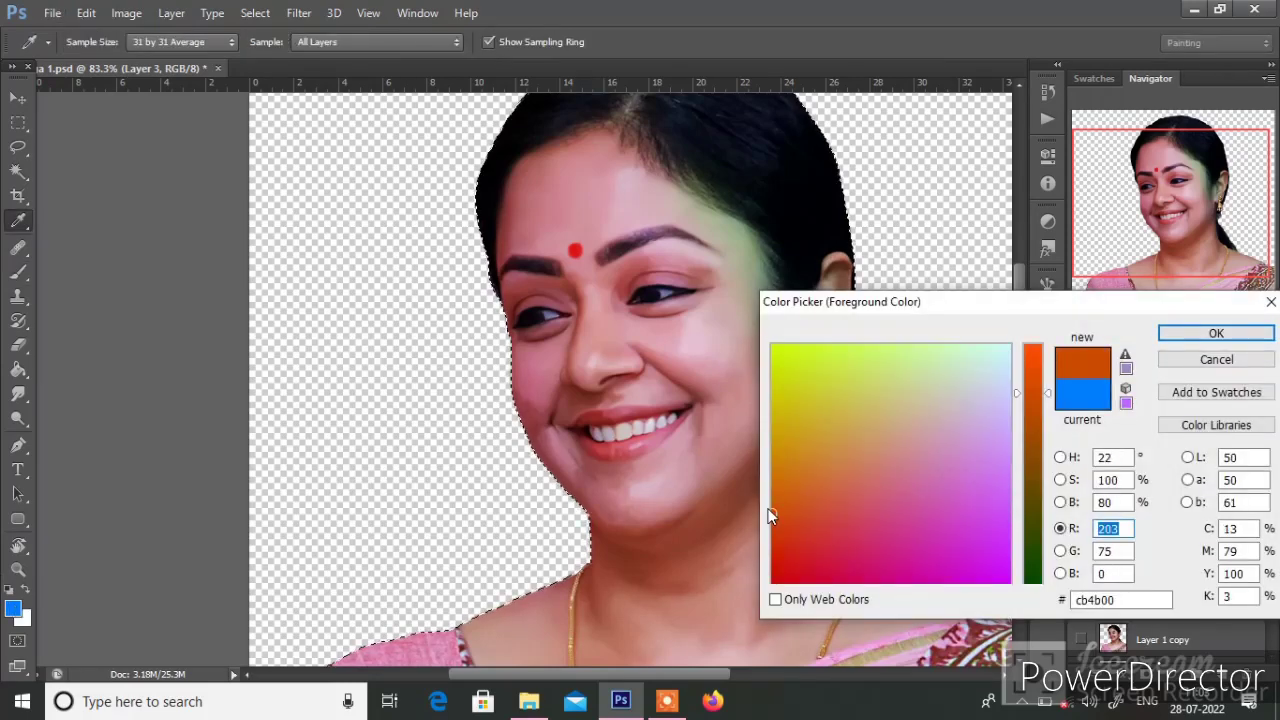
pyautogui.click(1214, 331)
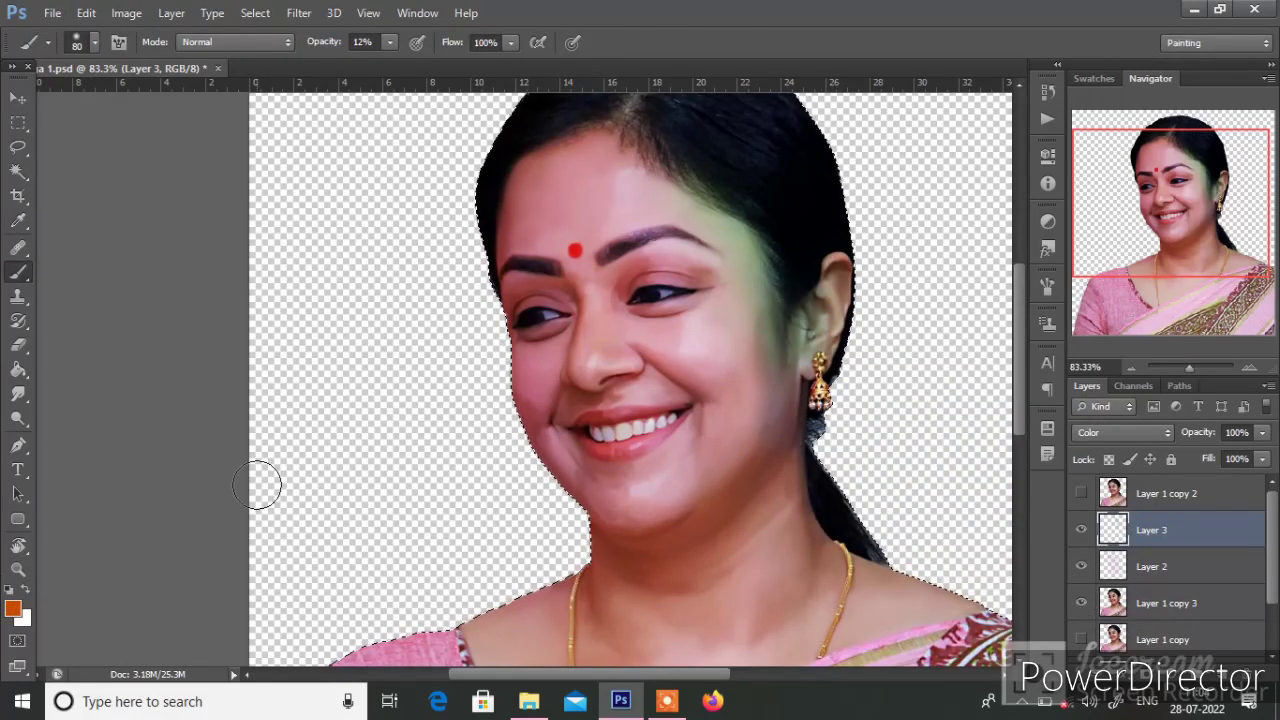
pyautogui.click(13, 608)
pyautogui.click(1032, 350)
# Step: Set the new layer to Overlay and paint with orange at 17% brush opacity
pyautogui.click(1214, 331)
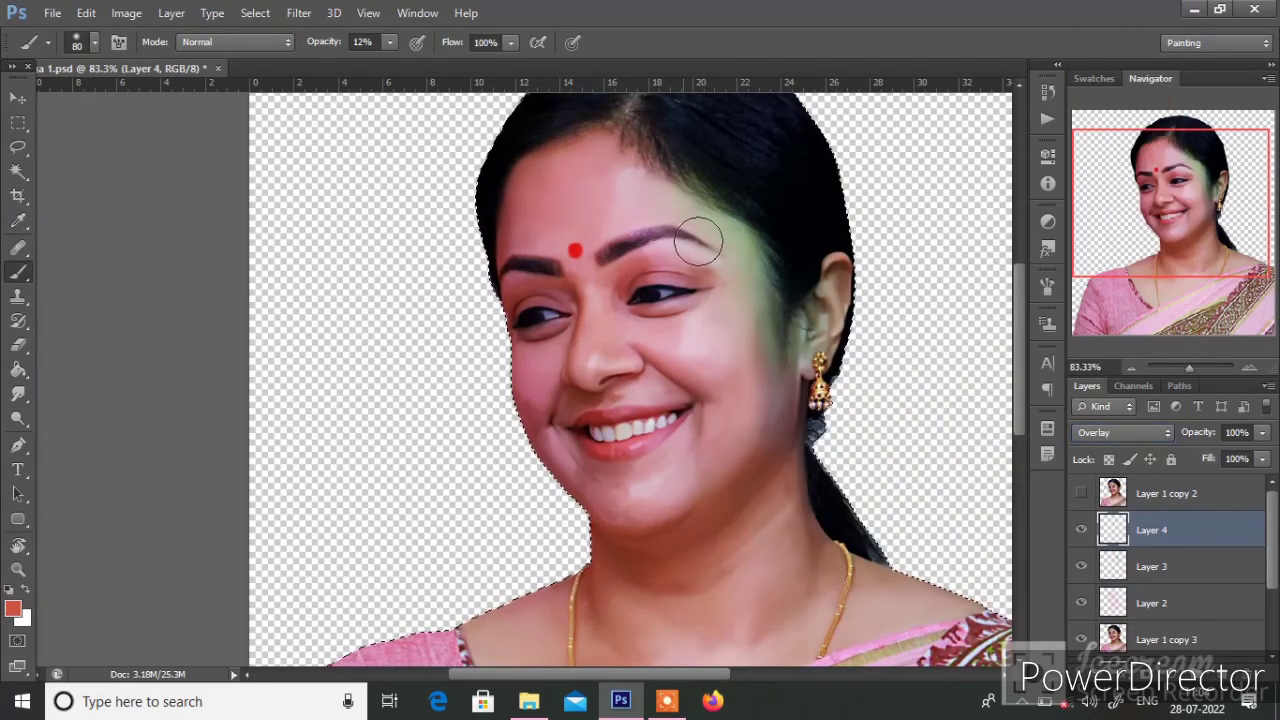
pyautogui.click(13, 608)
pyautogui.click(1032, 568)
pyautogui.click(1214, 331)
pyautogui.press('1')
pyautogui.press('7')
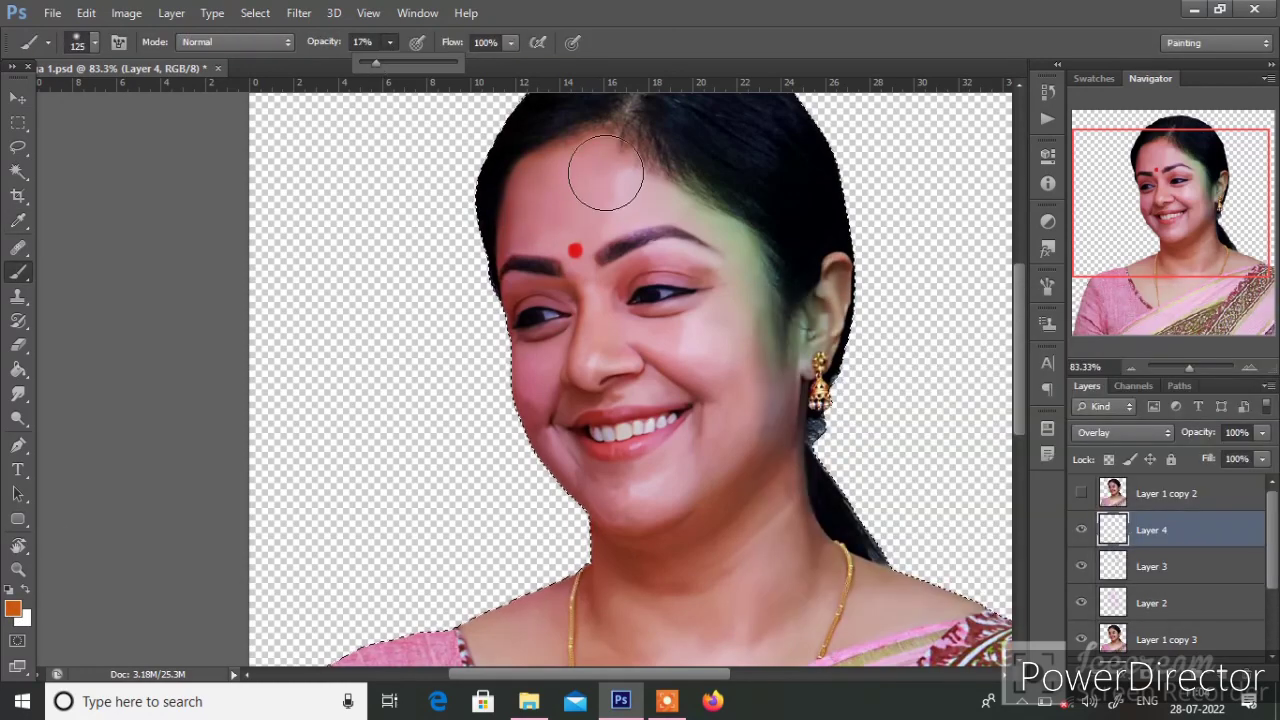
# Step: Raise Layer 4's opacity to 100%
pyautogui.scroll(-2, 540, 207)
pyautogui.click(1262, 432)
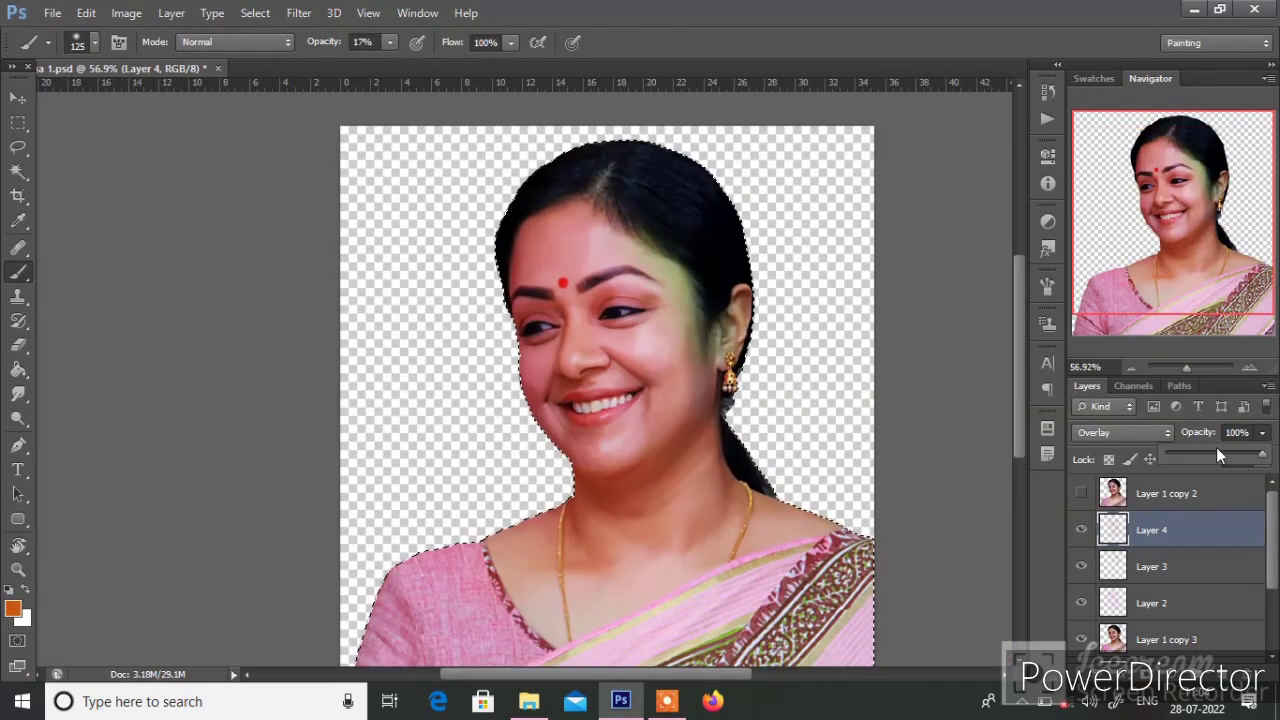
pyautogui.moveTo(1236, 447); pyautogui.dragTo(1263, 468)
pyautogui.scroll(2, 925, 401)
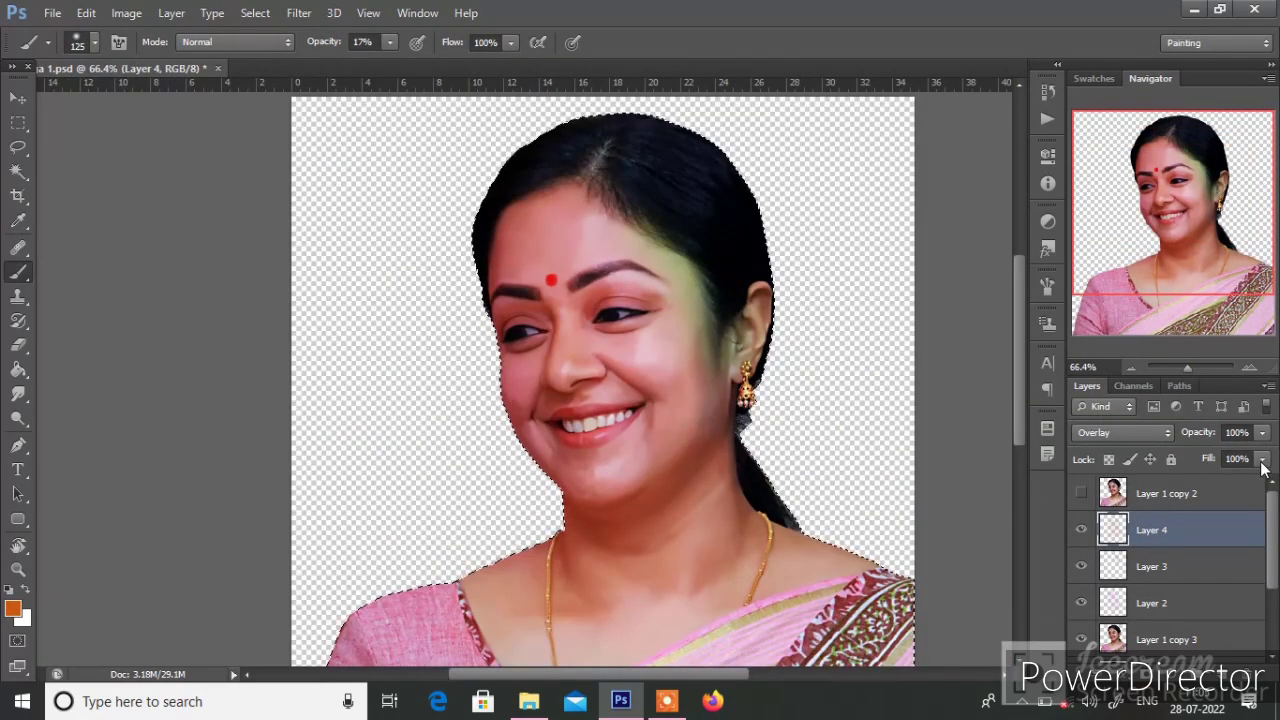
# Step: Switch to yellow, then purple, and lower the brush opacity to 9%
pyautogui.click(13, 608)
pyautogui.click(1032, 545)
pyautogui.click(1214, 331)
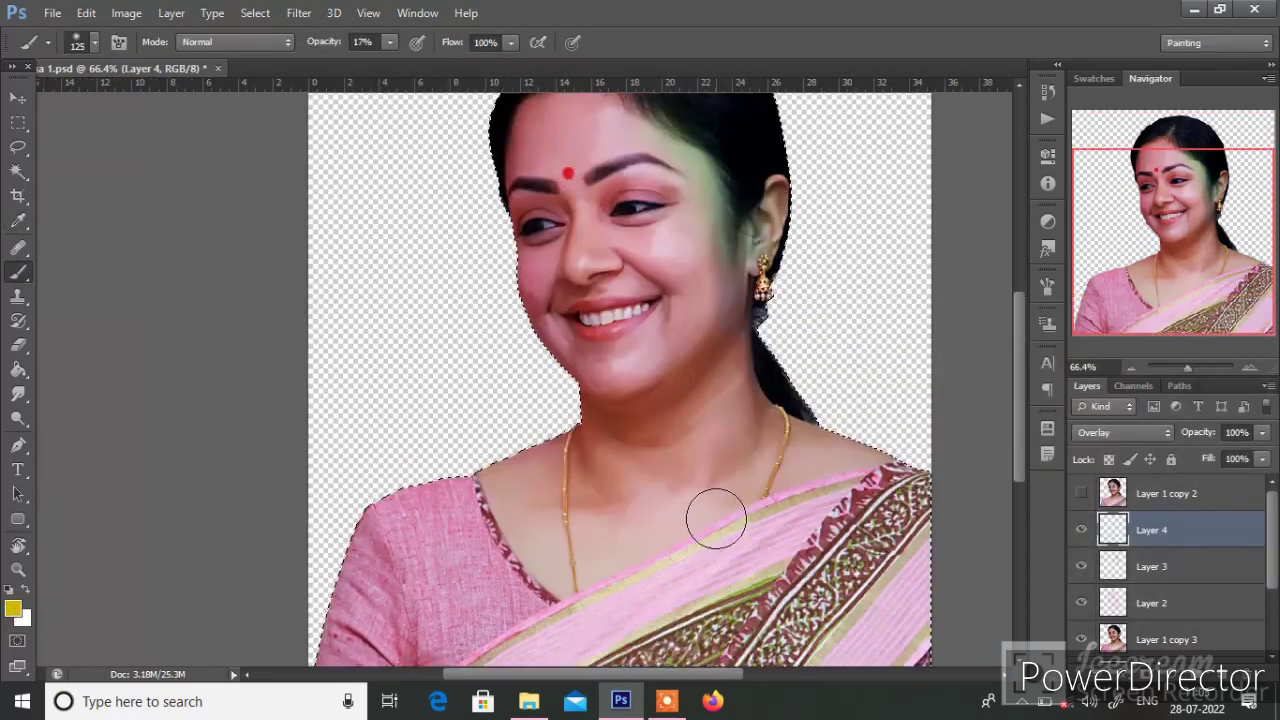
pyautogui.scroll(2, 612, 276)
pyautogui.click(13, 608)
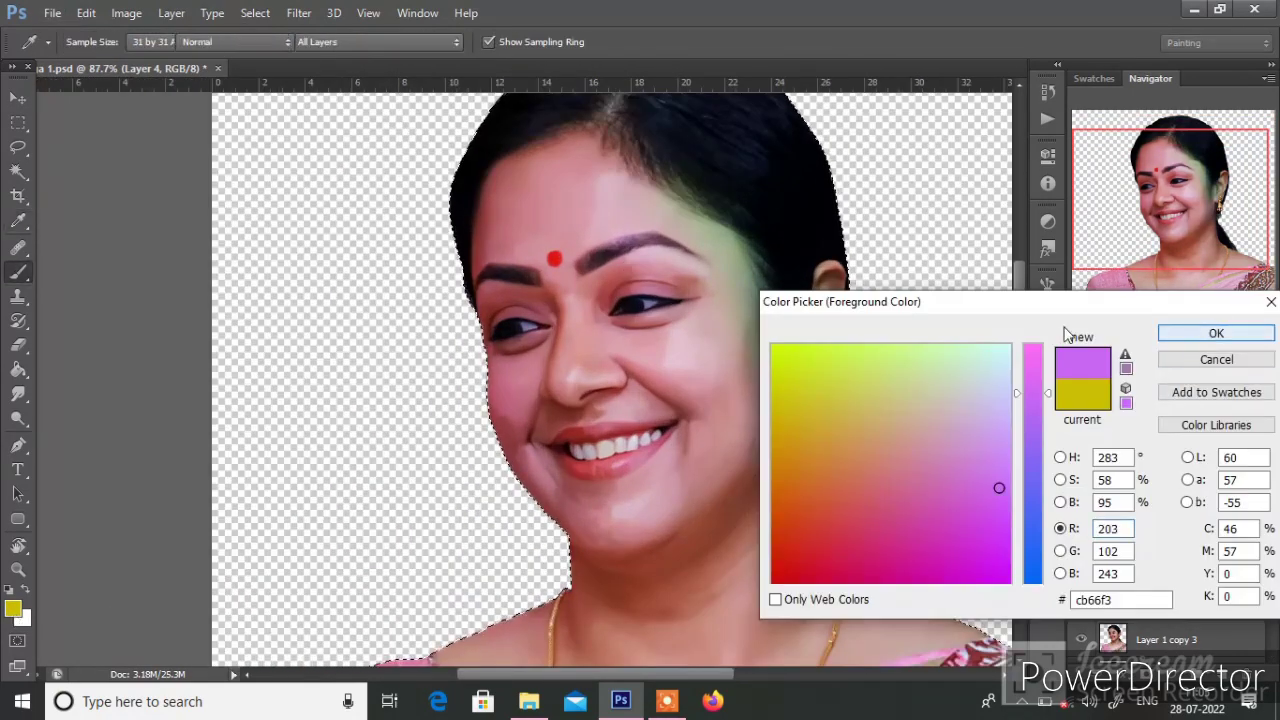
pyautogui.click(1214, 331)
pyautogui.moveTo(389, 42); pyautogui.dragTo(378, 62)
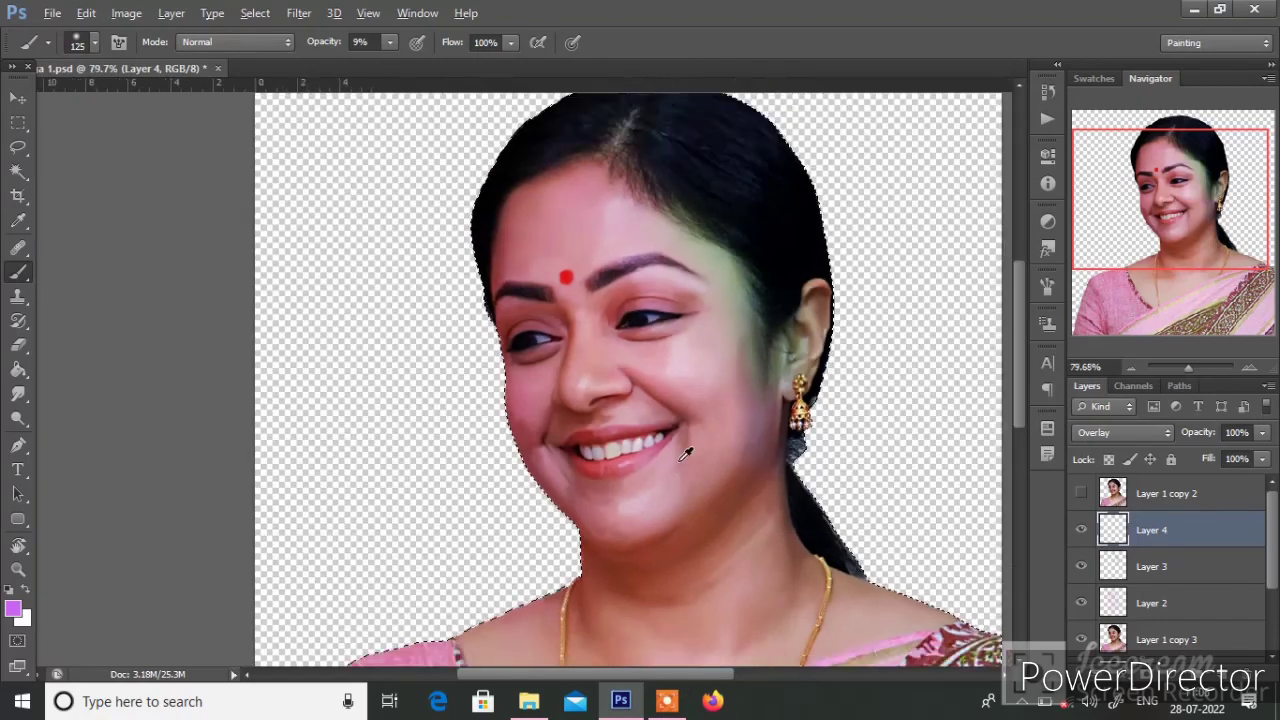
# Step: Reselect Layer 4, shrink the brush to 45 and paint with lavender-purple
pyautogui.scroll(-1, 668, 560)
pyautogui.click(1158, 567)
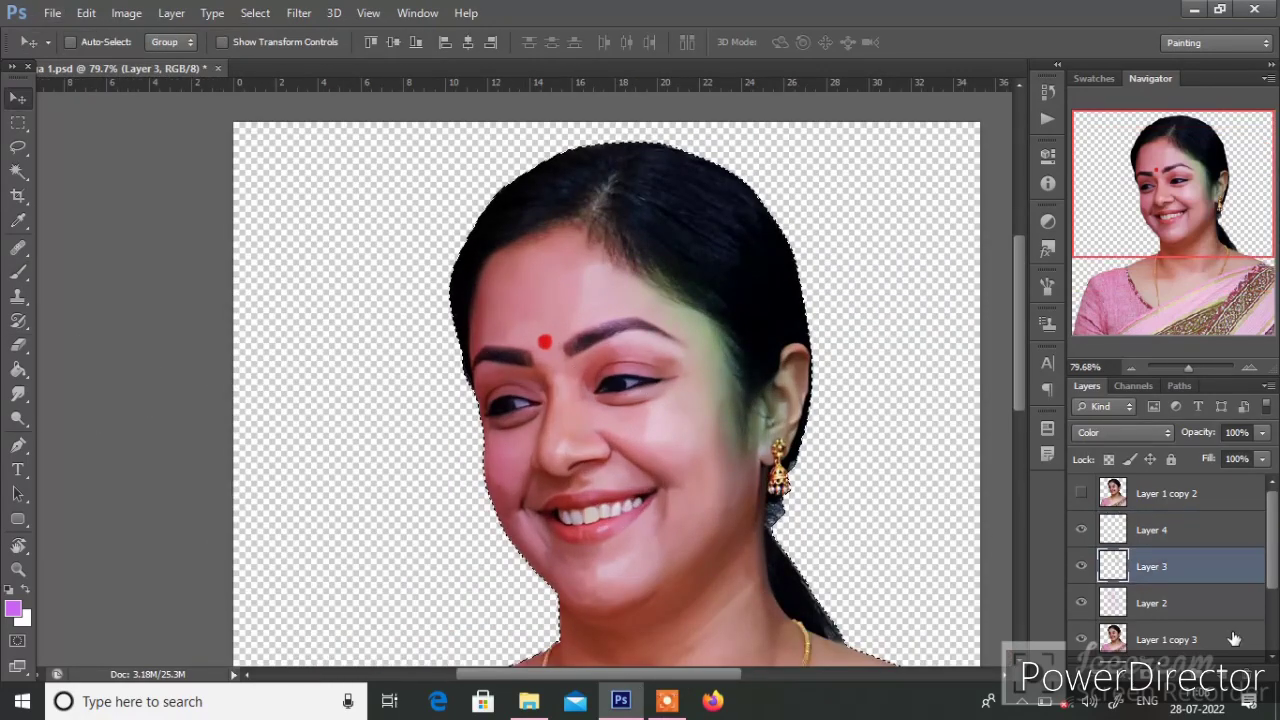
pyautogui.keyDown('ctrl'); pyautogui.click(597, 515); pyautogui.keyUp('ctrl')
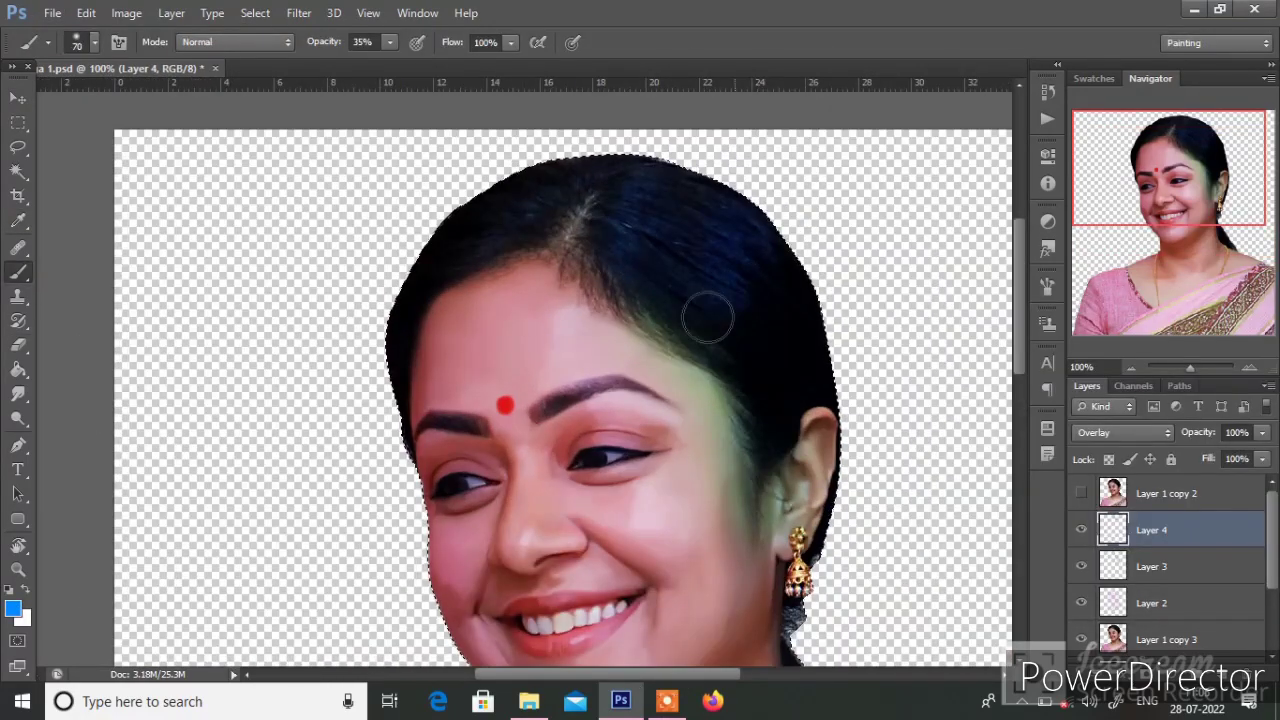
pyautogui.press('[')
pyautogui.press('[')
pyautogui.press('[')
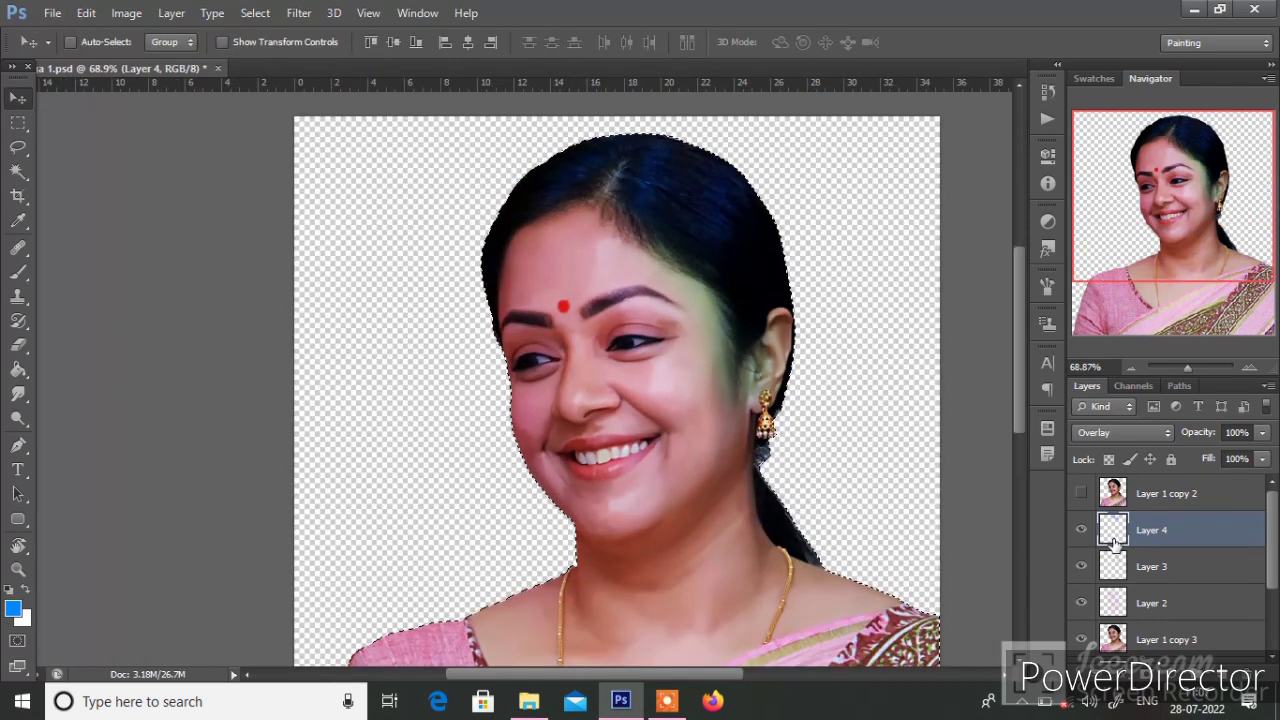
pyautogui.click(12, 609)
pyautogui.click(1038, 412)
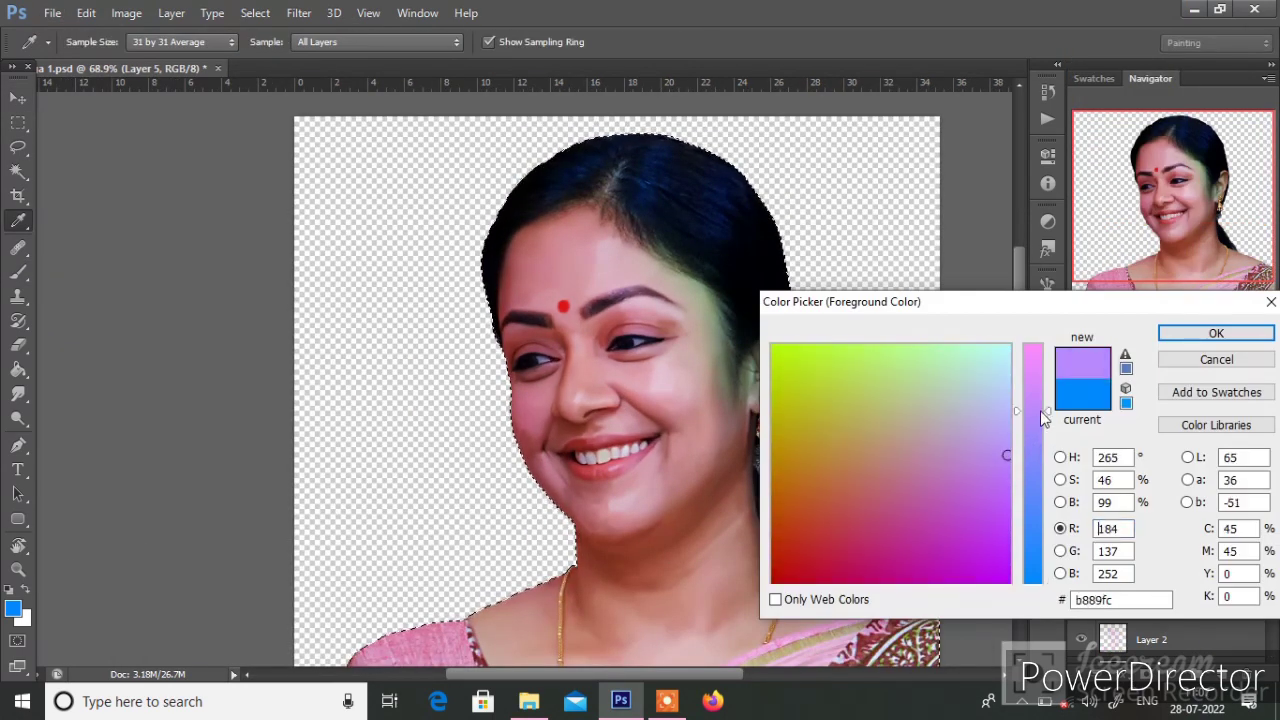
pyautogui.click(1216, 333)
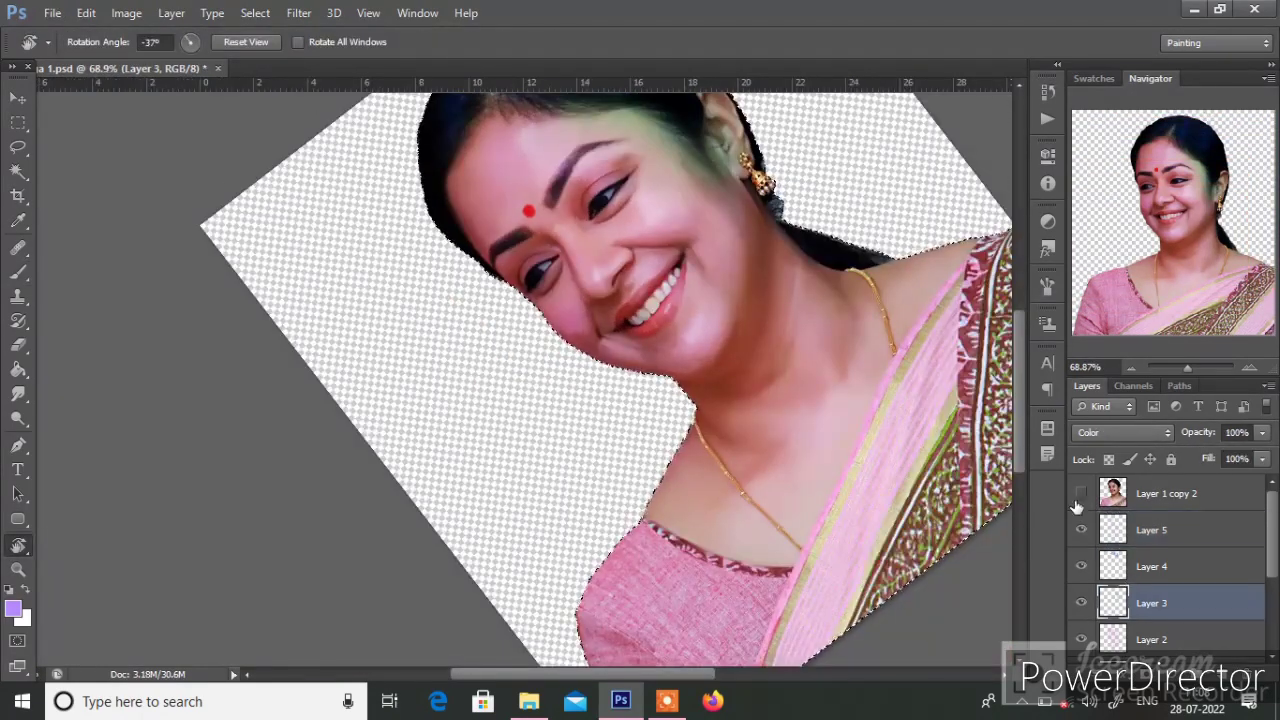
# Step: Adjust hue and saturation, then set Layer 7's opacity to 55%
pyautogui.hotkey('ctrl', 'u')
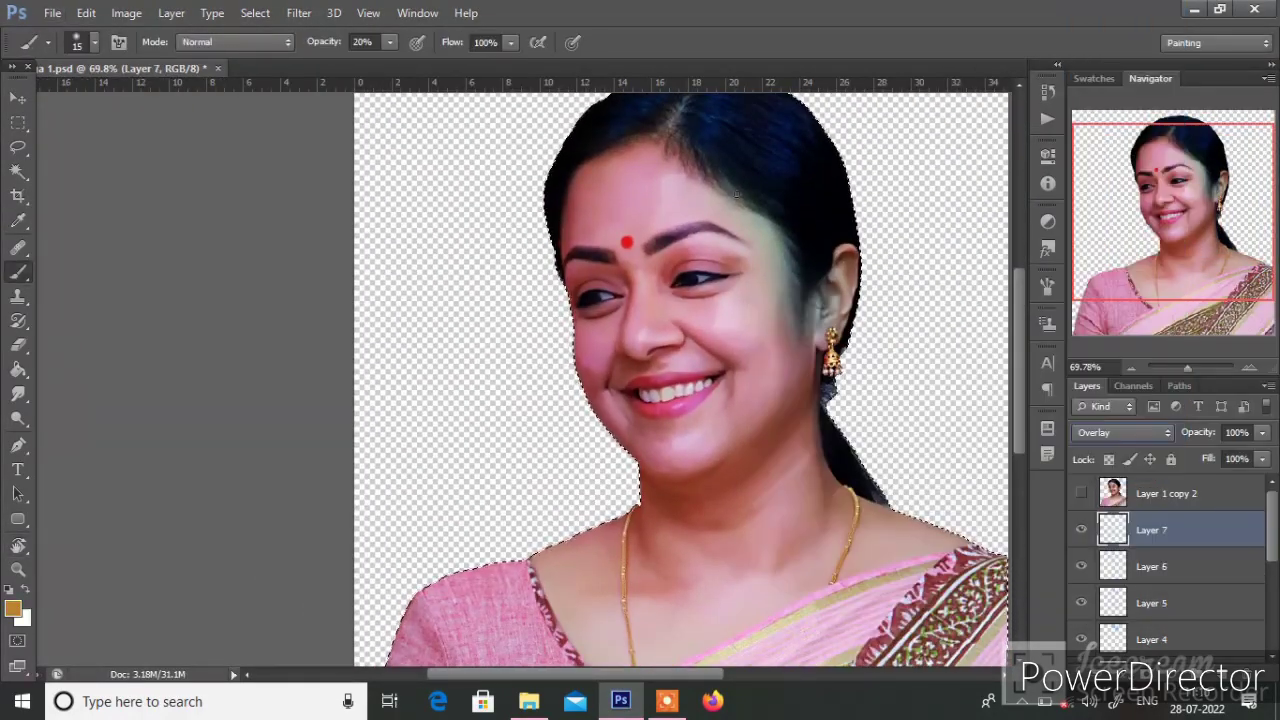
pyautogui.click(1262, 432)
pyautogui.moveTo(1263, 453); pyautogui.dragTo(1219, 453)
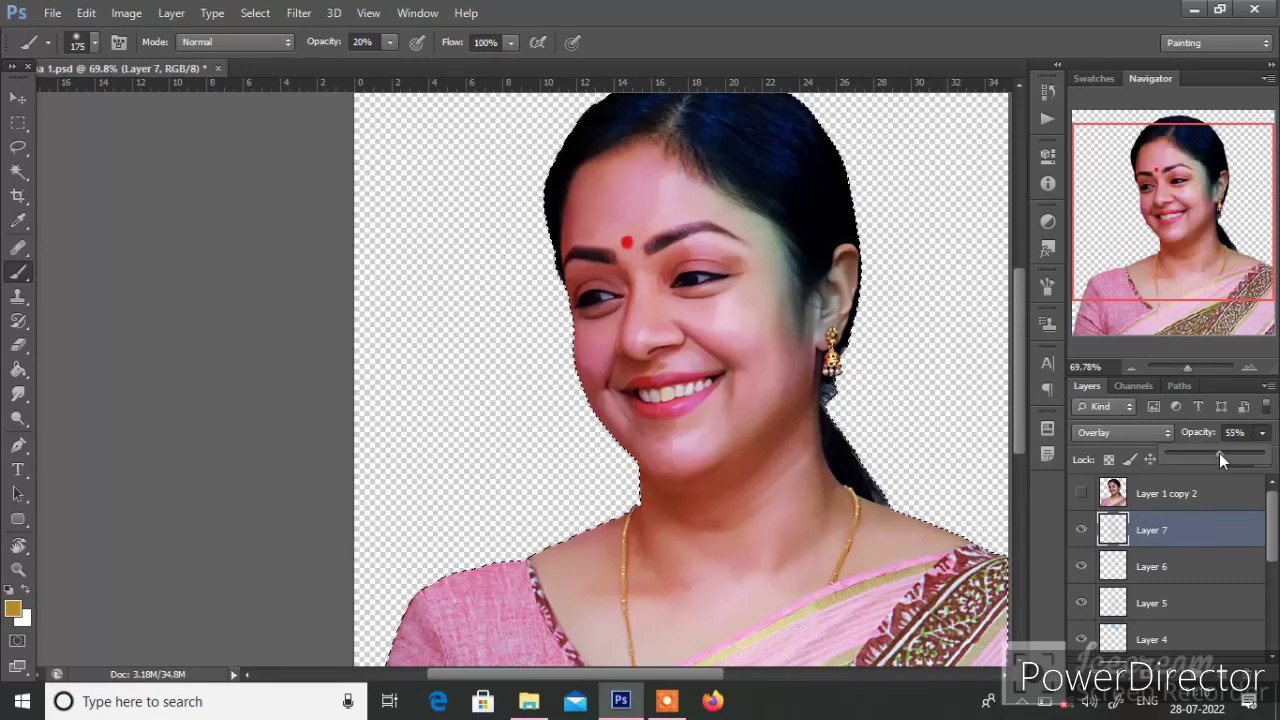
pyautogui.press('v')
pyautogui.hotkey('ctrl', '1')
# Step: Straighten the view, fill Layer 8 dark grey and select the Layer 7 copy portrait layer
pyautogui.press('r')
pyautogui.click(911, 413)
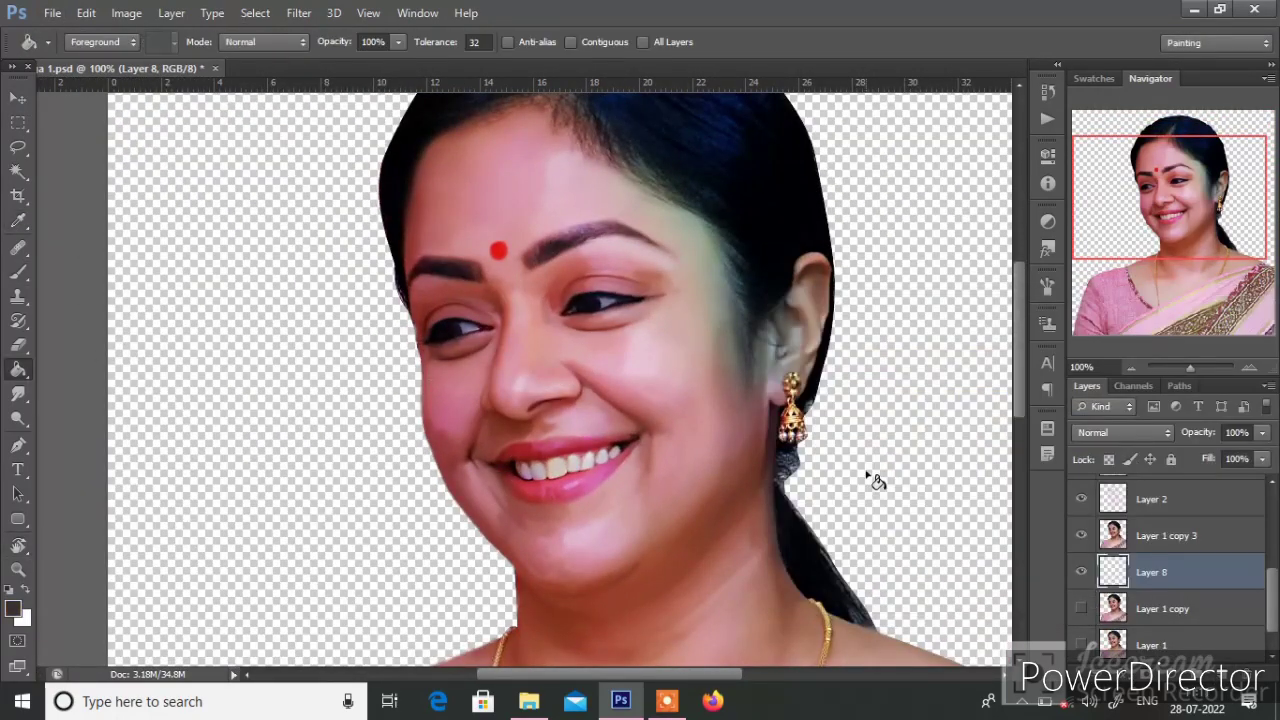
pyautogui.click(875, 481)
pyautogui.scroll(-2, 1160, 560)
pyautogui.click(1162, 530)
# Step: Reposition the canvas view and briefly check the brush tip settings
pyautogui.press('r')
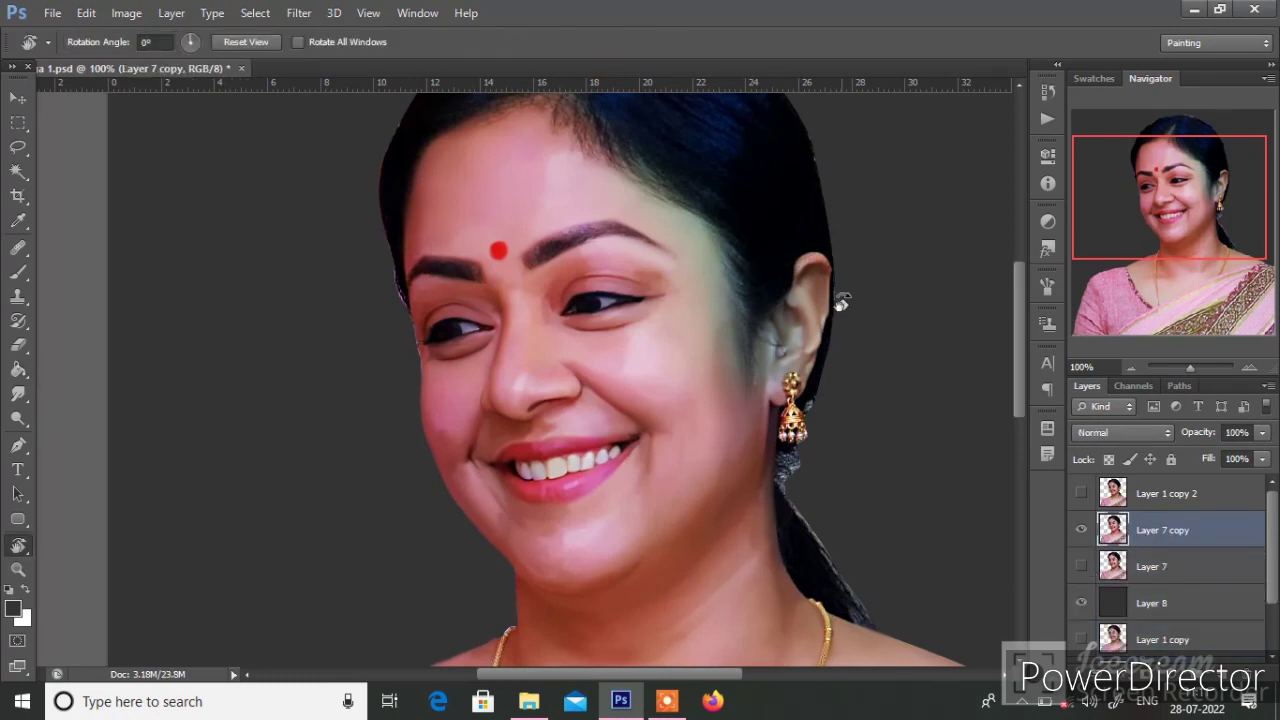
pyautogui.scroll(3, 842, 303)
pyautogui.scroll(2, 634, 171)
pyautogui.scroll(3, 634, 171)
pyautogui.press('r')
pyautogui.press('F5')
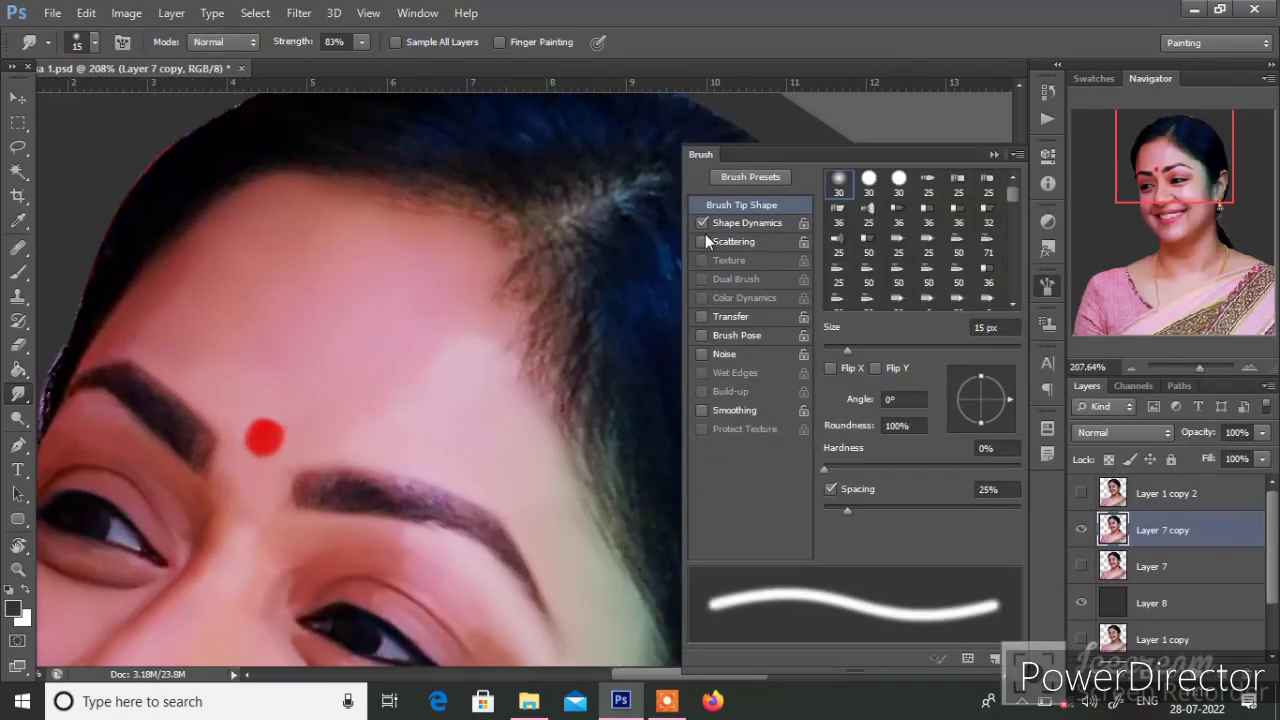
pyautogui.press('F5')
pyautogui.press('r')
# Step: Apply Levels with the black input set to 10
pyautogui.hotkey('ctrl', '1')
pyautogui.hotkey('ctrl', 'l')
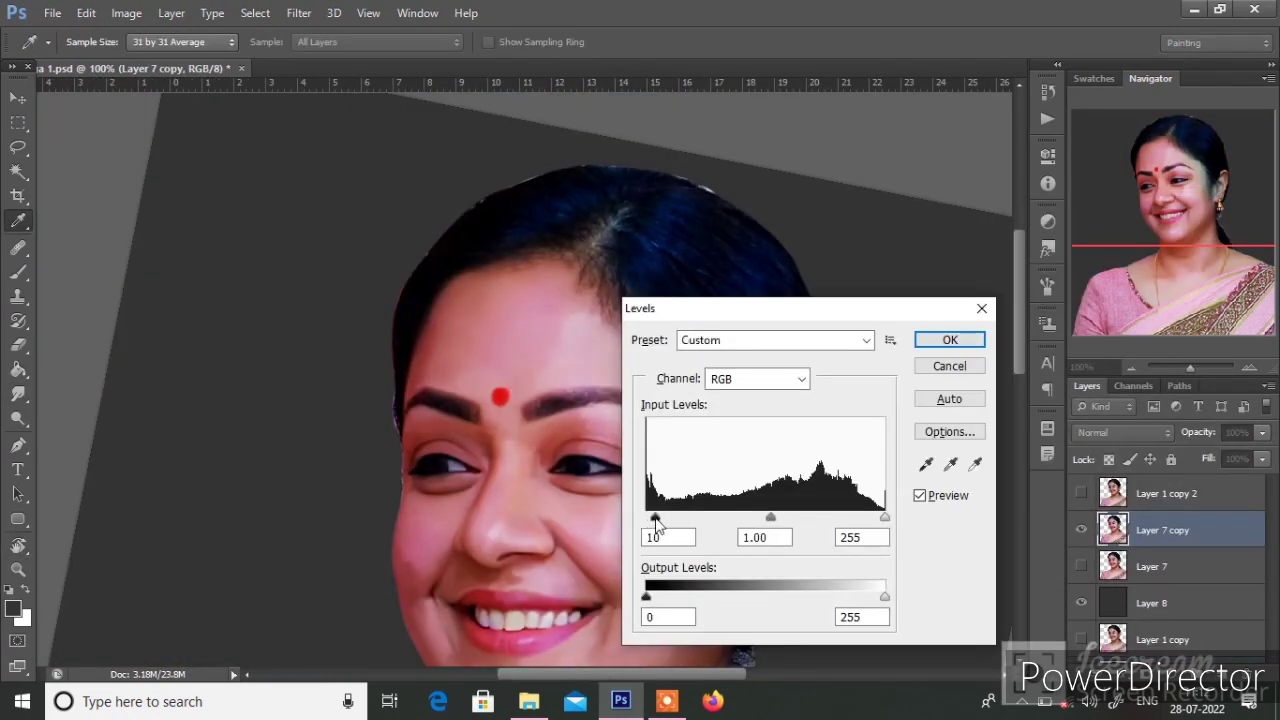
pyautogui.press('Return')
pyautogui.moveTo(709, 309); pyautogui.dragTo(748, 348)
pyautogui.scroll(3, 748, 348)
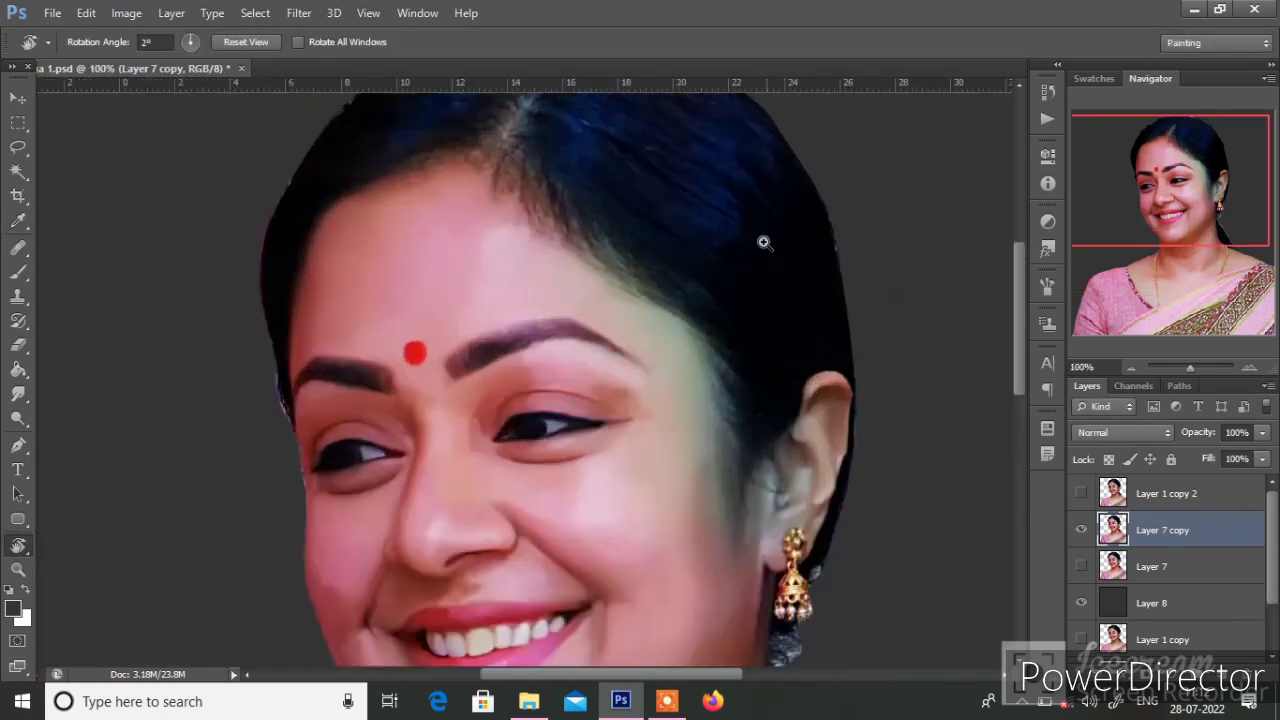
# Step: Apply Brightness/Contrast with Contrast raised to 9
pyautogui.hotkey('ctrl', '0')
pyautogui.press('i')
pyautogui.click(126, 13)
pyautogui.click(470, 40)
pyautogui.moveTo(997, 280); pyautogui.dragTo(993, 285)
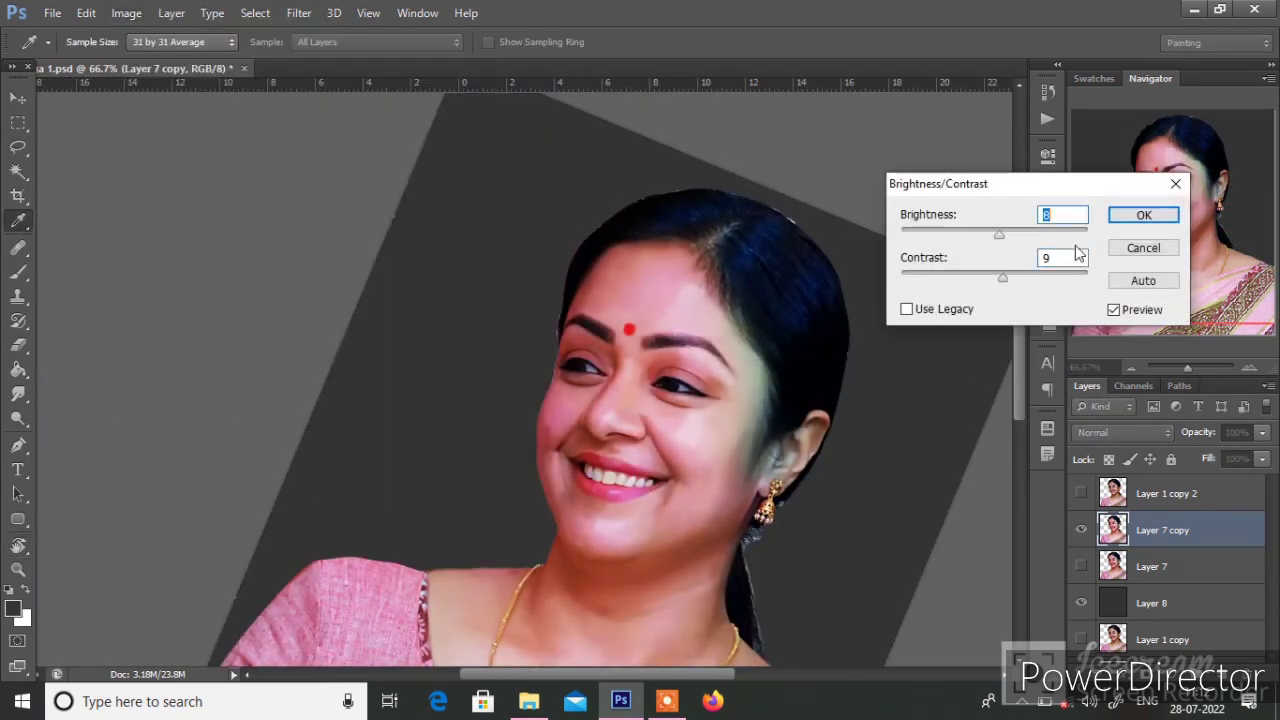
pyautogui.press('Return')
pyautogui.press('r')
pyautogui.scroll(3, 757, 329)
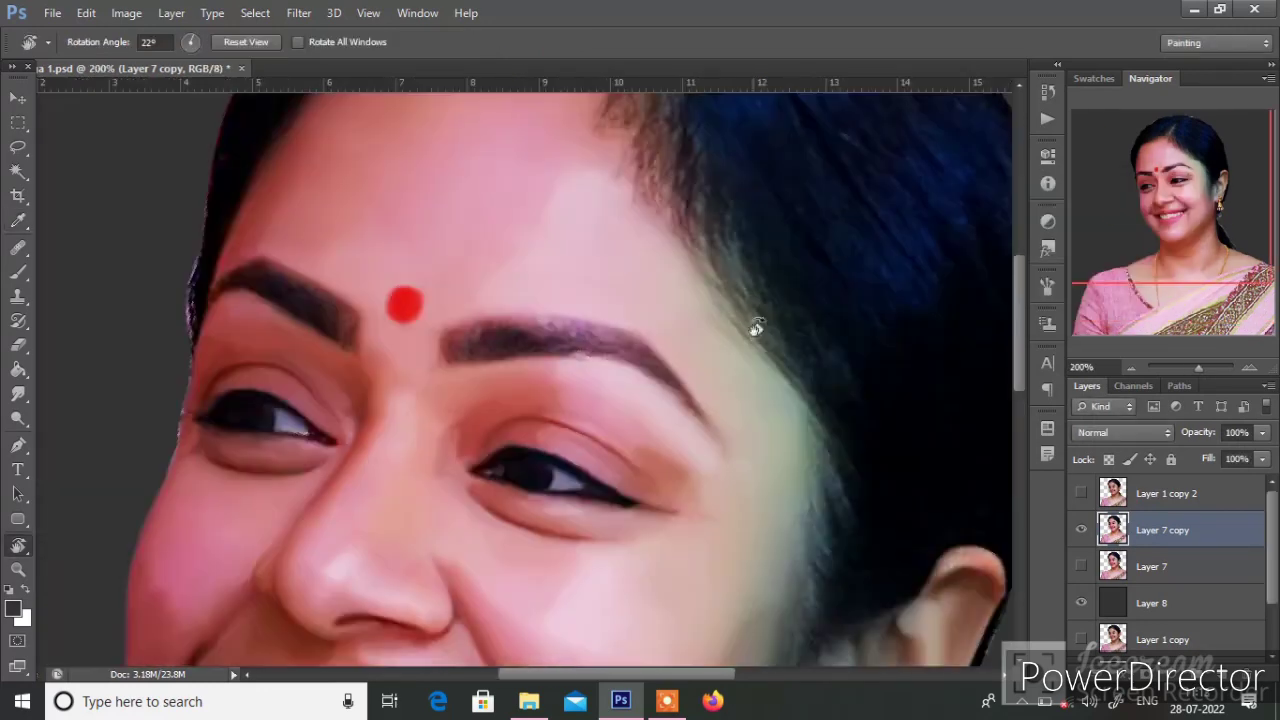
pyautogui.scroll(-1, 753, 316)
pyautogui.scroll(2, 770, 255)
# Step: Return to the Smudge tool and shrink its brush while framing the hairline
pyautogui.scroll(1, 749, 277)
pyautogui.press('r')
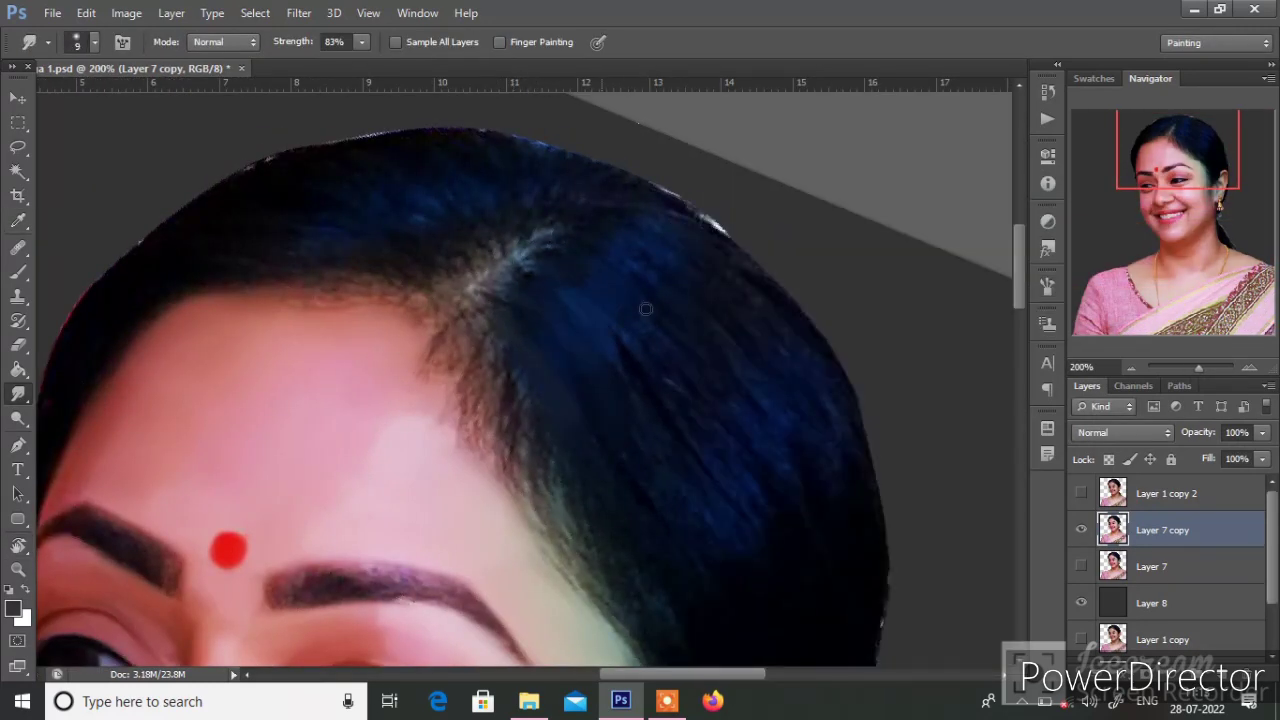
pyautogui.scroll(-5, 757, 316)
pyautogui.hscroll(3, 680, 260)
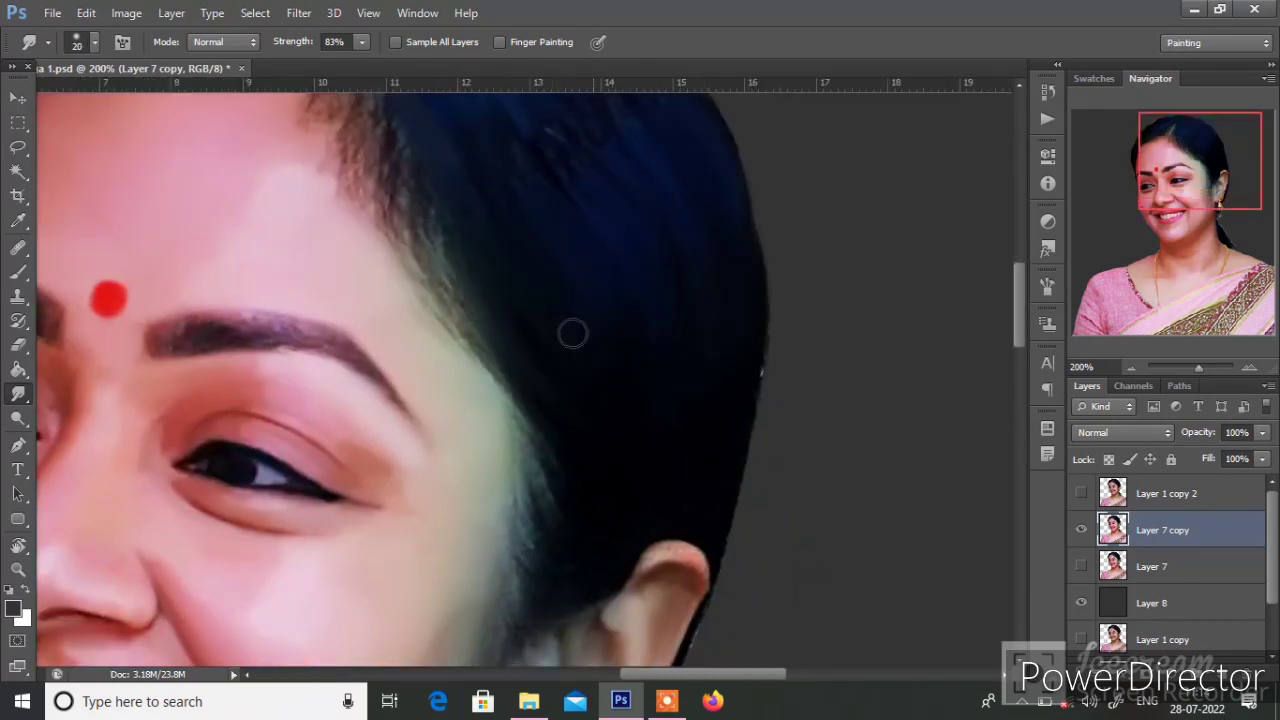
pyautogui.scroll(4, 572, 333)
pyautogui.hscroll(-2, 555, 350)
pyautogui.press('[')
pyautogui.press('[')
# Step: Shrink the smudge brush further and zoom in on the hair edge by the bindi
pyautogui.scroll(-3, 768, 350)
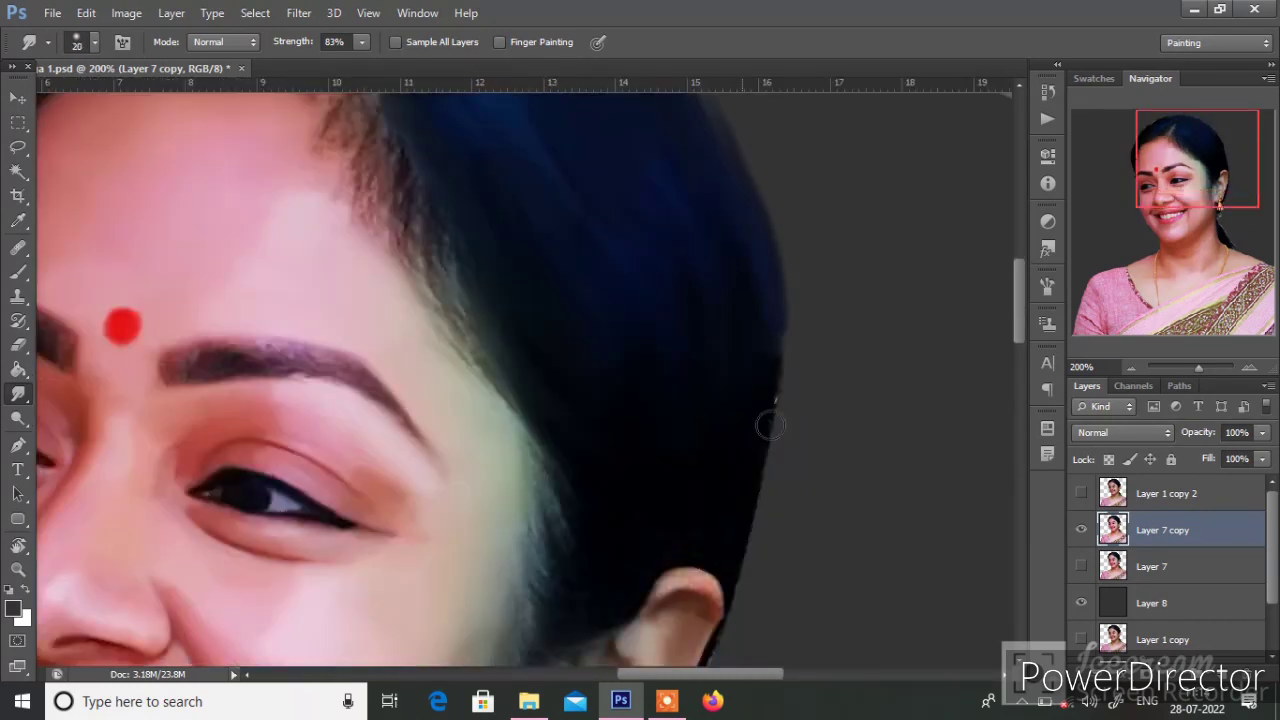
pyautogui.scroll(-3, 790, 350)
pyautogui.scroll(3, 700, 330)
pyautogui.hscroll(-2, 700, 330)
pyautogui.scroll(3, 610, 280)
pyautogui.press('[')
pyautogui.hotkey('ctrl', '+')
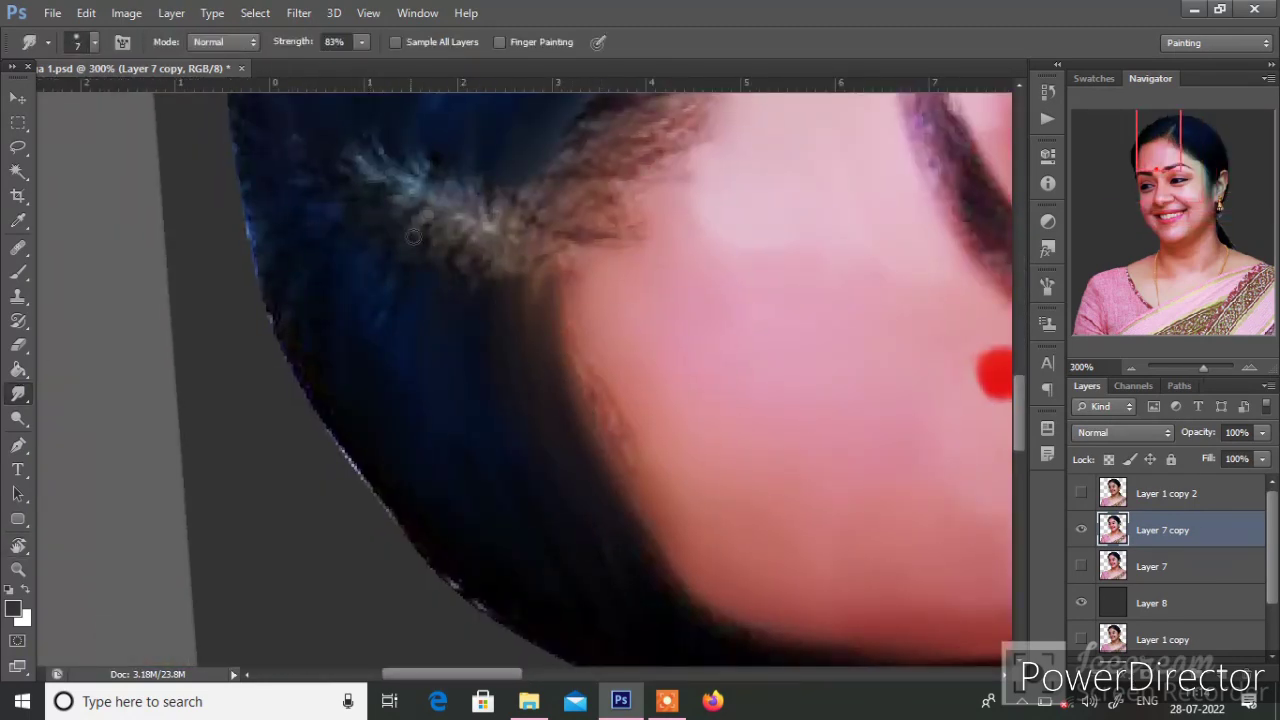
# Step: Smooth the jagged light edge of the hair with a slightly larger brush
pyautogui.scroll(-3, 300, 300)
pyautogui.hscroll(2, 300, 300)
pyautogui.scroll(-2, 389, 314)
pyautogui.hscroll(3, 389, 314)
pyautogui.press(']')
pyautogui.press(']')
pyautogui.press(']')
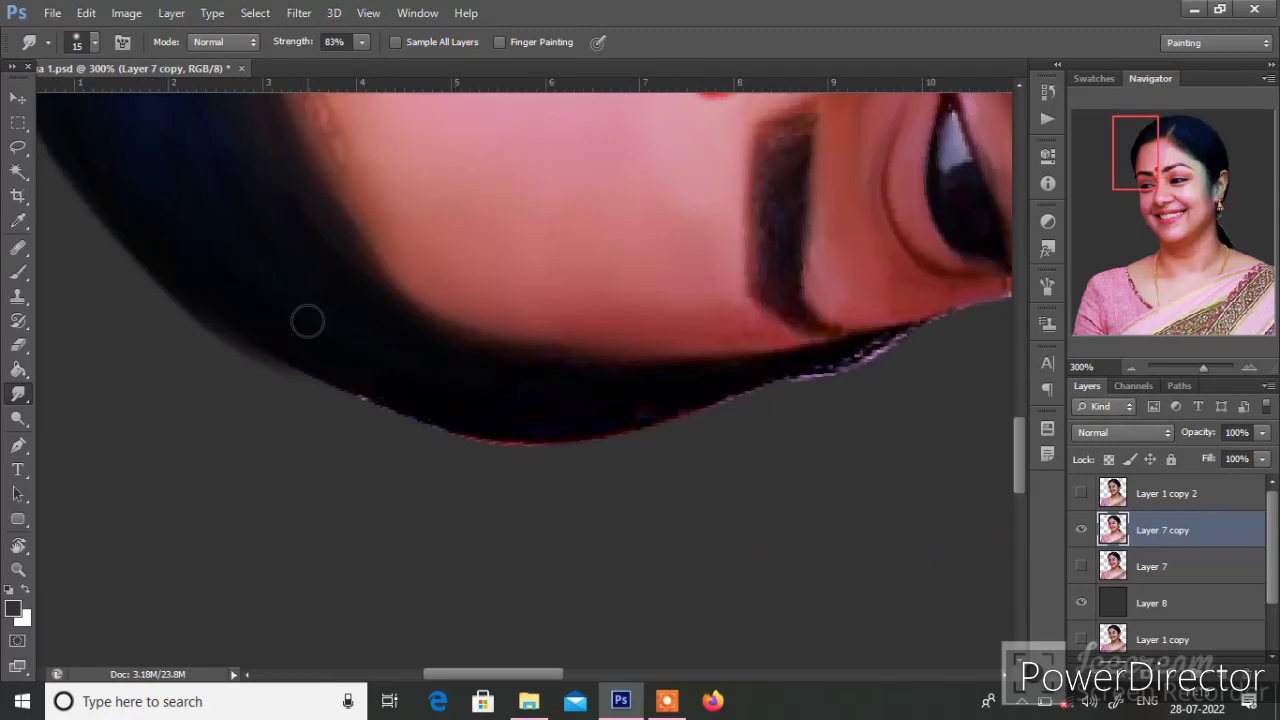
pyautogui.moveTo(540, 430); pyautogui.dragTo(885, 358)
# Step: Rotate the canvas view toward the hair and reframe it for smudging
pyautogui.press('r')
pyautogui.moveTo(666, 218); pyautogui.dragTo(777, 371)
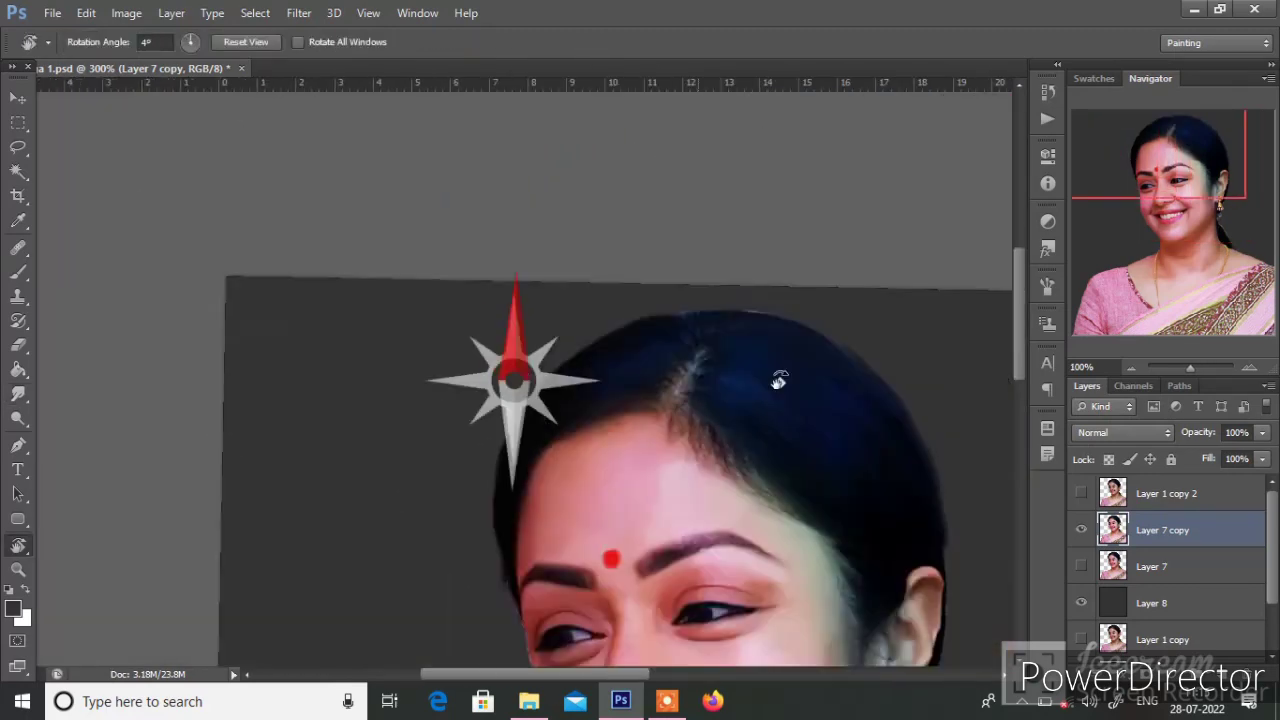
pyautogui.hotkey('ctrl', '-')
pyautogui.scroll(2, 488, 238)
pyautogui.hscroll(-2, 557, 226)
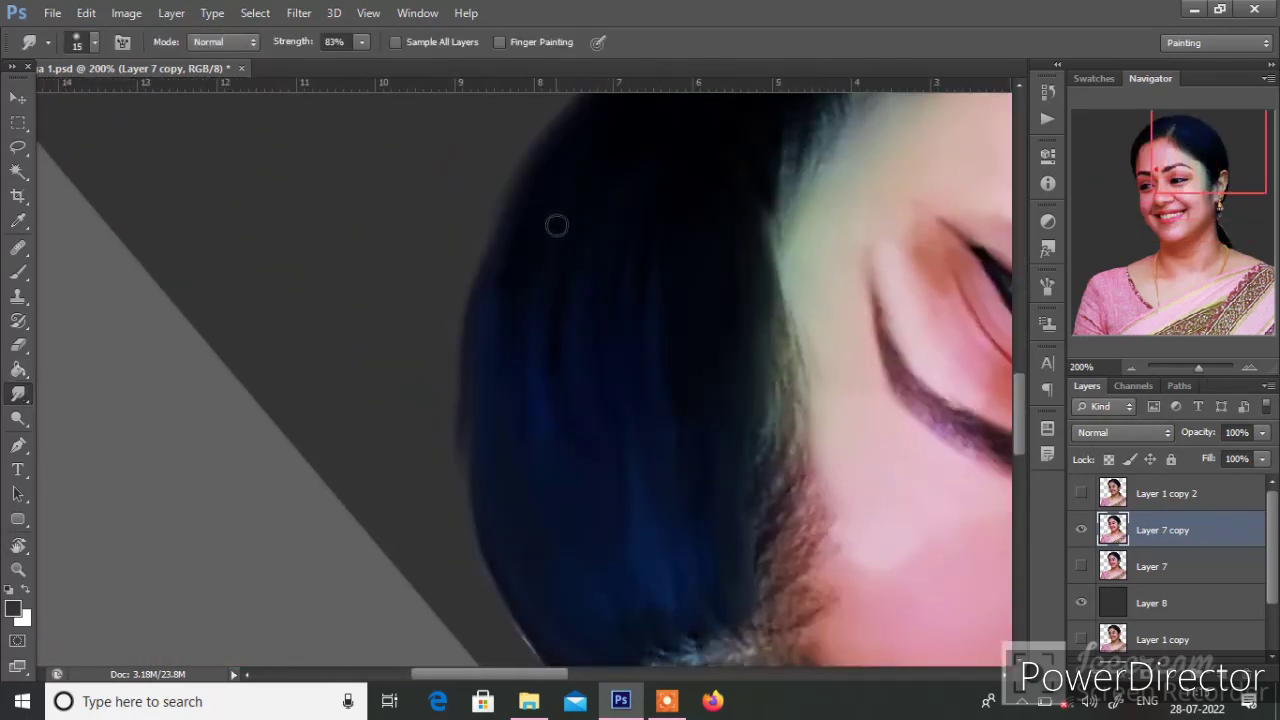
pyautogui.scroll(-3, 560, 410)
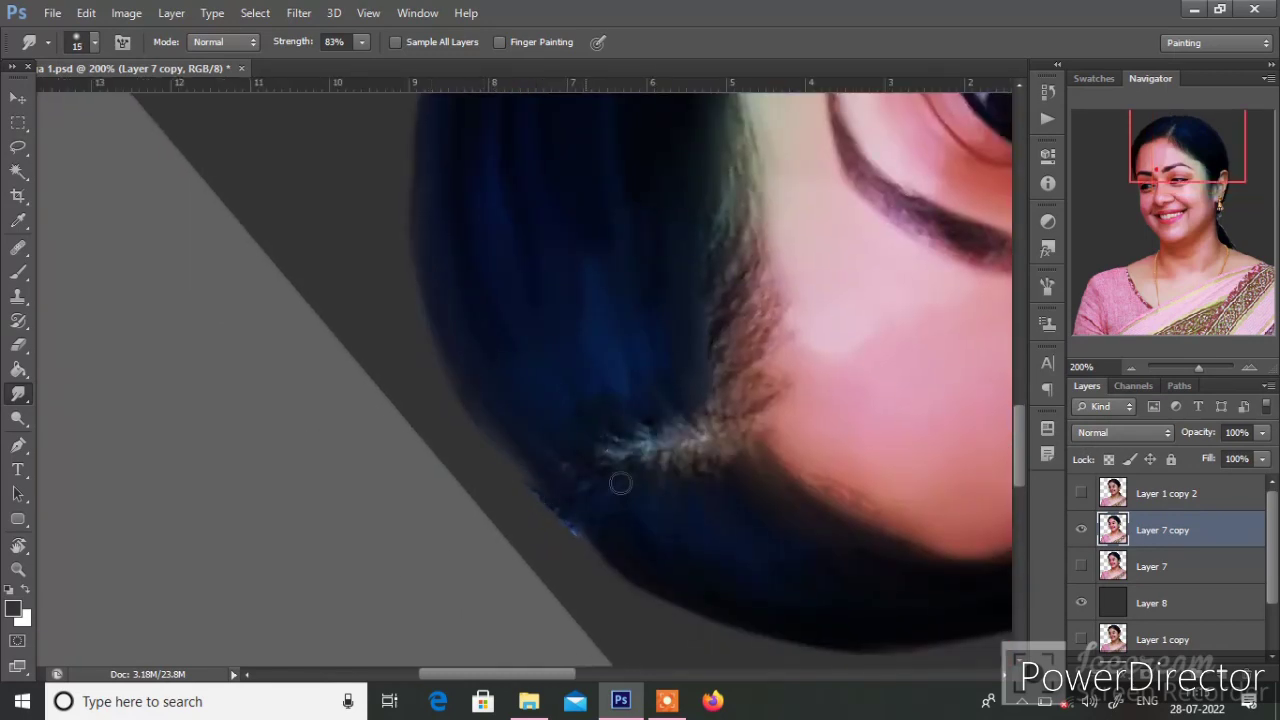
pyautogui.scroll(2, 640, 430)
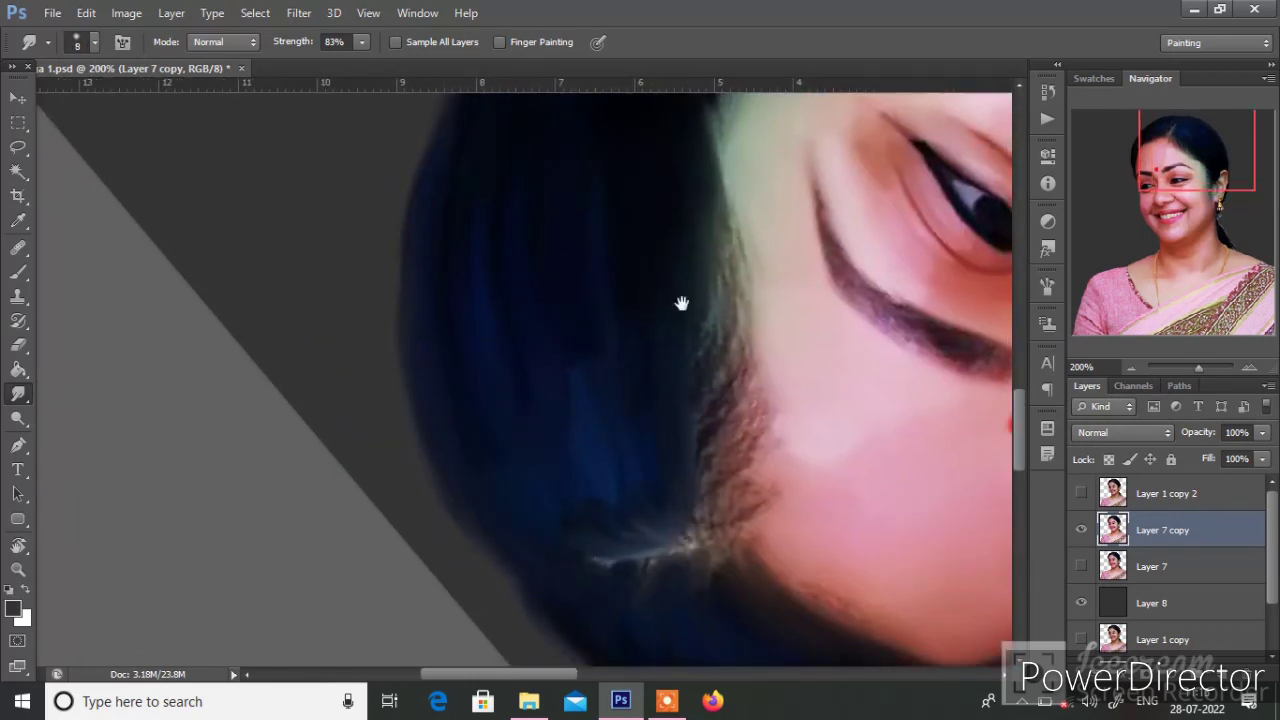
pyautogui.press(']')
# Step: Lower smudge strength to 71% with a smaller brush and rotate the hairline view upright
pyautogui.moveTo(354, 68); pyautogui.dragTo(350, 64)
pyautogui.press('[')
pyautogui.press('[')
pyautogui.press('[')
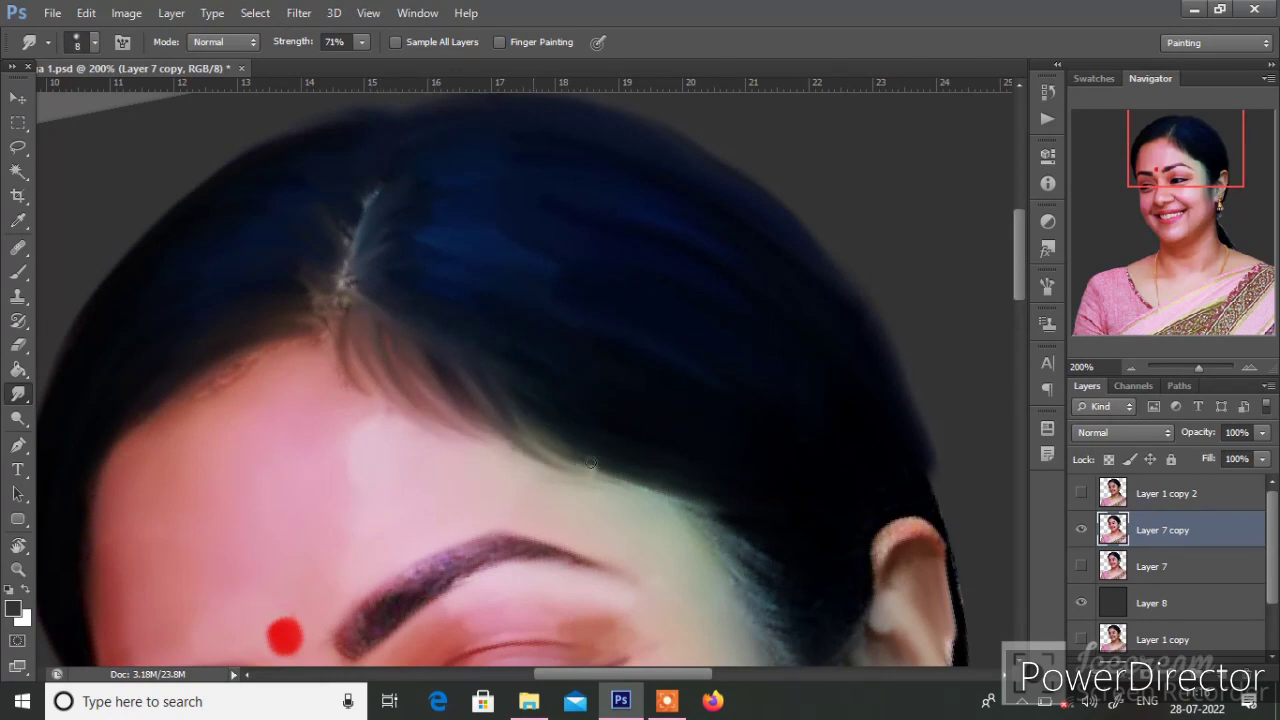
pyautogui.press('[')
pyautogui.press('[')
pyautogui.press('[')
pyautogui.moveTo(624, 212)
pyautogui.mouseDown()
pyautogui.moveTo(476, 349)
pyautogui.moveTo(329, 374)
pyautogui.moveTo(365, 391)
pyautogui.mouseUp()
pyautogui.scroll(2, 476, 349)
pyautogui.press('[')
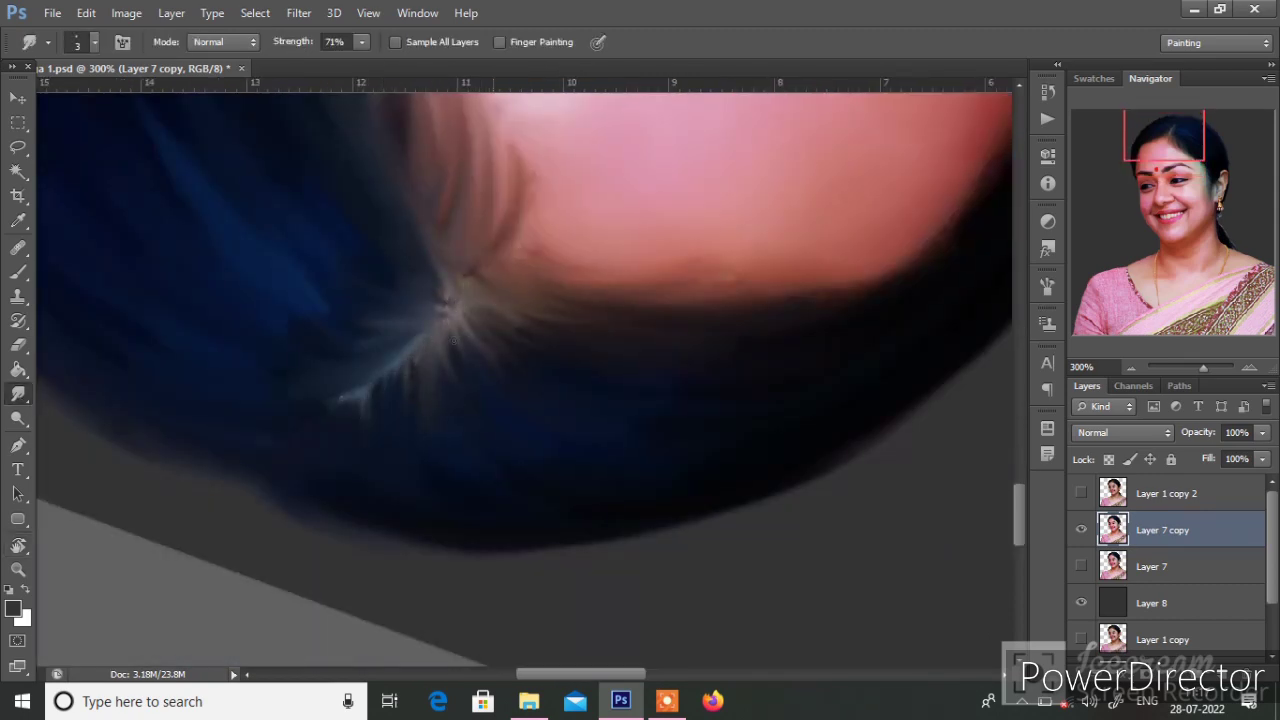
pyautogui.moveTo(399, 466); pyautogui.dragTo(357, 491)
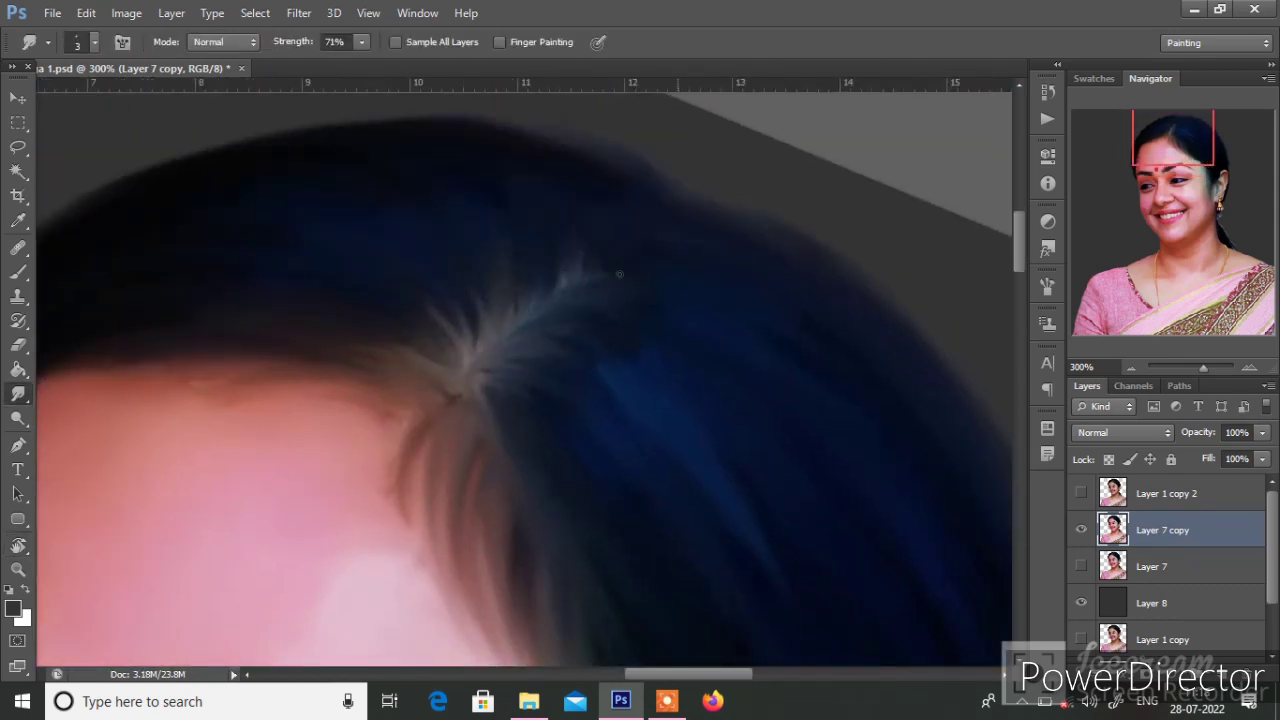
# Step: At 77% strength, smudge the hair edge beside the temple down toward the ear
pyautogui.scroll(-5, 573, 208)
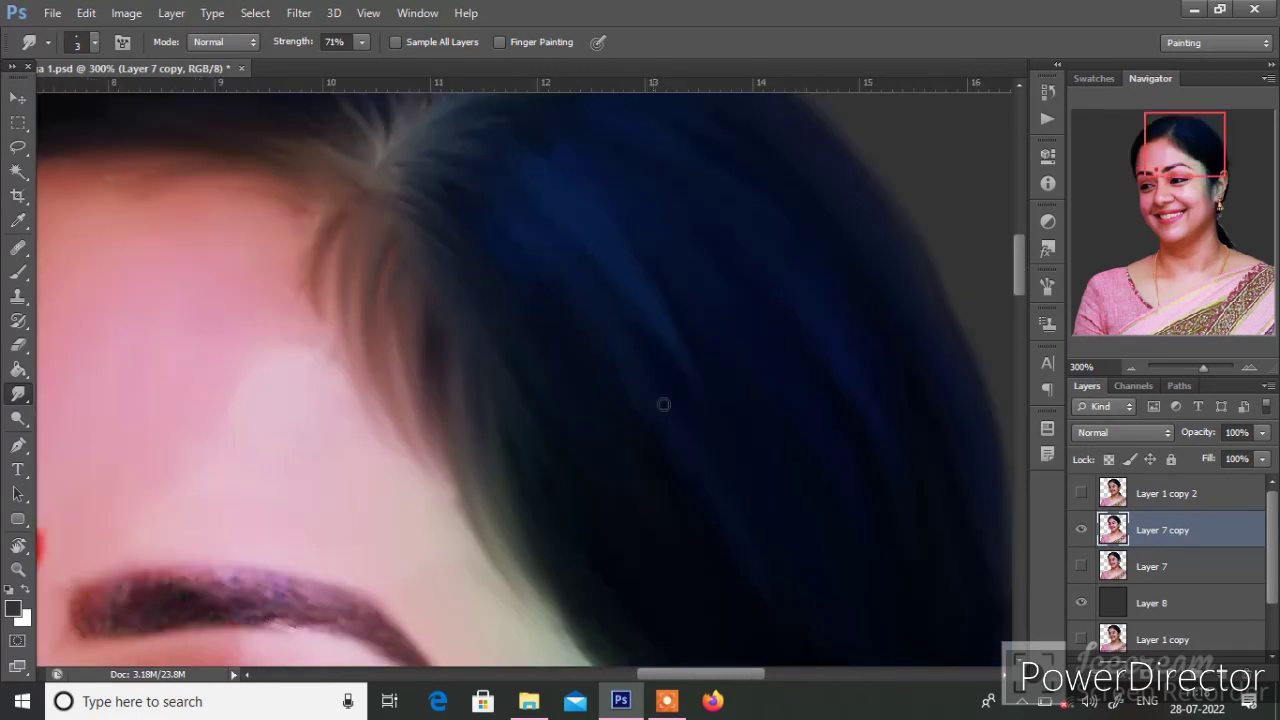
pyautogui.press(']')
pyautogui.scroll(-3, 394, 227)
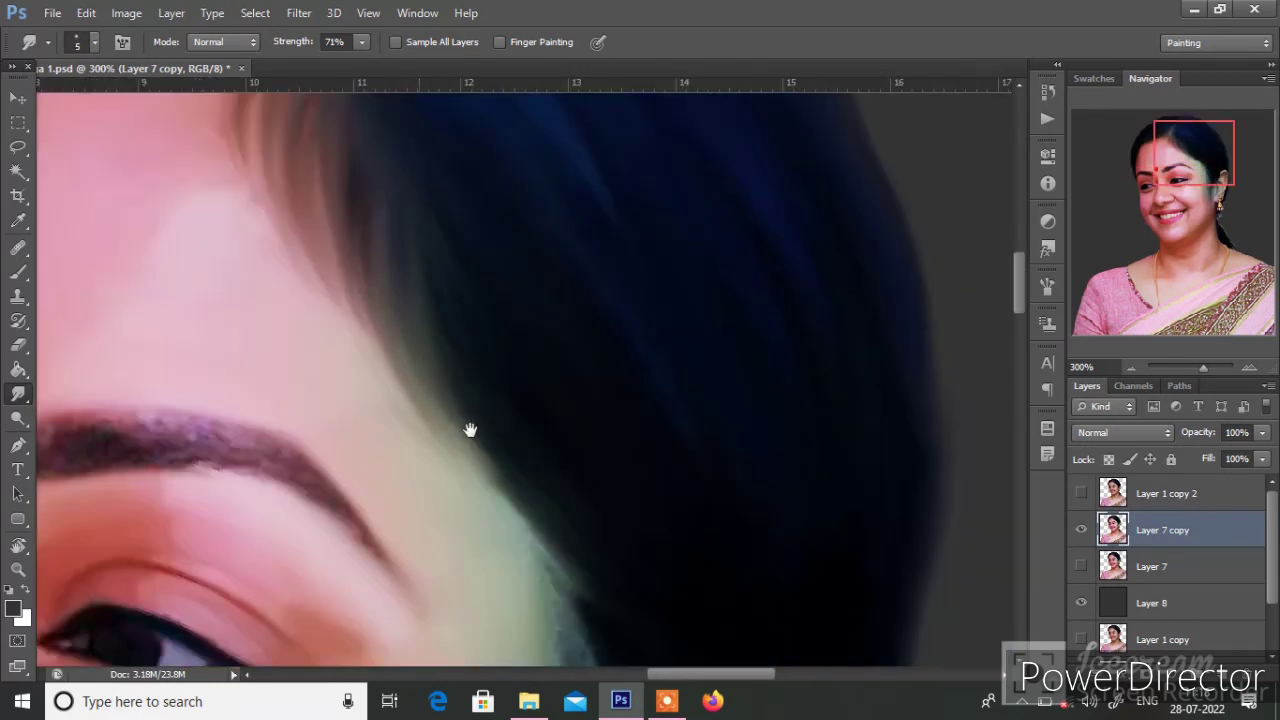
pyautogui.scroll(-4, 470, 430)
pyautogui.press('7')
pyautogui.press('7')
pyautogui.press(']')
pyautogui.press(']')
pyautogui.press(']')
pyautogui.moveTo(536, 372); pyautogui.dragTo(490, 285)
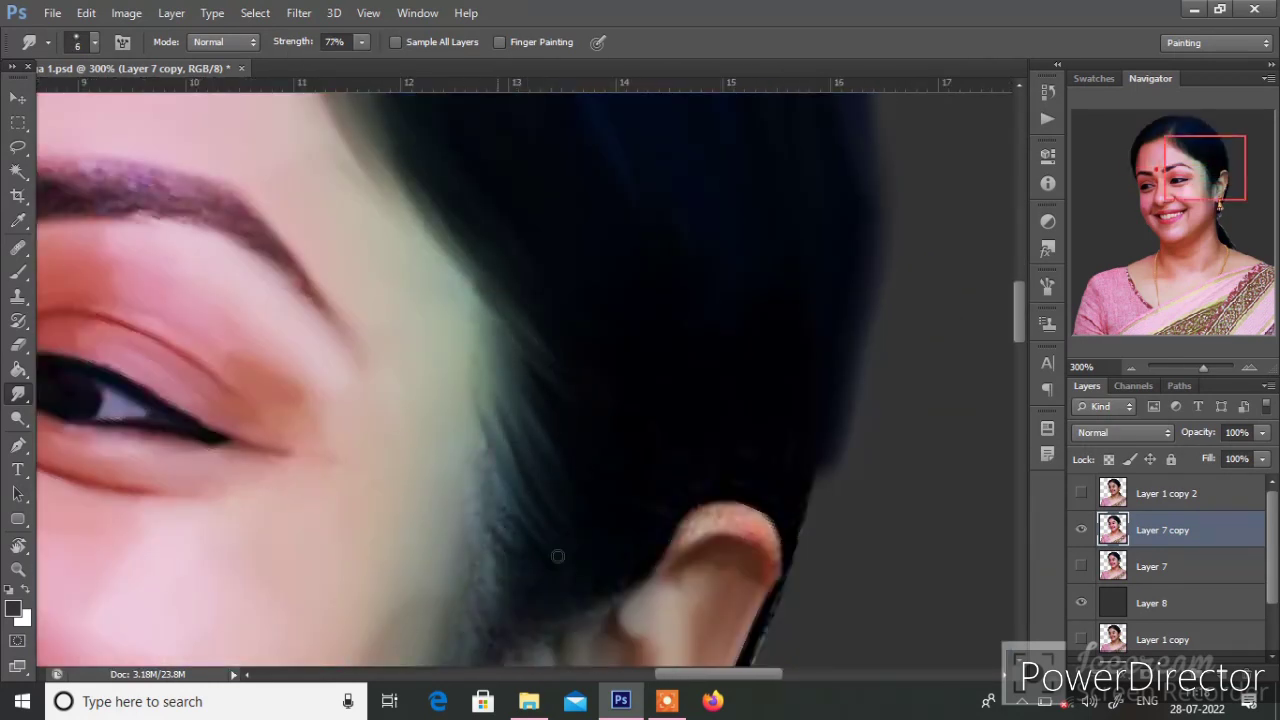
pyautogui.moveTo(558, 556); pyautogui.dragTo(605, 357)
# Step: Bring the ear and earring into view and smooth the dark hair behind the ear
pyautogui.press(']')
pyautogui.press(']')
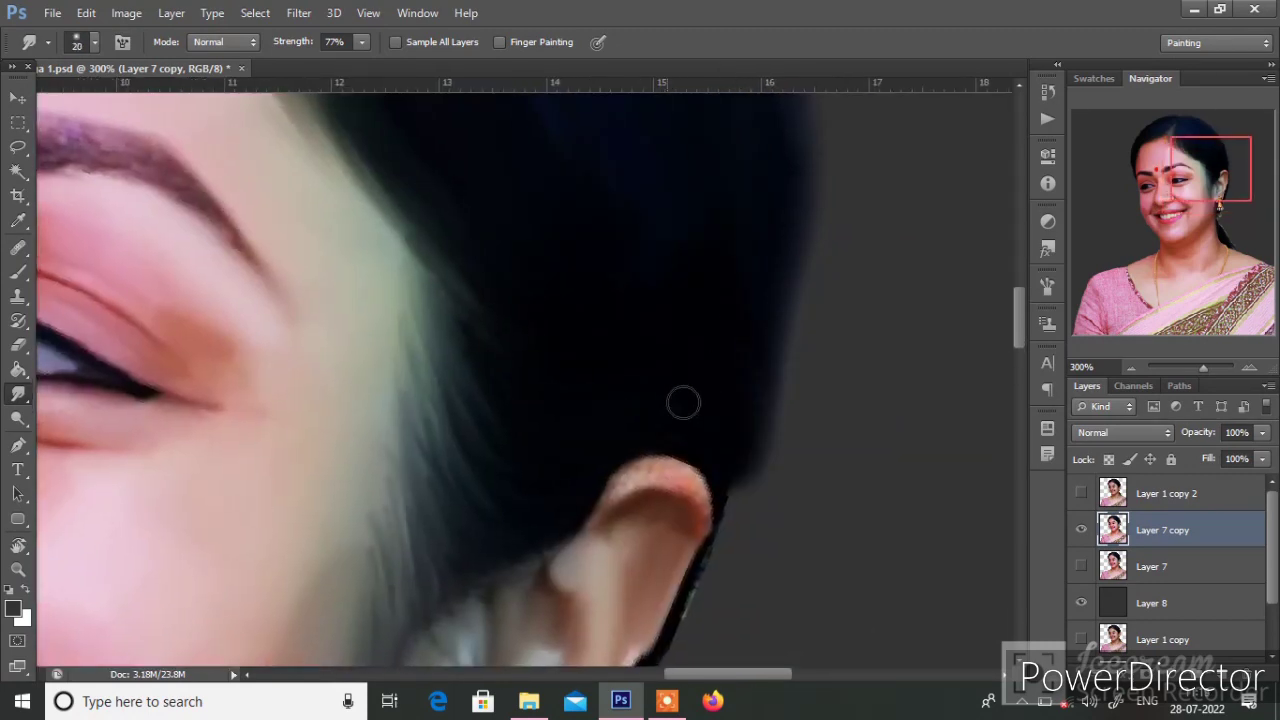
pyautogui.moveTo(700, 228); pyautogui.dragTo(655, 290)
pyautogui.press(']')
pyautogui.press(']')
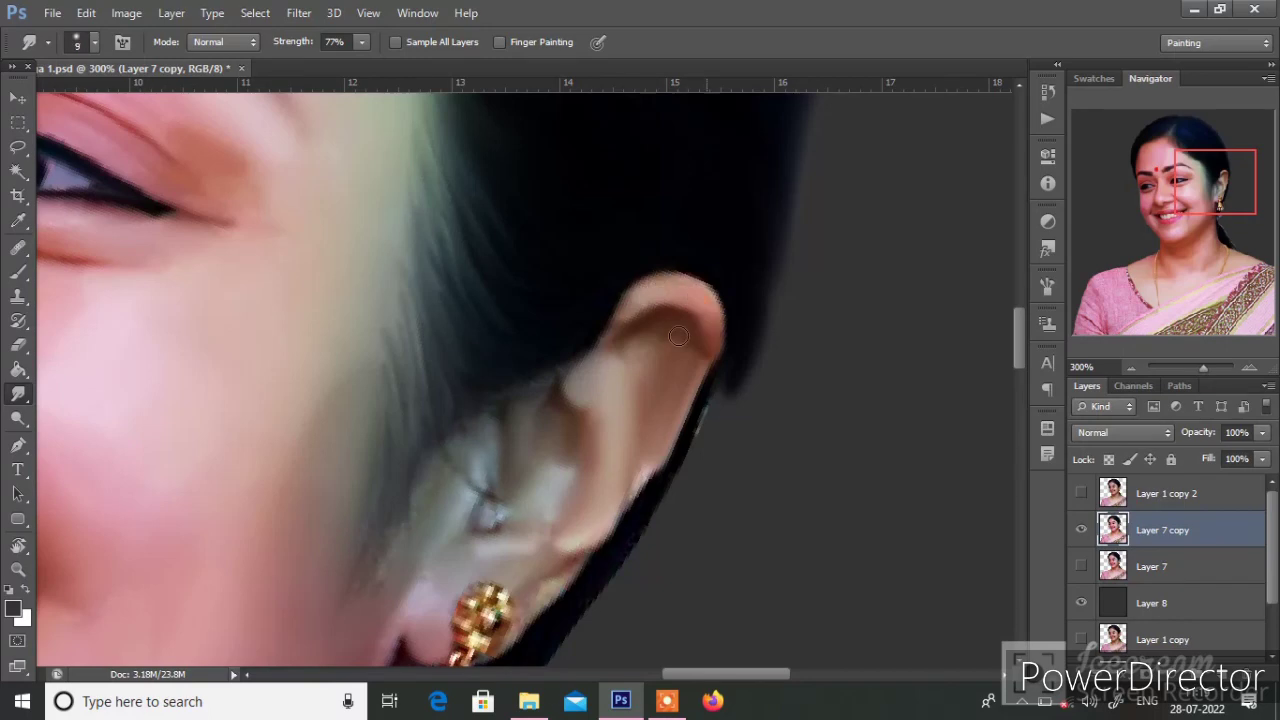
pyautogui.moveTo(676, 347); pyautogui.dragTo(769, 232)
pyautogui.press(']')
pyautogui.moveTo(720, 335); pyautogui.dragTo(592, 502)
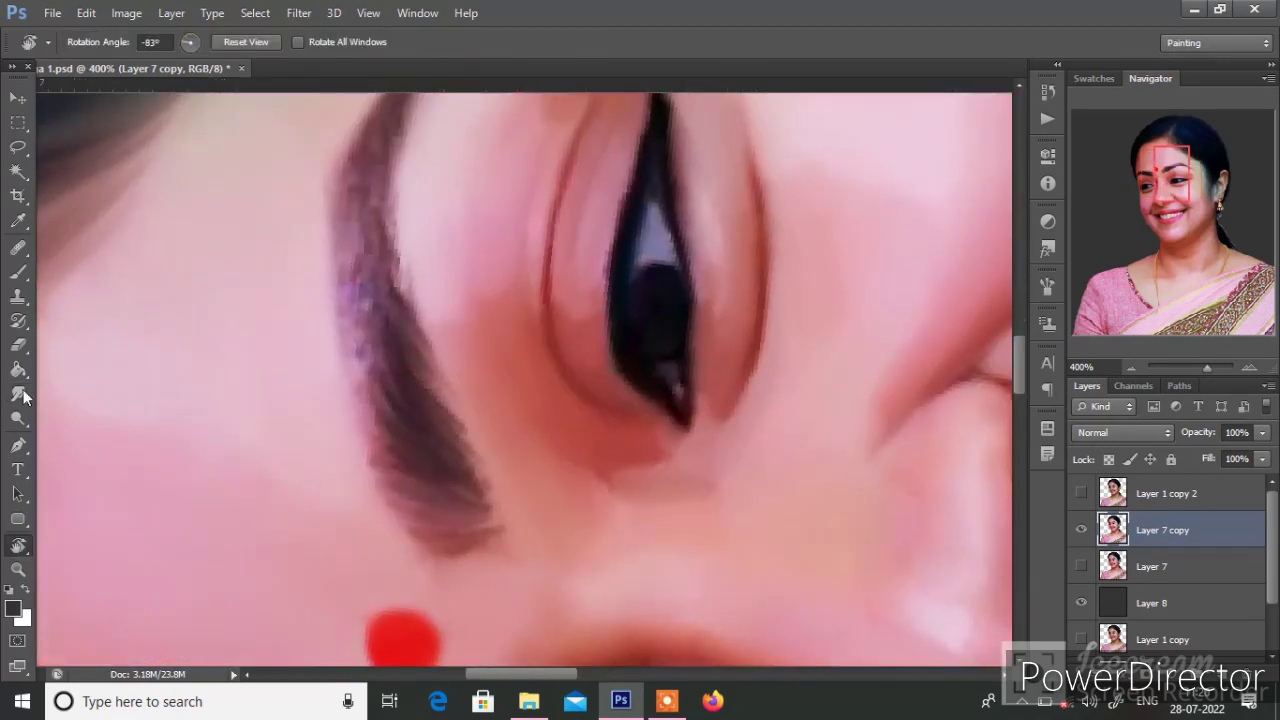
# Step: Slightly enlarge the smudge brush and rotate the view around the right eyebrow
pyautogui.press(']')
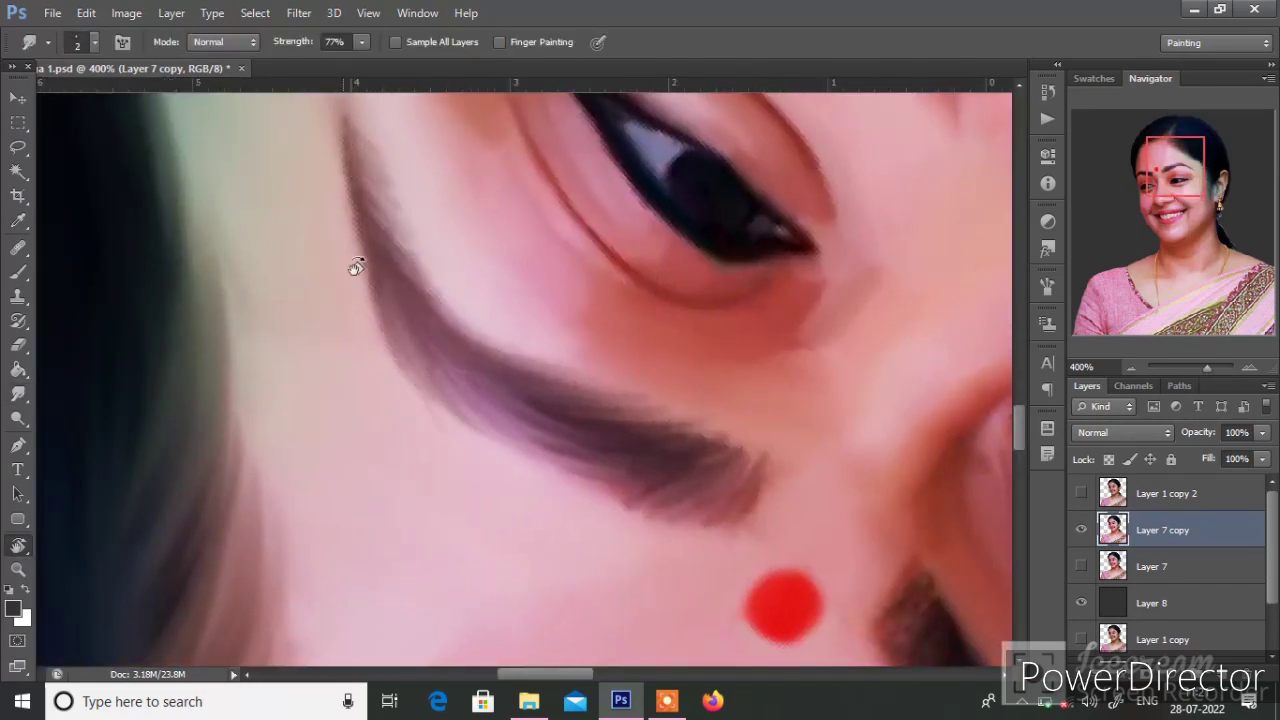
pyautogui.moveTo(356, 268); pyautogui.dragTo(455, 370)
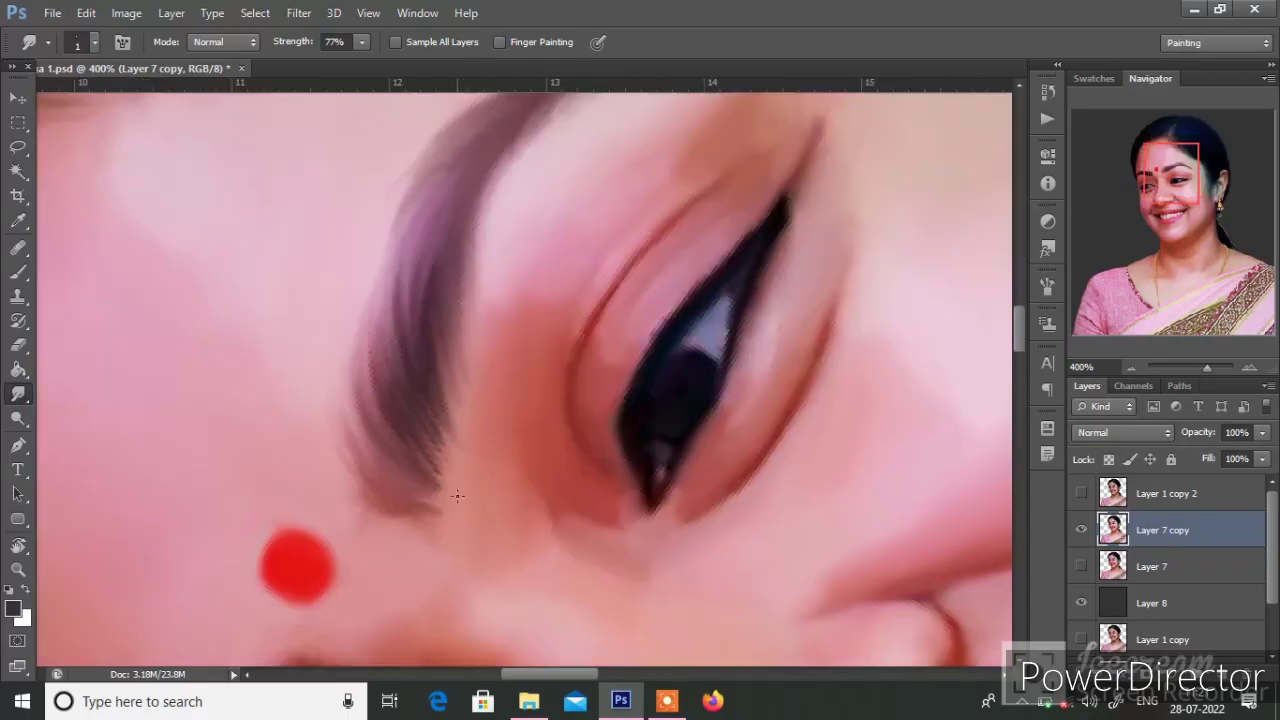